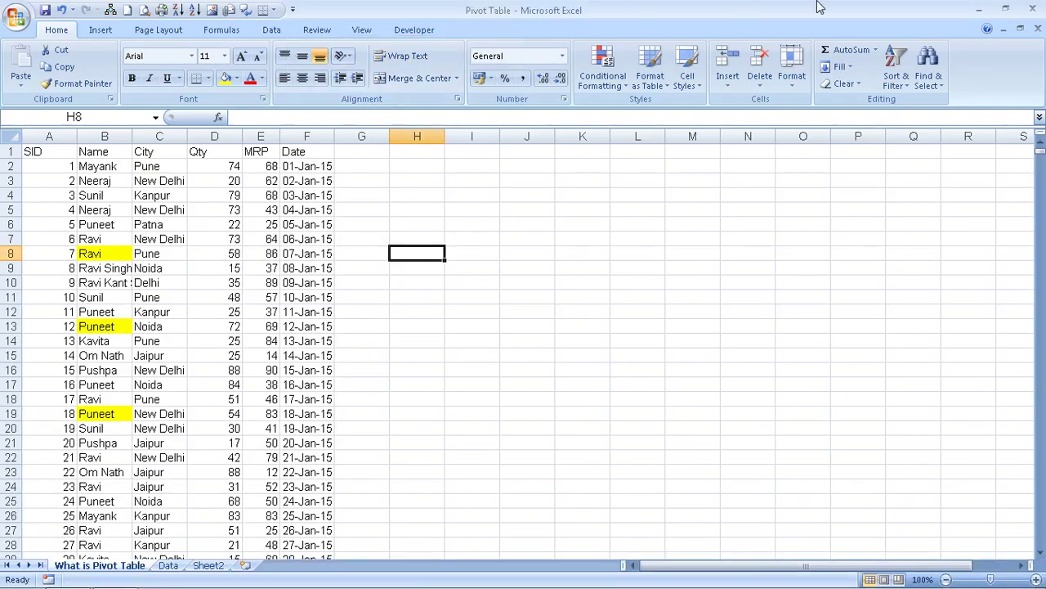
Minimize Excel and refresh the Windows 7 desktop
click(980, 8)
right_click(712, 39)
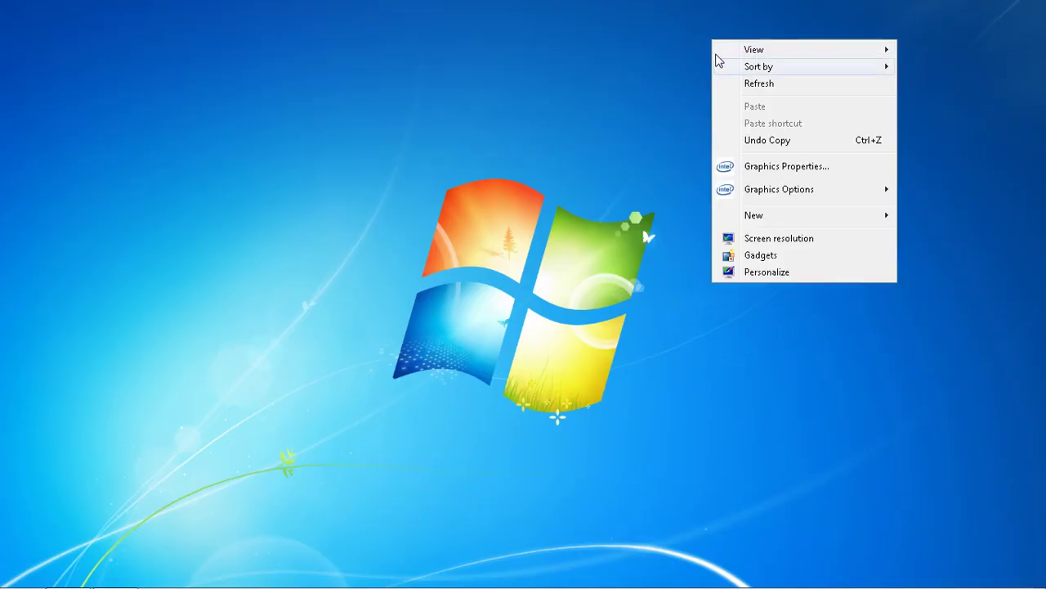
click(739, 83)
Restore the Pivot Table workbook from the taskbar, select cell D8, and show the Insert ribbon
mouse_move(137, 578)
click(68, 572)
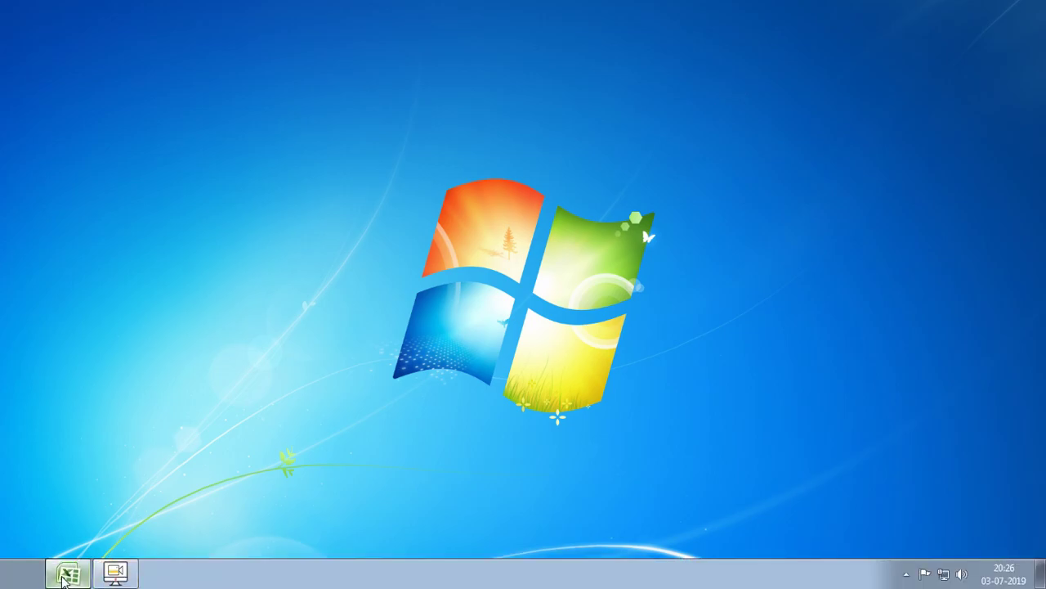
click(206, 250)
click(101, 30)
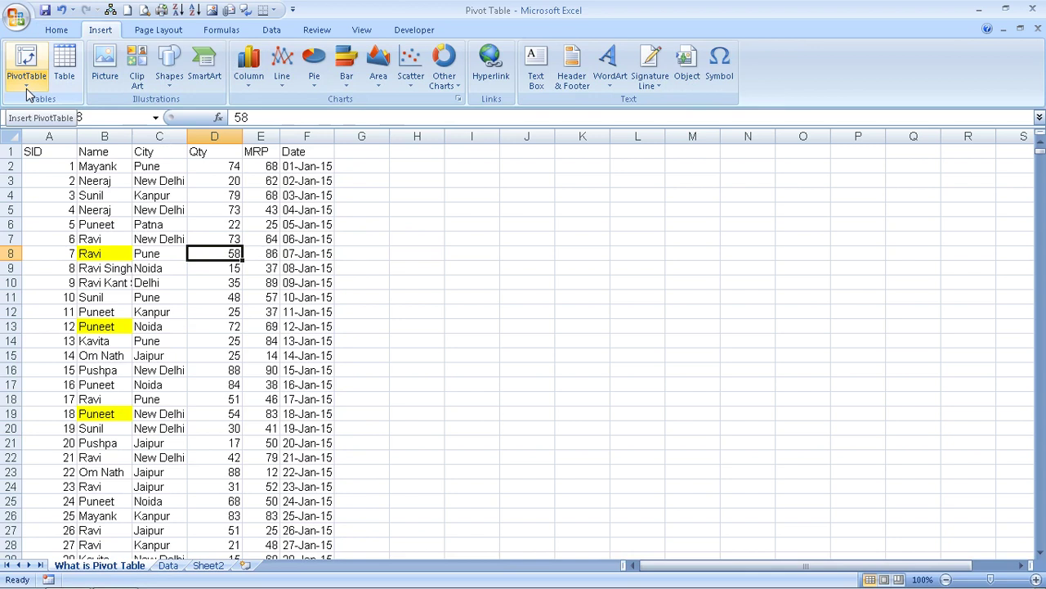
click(64, 153)
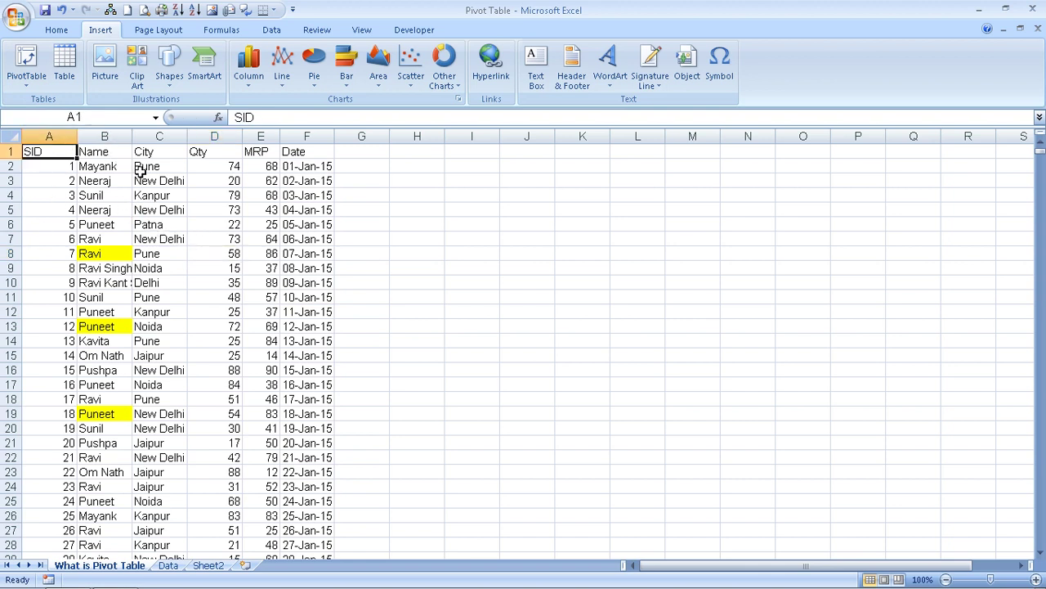
click(42, 206)
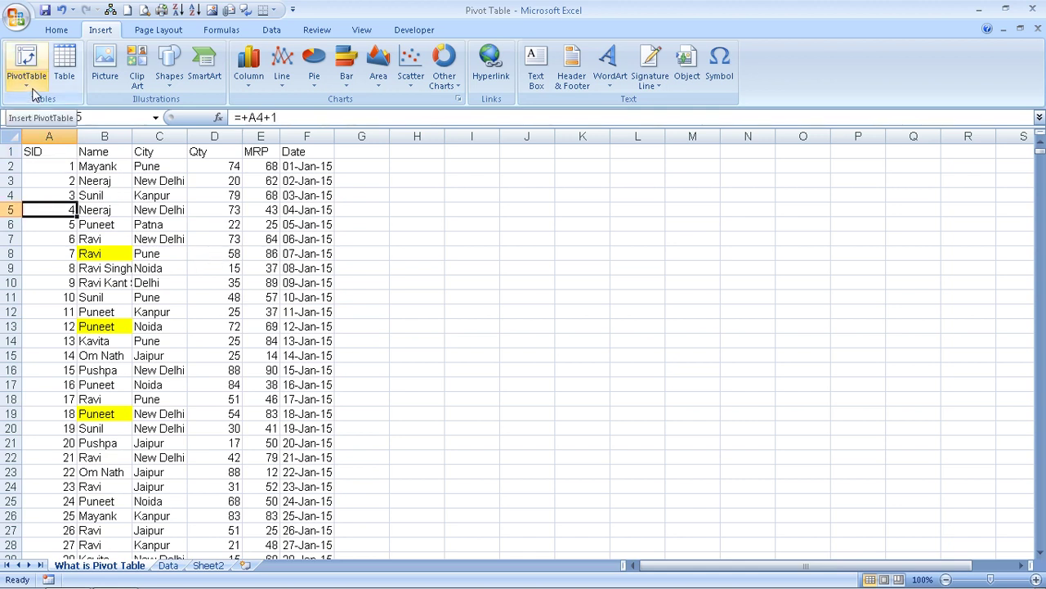
click(54, 154)
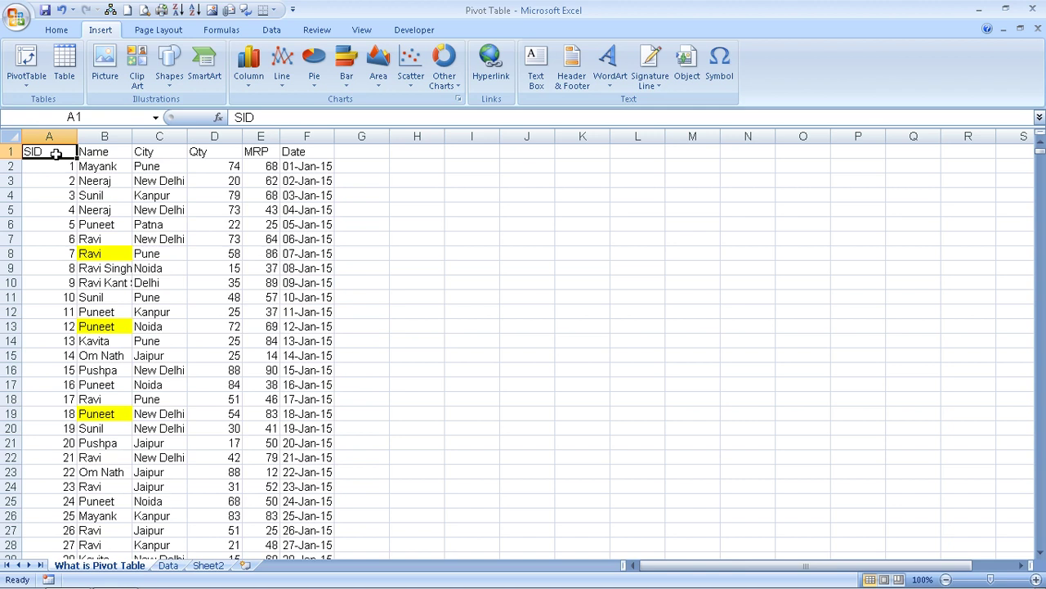
Delete row 8, then undo the deletion to fix the #REF! errors
click(6, 253)
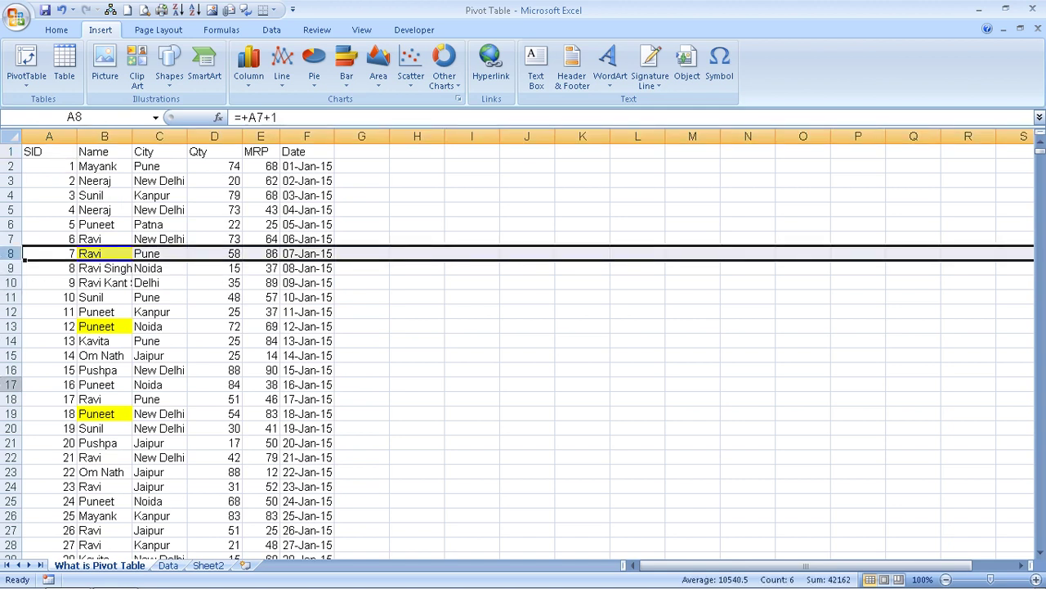
key(ctrl+minus)
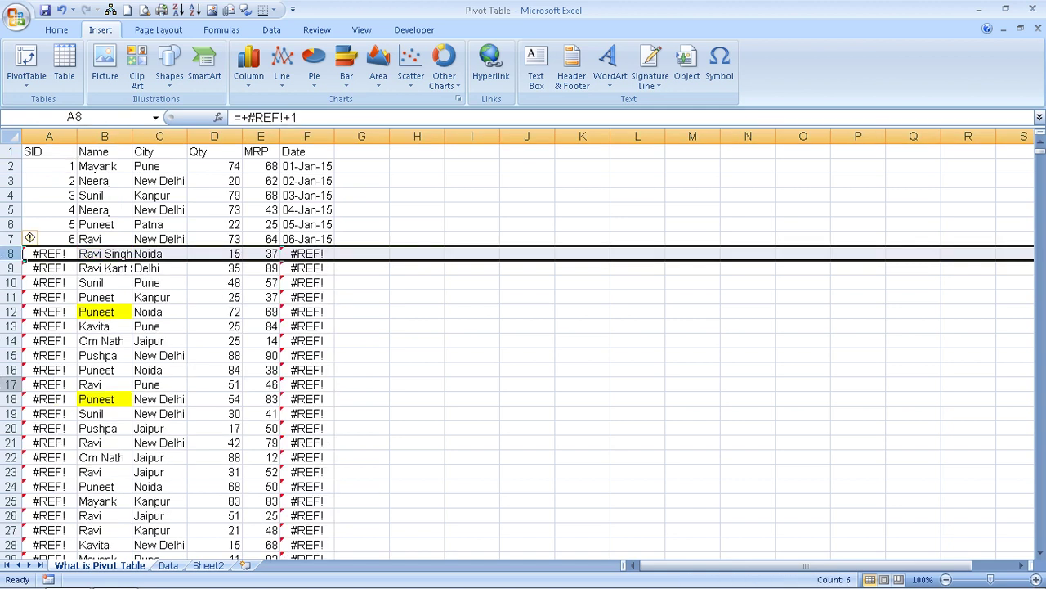
key(ctrl+z)
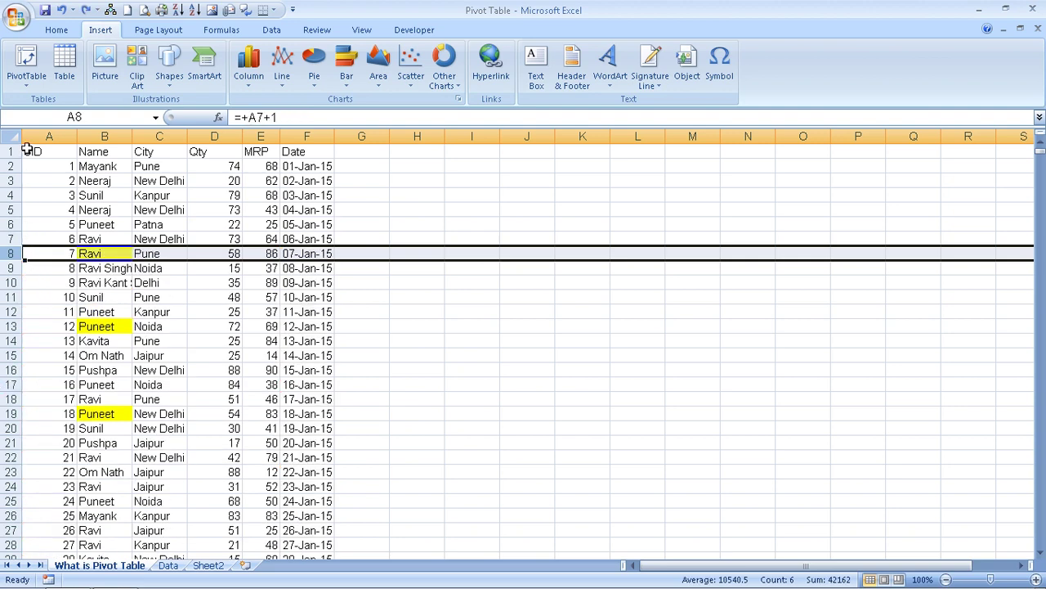
Copy columns A to F, cancel the copy, and select row 8 (SID 7)
click(44, 135)
drag(43, 134, 311, 168)
key(ctrl+c)
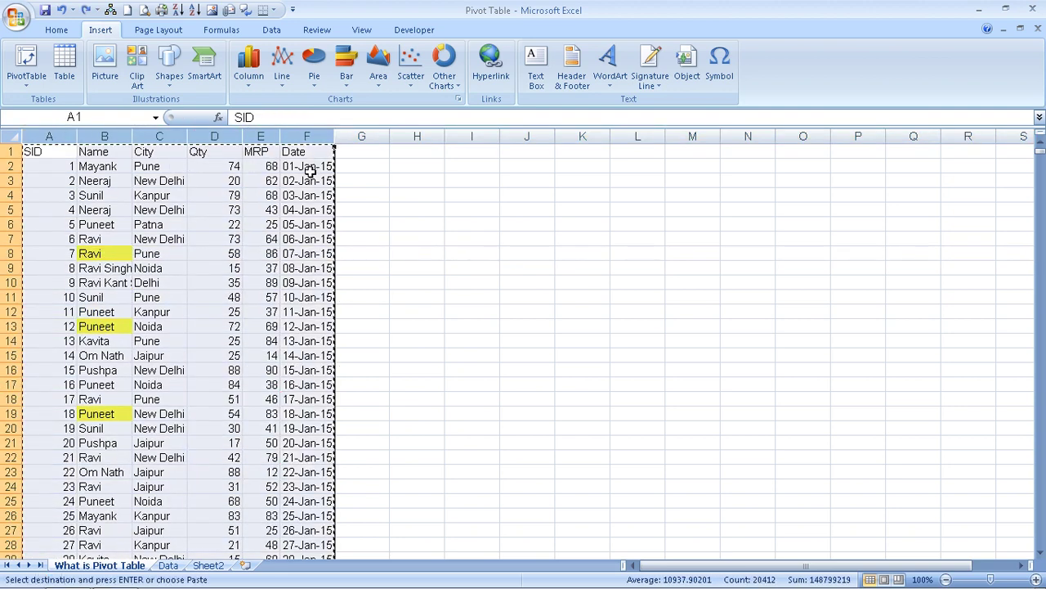
key(alt+h)
key(h)
key(Escape)
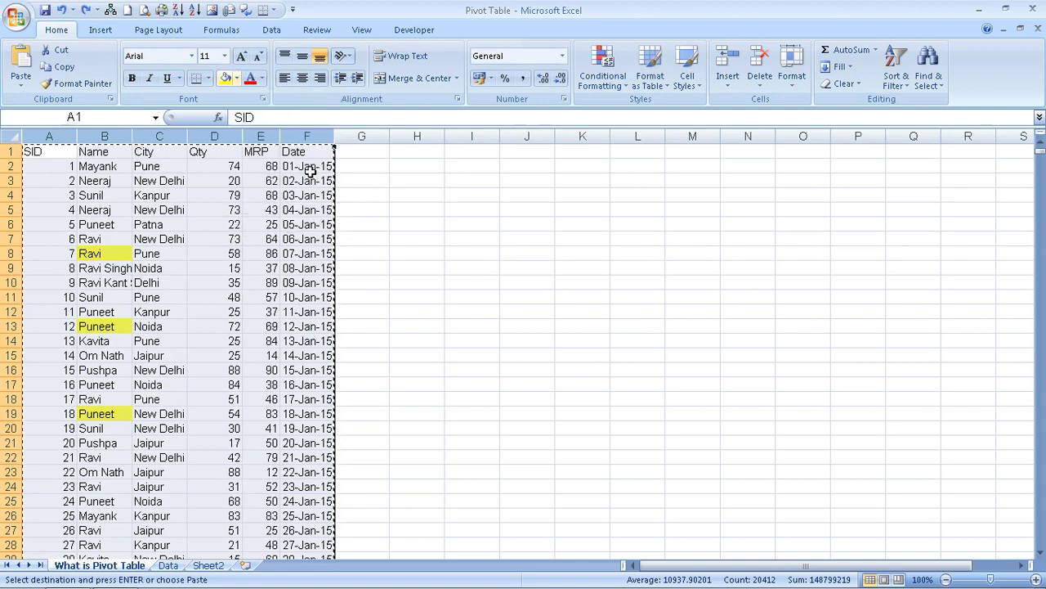
key(Escape)
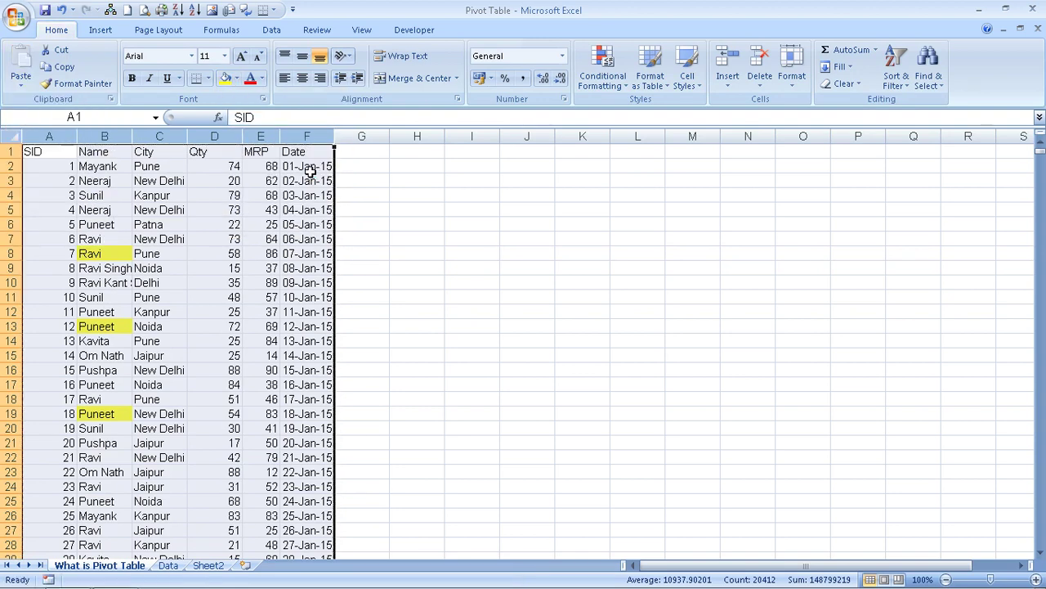
click(5, 254)
Insert blank rows at rows 8, 16 and 21 in the data
key(ctrl+plus)
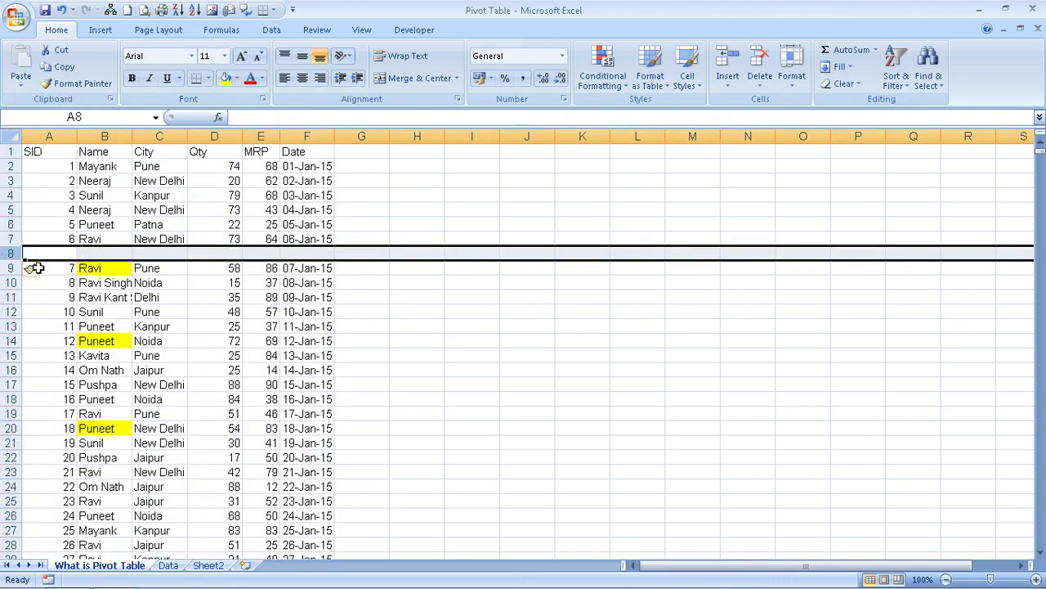
click(5, 369)
key(ctrl+plus)
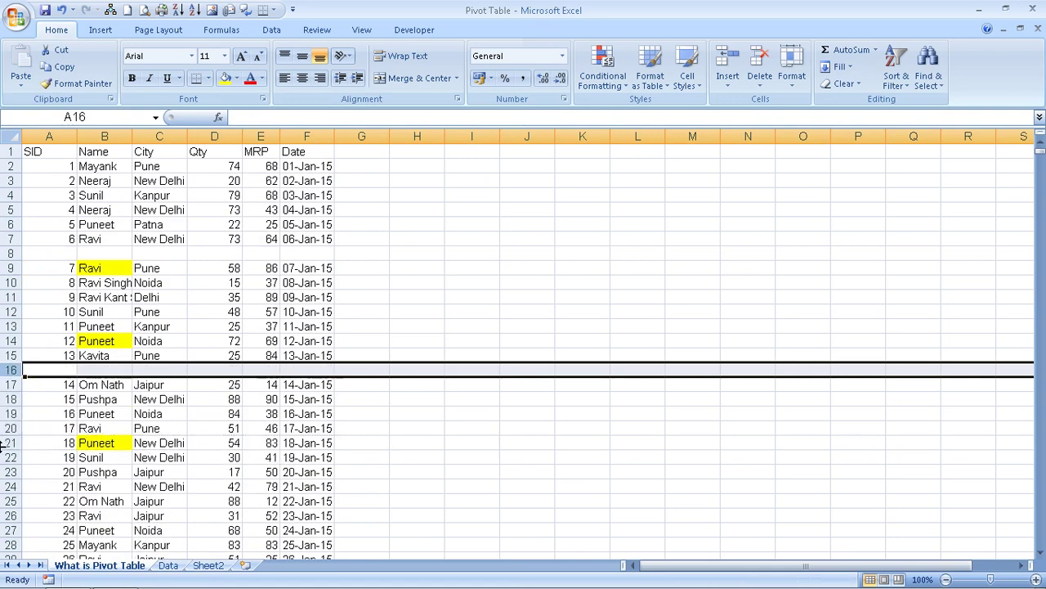
click(5, 442)
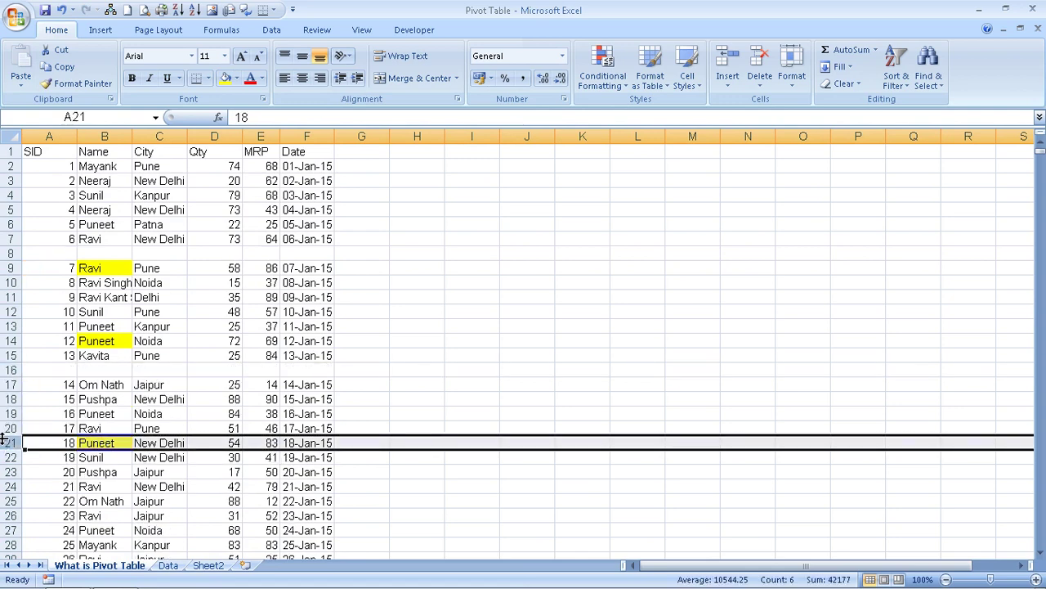
key(ctrl+plus)
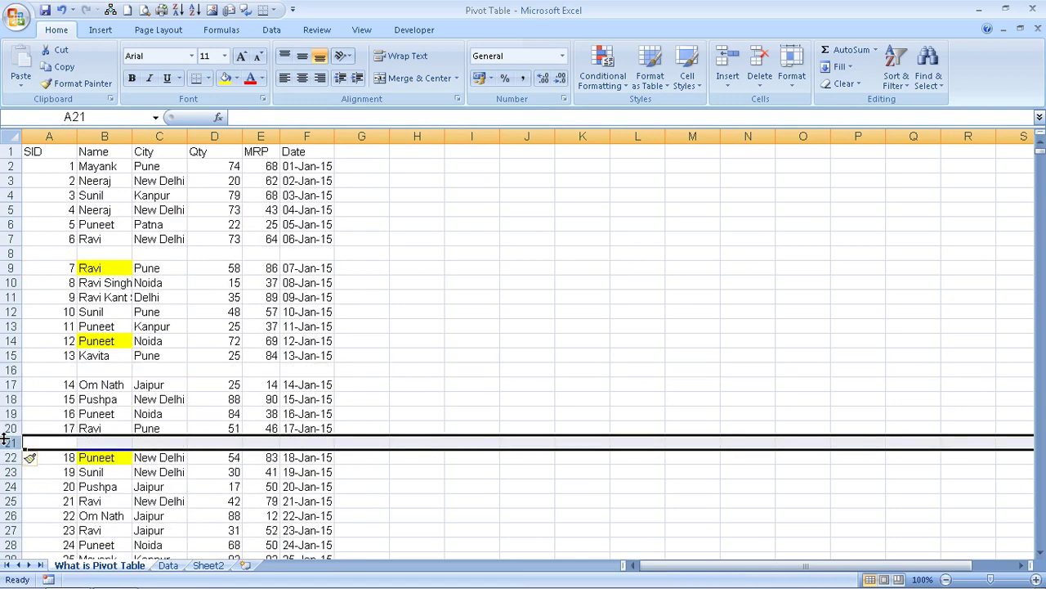
Extend a selection from A1 to column F and down past the gaps, then return to A1
click(56, 149)
key(ctrl+shift+Right)
key(ctrl+shift+Down)
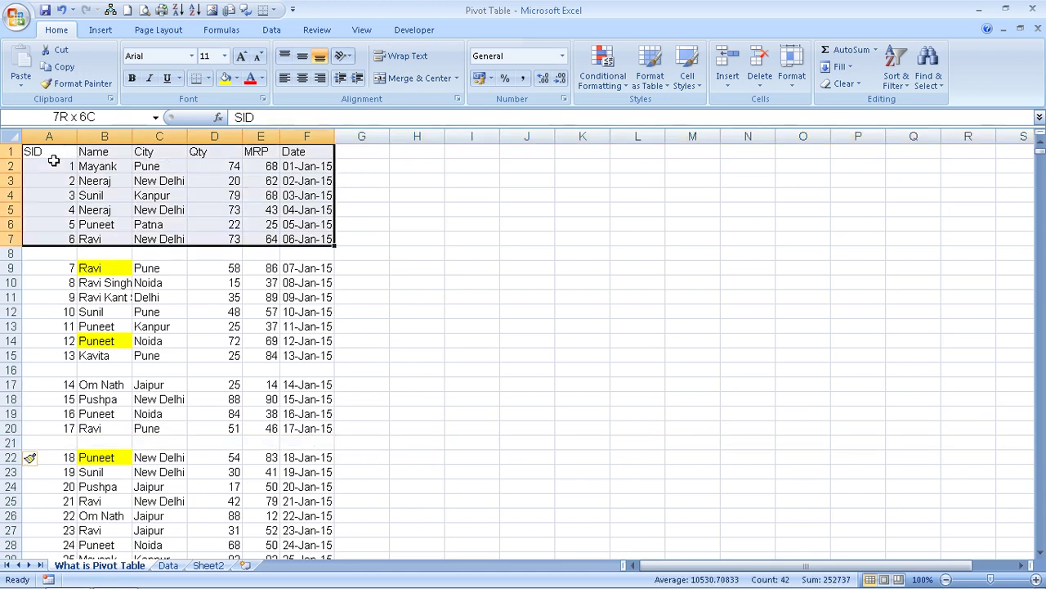
key(ctrl+shift+Down)
key(ctrl+shift+Down)
key(ctrl+shift+Down)
key(ctrl+shift+Down)
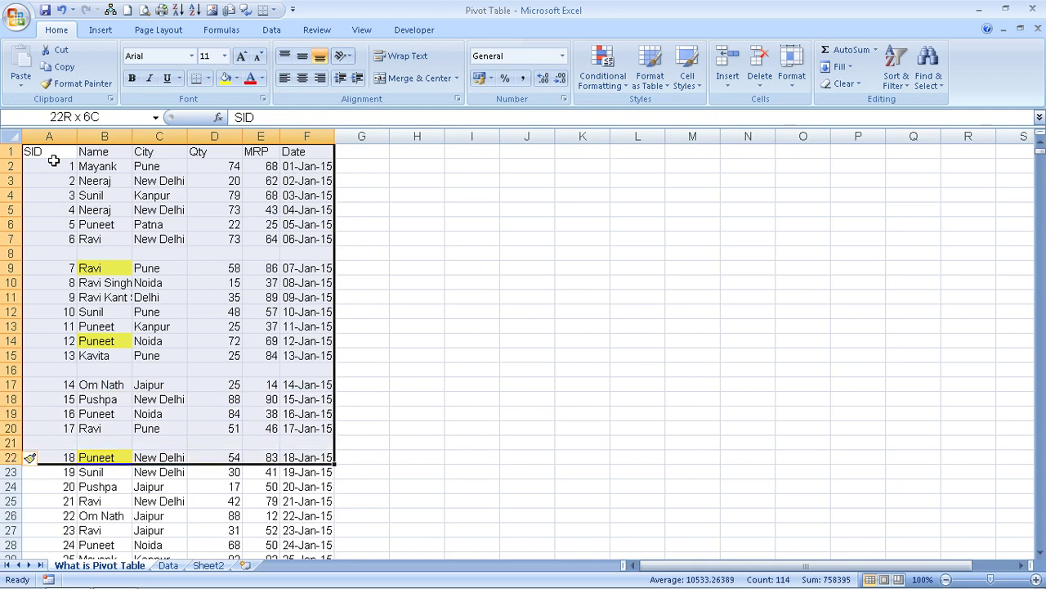
key(ctrl+shift+Down)
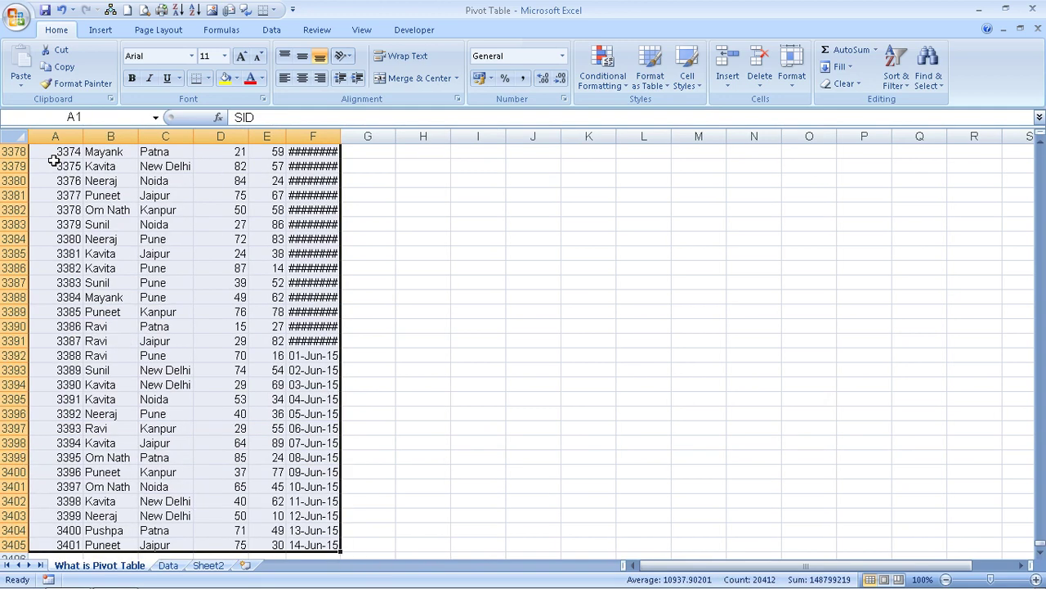
key(ctrl+Home)
Delete the empty rows 8, 15 and 19 so the records run continuously
key(Down)
key(Down)
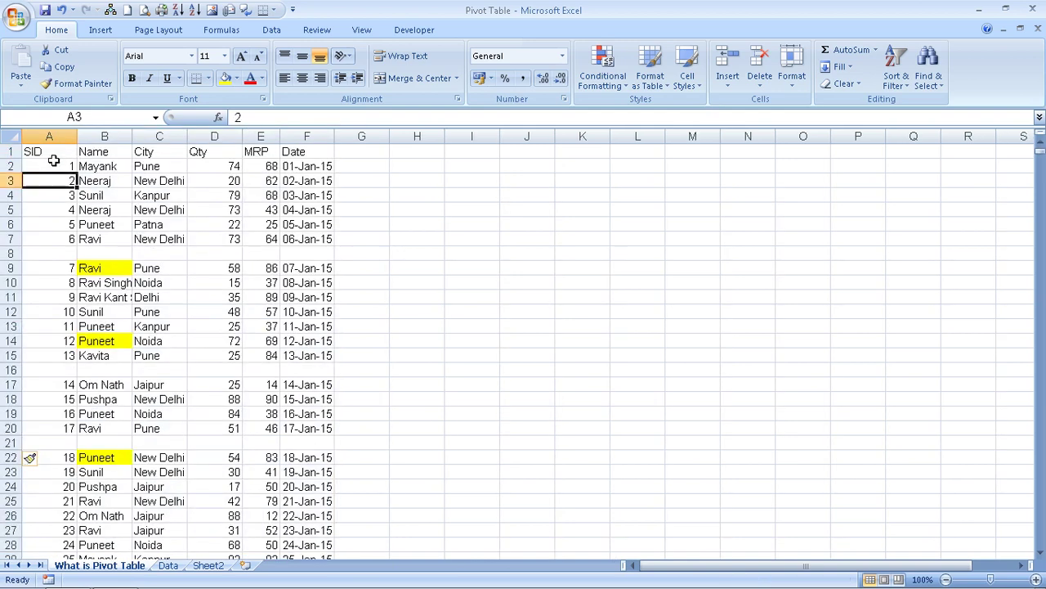
key(Down)
key(Down)
key(Down)
key(Down)
key(Down)
key(shift+space)
key(ctrl+minus)
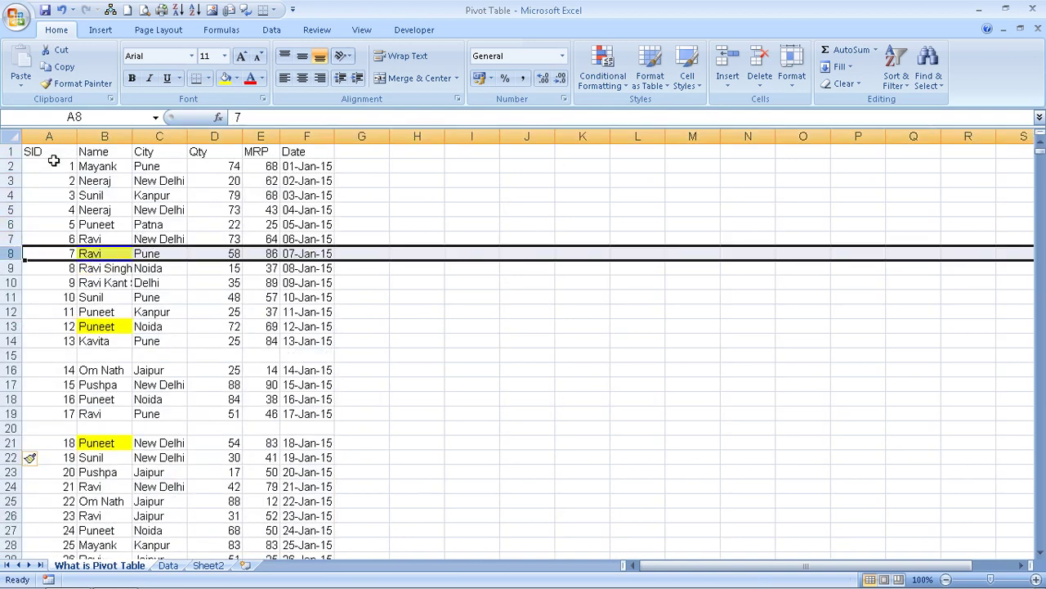
key(Down)
key(Down)
key(Down)
key(Down)
key(Down)
key(Down)
key(Down)
key(shift+space)
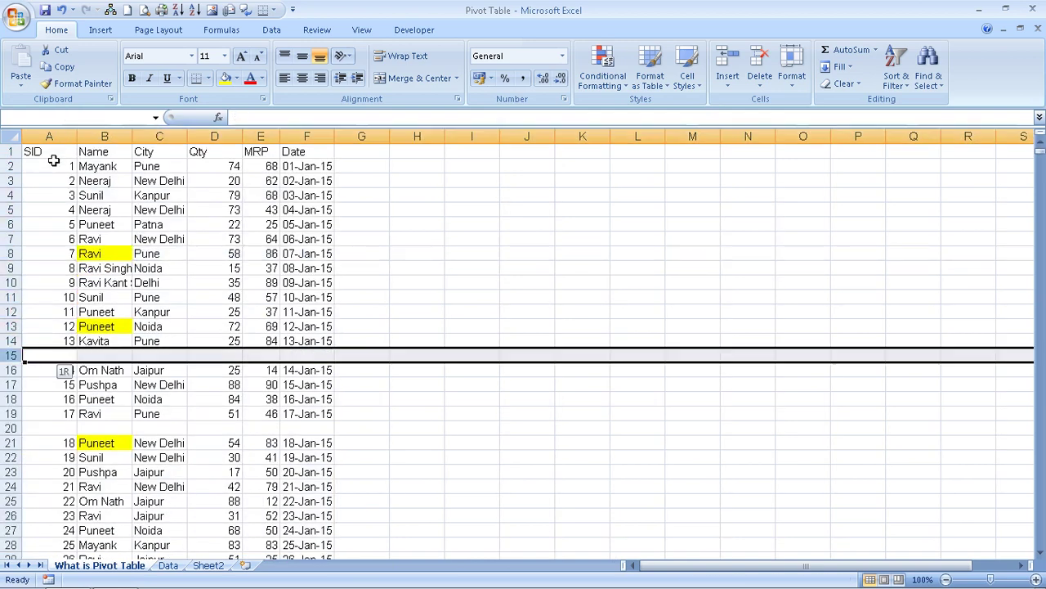
key(ctrl+minus)
key(Down)
key(Right)
key(Down)
key(Down)
key(Down)
key(shift+space)
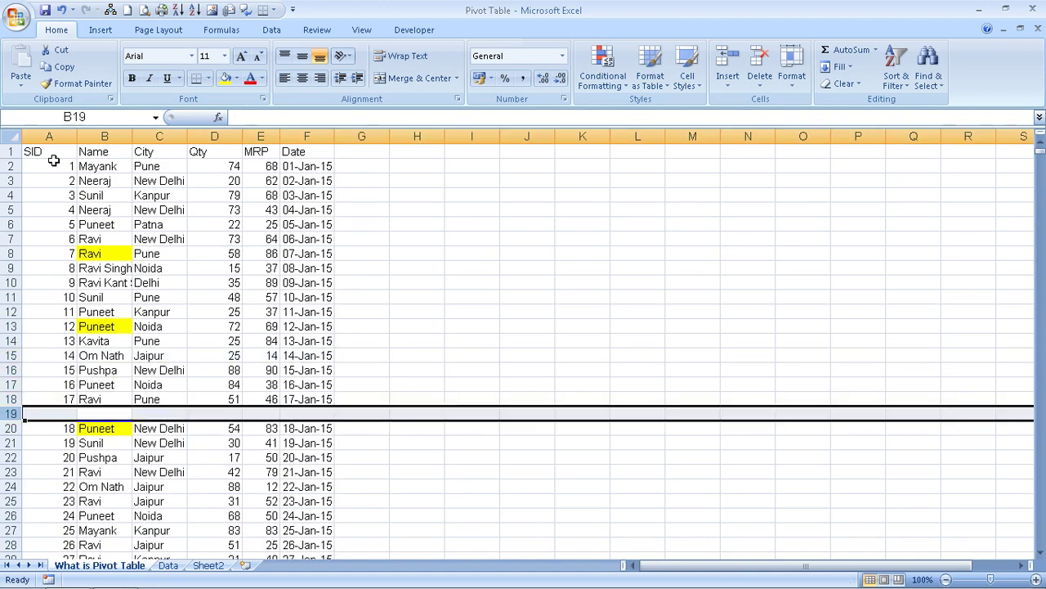
key(ctrl+minus)
Insert a blank row 71 after the SID 69 record and jump back to A1
key(Down)
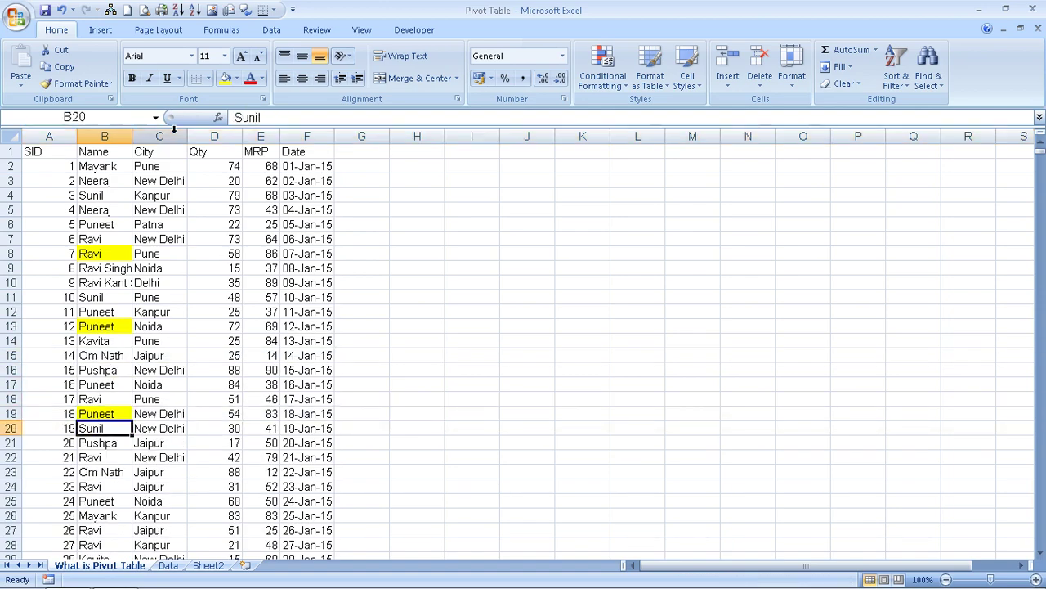
key(Down)
key(Down)
key(Down)
key(Down)
key(Down)
key(Down)
key(Down)
key(Down)
key(Down)
key(Down)
key(Down)
key(Down)
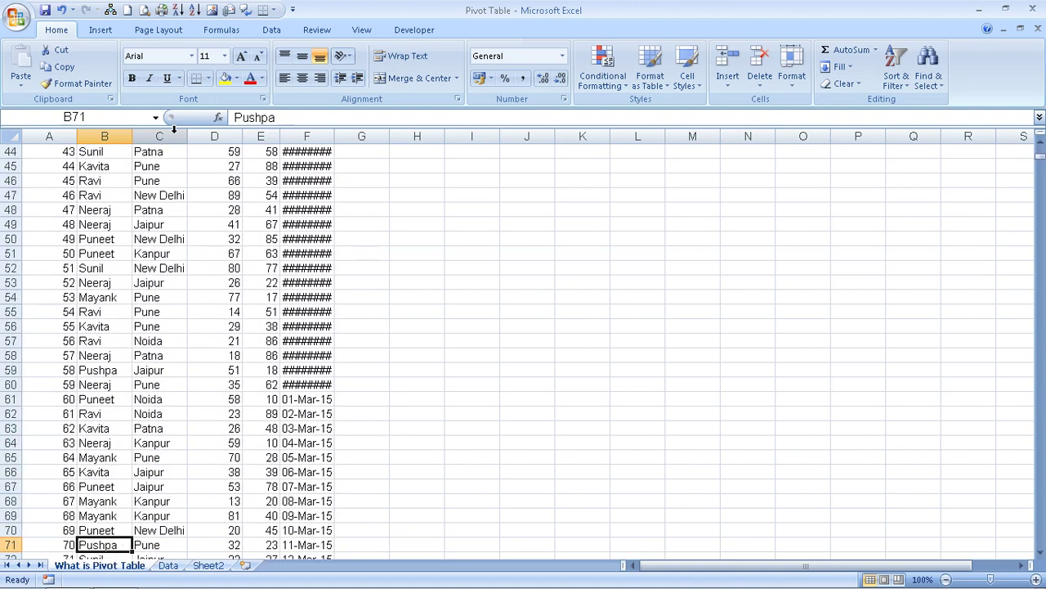
key(shift+space)
key(ctrl+plus)
key(Down)
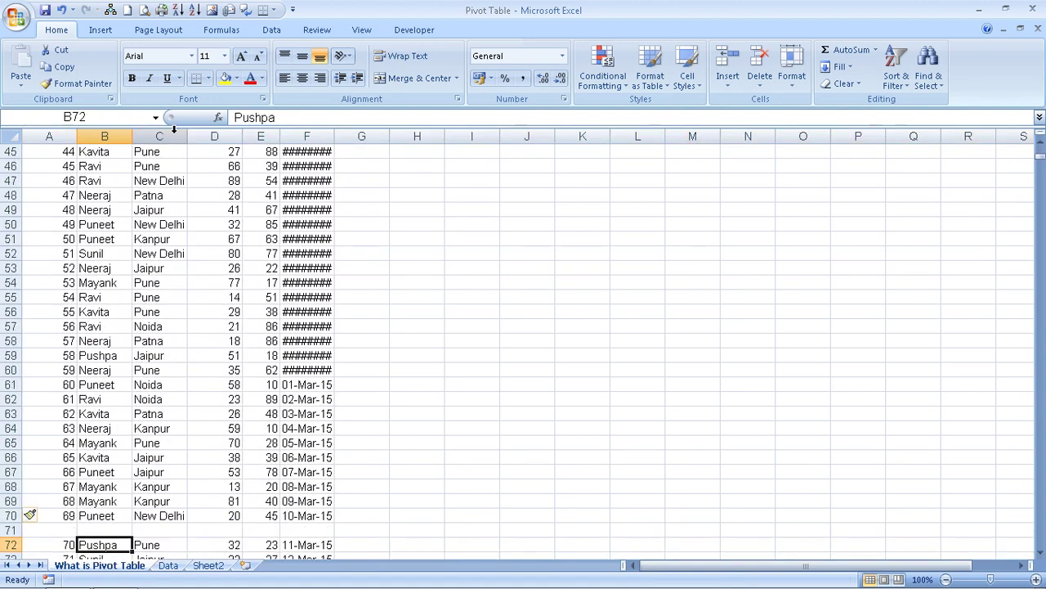
key(Up)
key(Left)
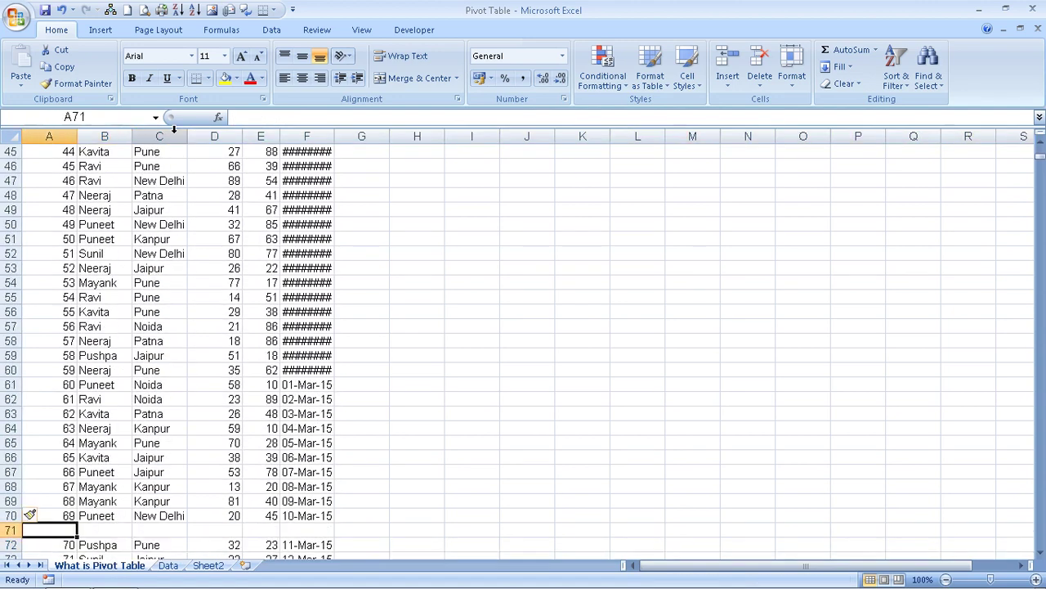
key(Up)
key(ctrl+Up)
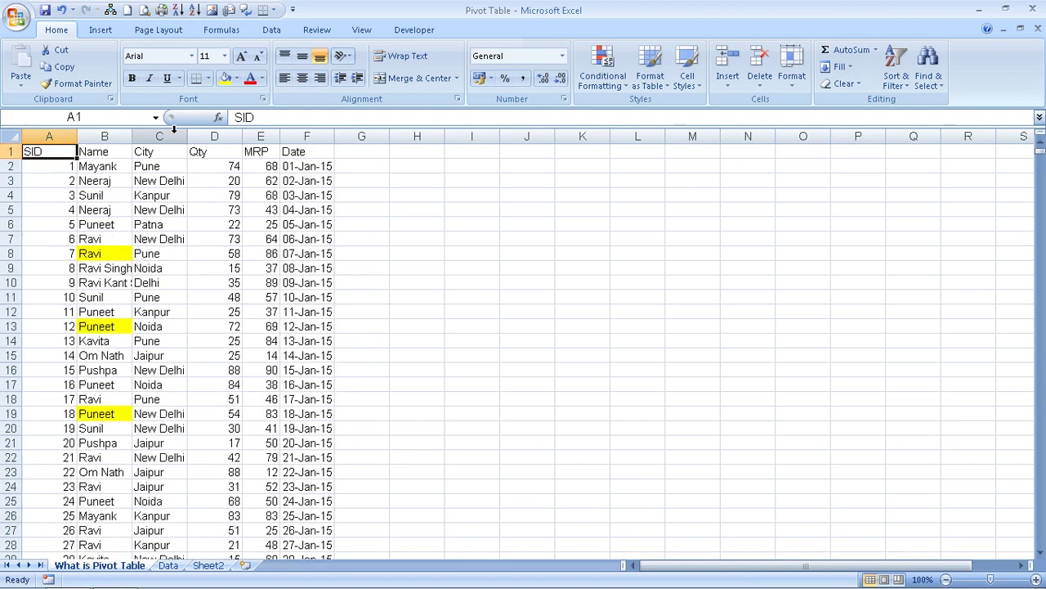
Check the PivotTable source range $A$1:$F$70 for a new worksheet, then cancel and review column D
click(100, 30)
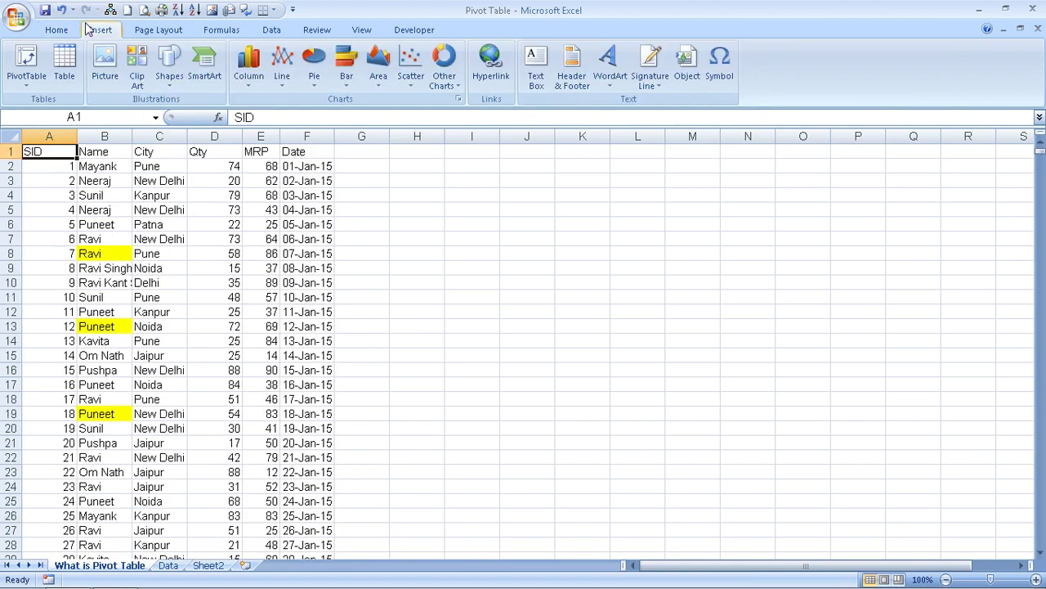
click(31, 73)
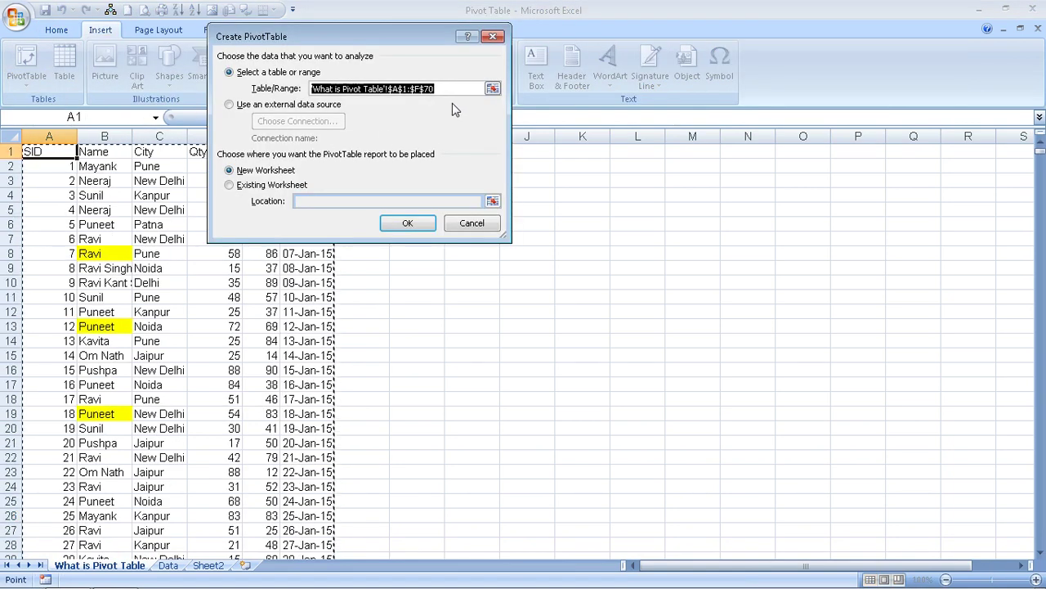
click(446, 88)
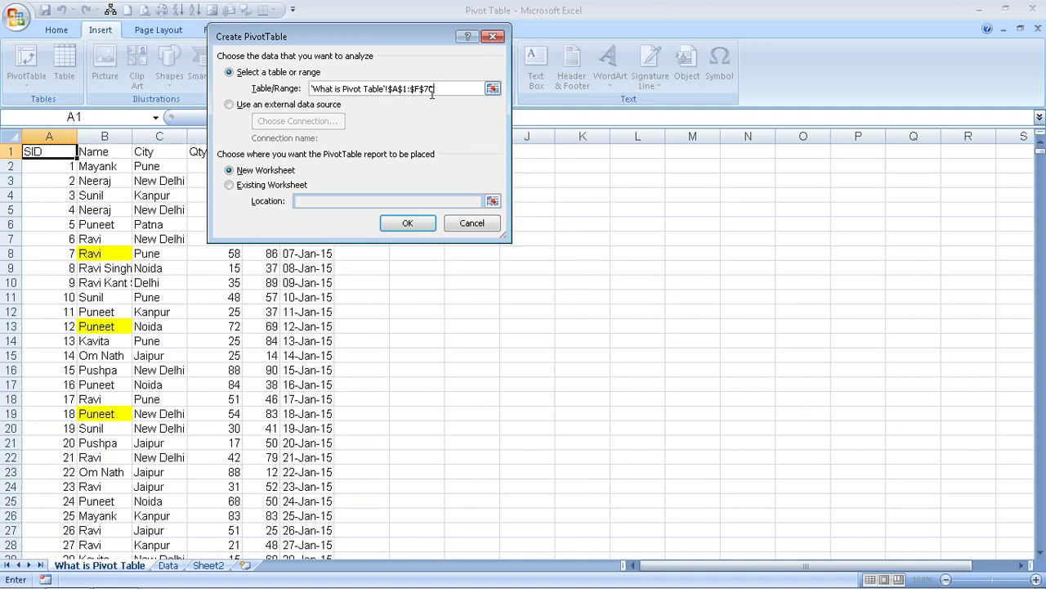
click(472, 223)
click(209, 224)
key(ctrl+Down)
key(Down)
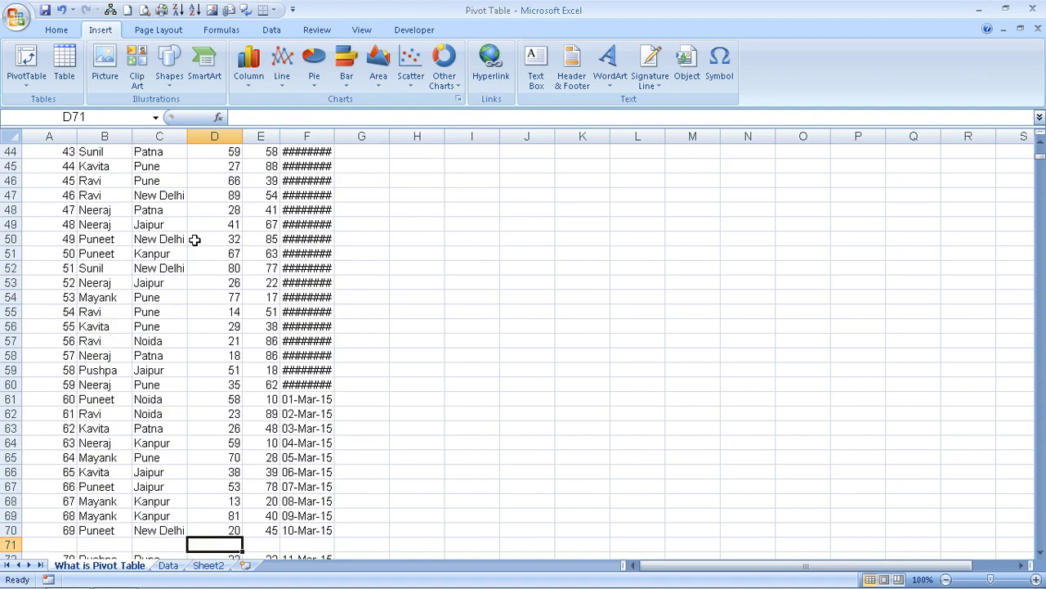
key(Down)
key(Down)
key(ctrl+Down)
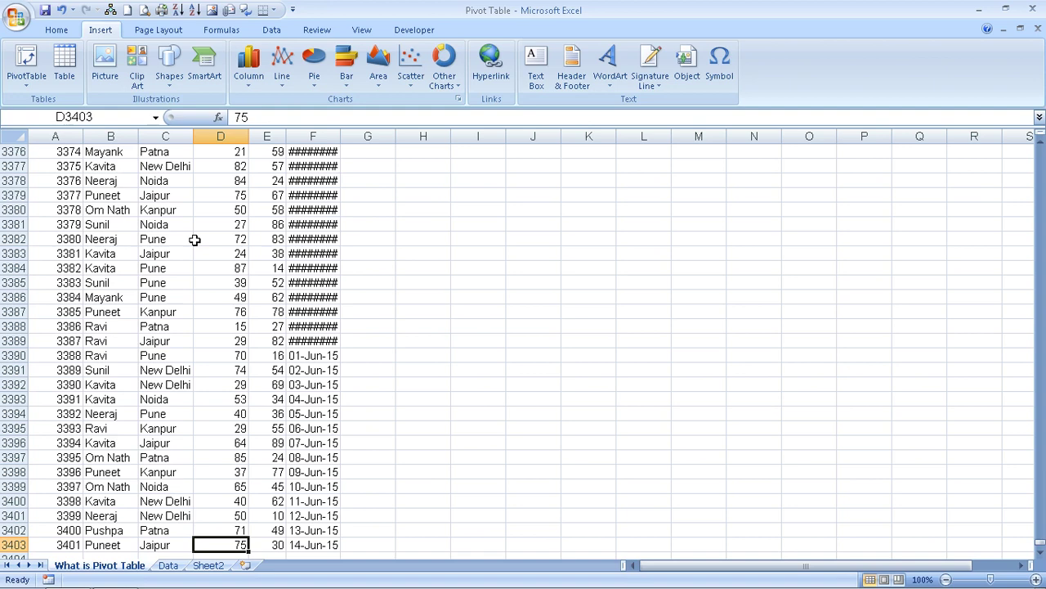
key(Up)
key(ctrl+Up)
key(ctrl+Up)
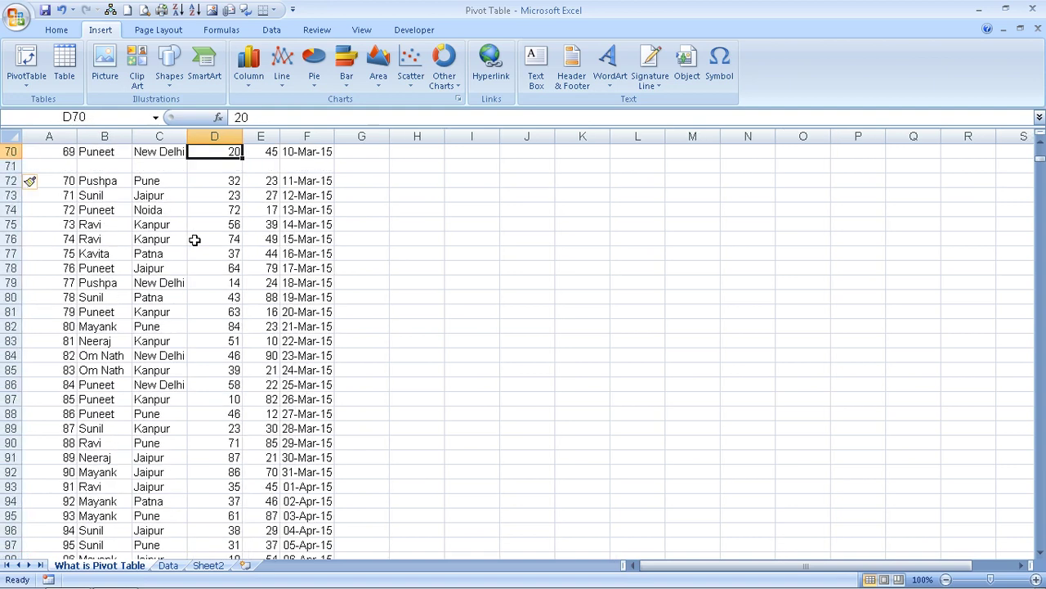
key(Up)
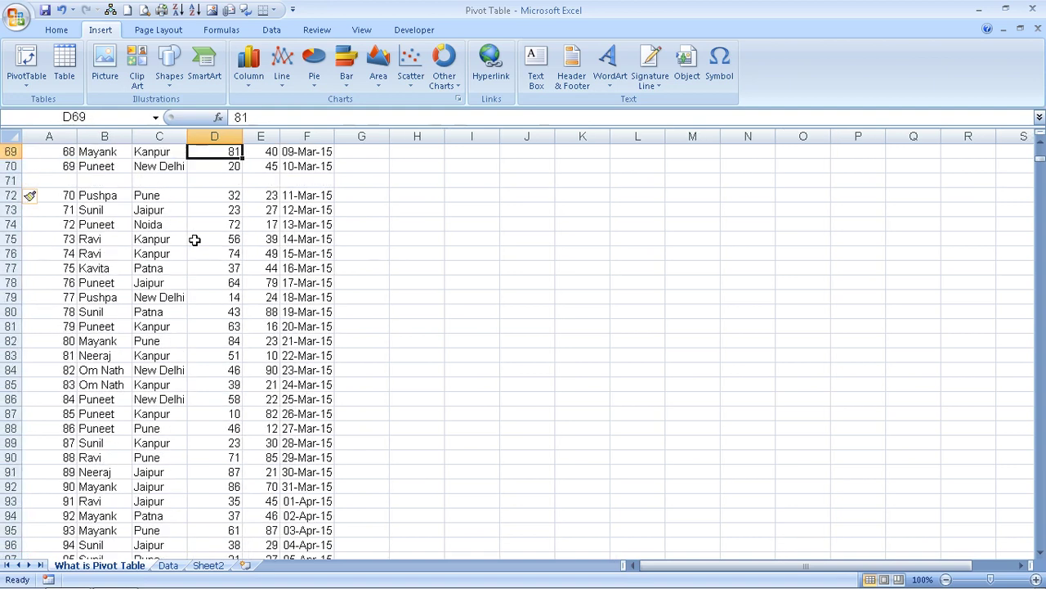
key(Down)
key(Left)
key(Left)
key(Left)
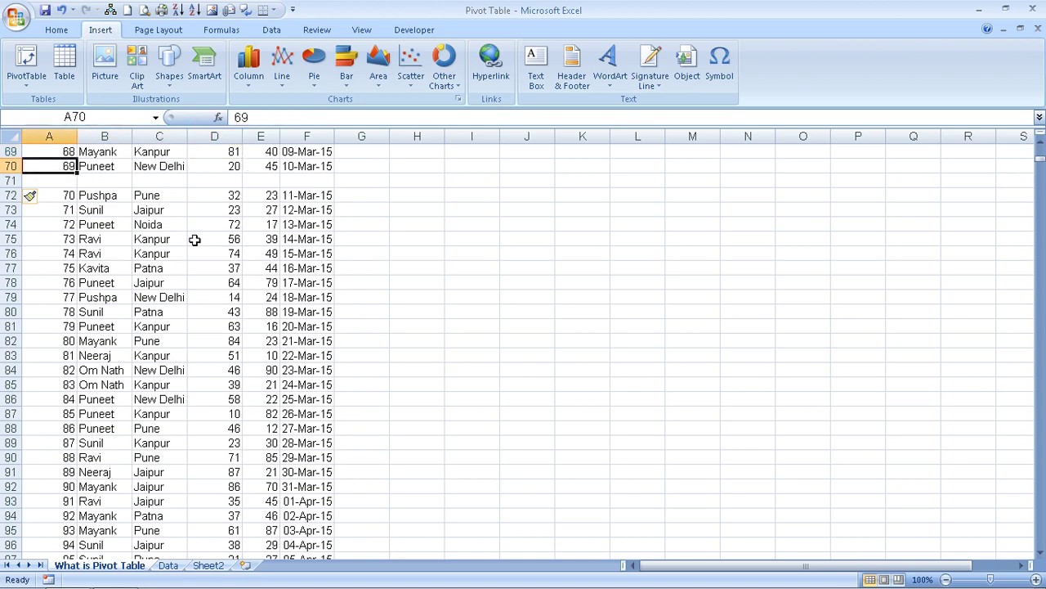
key(Down)
key(Up)
key(ctrl+Up)
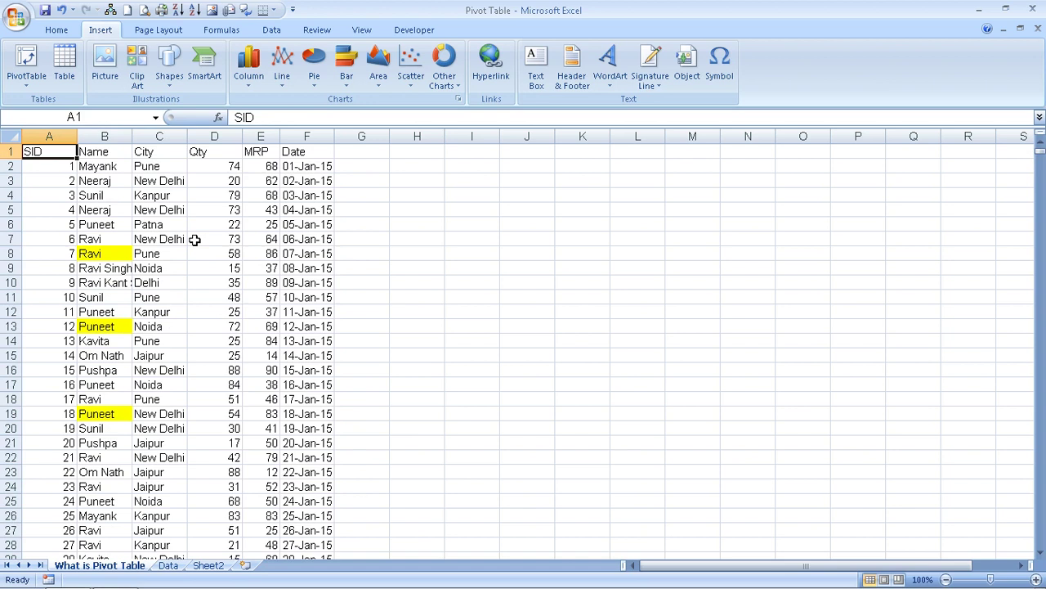
Enter the note 'CTRL+SHIFT+R' in cell H4, then return to cell A1
key(Right)
key(Right)
key(Right)
key(Right)
key(Right)
key(Right)
key(Down)
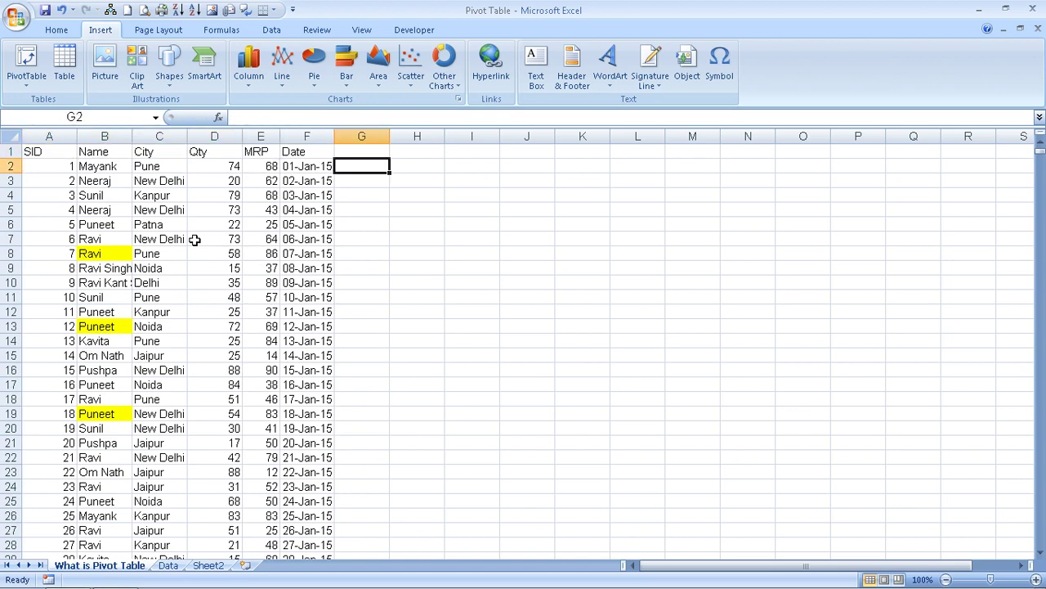
key(Down)
key(Down)
key(Right)
text(CTR)
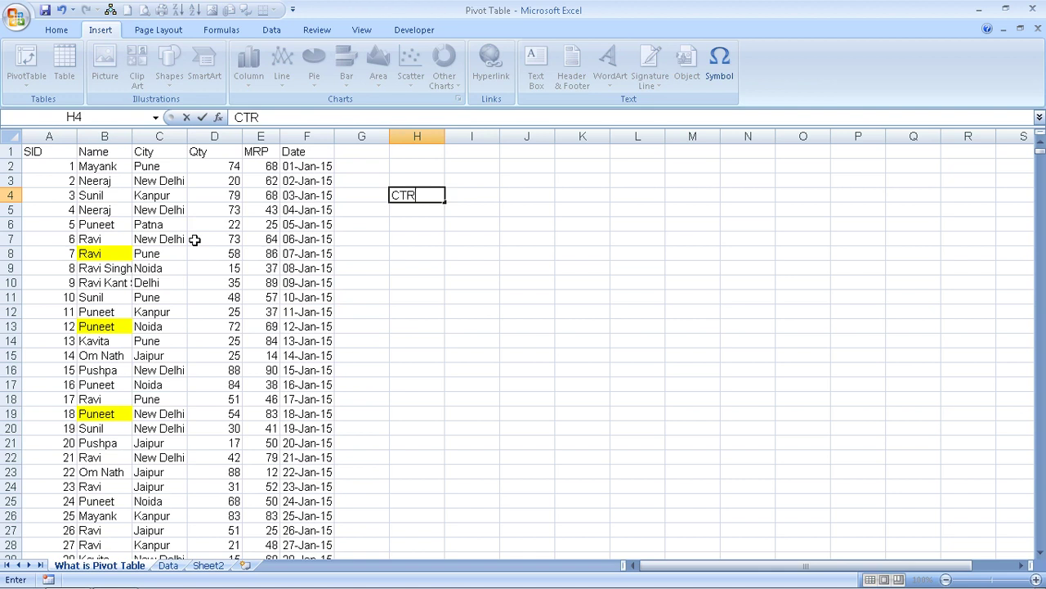
text(L+SHIFT)
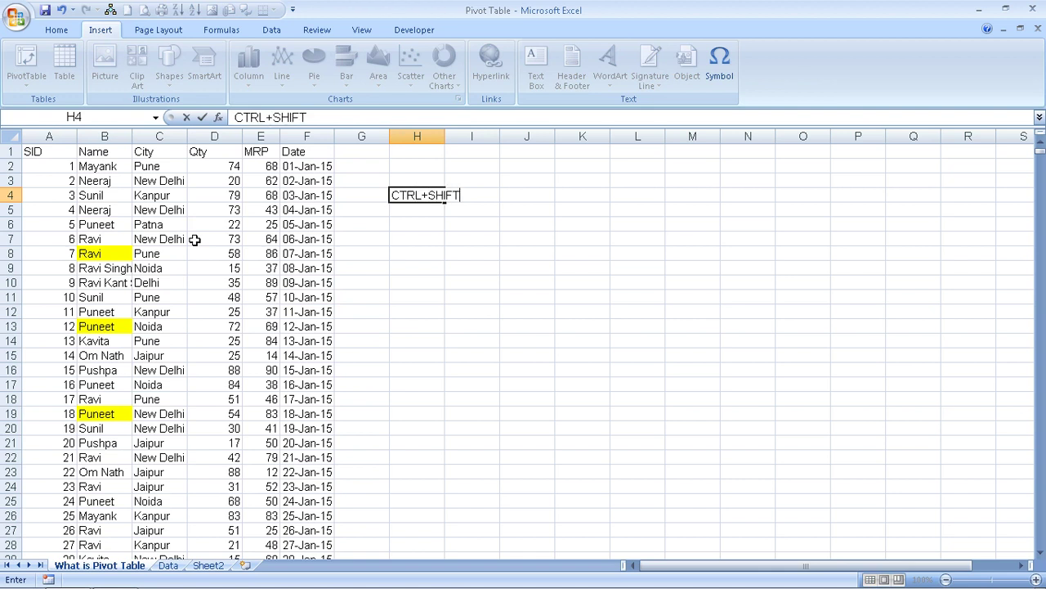
text(+R)
key(Return)
key(Left)
key(Left)
key(Left)
key(Left)
key(Left)
key(Left)
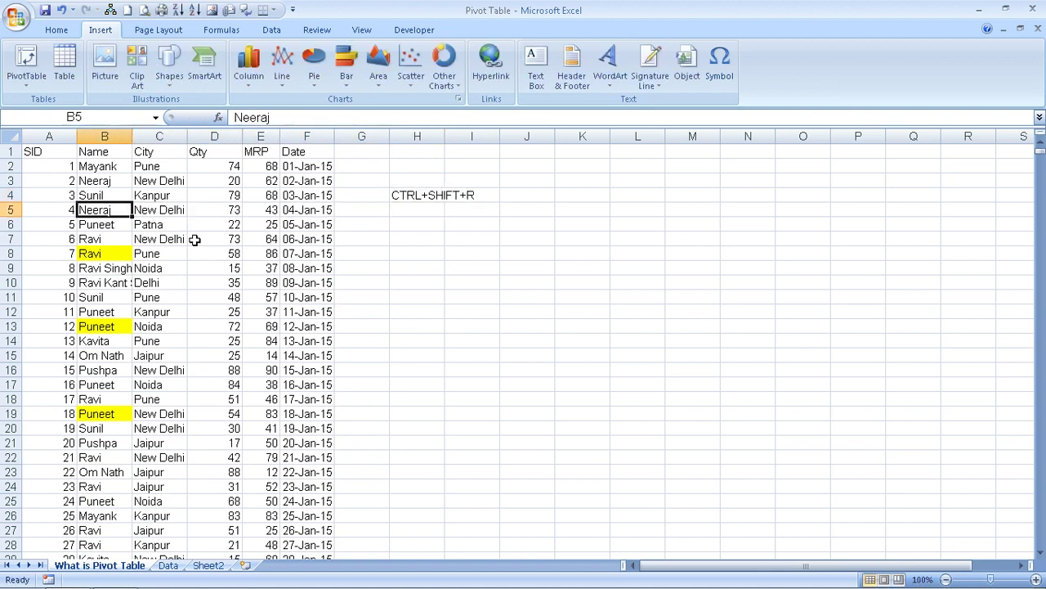
key(Left)
key(Up)
key(Up)
key(Up)
key(Up)
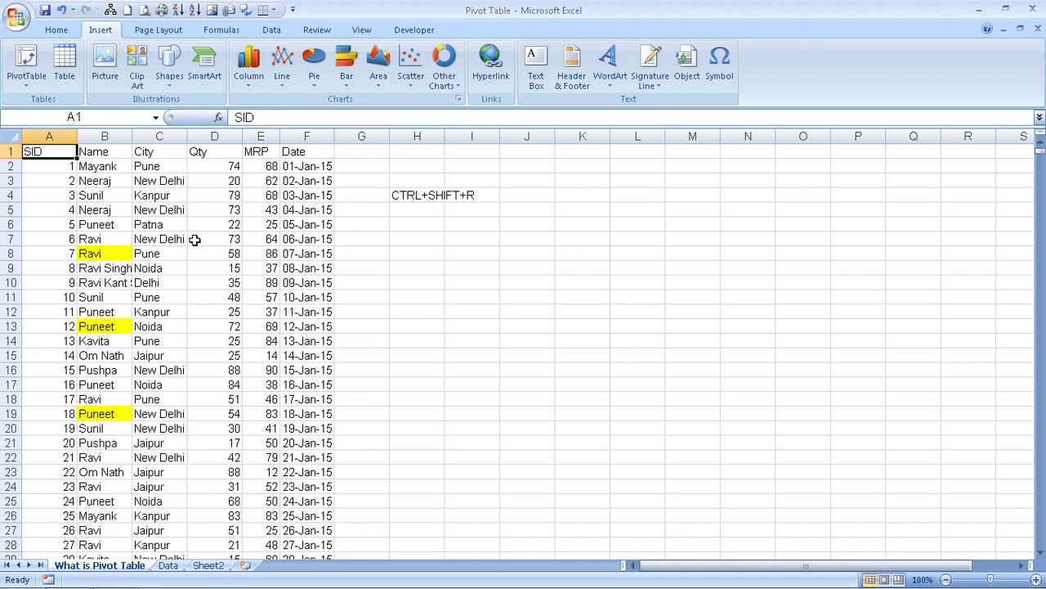
key(ctrl+shift+Right)
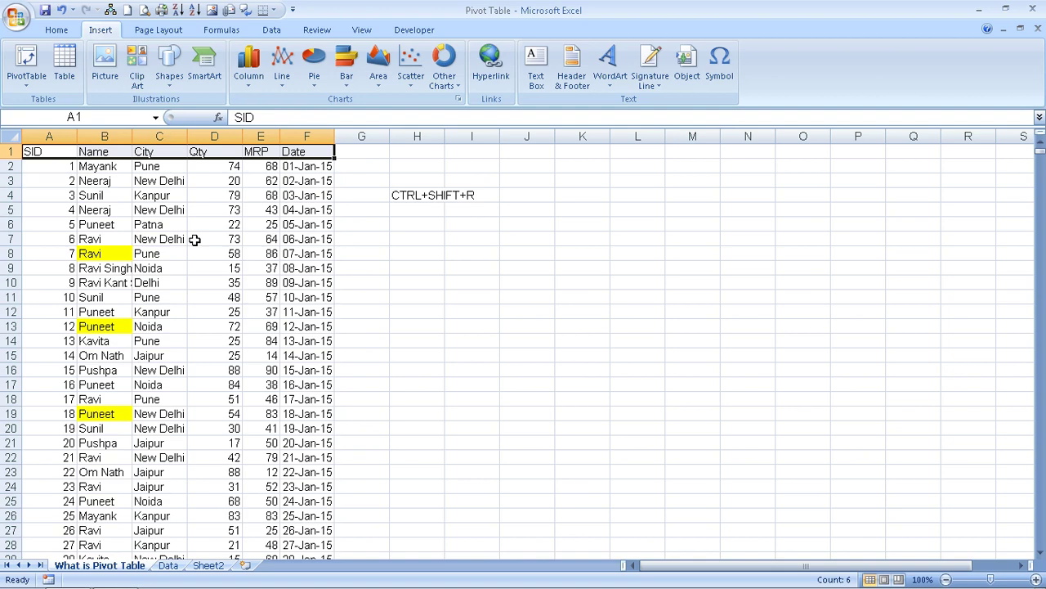
key(ctrl+shift+Down)
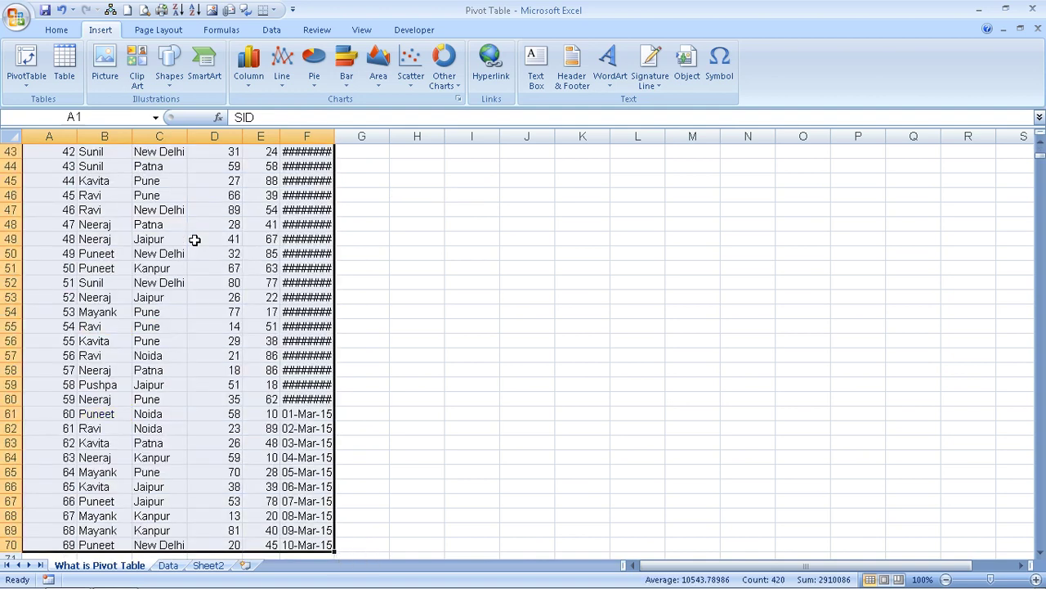
scroll(195, 239, down, 2)
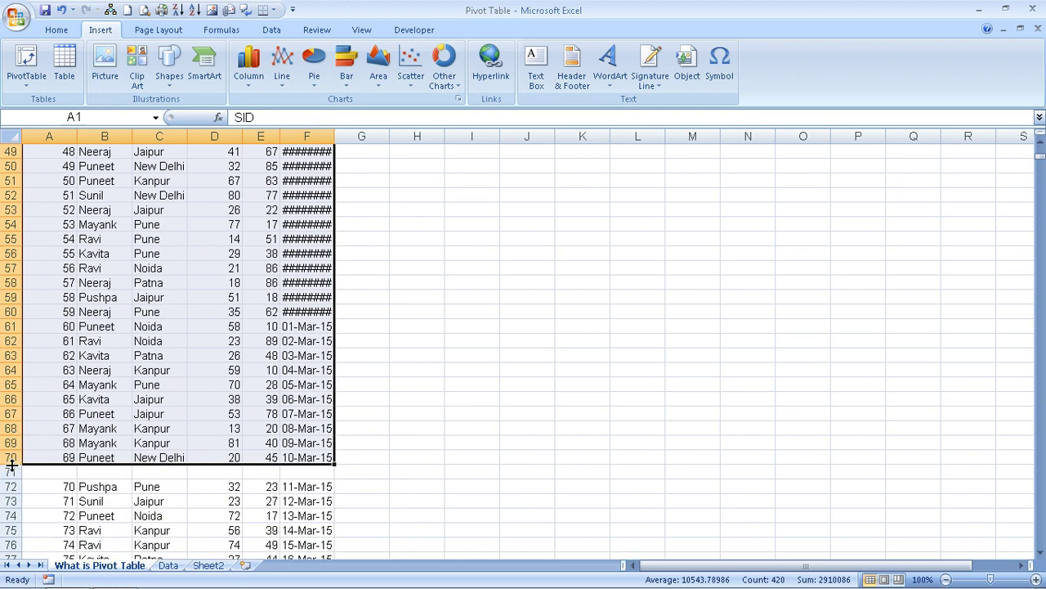
key(shift+Down)
key(shift+Down)
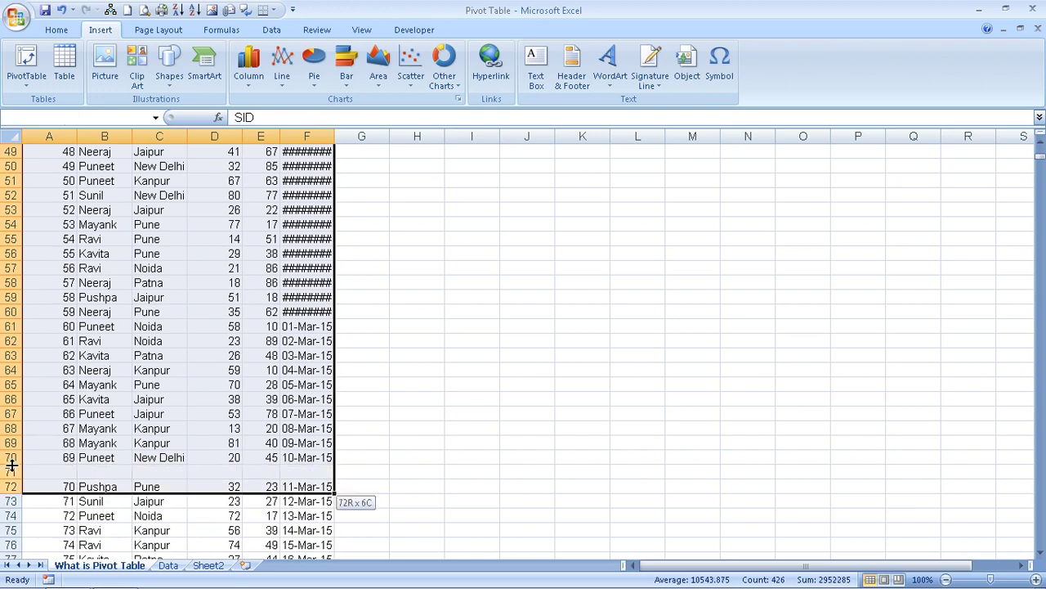
key(ctrl+shift+Down)
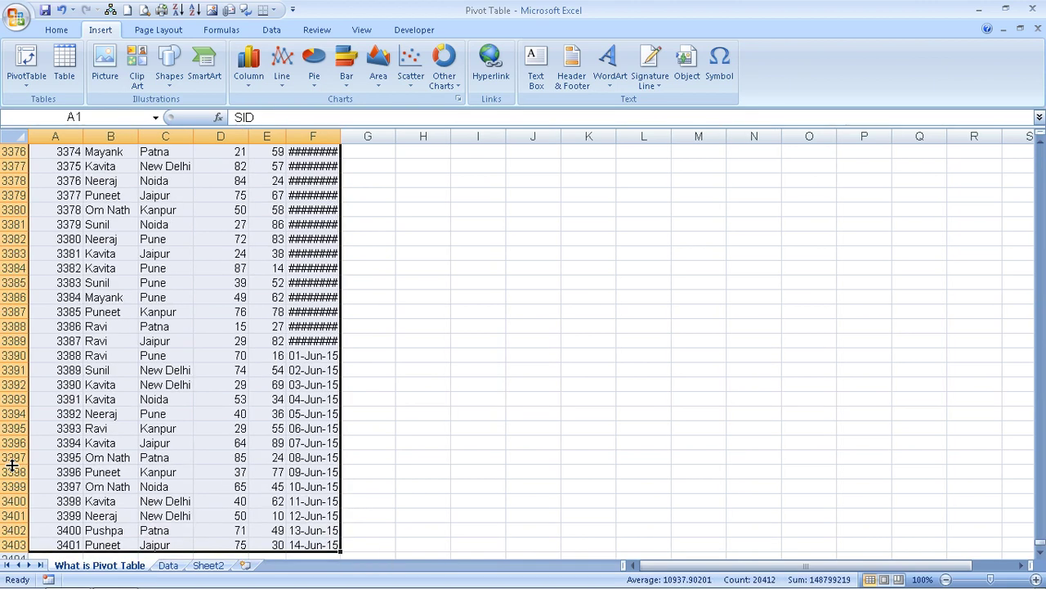
key(ctrl+Home)
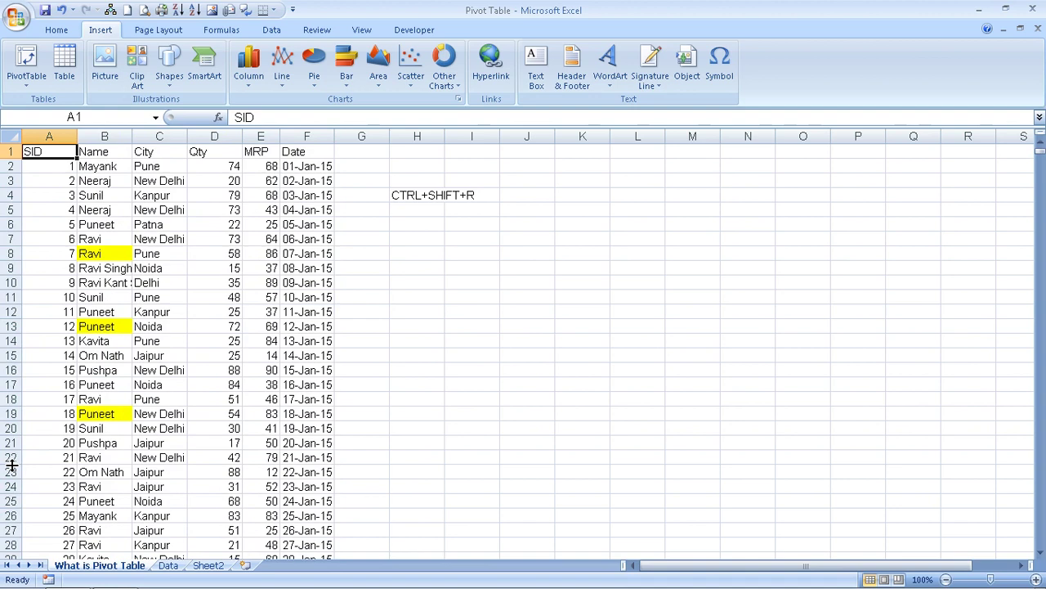
key(ctrl+shift+Right)
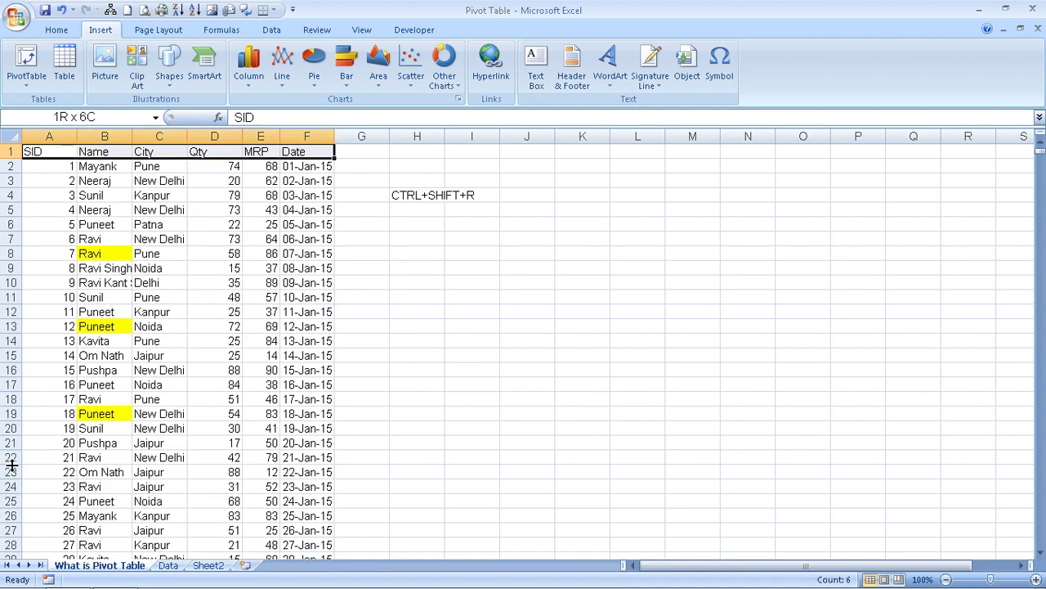
key(ctrl+shift+Down)
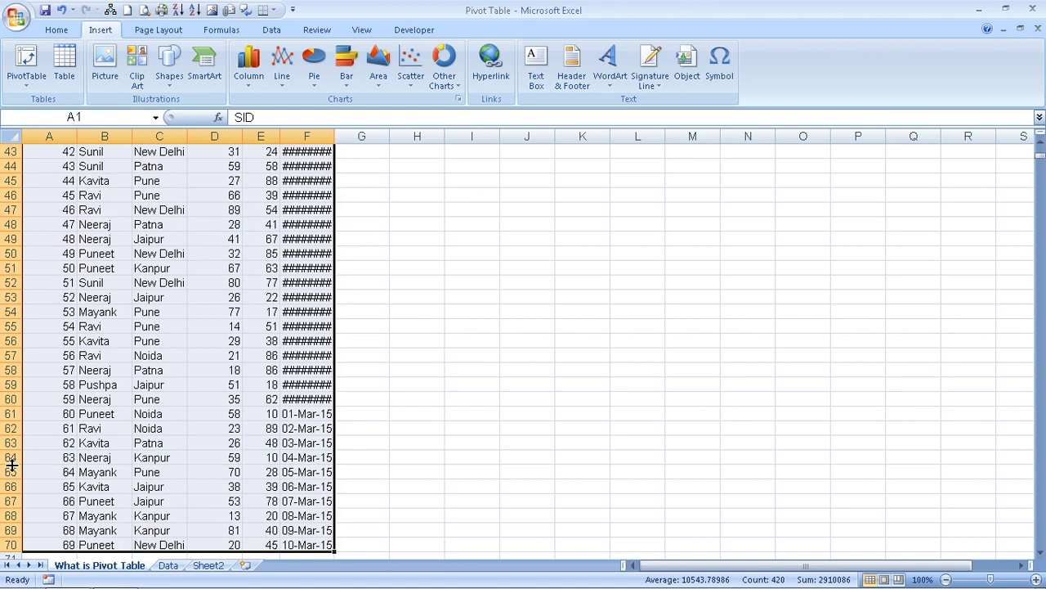
key(shift+Down)
key(shift+Down)
key(ctrl+shift+Down)
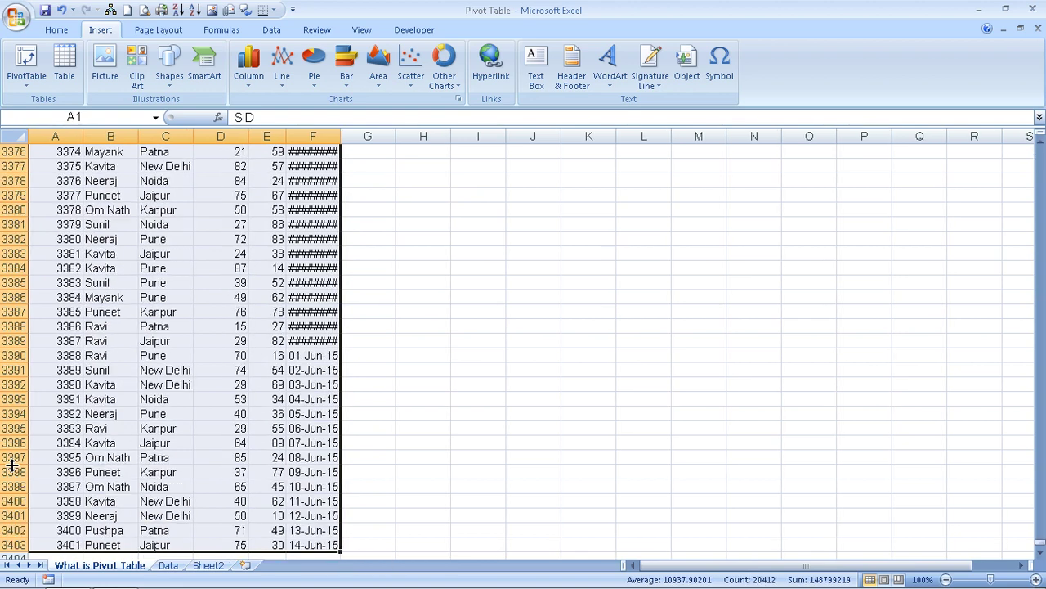
key(ctrl+Home)
key(Right)
key(Right)
key(Right)
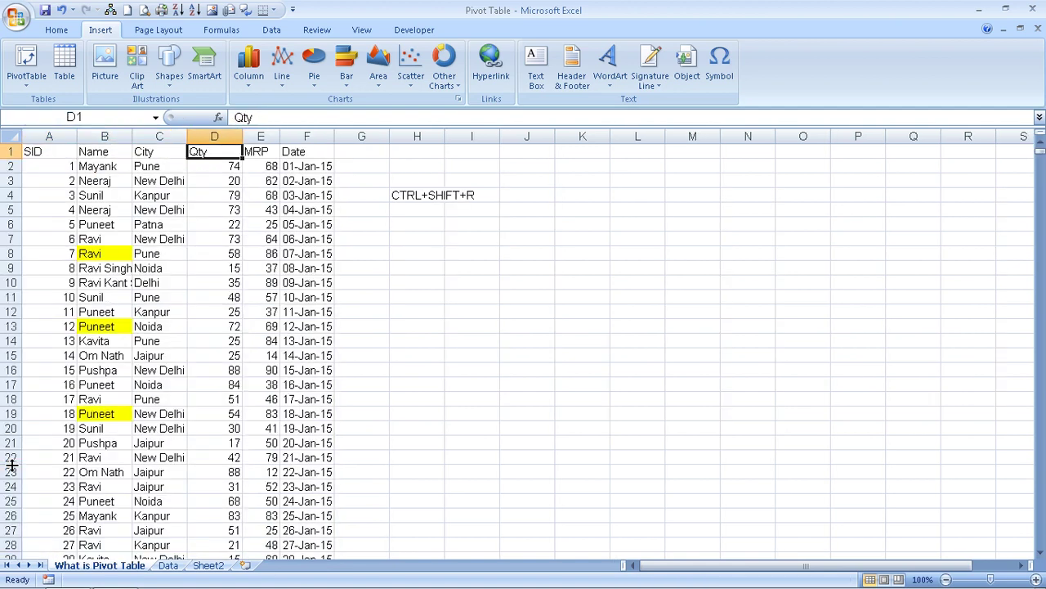
key(Left)
key(Left)
key(Left)
key(shift+Down)
key(shift+Up)
key(ctrl+Down)
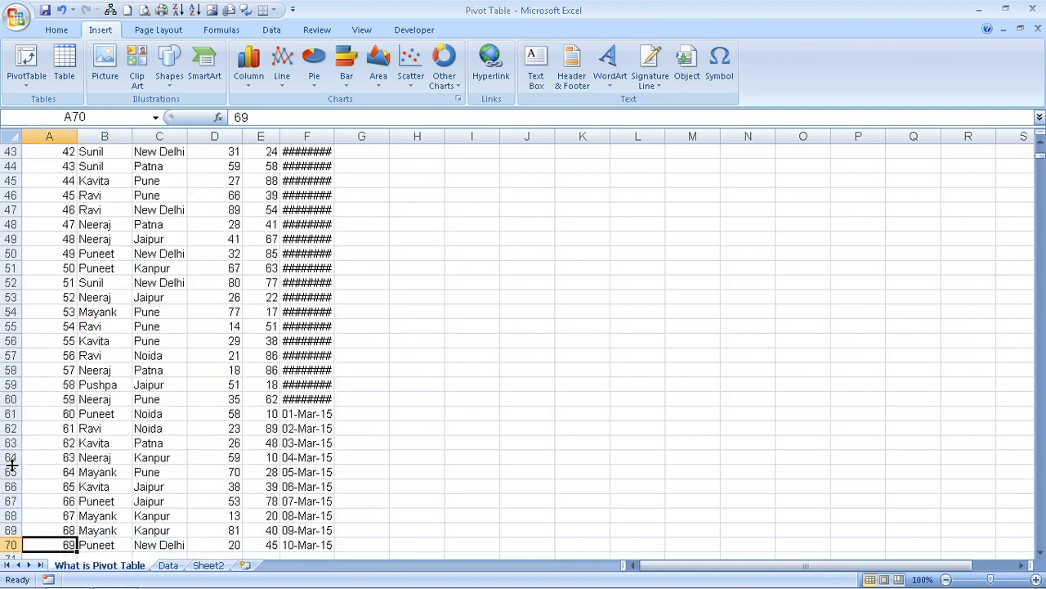
key(Down)
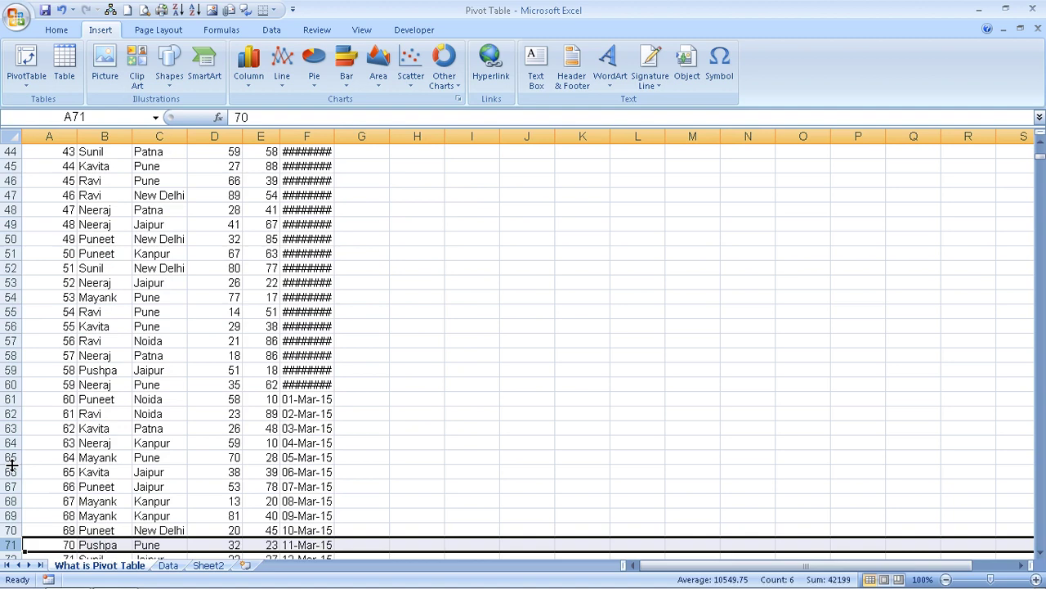
key(ctrl+Home)
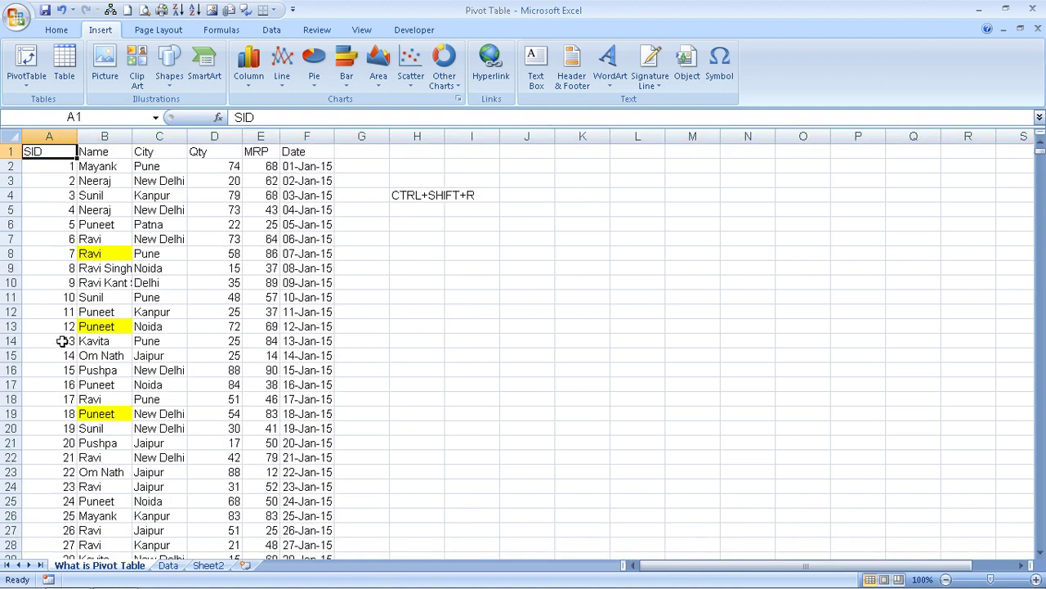
key(Right)
key(Right)
key(Right)
Enter the note 'CTRL+DOWN' in cell H6
key(Right)
key(Right)
key(Right)
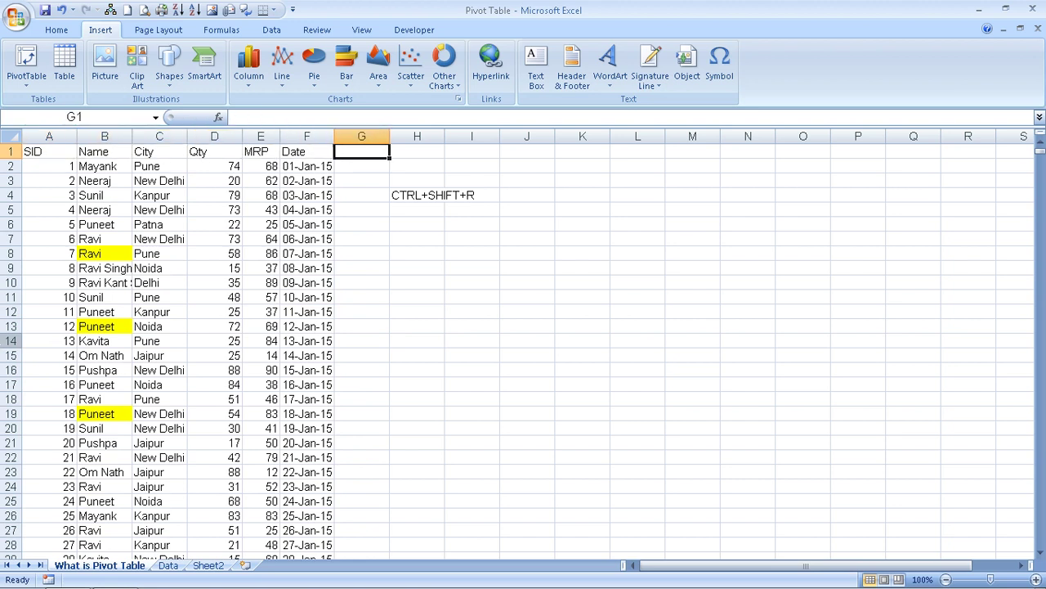
key(Right)
key(Down)
key(Down)
key(Down)
key(Down)
key(Down)
text(CTR)
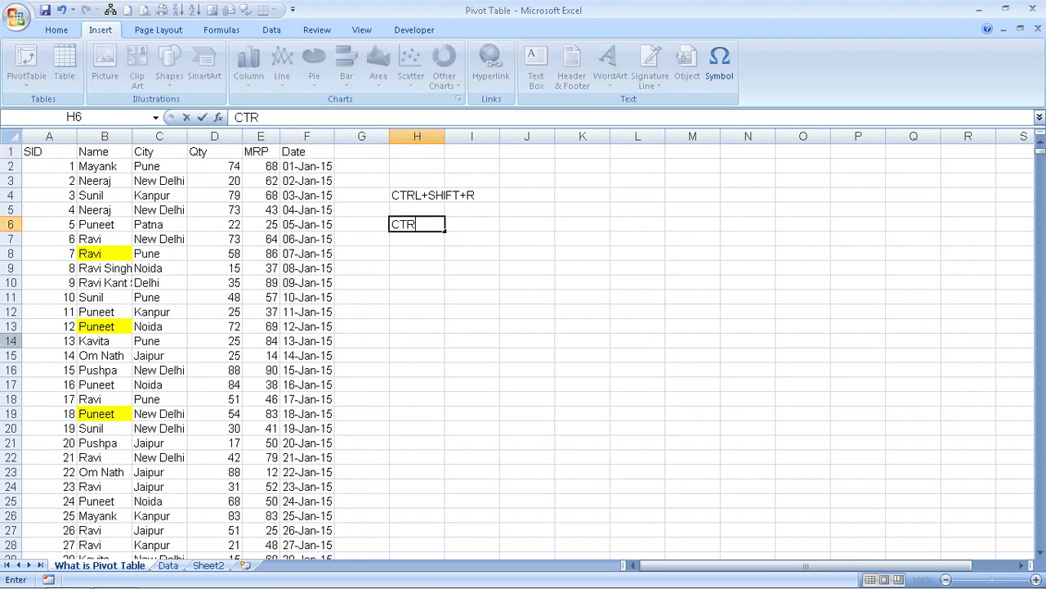
text(L+DO)
text(WN)
key(Return)
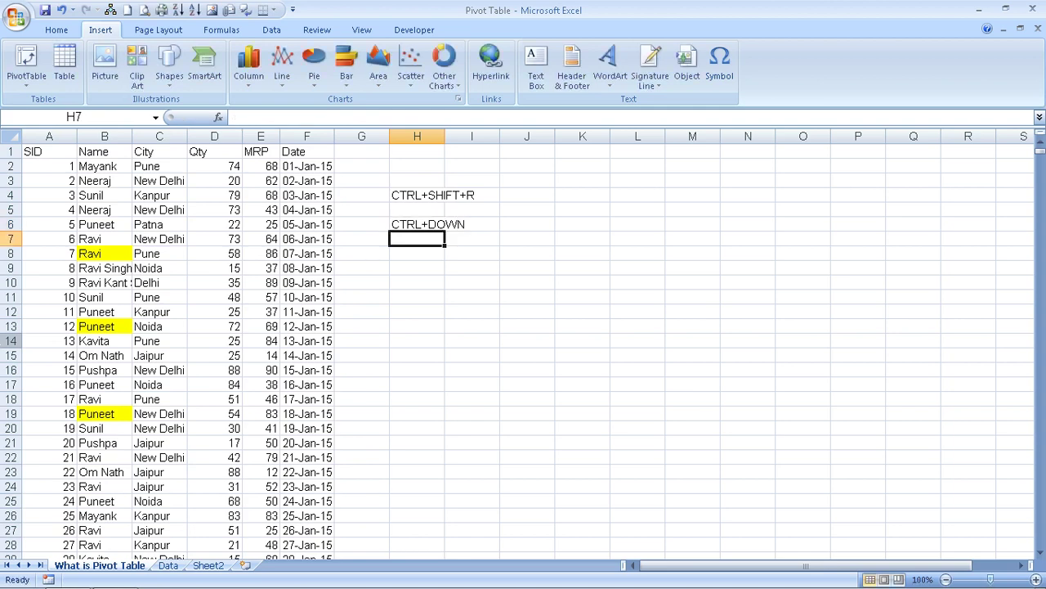
Launch the On-Screen Keyboard with Run 'osk' and select cell A1
key(super+r)
text(osk)
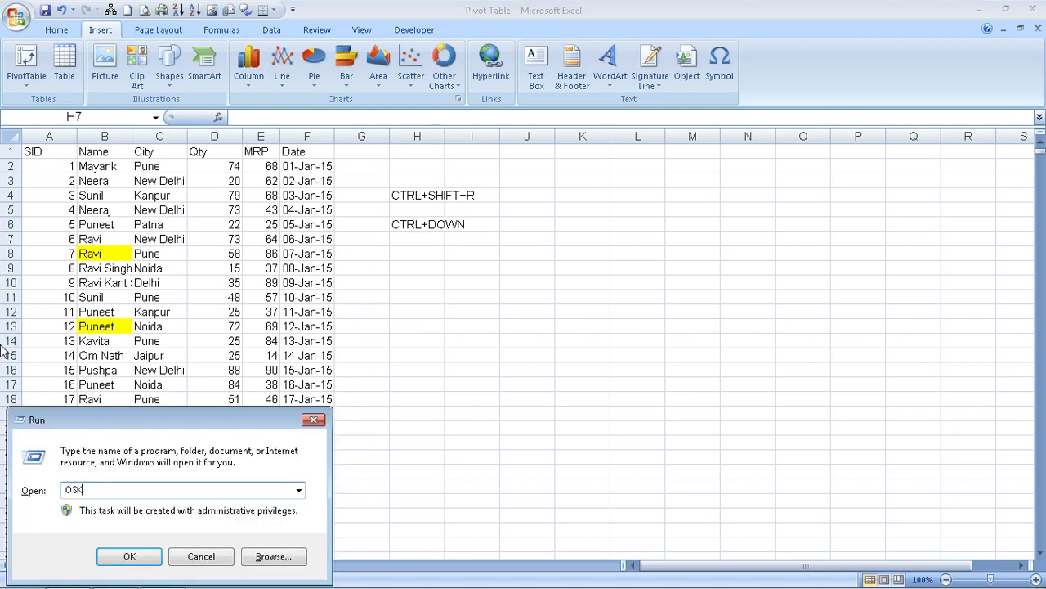
key(Return)
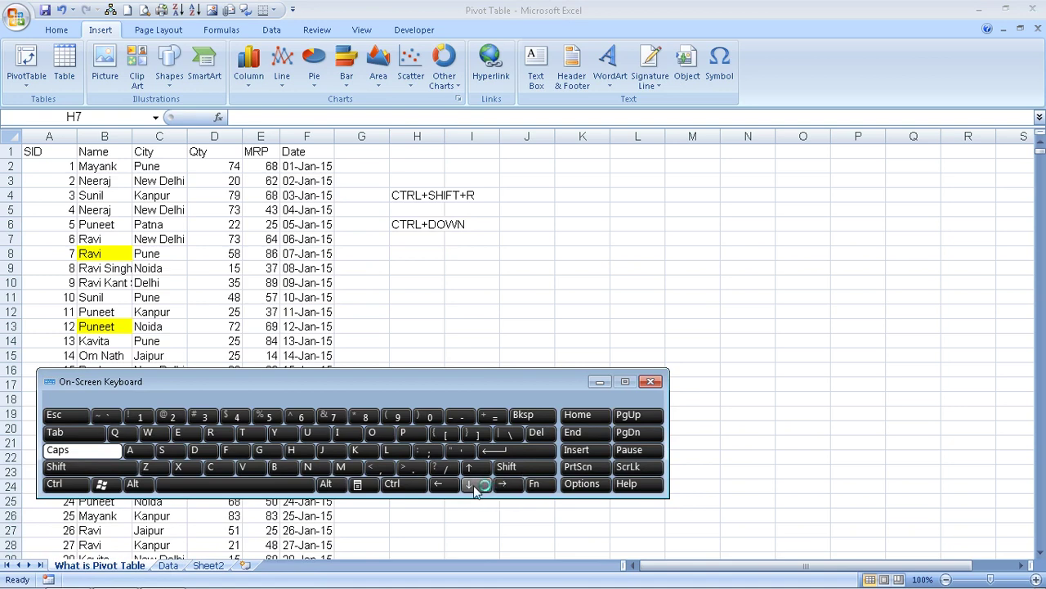
click(58, 151)
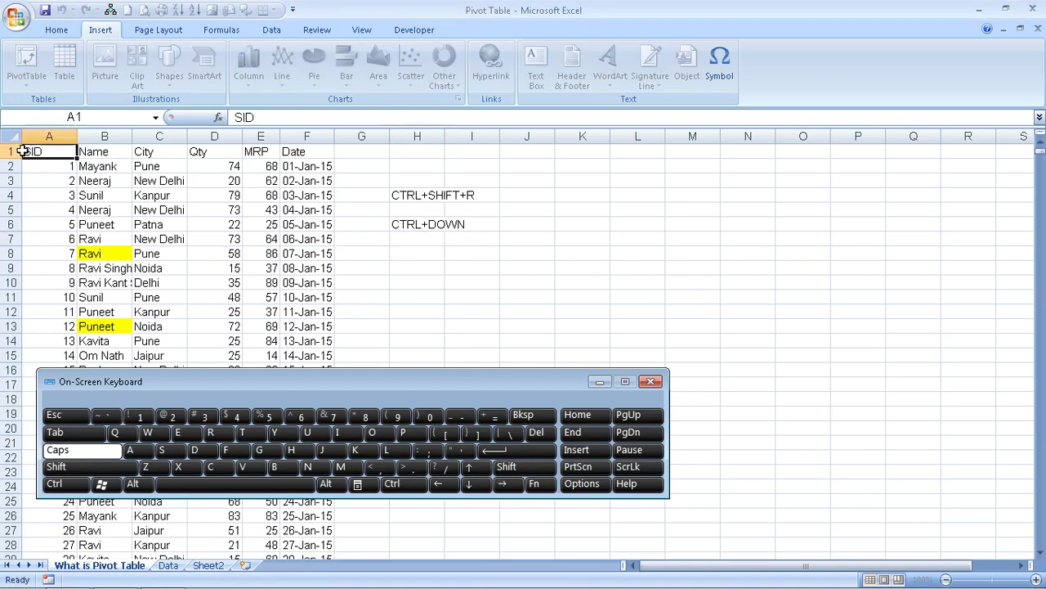
Close the On-Screen Keyboard and jump to the last data row and back to A1
click(650, 382)
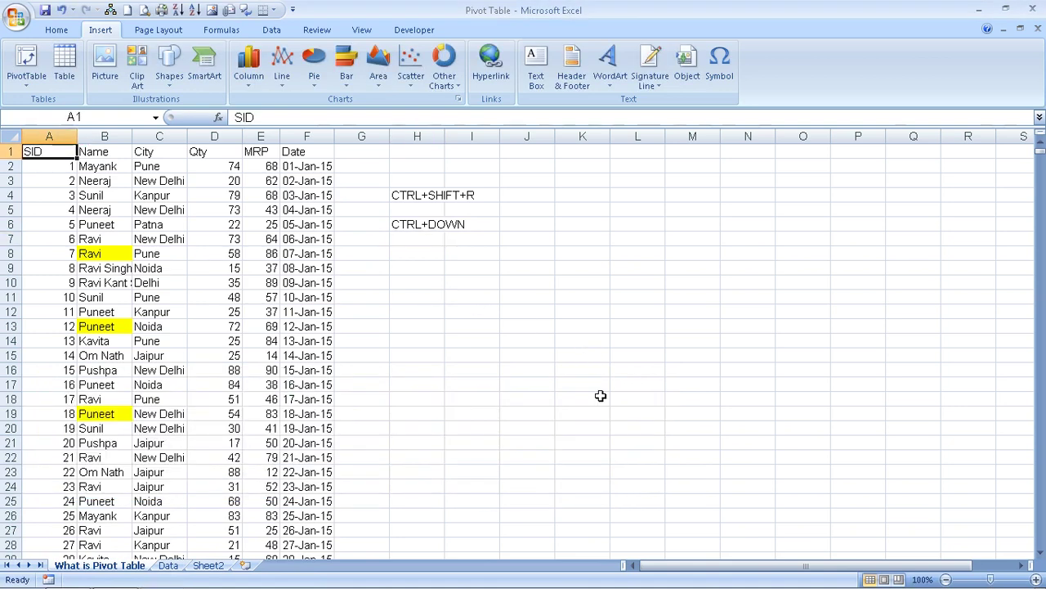
key(ctrl+Down)
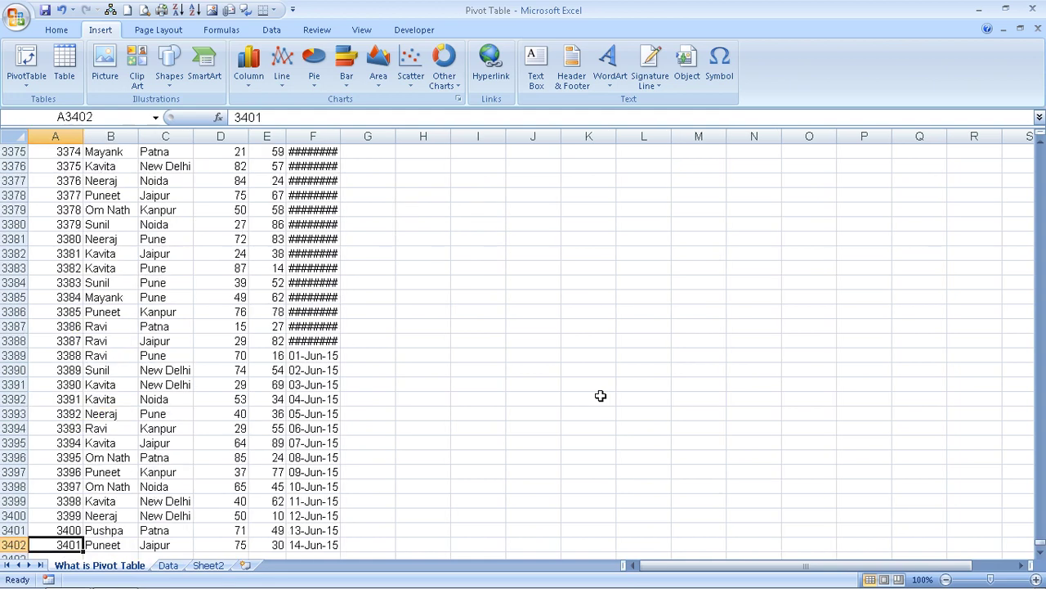
key(ctrl+Up)
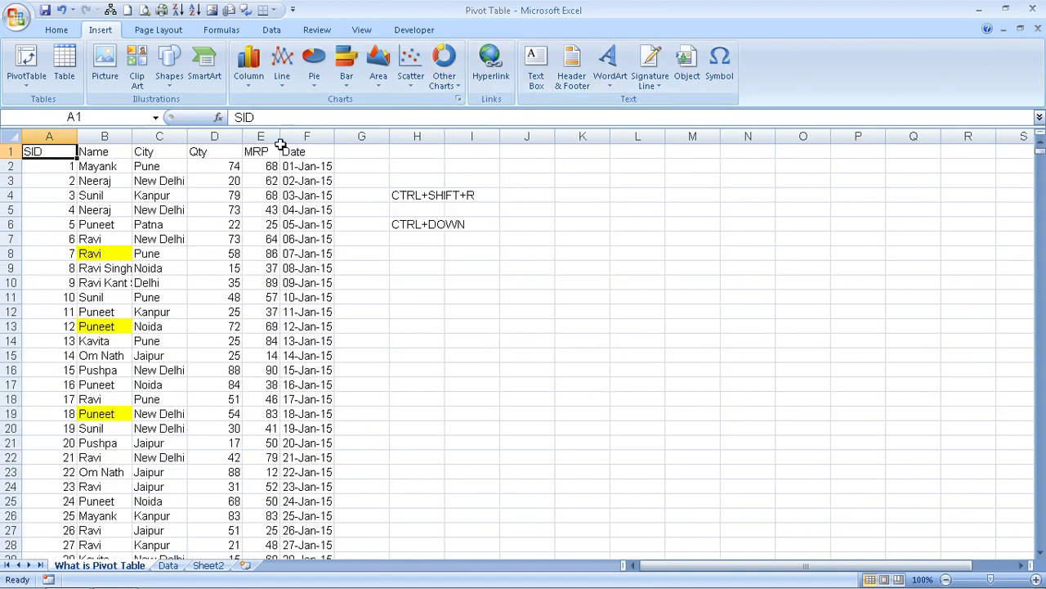
Clear the Qty heading in D1, keeping City intact, and open the PivotTable dropdown
click(221, 155)
key(Delete)
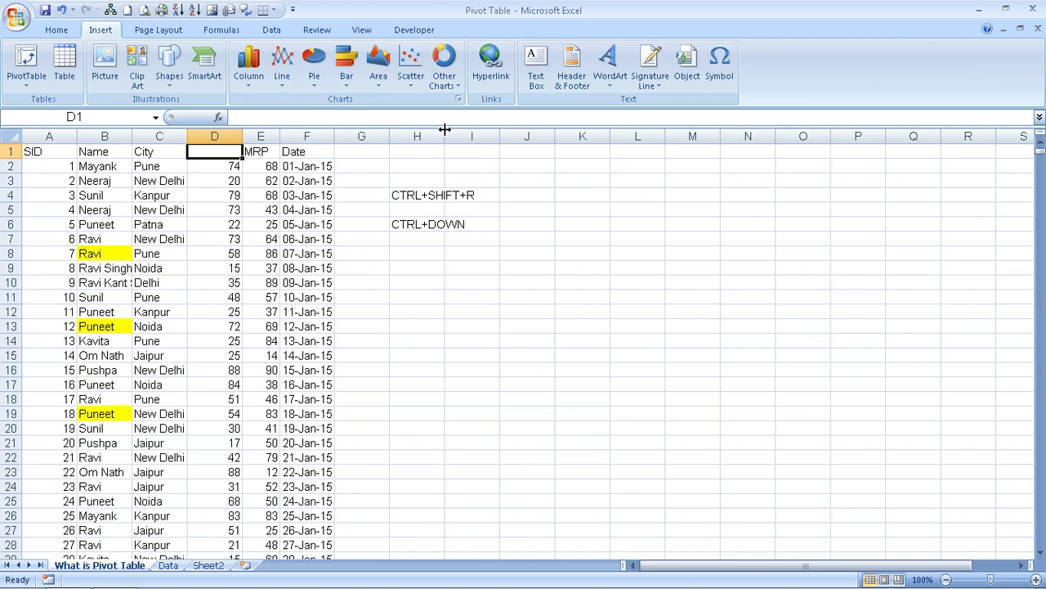
key(Left)
key(Delete)
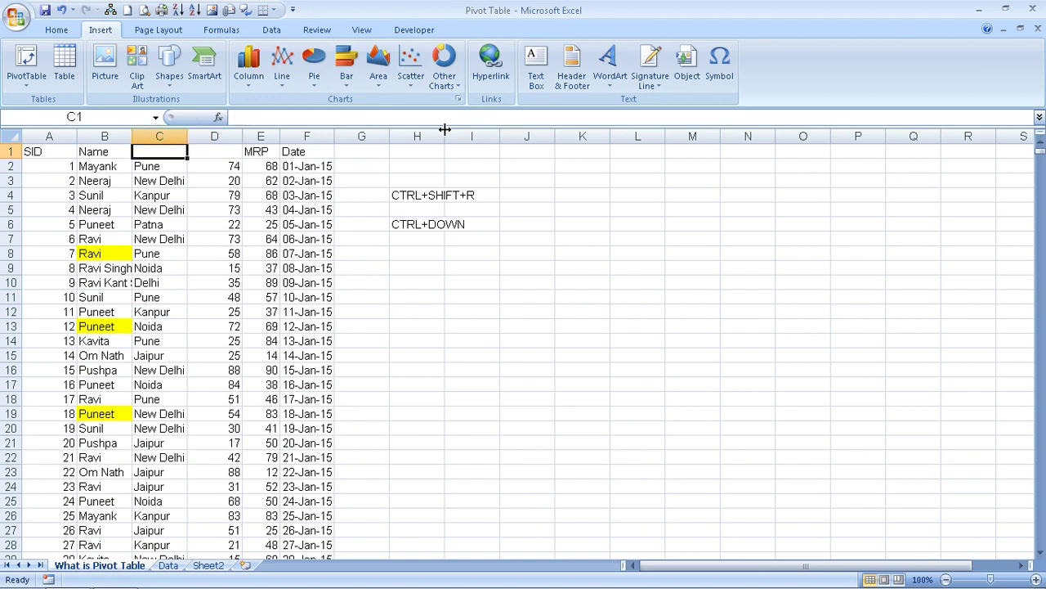
key(ctrl+z)
key(Right)
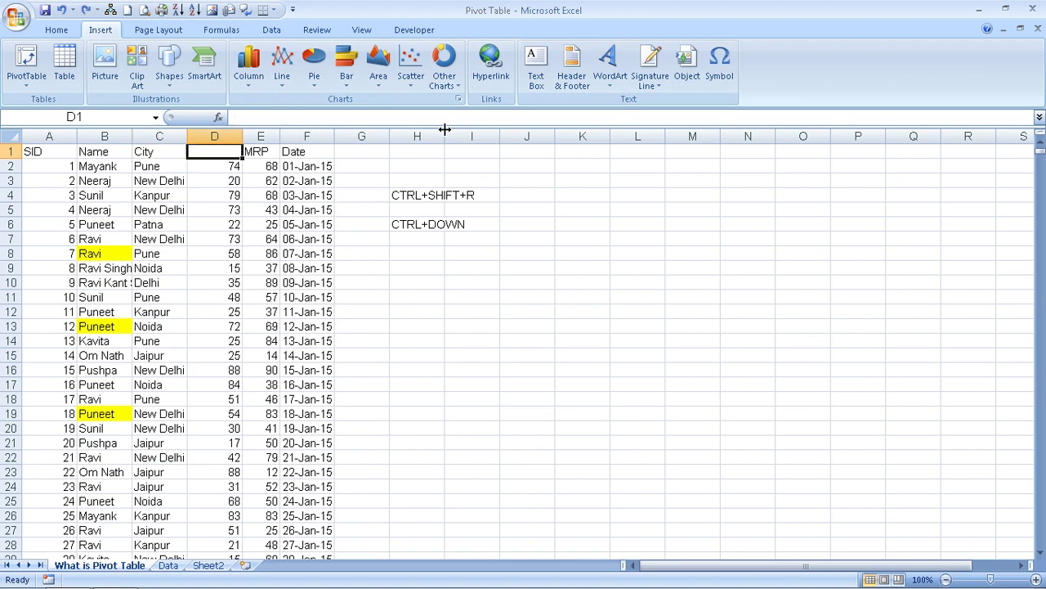
click(26, 77)
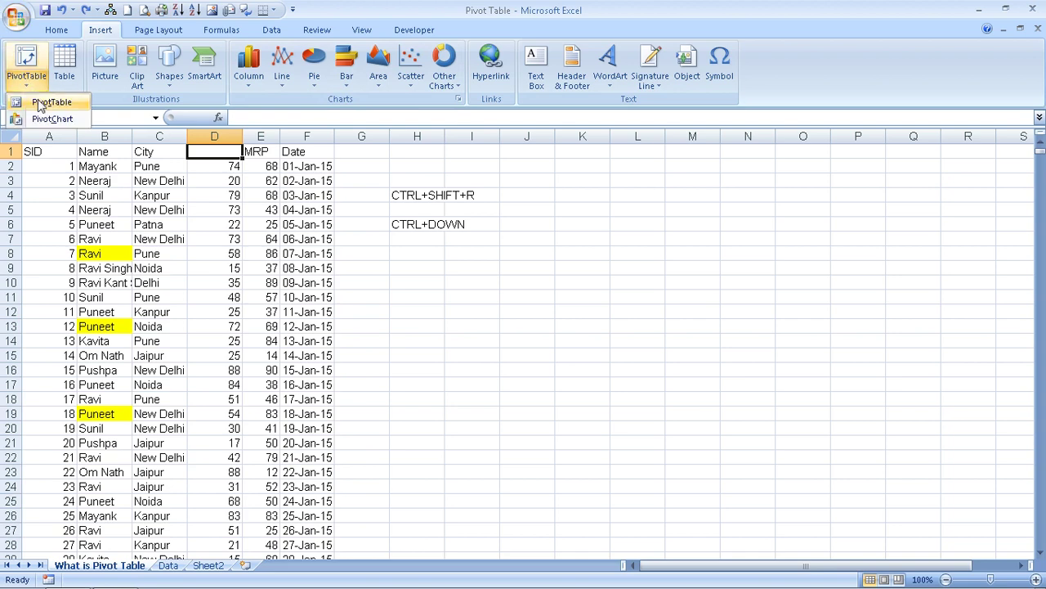
Attempt the PivotTable, dismiss the invalid field name error, cancel, and restore 'Qty' in D1
click(38, 103)
key(Return)
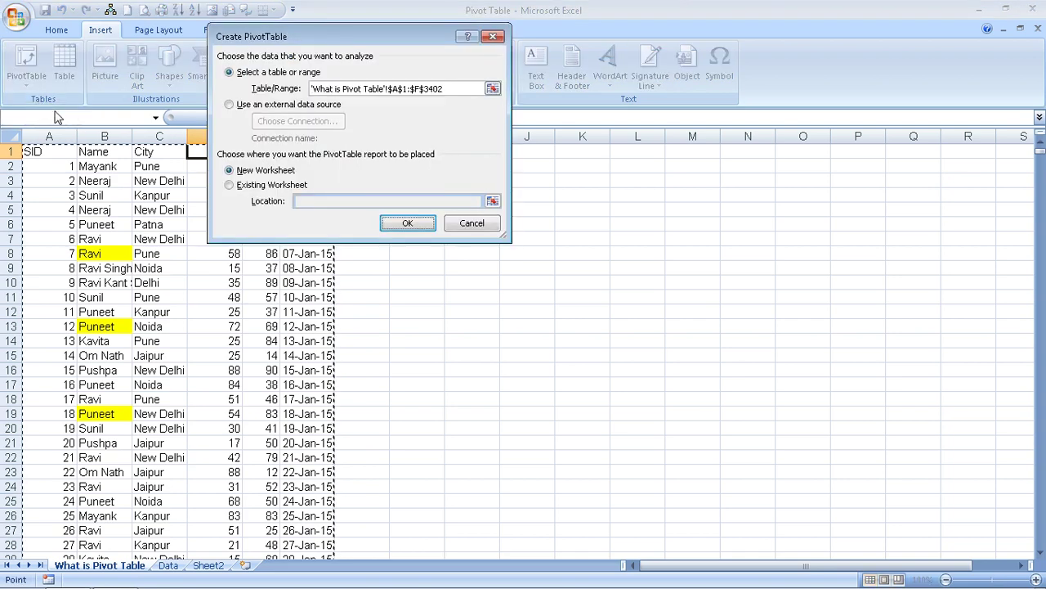
click(525, 340)
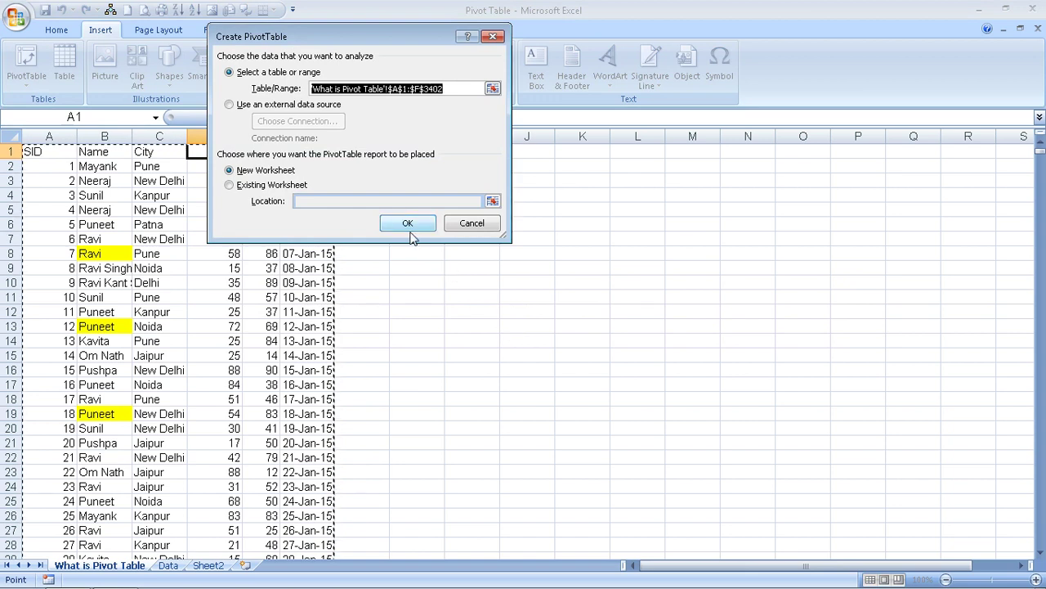
key(Escape)
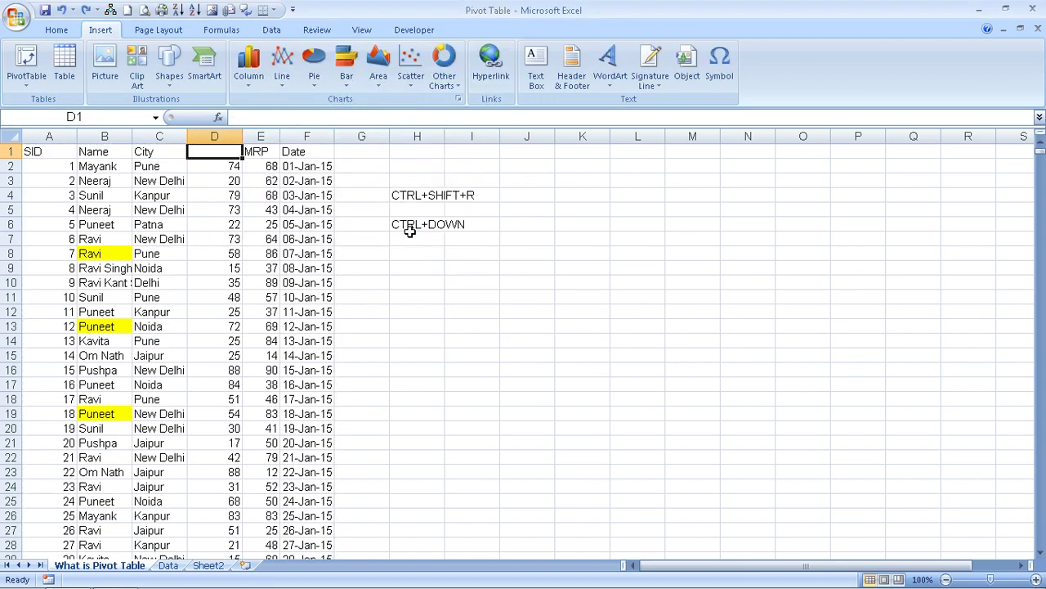
key(ctrl+z)
click(36, 149)
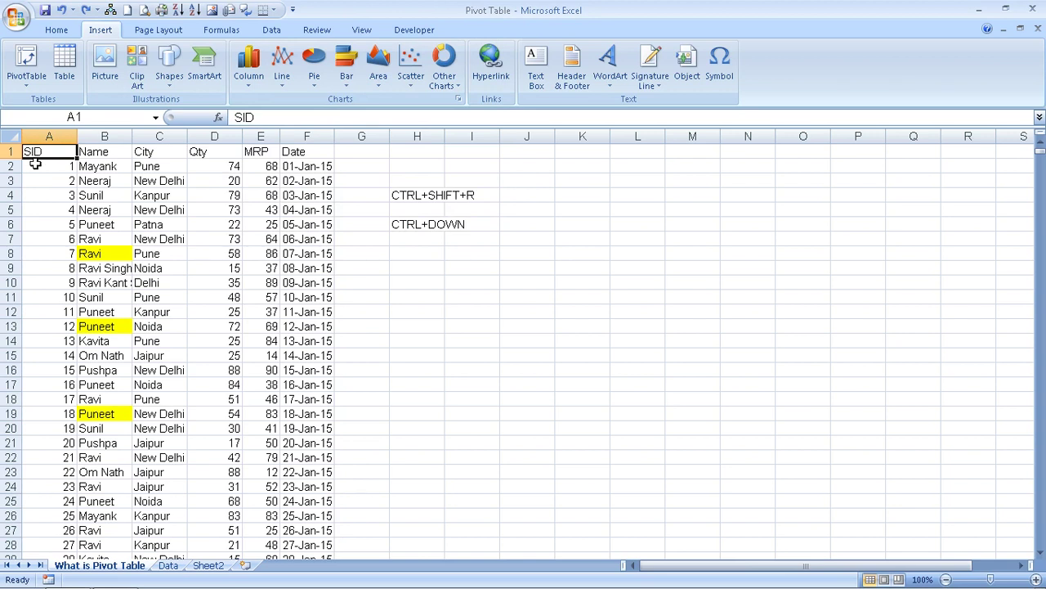
Insert a PivotTable from the data at A1 onto a new worksheet, Sheet1
click(214, 152)
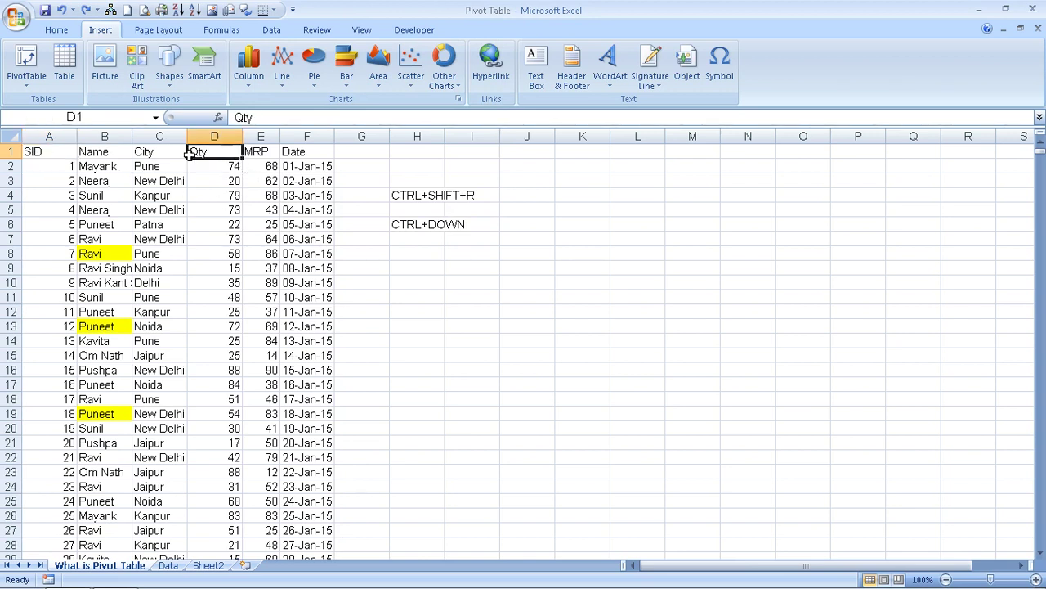
click(56, 151)
click(33, 87)
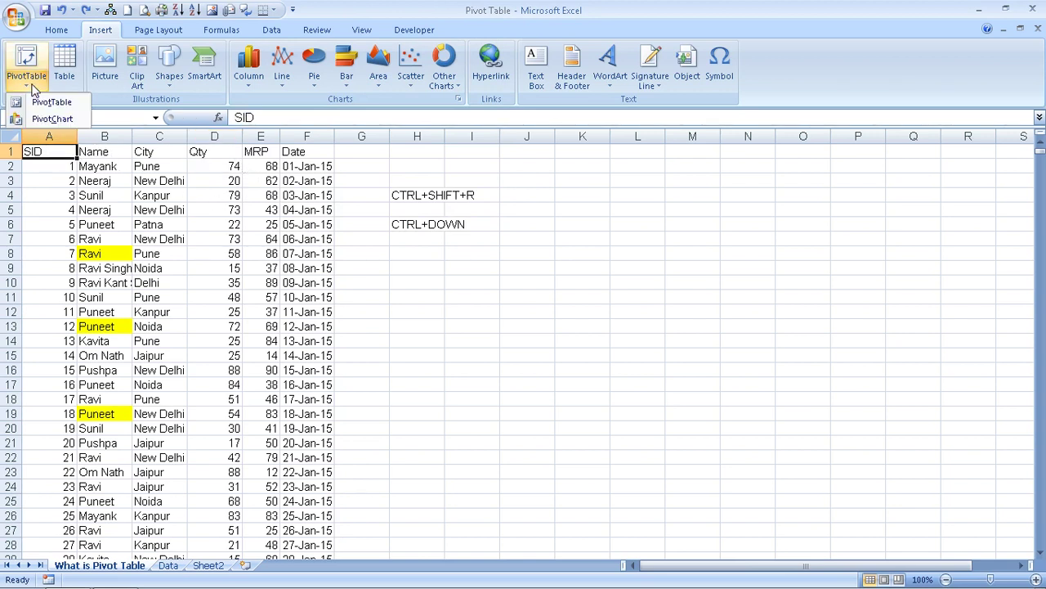
click(36, 105)
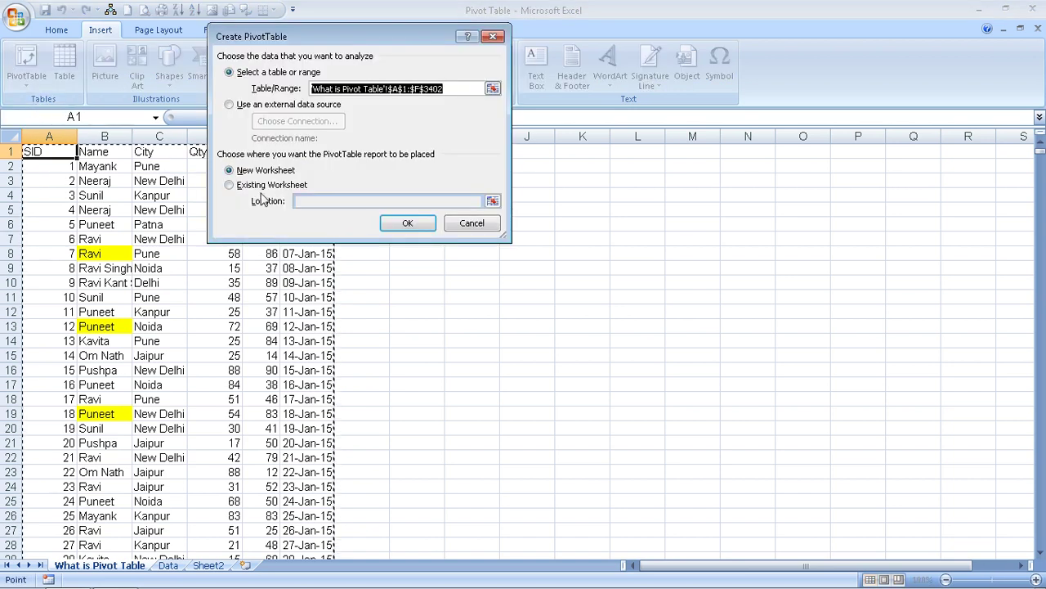
click(408, 225)
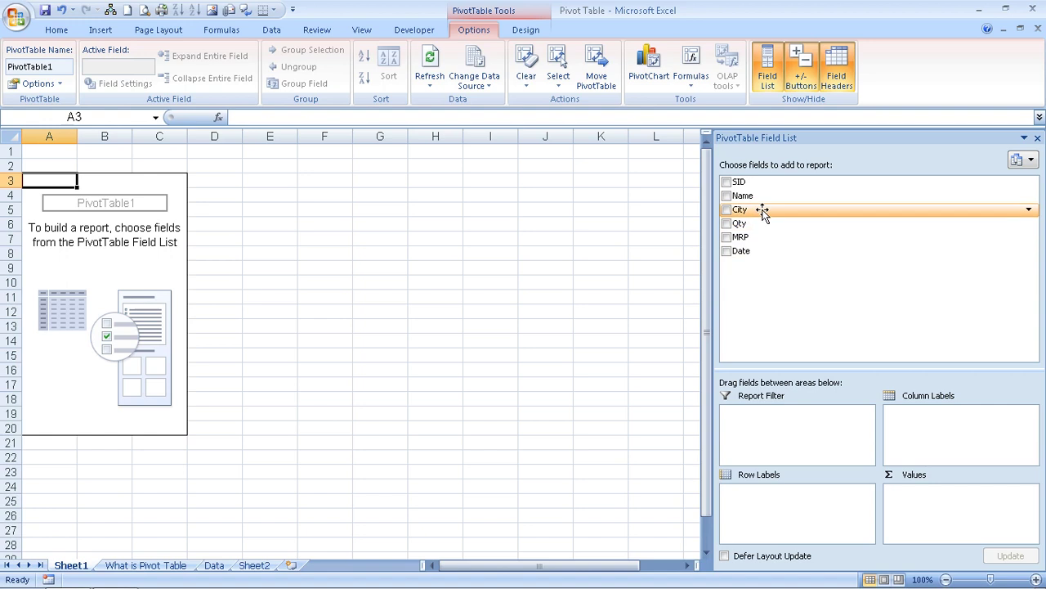
drag(764, 197, 754, 502)
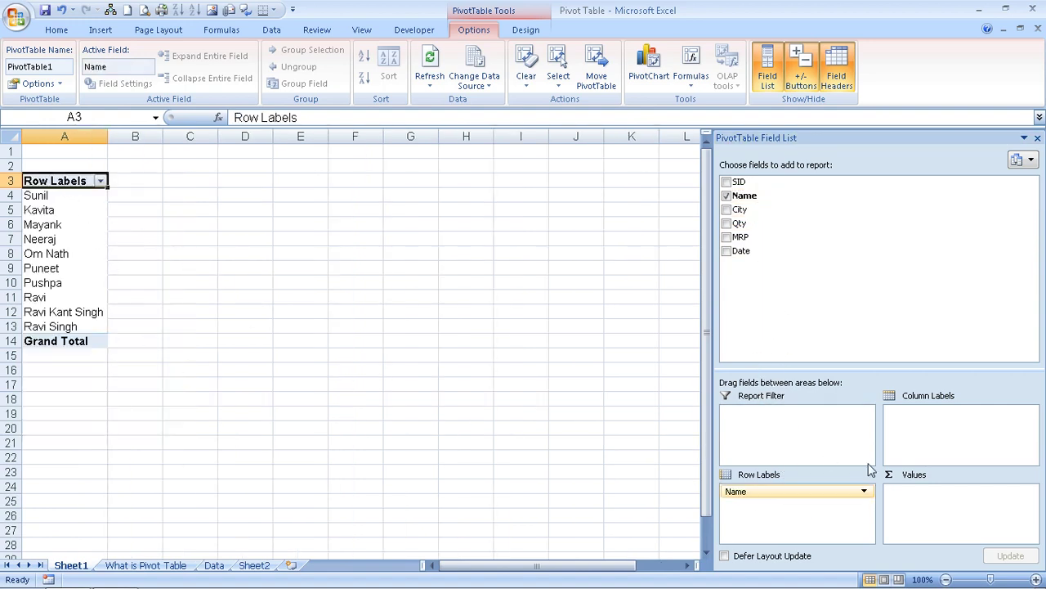
mouse_move(812, 491)
mouse_down()
mouse_move(928, 412)
mouse_move(847, 505)
mouse_up()
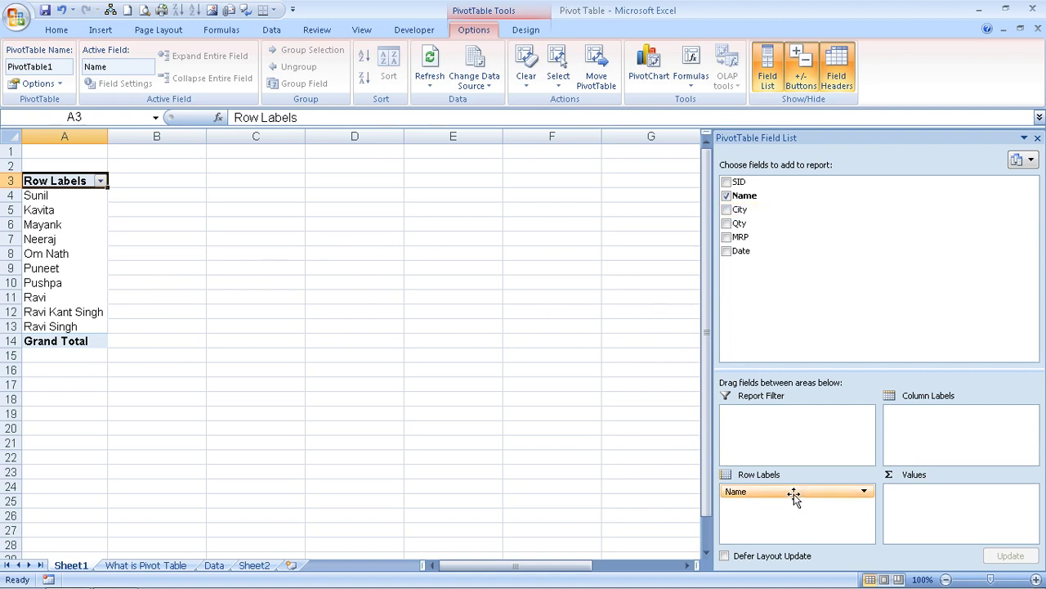
drag(793, 494, 810, 277)
Place City in the PivotTable Row Labels and select the city items
drag(742, 209, 773, 508)
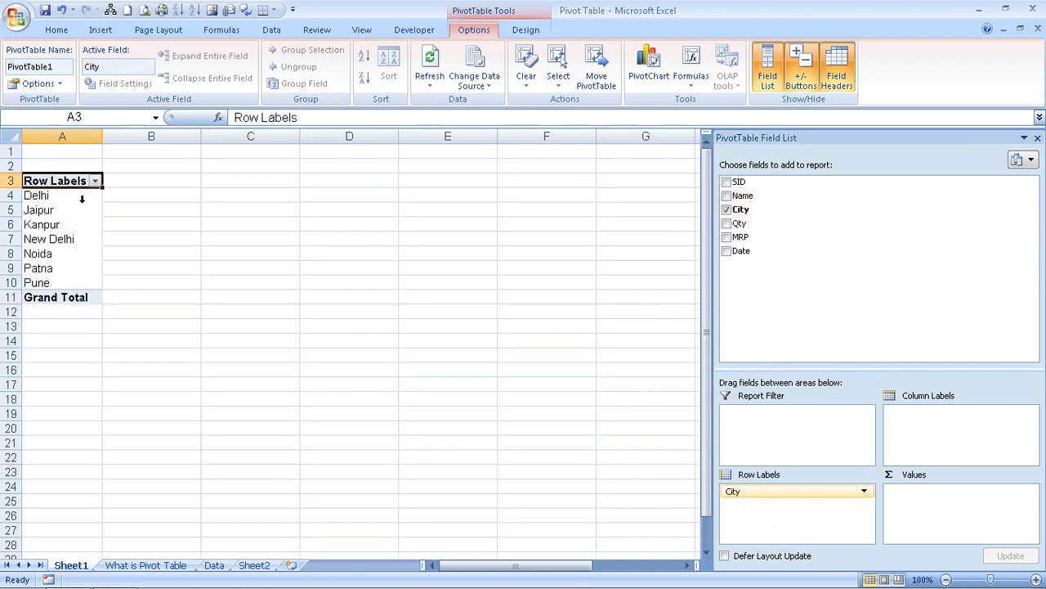
click(82, 199)
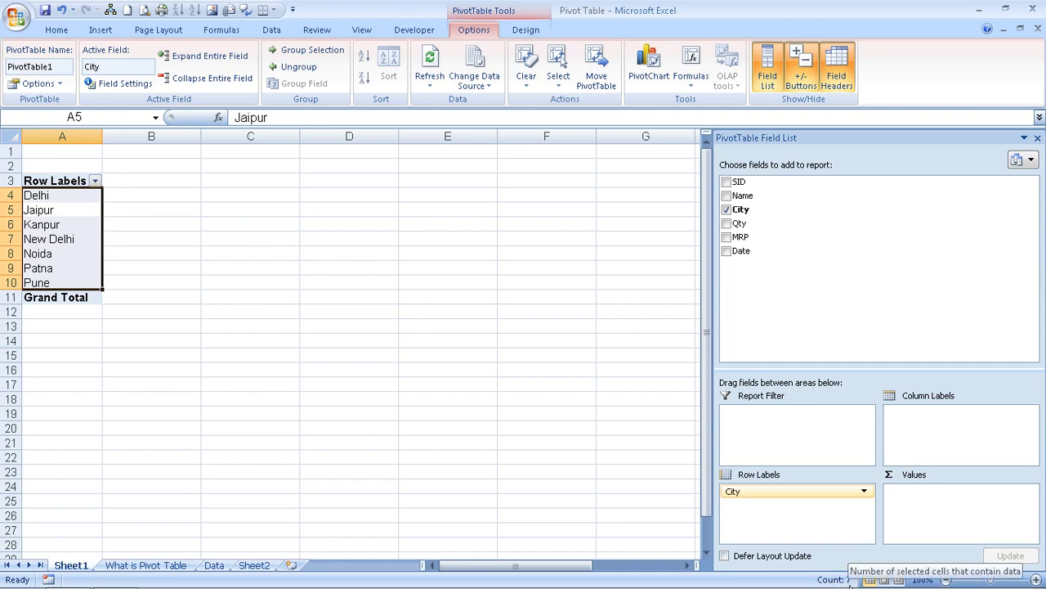
click(445, 359)
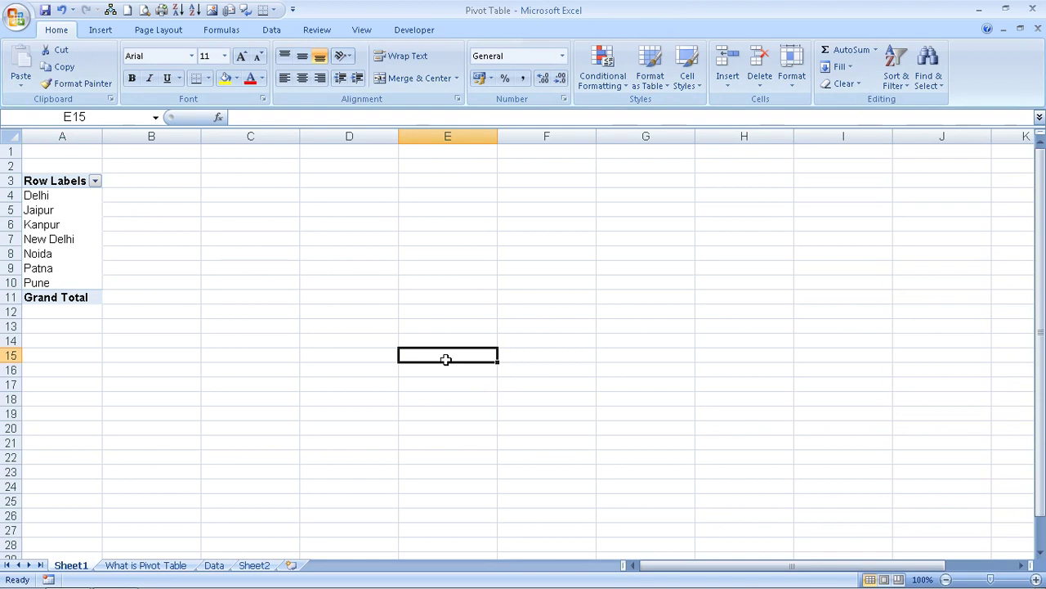
click(90, 217)
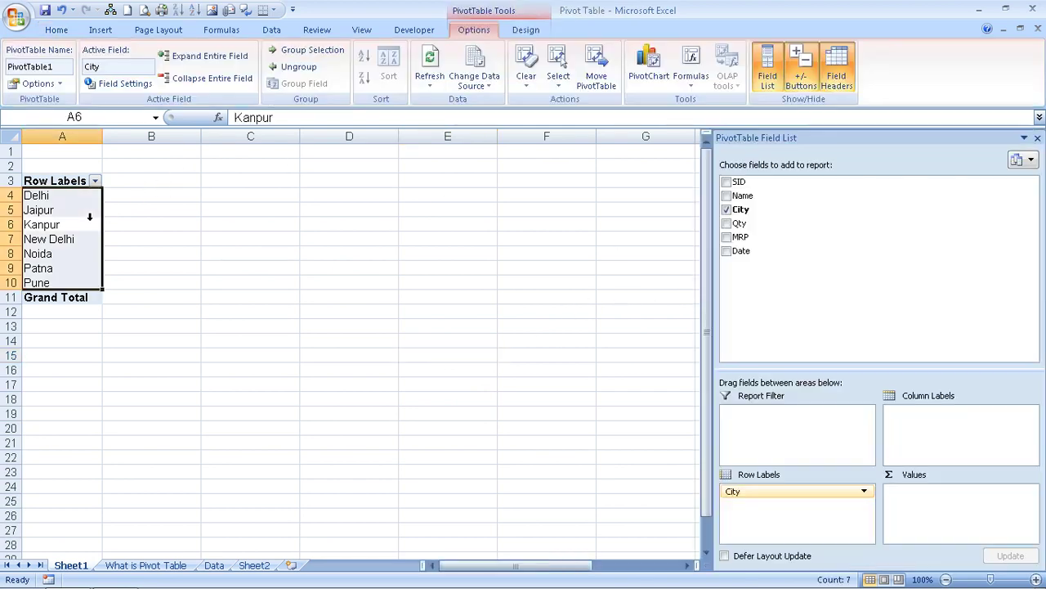
Add Count of Name to Values and check the counts: Delhi 1, Jaipur 567, Kanpur 566
drag(742, 195, 918, 510)
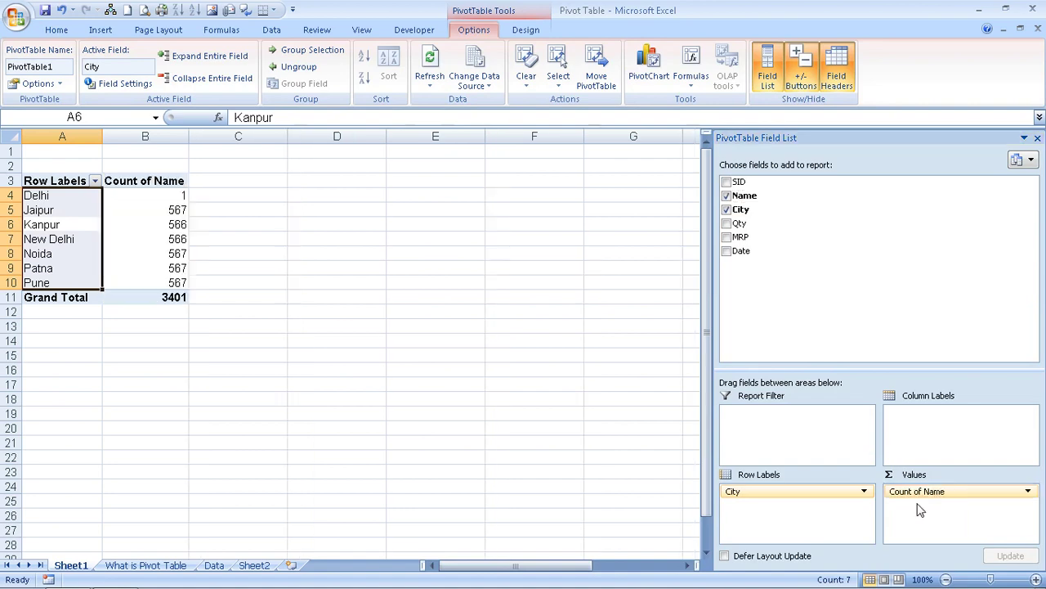
click(377, 368)
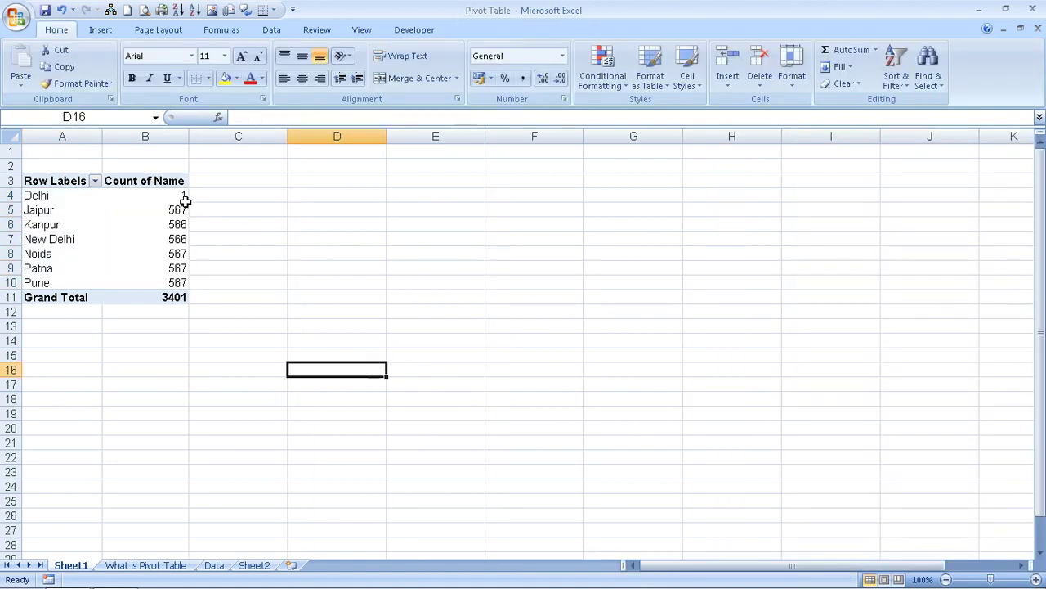
click(183, 195)
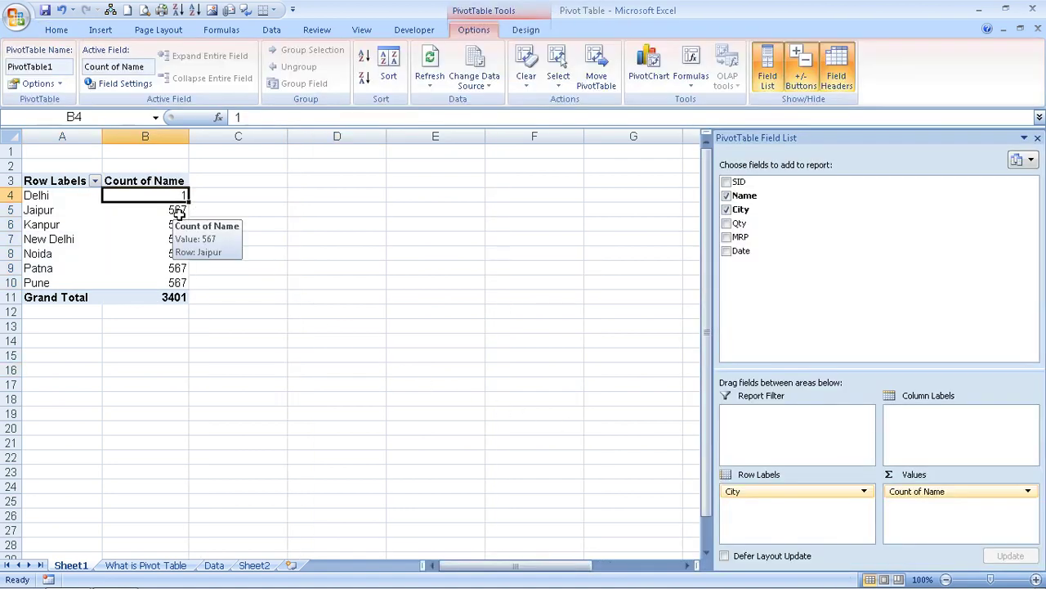
click(179, 212)
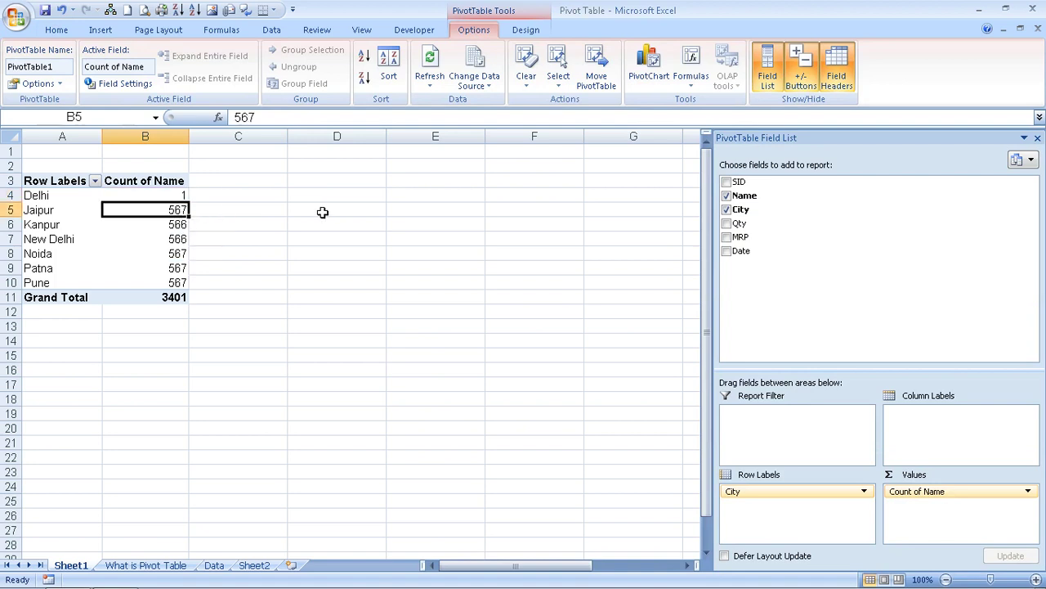
key(Down)
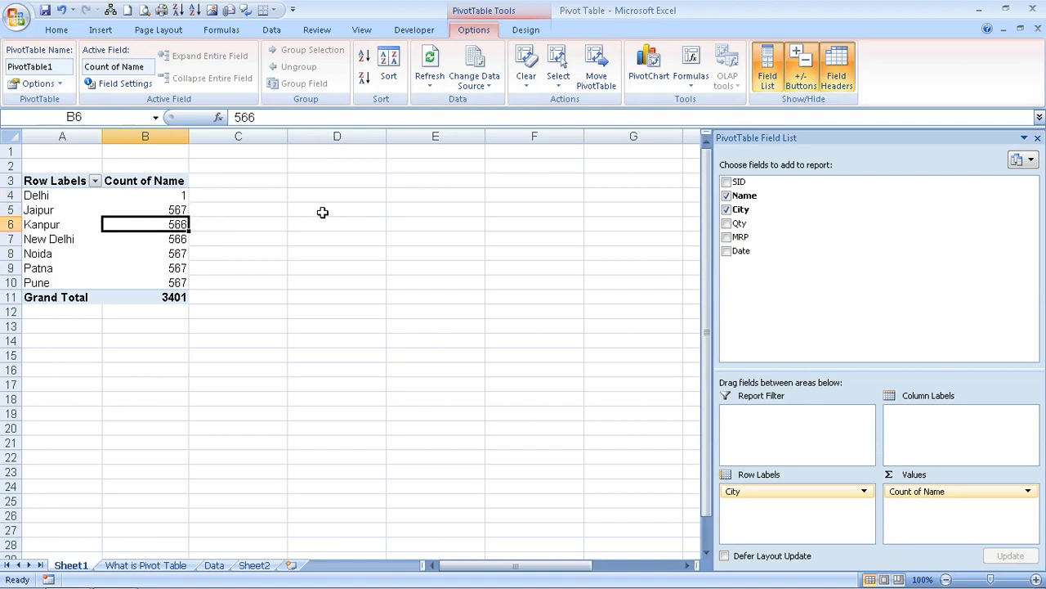
key(Down)
key(Down)
key(Down)
key(Down)
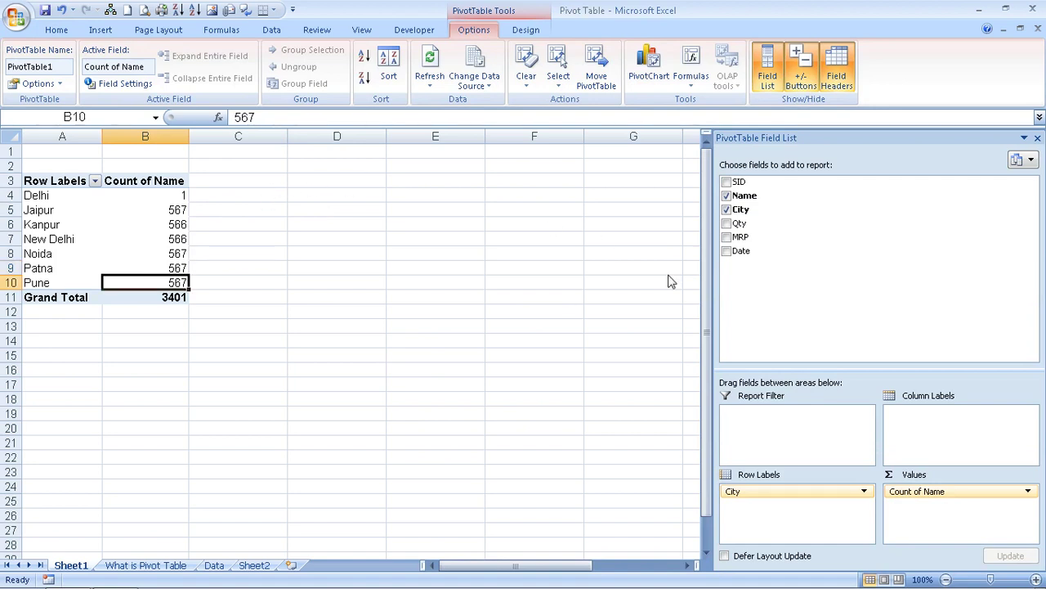
Replace Count of Name with Count of City in Values and list each Name in Row Labels
drag(901, 491, 843, 278)
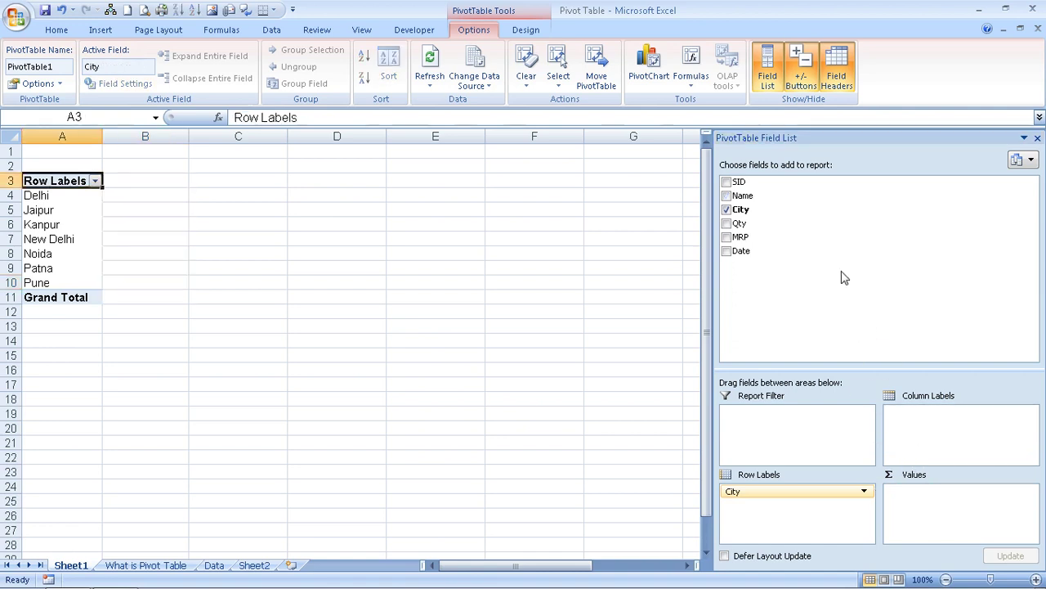
drag(783, 494, 950, 512)
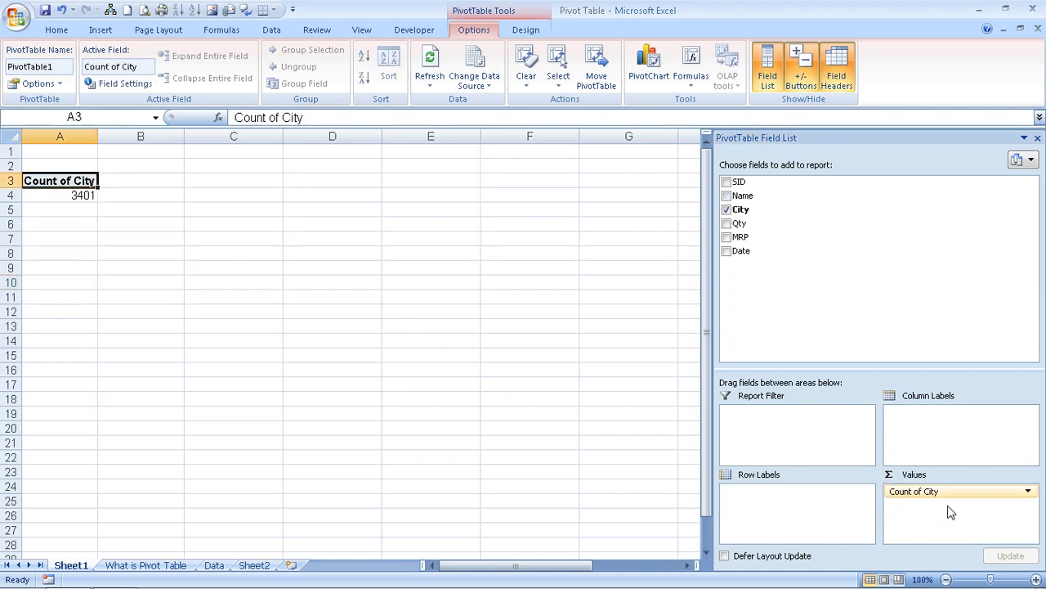
drag(745, 196, 759, 519)
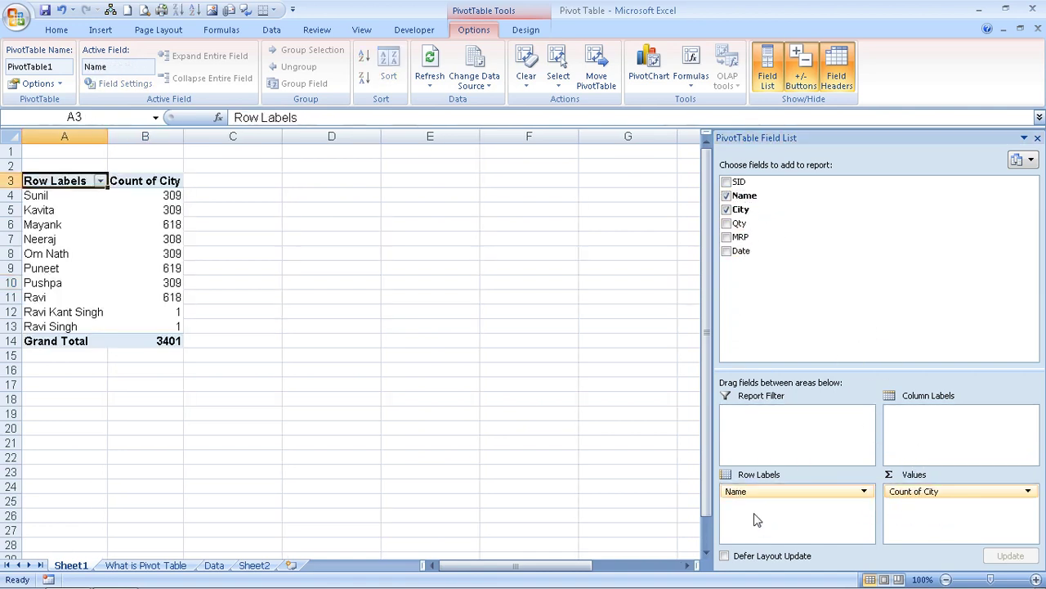
click(179, 197)
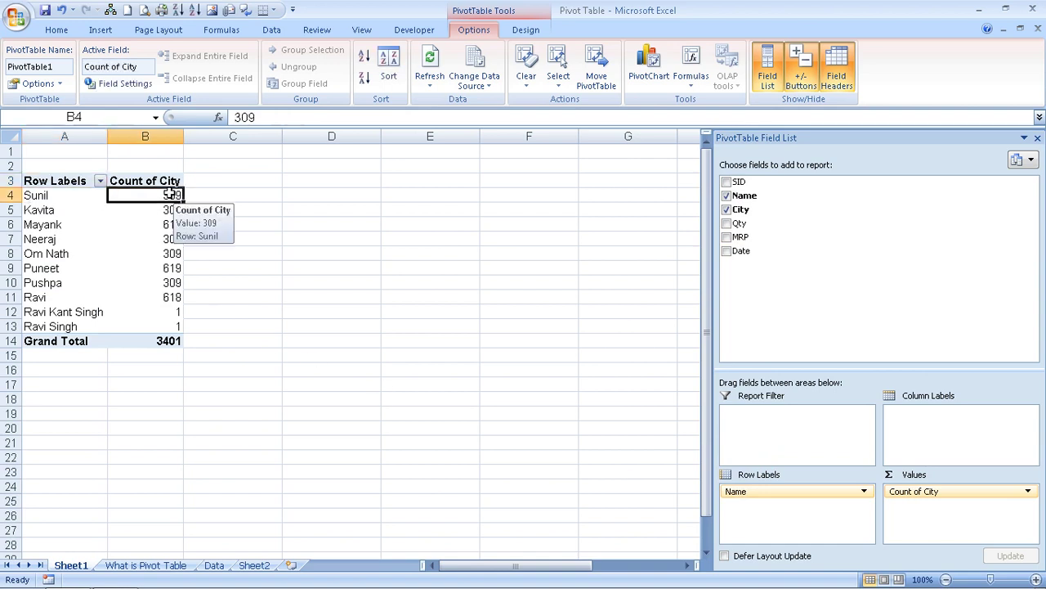
mouse_move(158, 233)
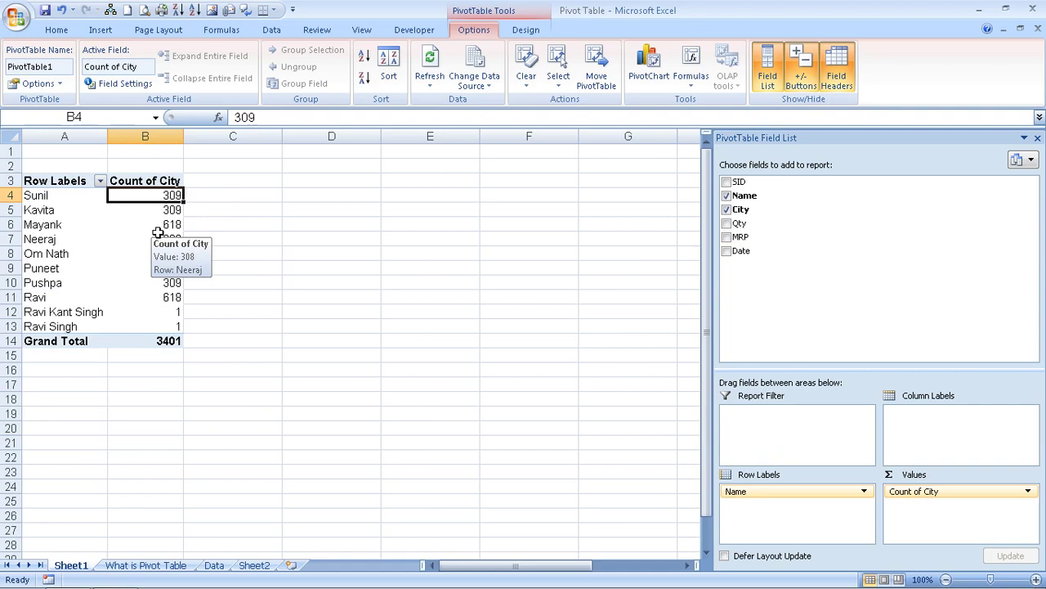
Check Sunil and Kanpur in row 4 of the What is Pivot Table sheet, then view the Sheet1 pivot
click(153, 555)
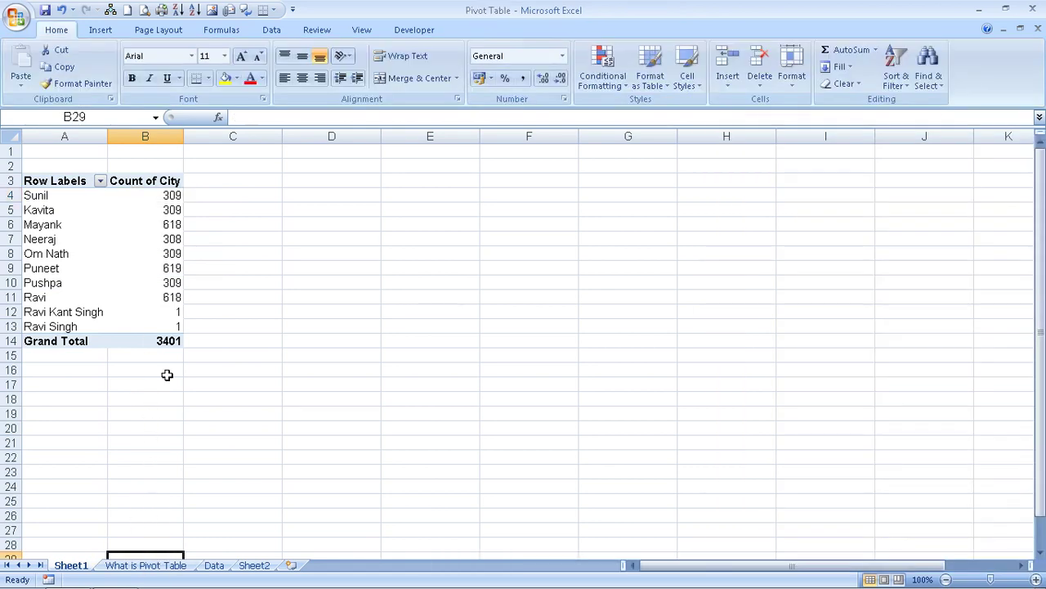
click(143, 564)
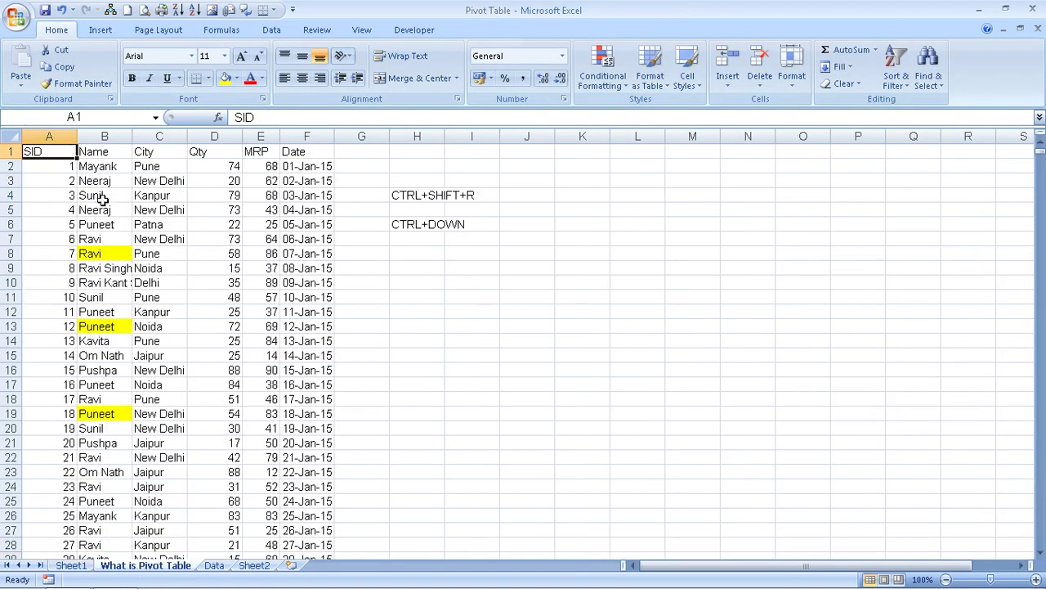
drag(103, 200, 164, 198)
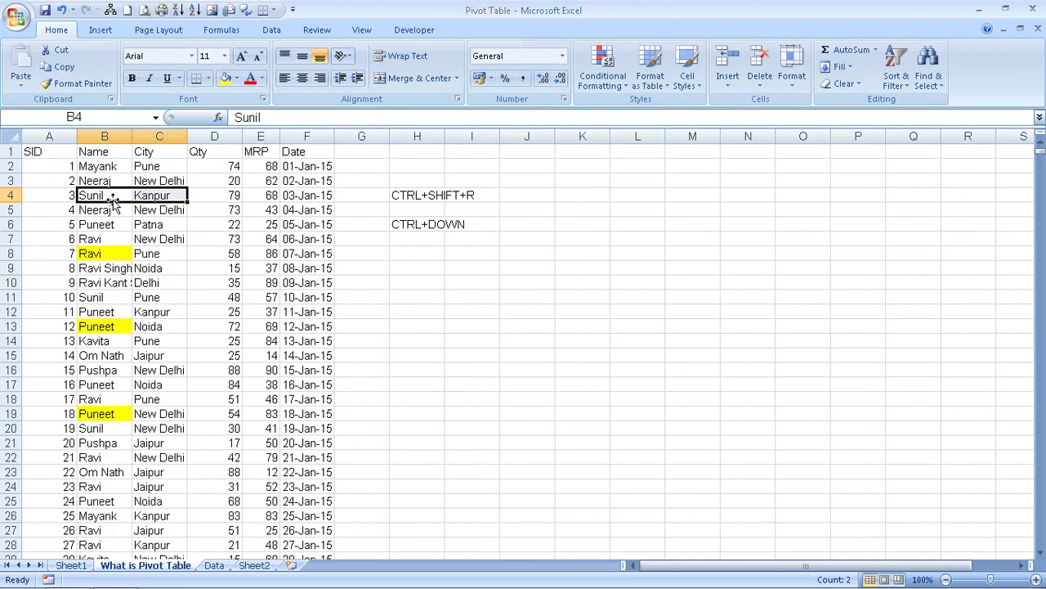
click(107, 196)
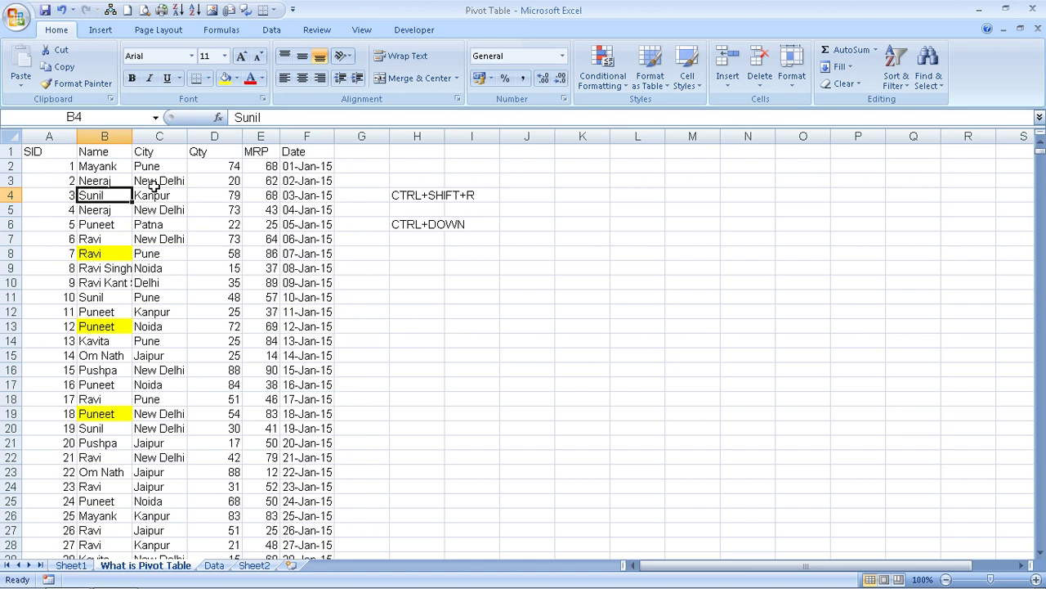
click(163, 200)
click(70, 565)
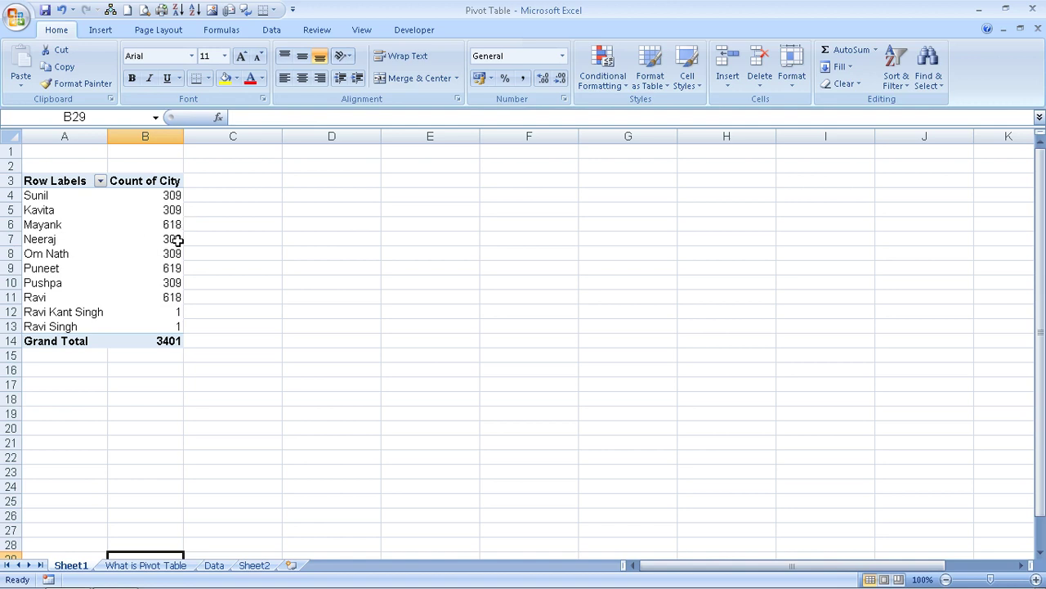
mouse_move(177, 239)
Remove Count of City and re-add Name so the pivot lists only names, then select data names B4:B16
click(72, 227)
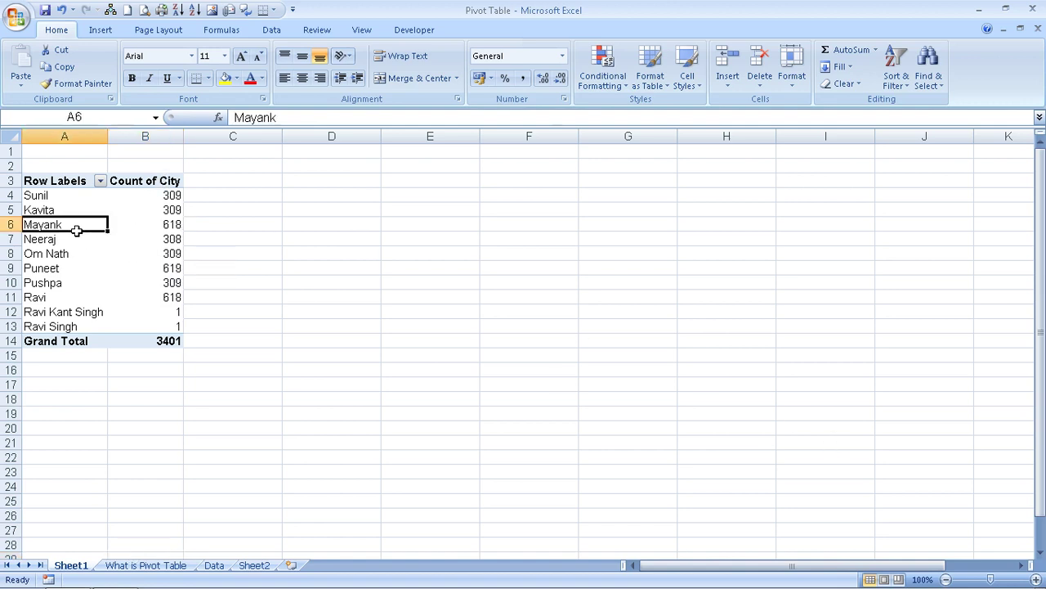
drag(899, 492, 829, 292)
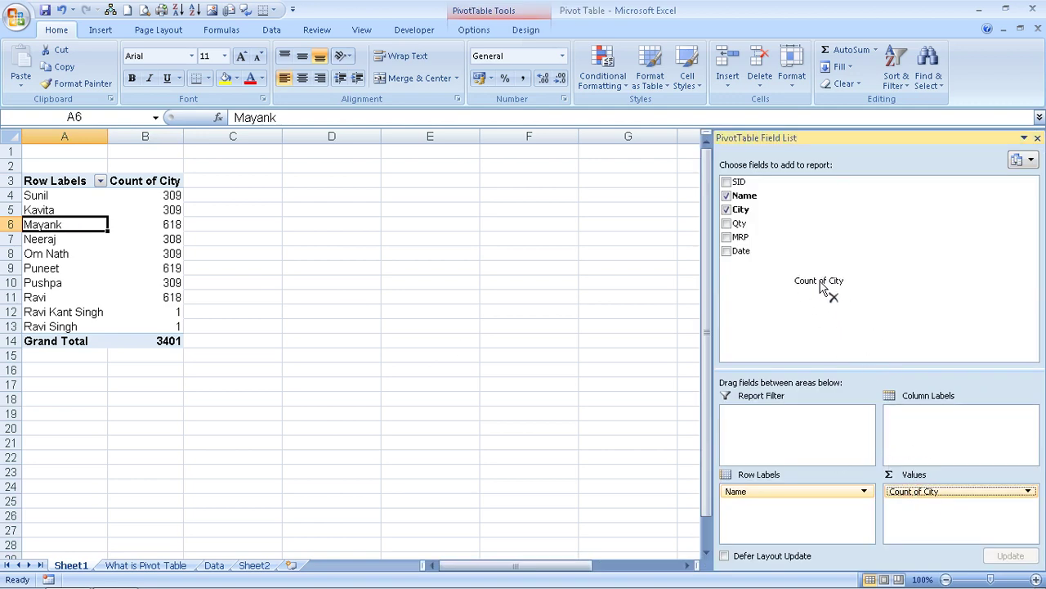
drag(764, 488, 762, 296)
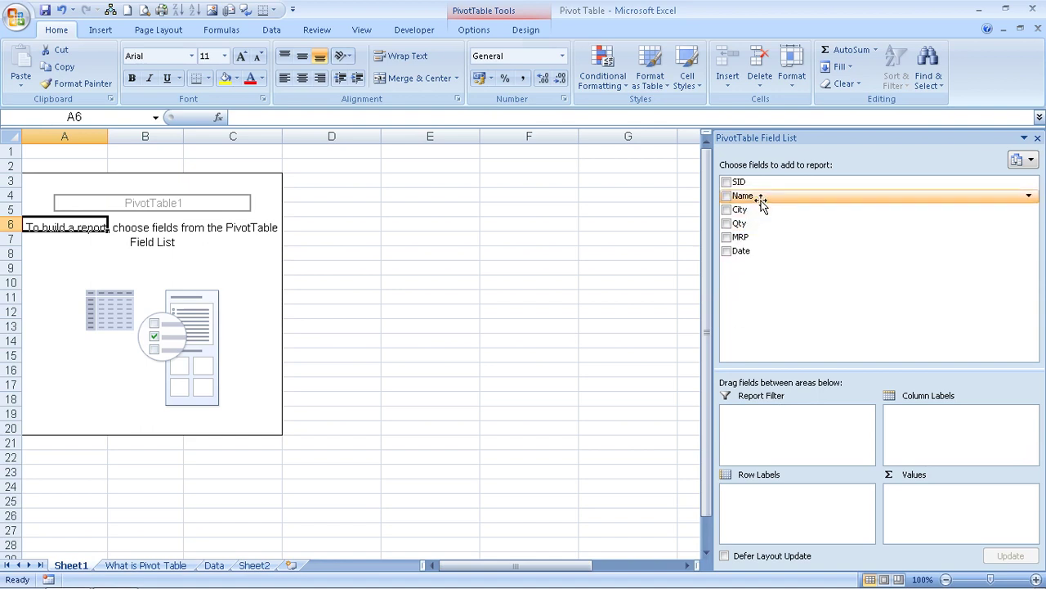
drag(756, 198, 789, 503)
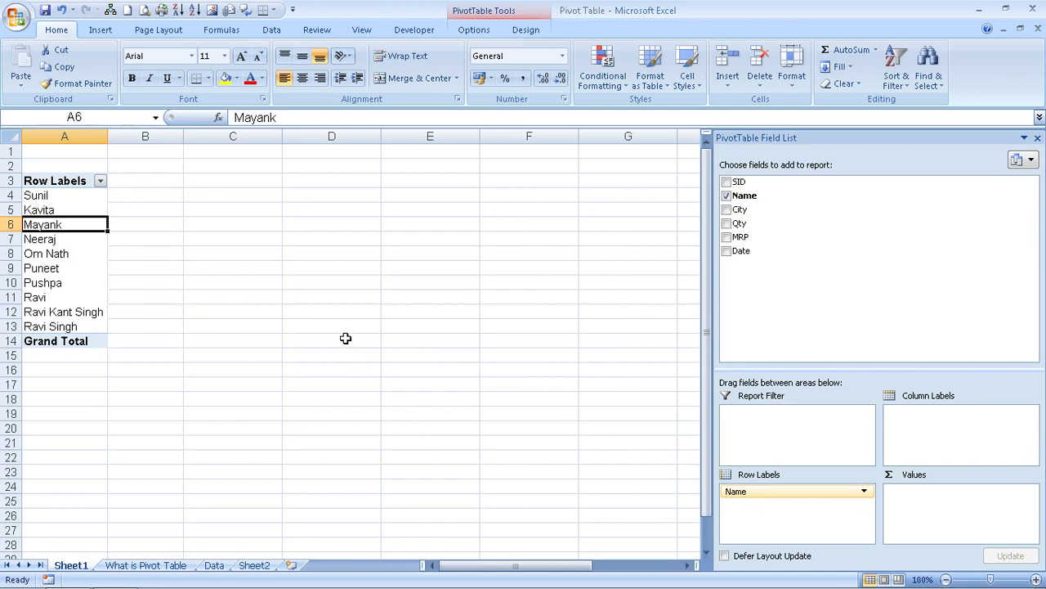
click(145, 565)
drag(92, 196, 115, 373)
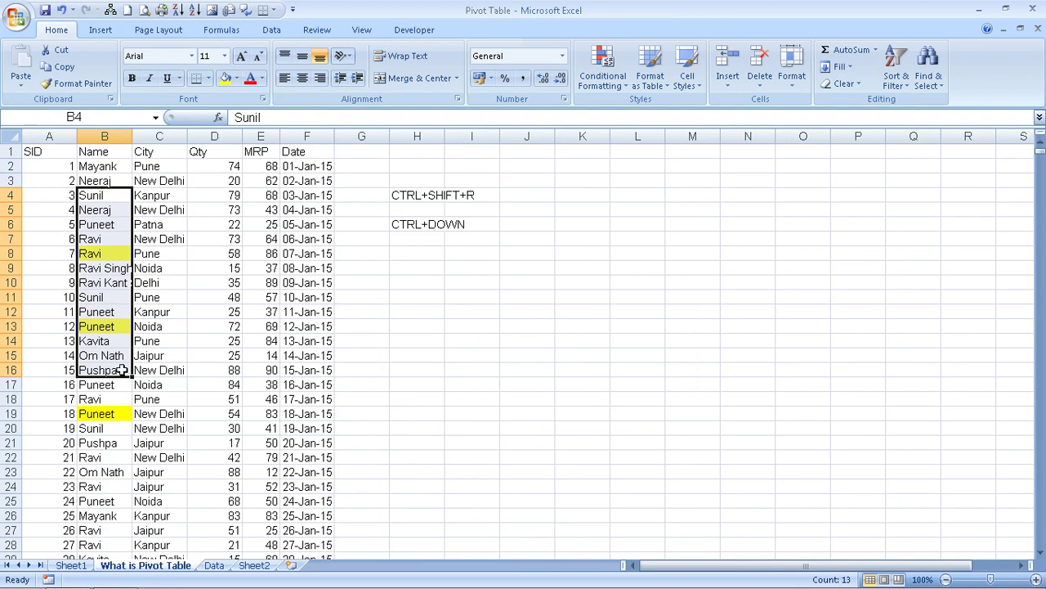
Select the pivot's names A4:A13 on Sheet1 and compare them with the data sheet's Name column
click(71, 565)
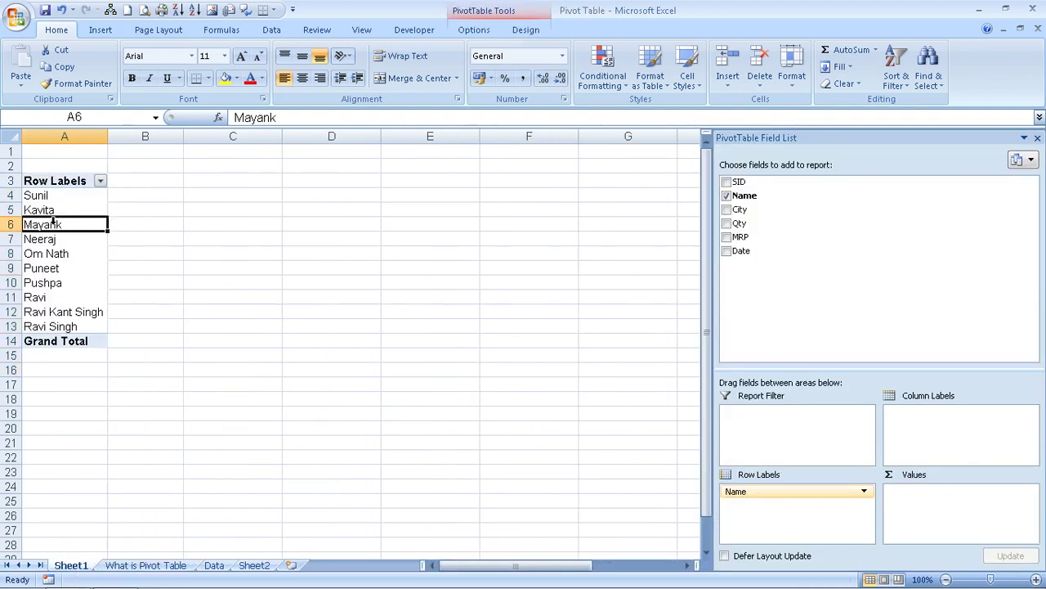
drag(55, 202, 78, 322)
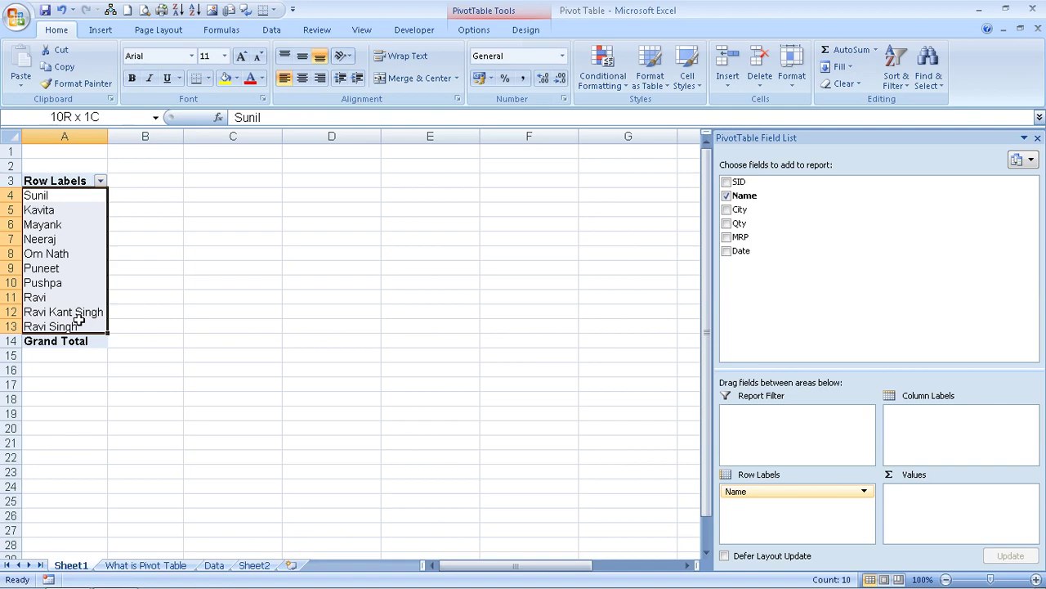
drag(78, 320, 78, 317)
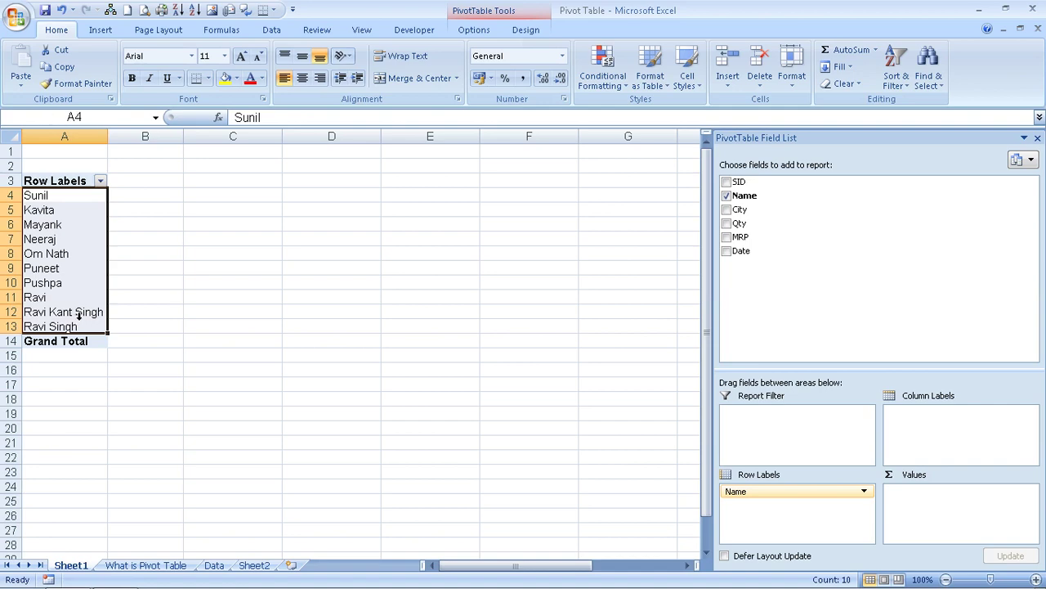
click(141, 564)
click(113, 133)
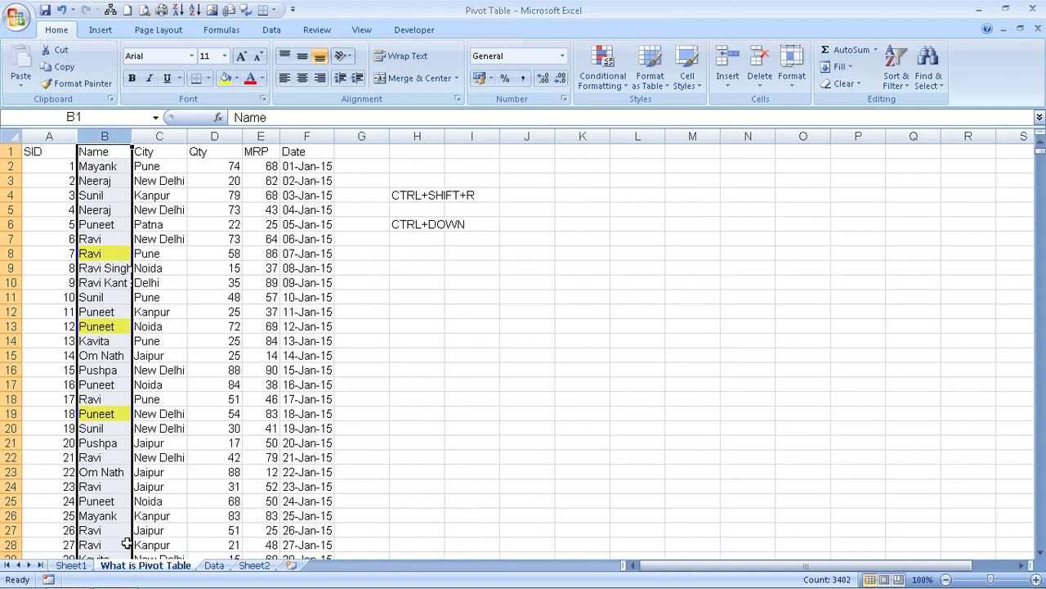
click(71, 564)
Copy the pivot names A4:A13 into D3, then delete the pasted names from column D
right_click(72, 222)
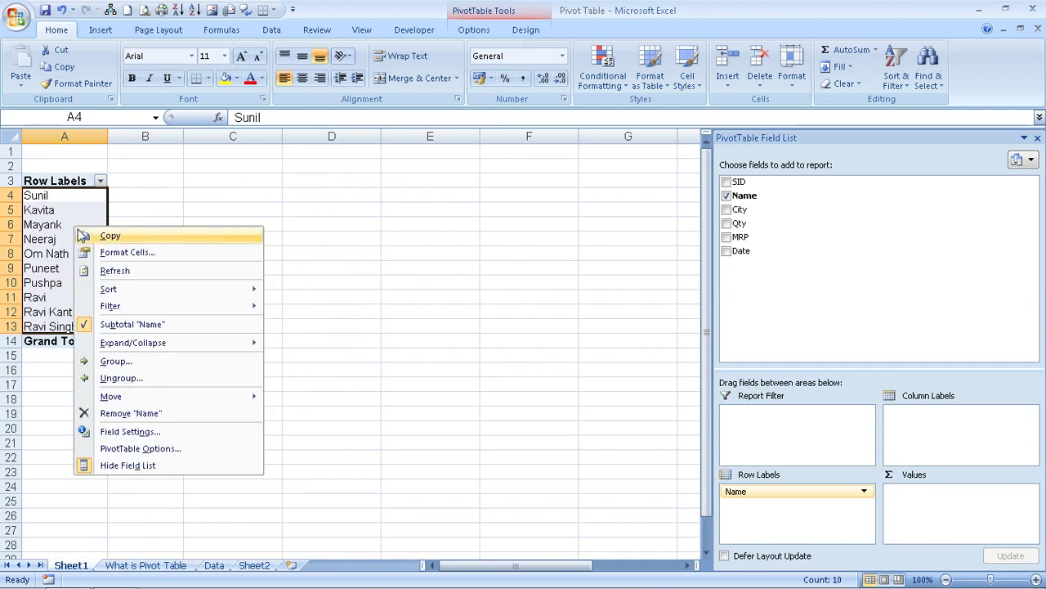
click(131, 233)
right_click(300, 180)
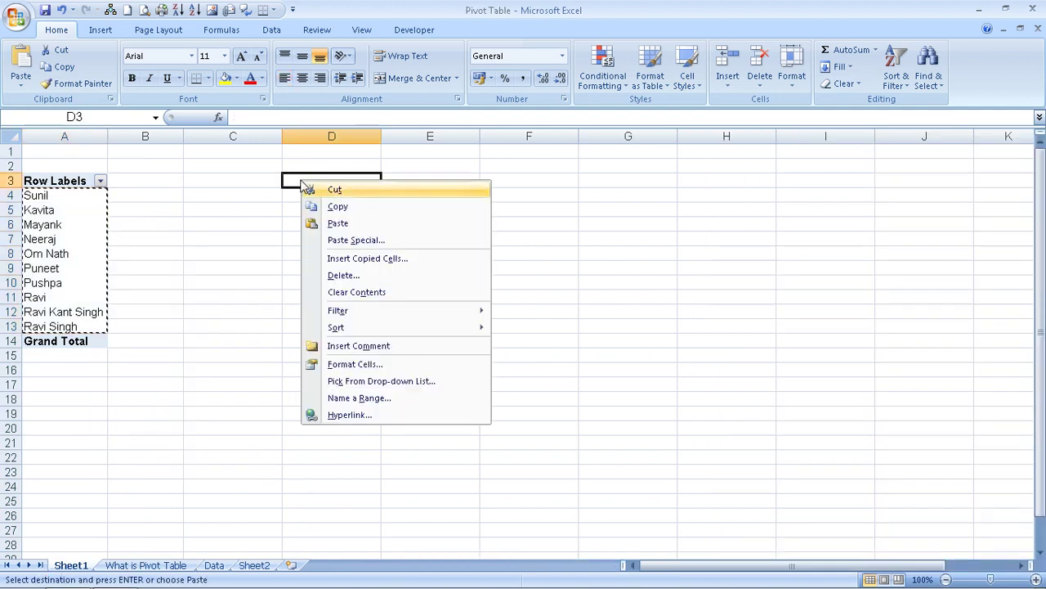
click(357, 222)
click(477, 315)
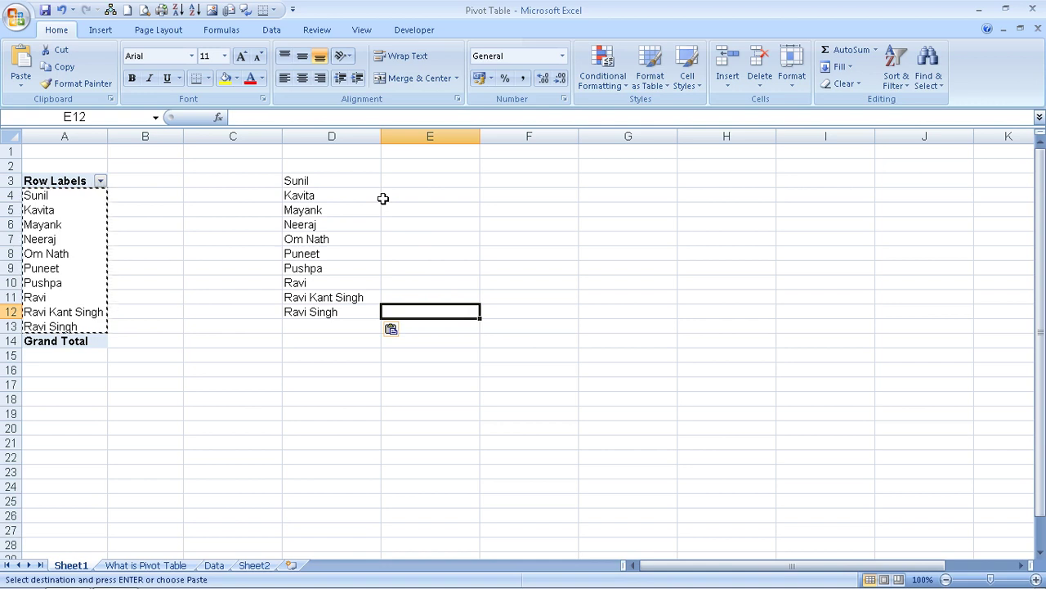
drag(332, 179, 286, 341)
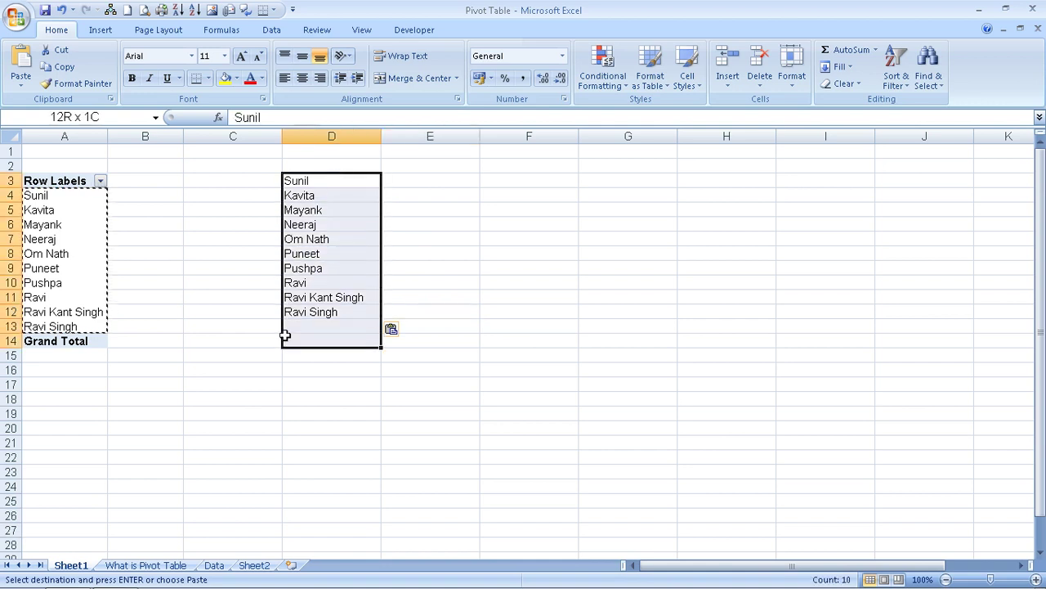
key(Delete)
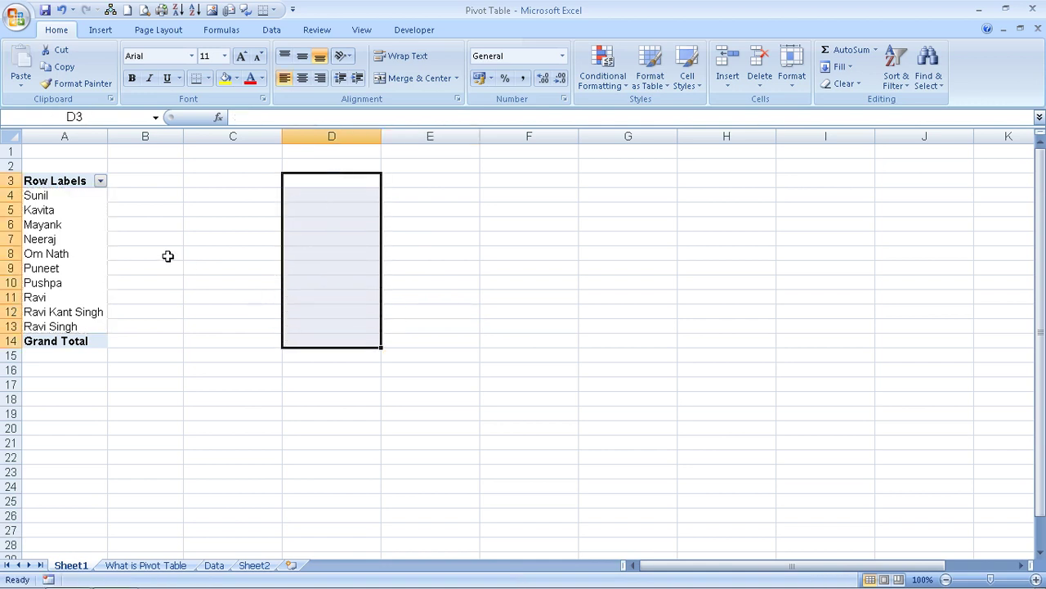
click(68, 202)
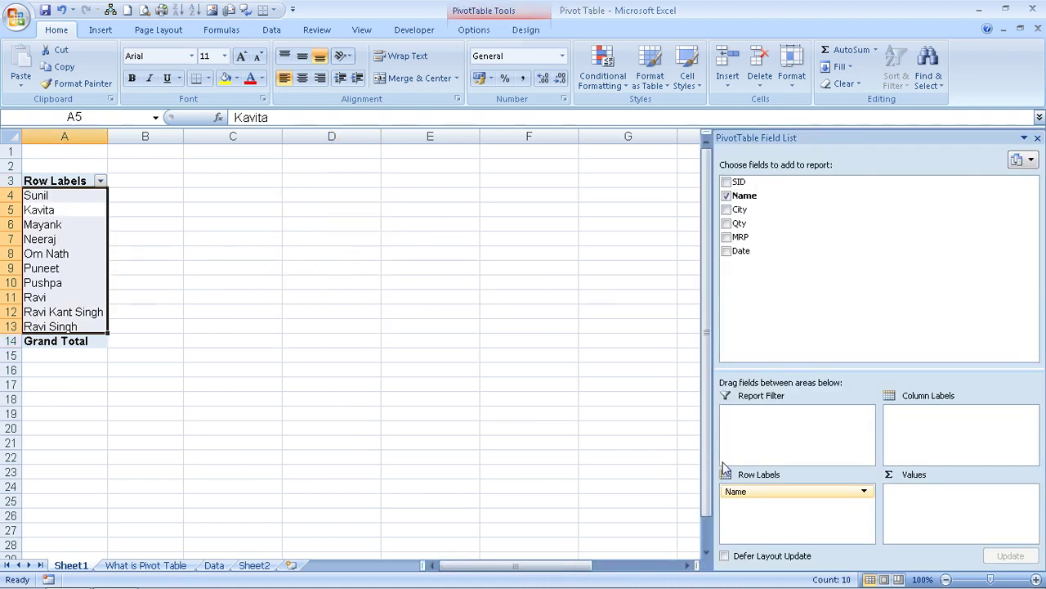
Put City in Row Labels above Name so names nest under each city, Delhi through Pune
drag(779, 211, 787, 485)
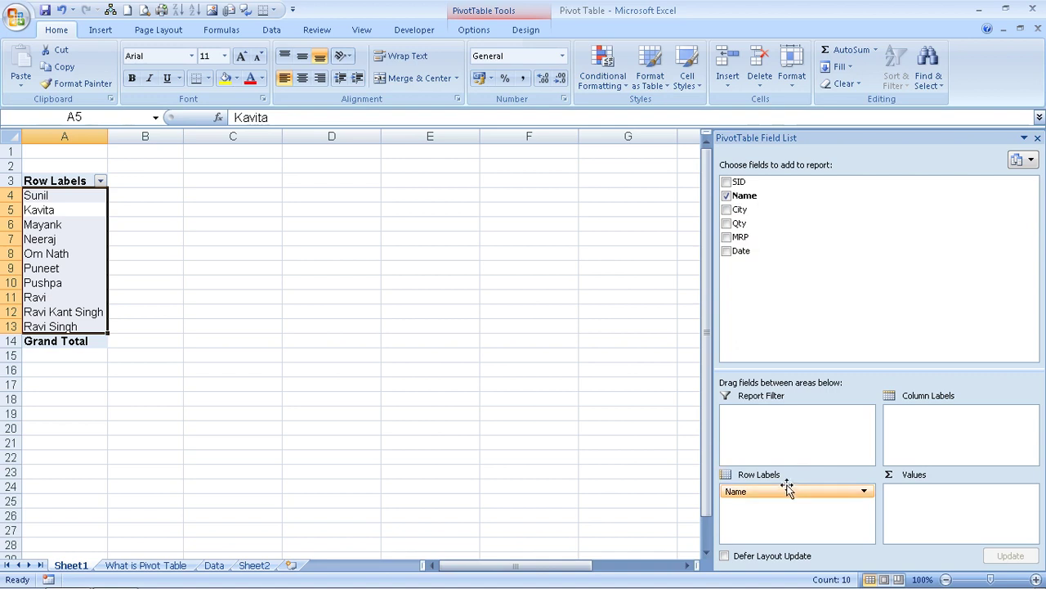
drag(754, 210, 765, 484)
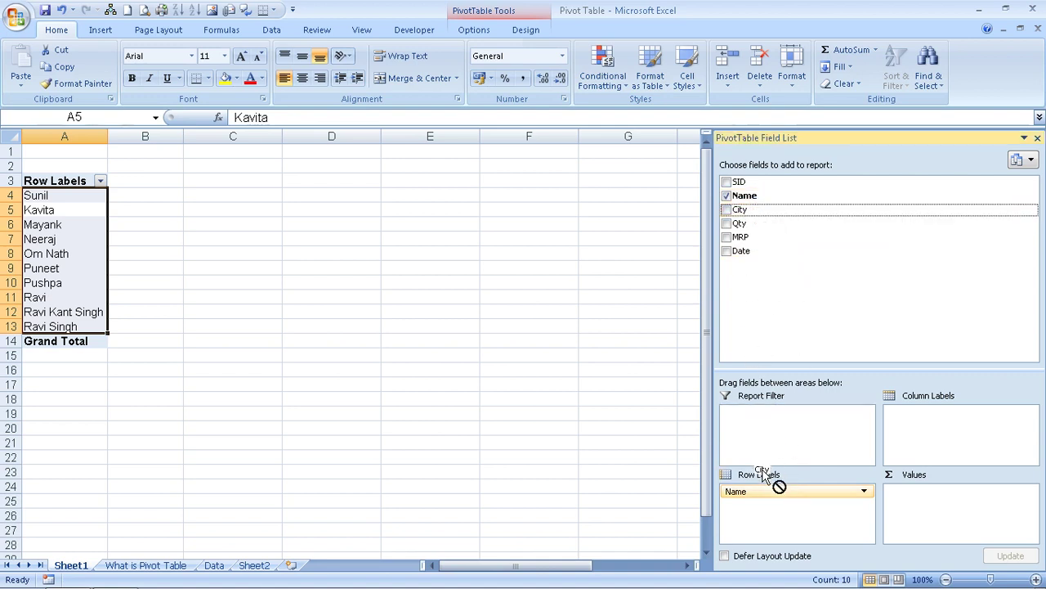
mouse_move(740, 210)
mouse_down()
mouse_move(753, 499)
mouse_move(756, 490)
mouse_up()
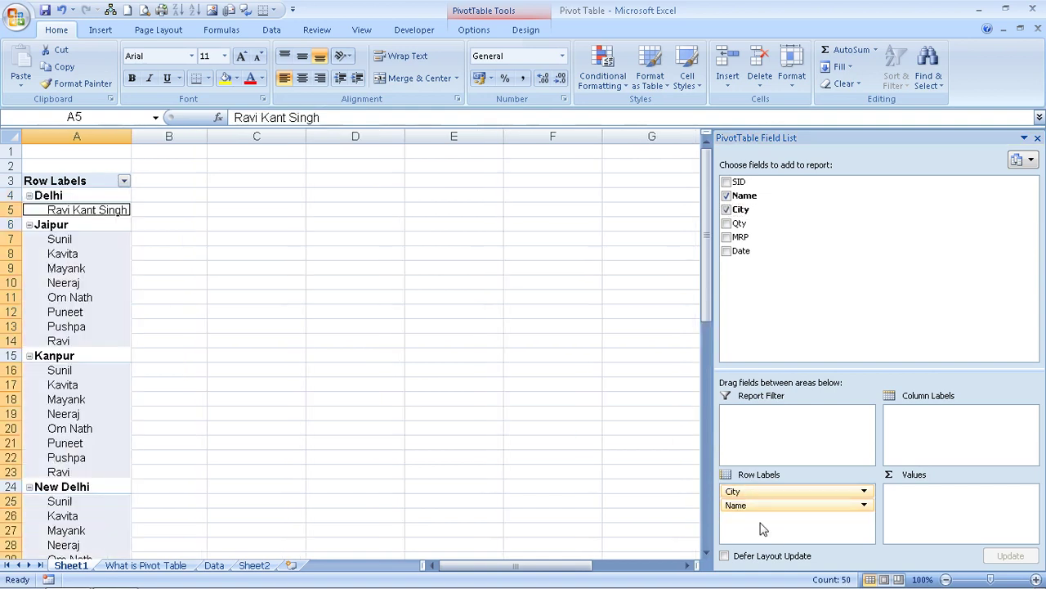
click(267, 306)
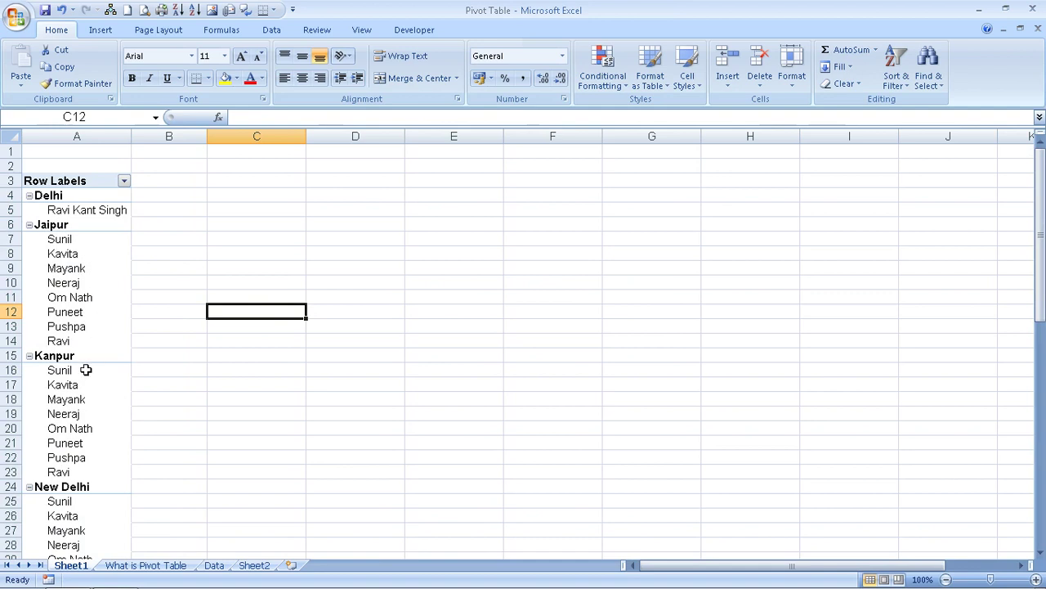
scroll(86, 372, down, 3)
scroll(86, 372, down, 3)
scroll(85, 374, down, 3)
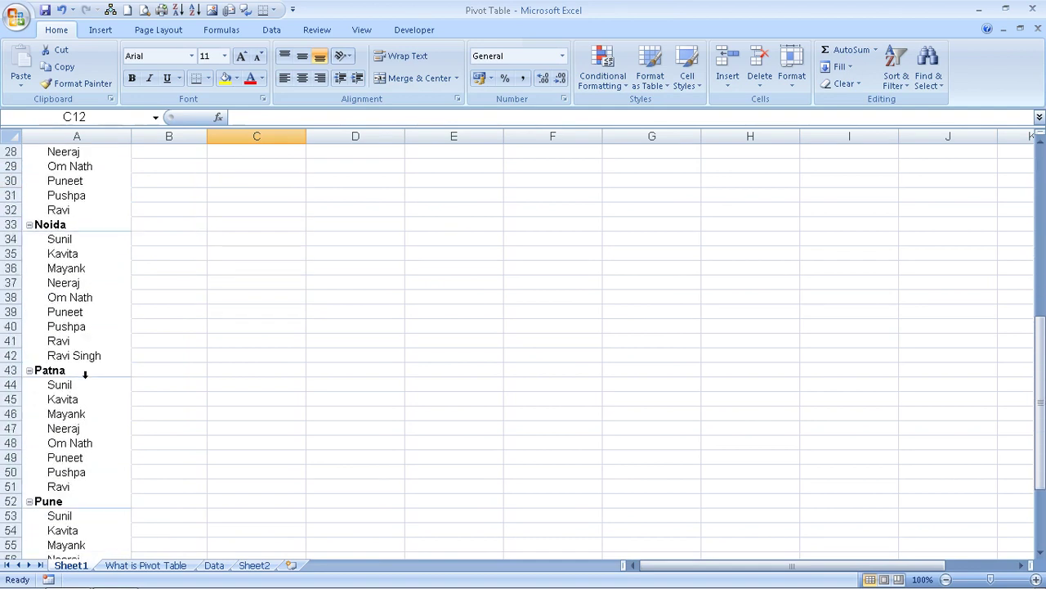
scroll(85, 374, down, 2)
scroll(85, 373, down, 1)
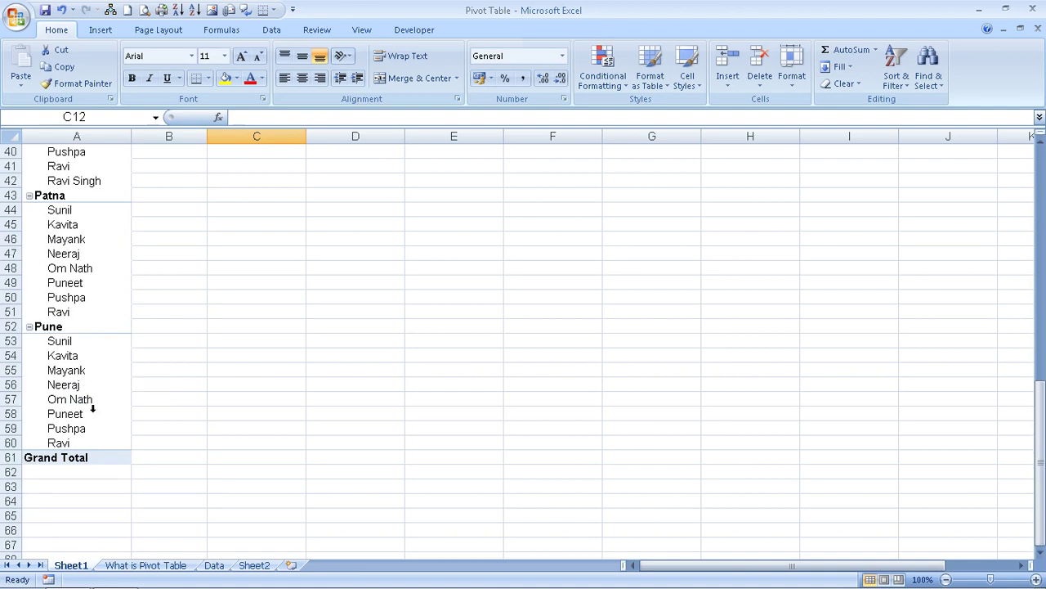
click(115, 564)
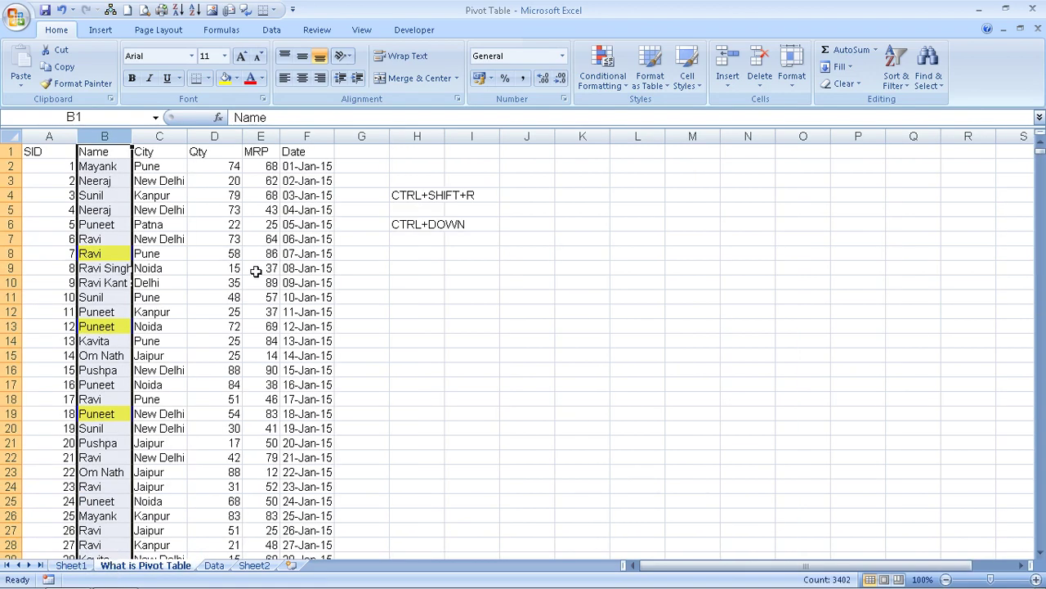
Change the city in C6 to Patna1 and refresh the pivot to show a Patna1 group
double_click(178, 227)
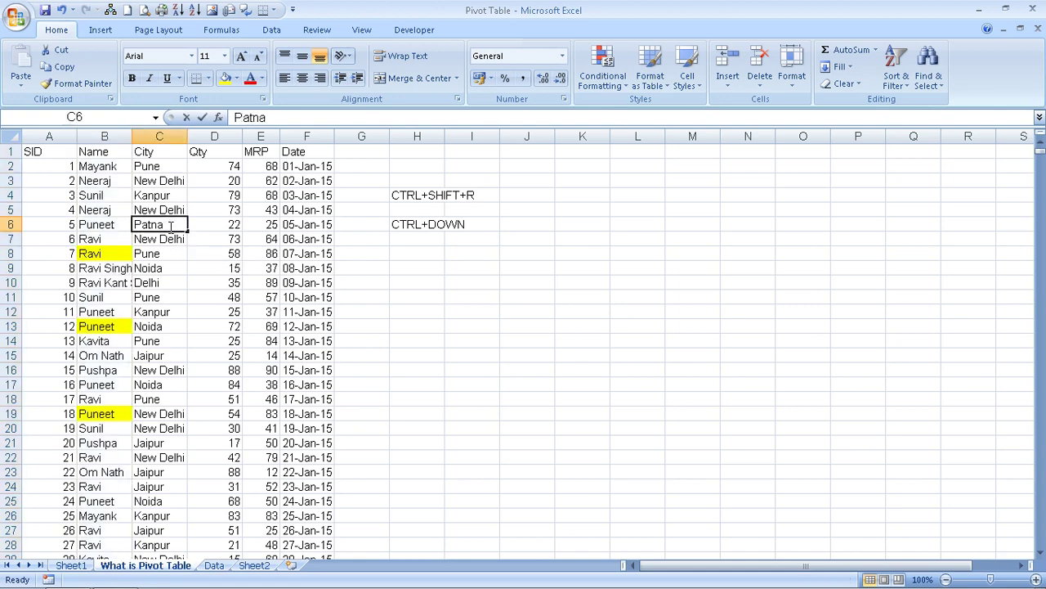
text(1)
key(Return)
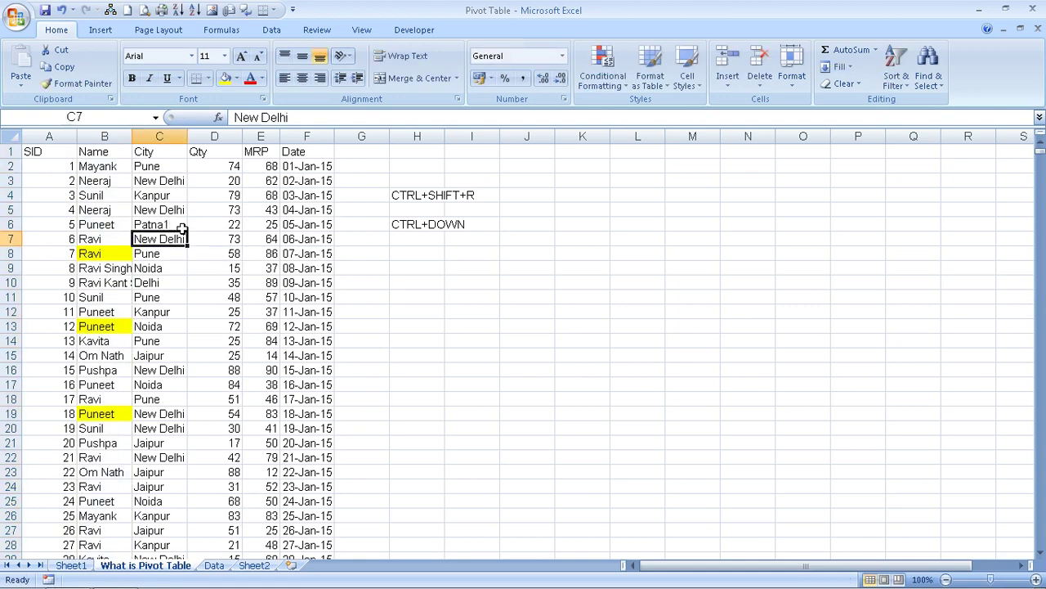
click(72, 565)
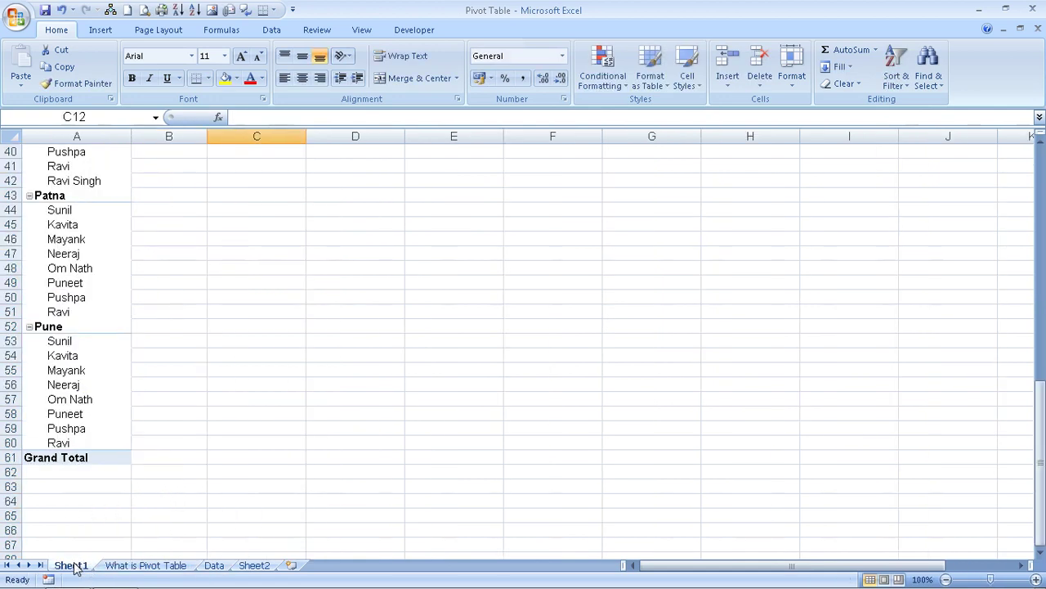
right_click(85, 270)
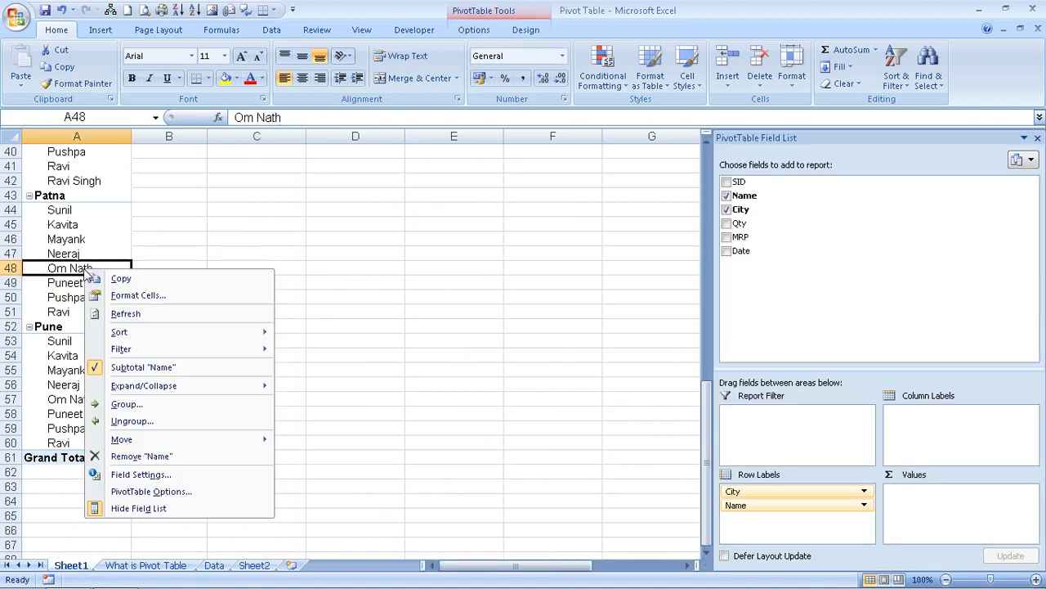
click(115, 314)
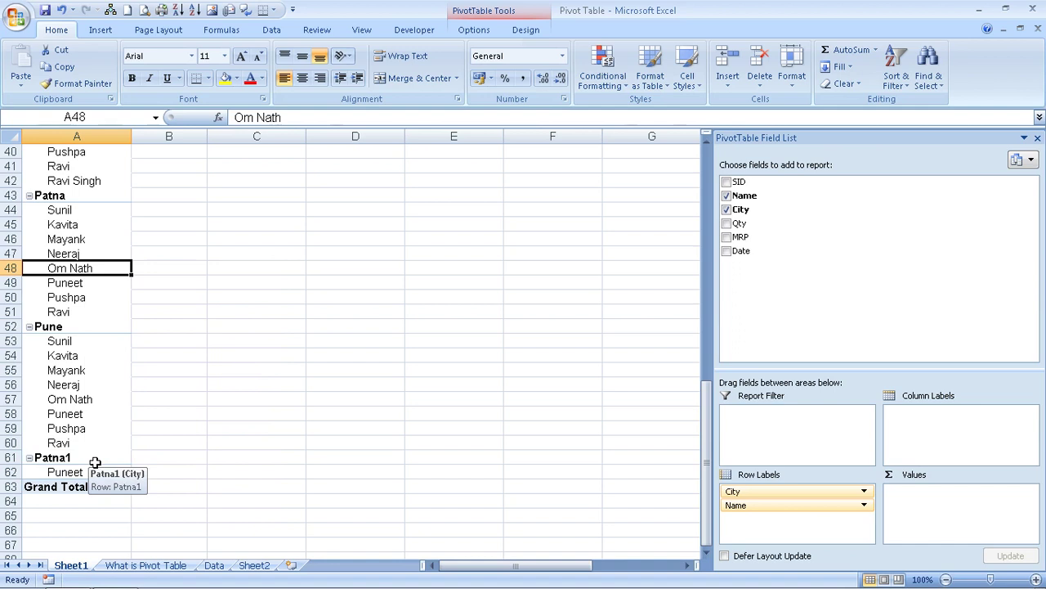
click(101, 461)
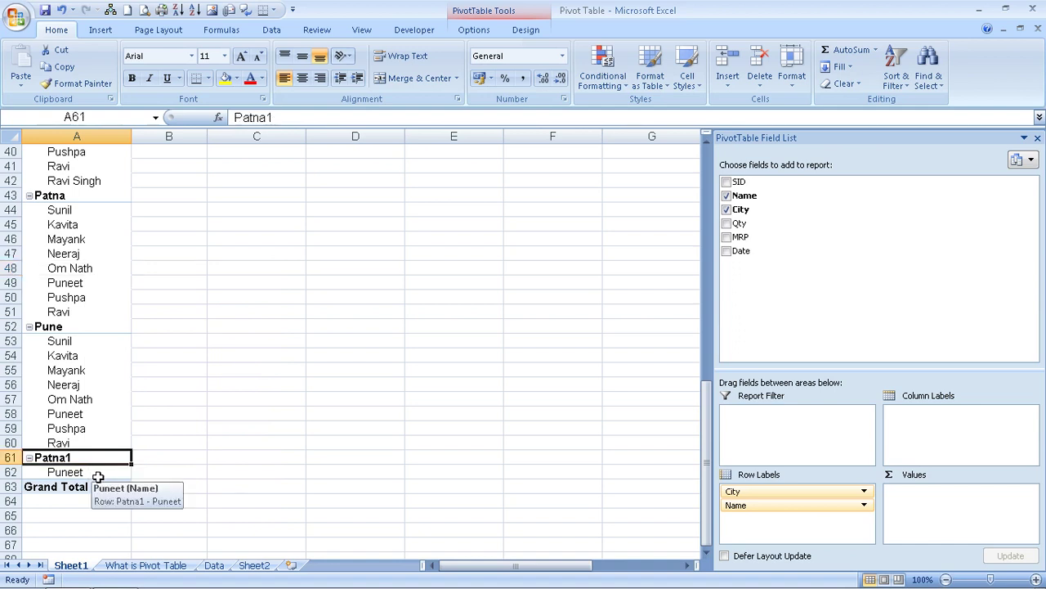
Refresh the Sheet1 pivot table again and scroll back to its top
click(139, 565)
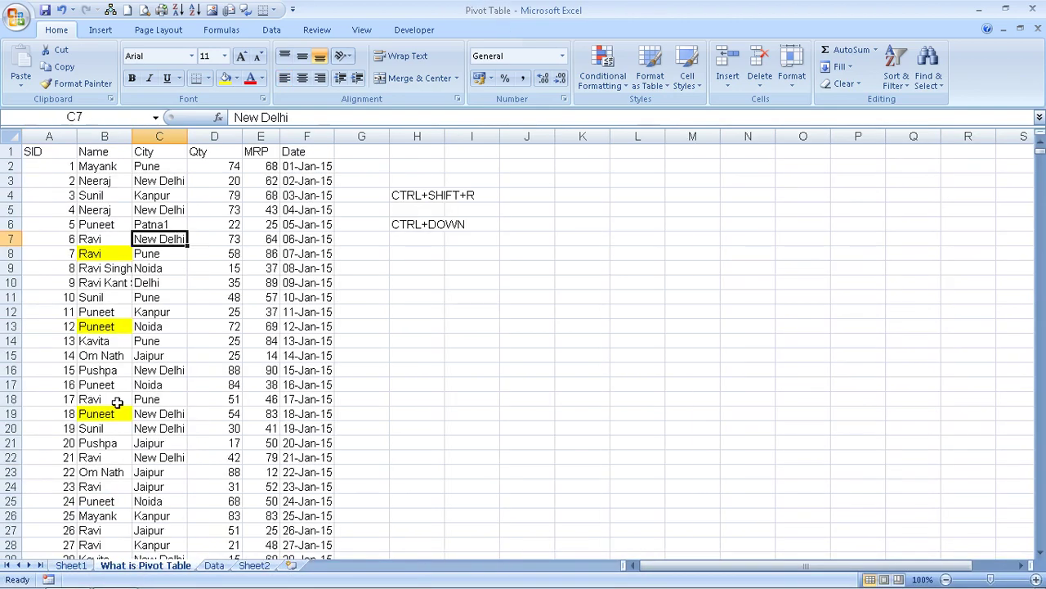
click(62, 566)
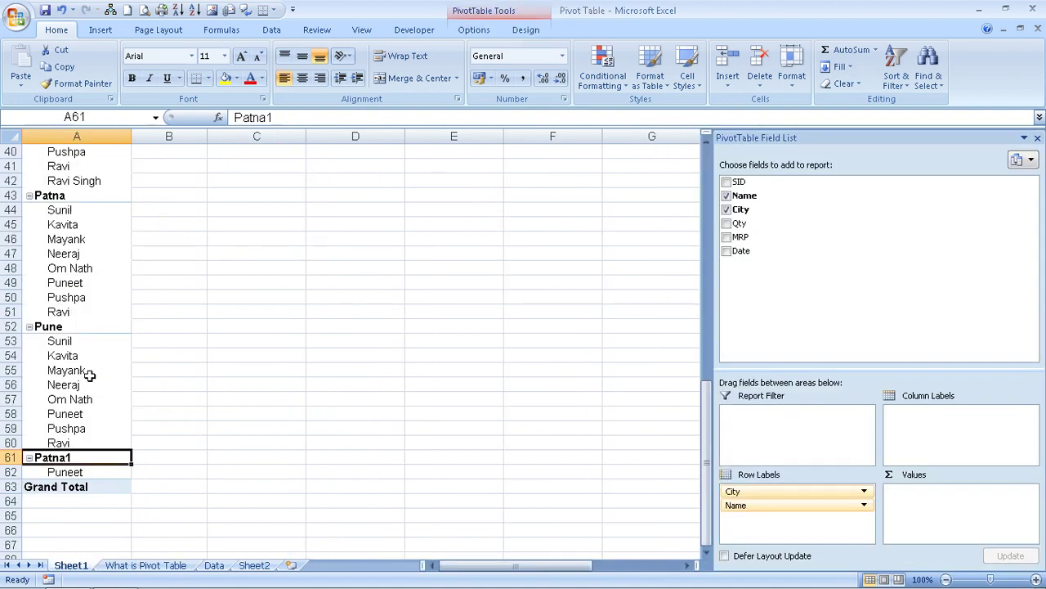
right_click(85, 273)
click(88, 224)
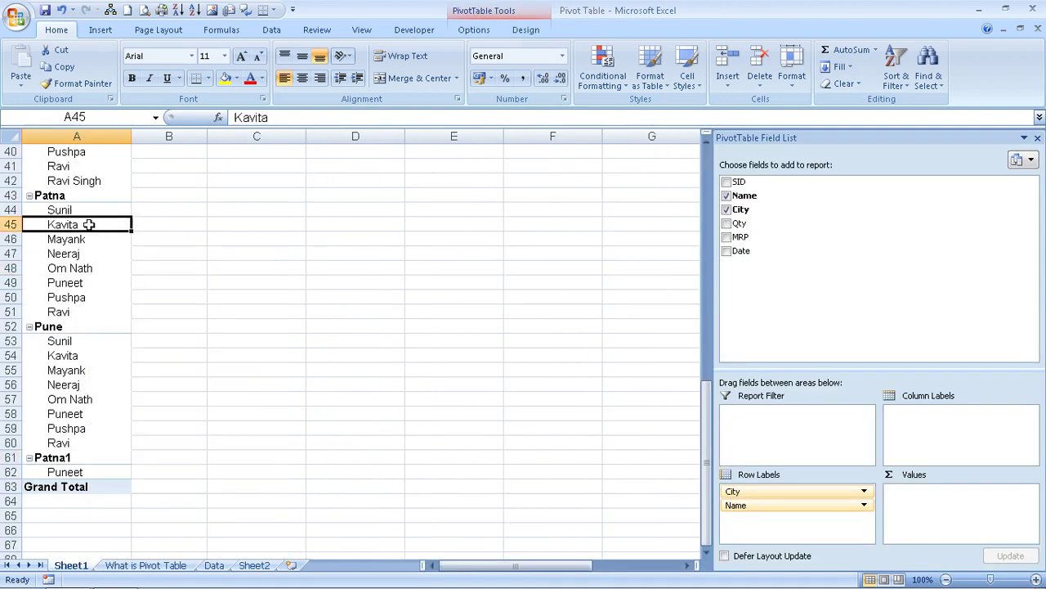
right_click(90, 226)
click(120, 275)
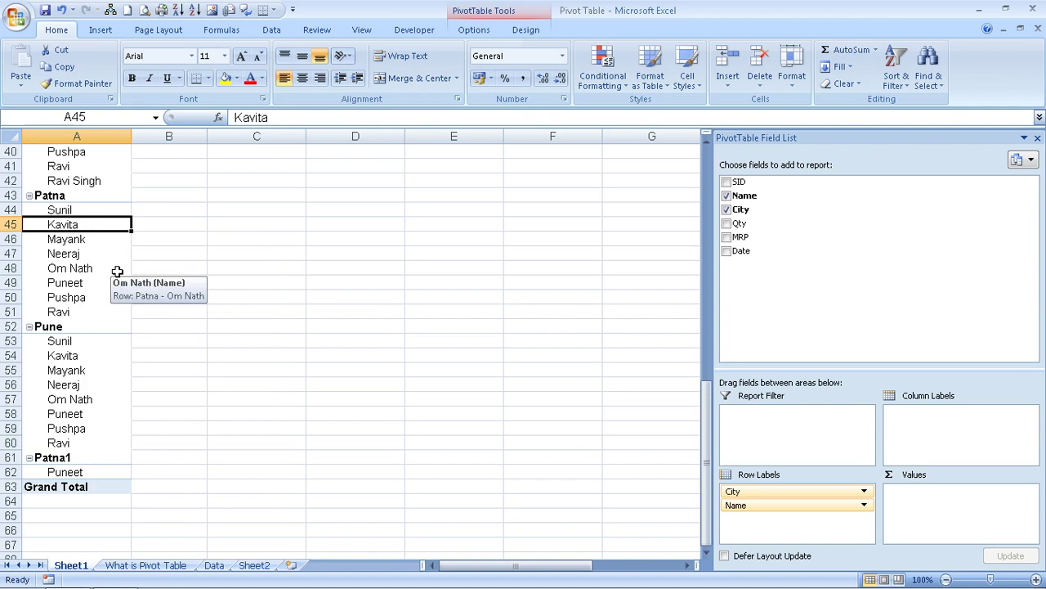
scroll(117, 272, up, 6)
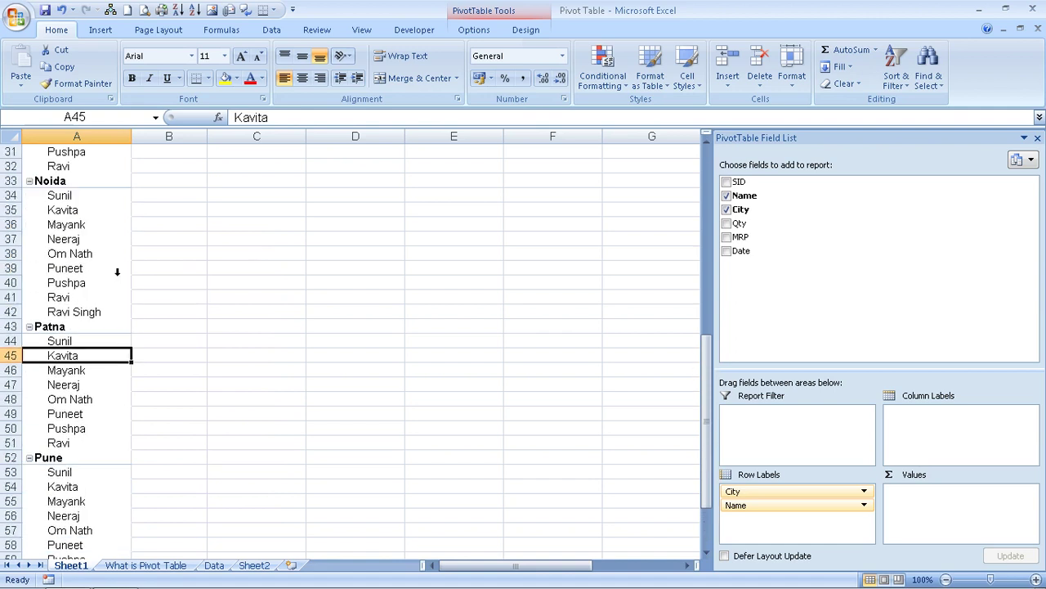
scroll(117, 271, up, 5)
scroll(117, 271, up, 2)
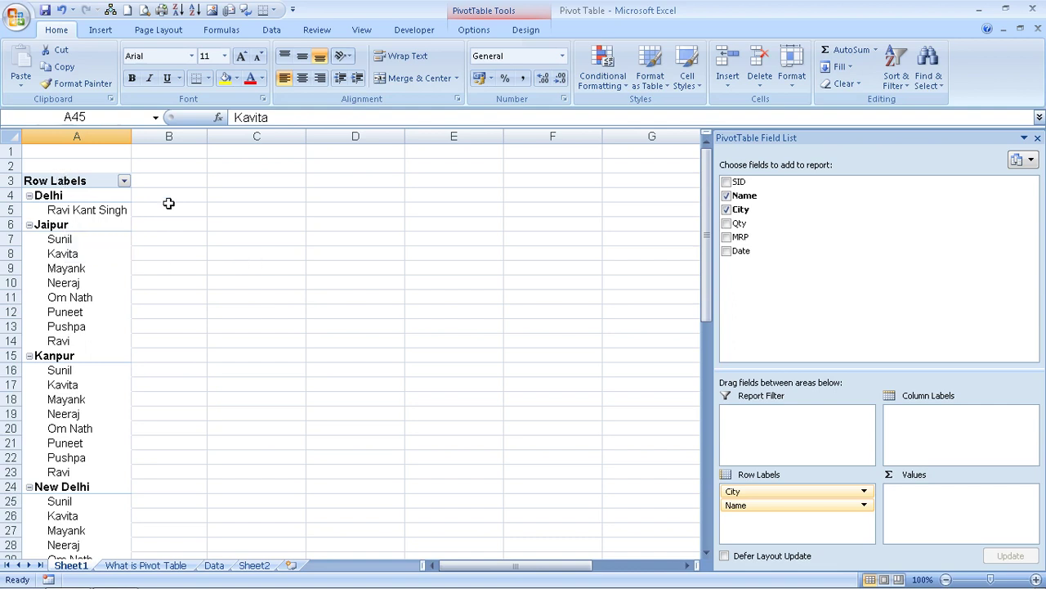
Add Qty as Sum of Qty and check values like Patna1 22 and Grand Total 171772
mouse_move(736, 223)
mouse_down()
mouse_move(881, 487)
mouse_move(930, 508)
mouse_up()
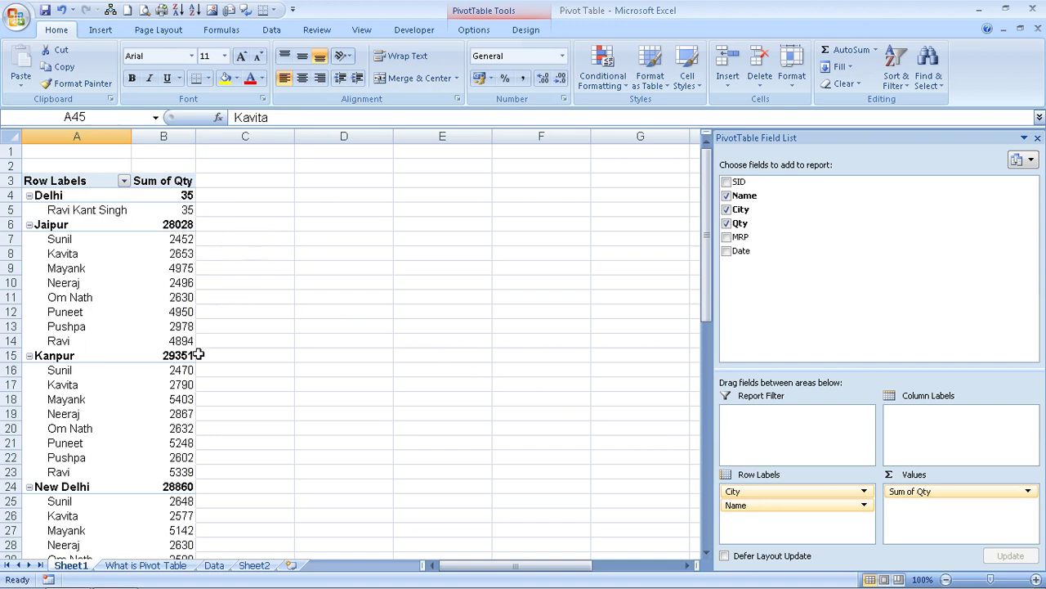
scroll(188, 438, down, 2)
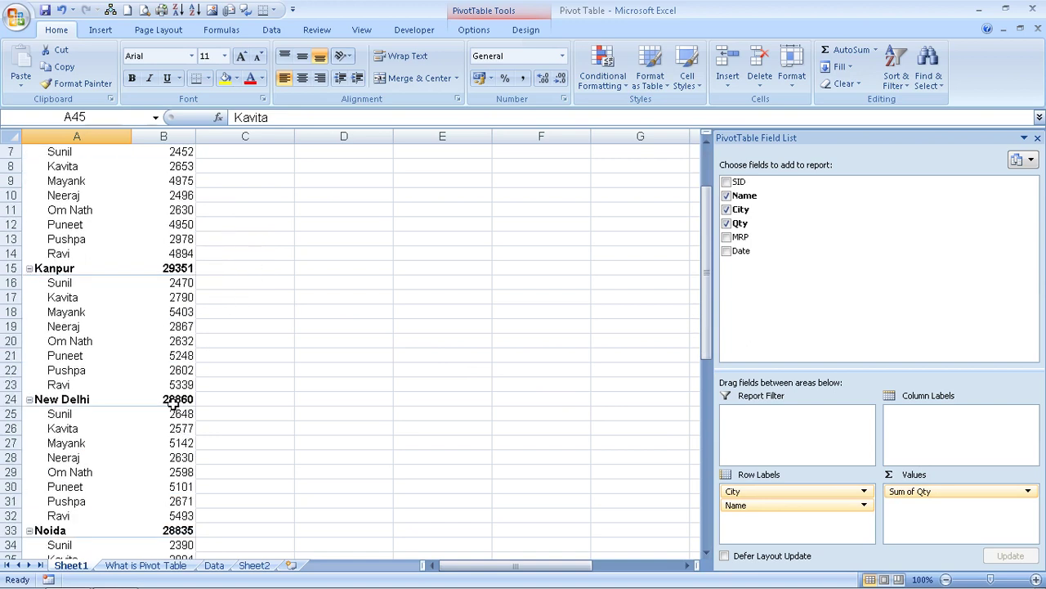
scroll(173, 405, down, 3)
scroll(173, 404, down, 3)
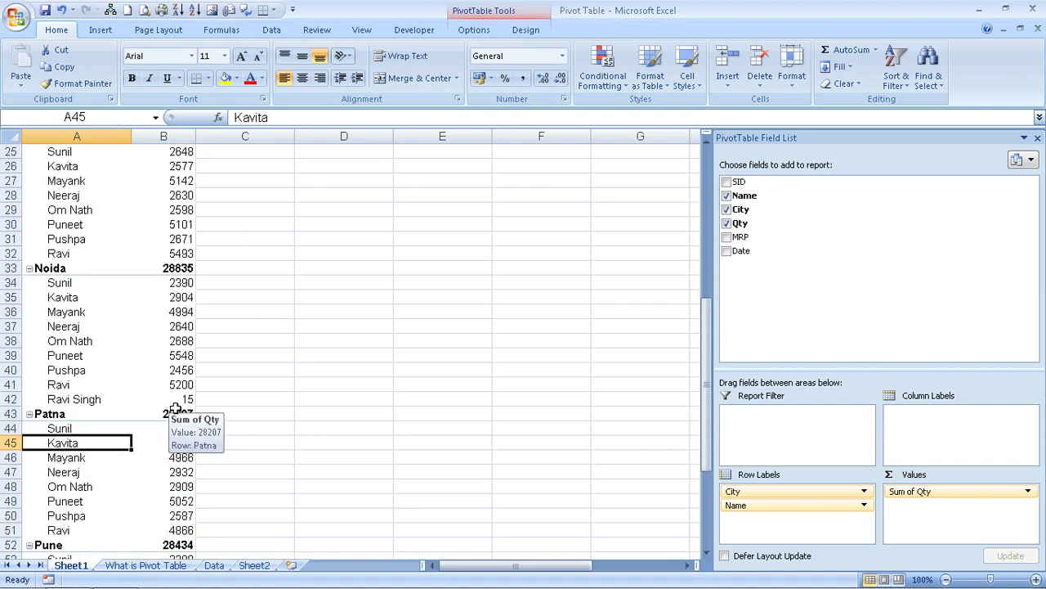
scroll(175, 409, down, 2)
scroll(191, 445, down, 3)
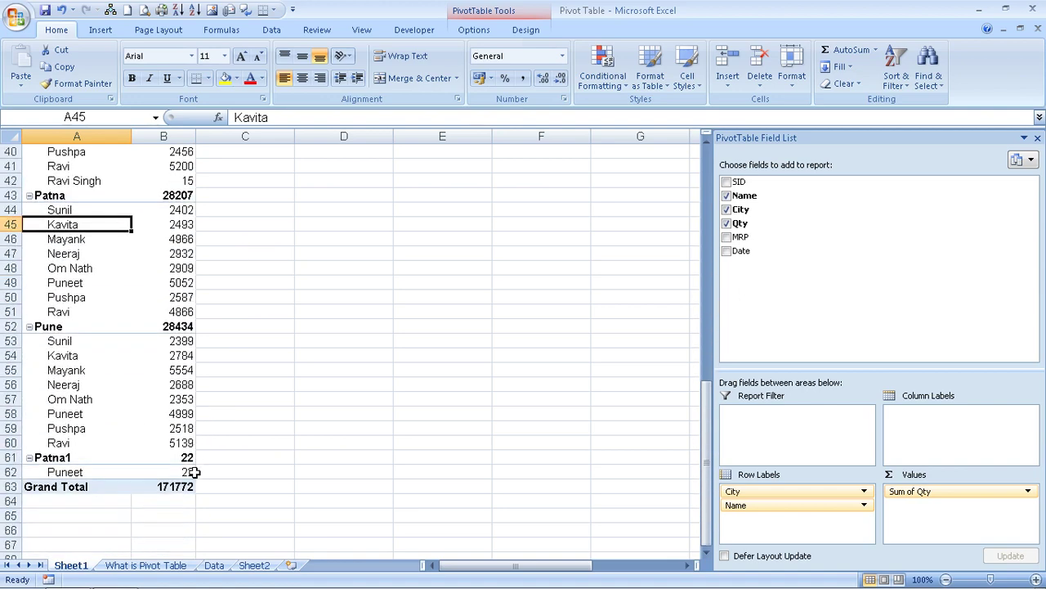
click(194, 472)
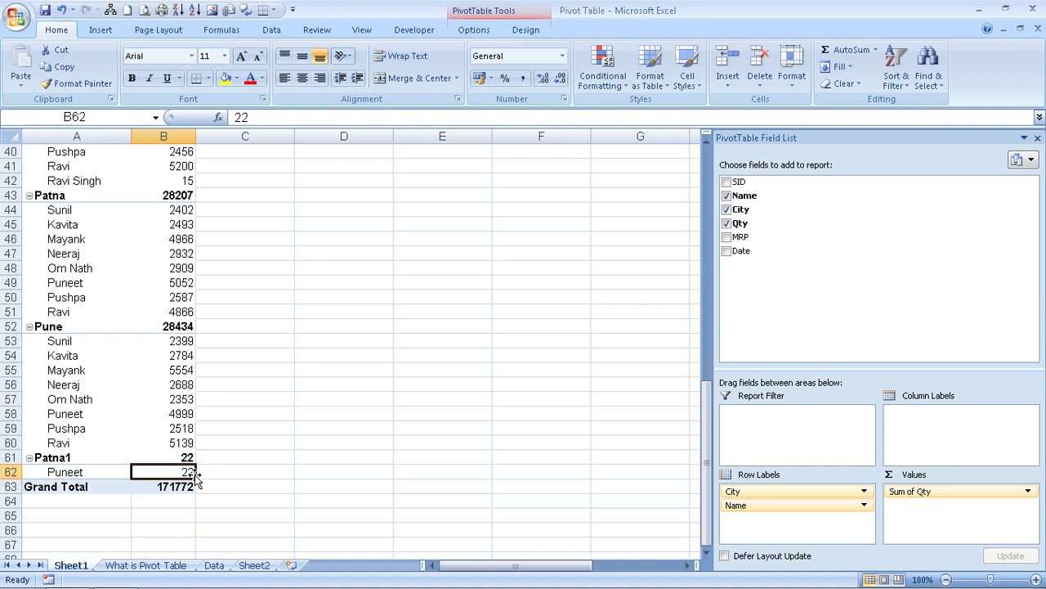
scroll(236, 402, up, 6)
scroll(237, 402, up, 7)
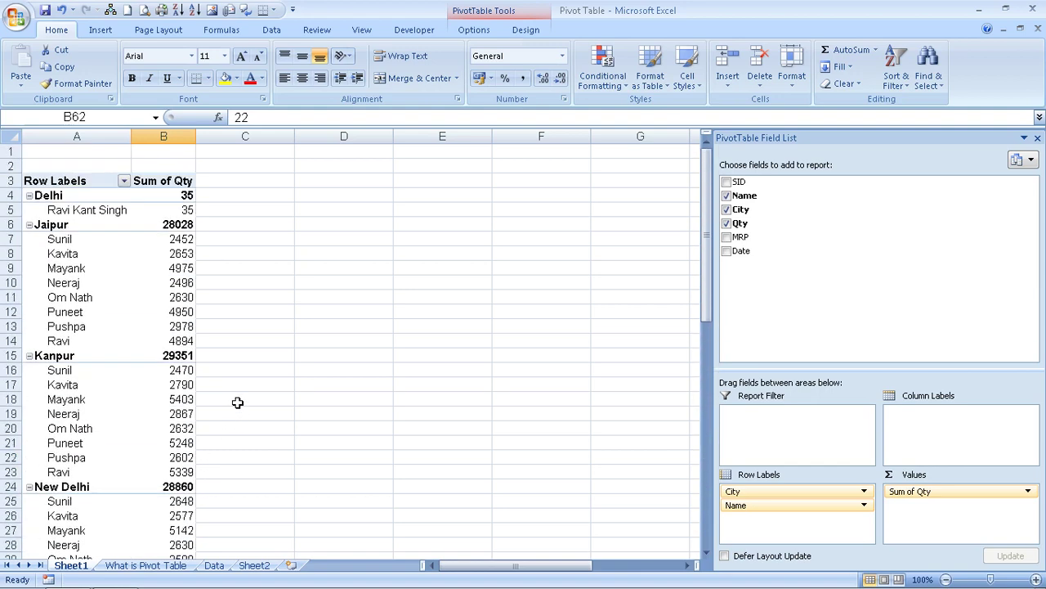
click(175, 182)
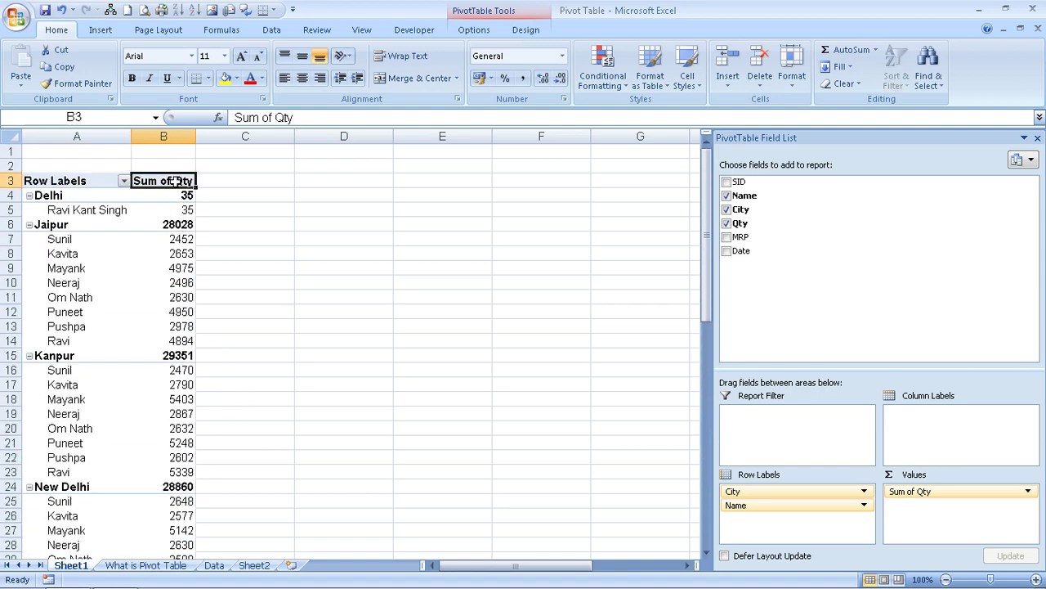
double_click(175, 181)
click(253, 156)
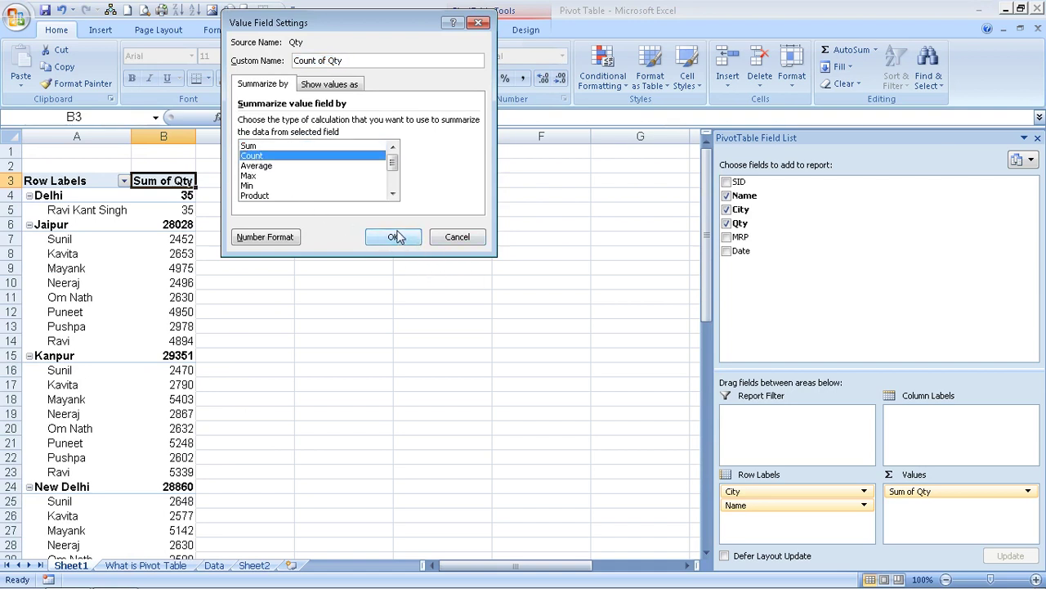
click(394, 237)
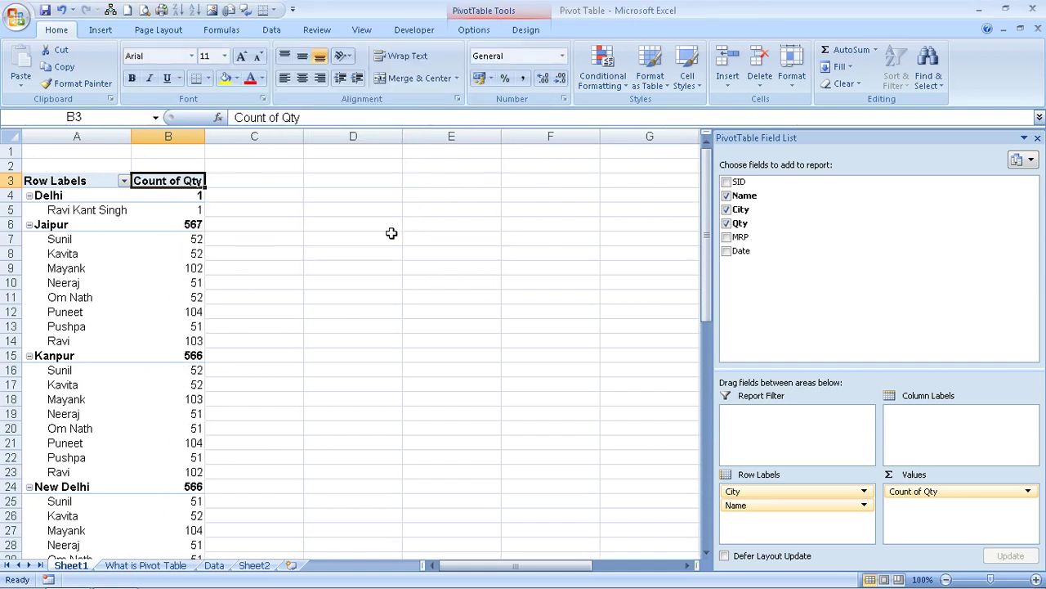
double_click(196, 180)
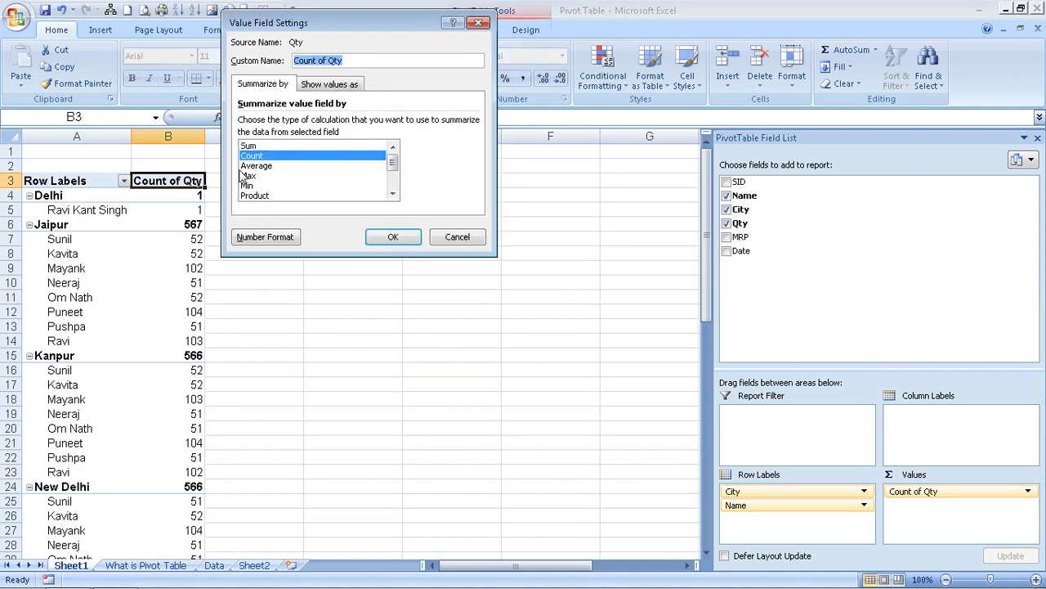
click(258, 167)
click(391, 237)
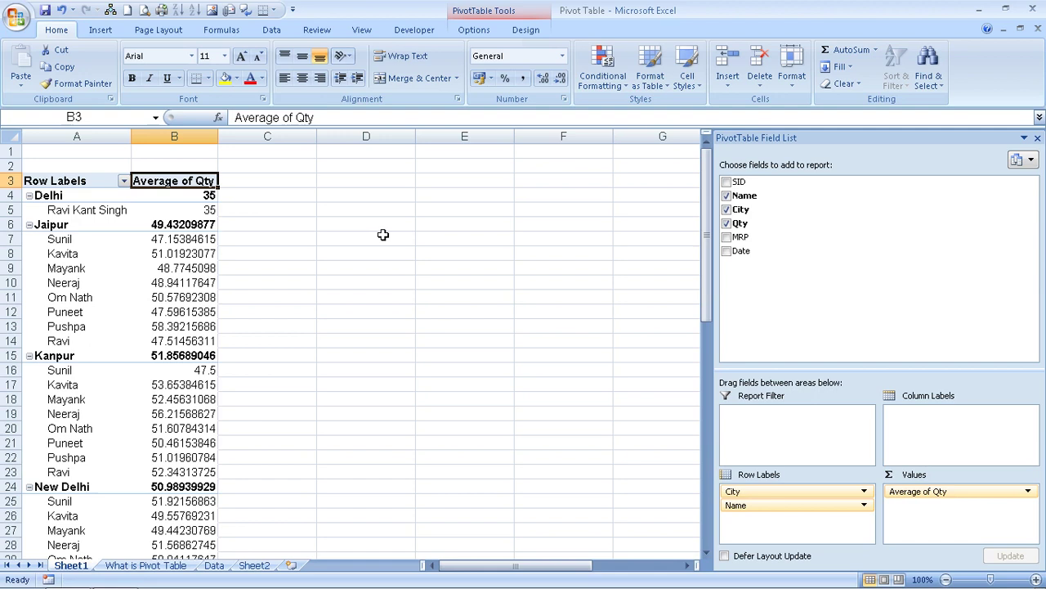
double_click(178, 175)
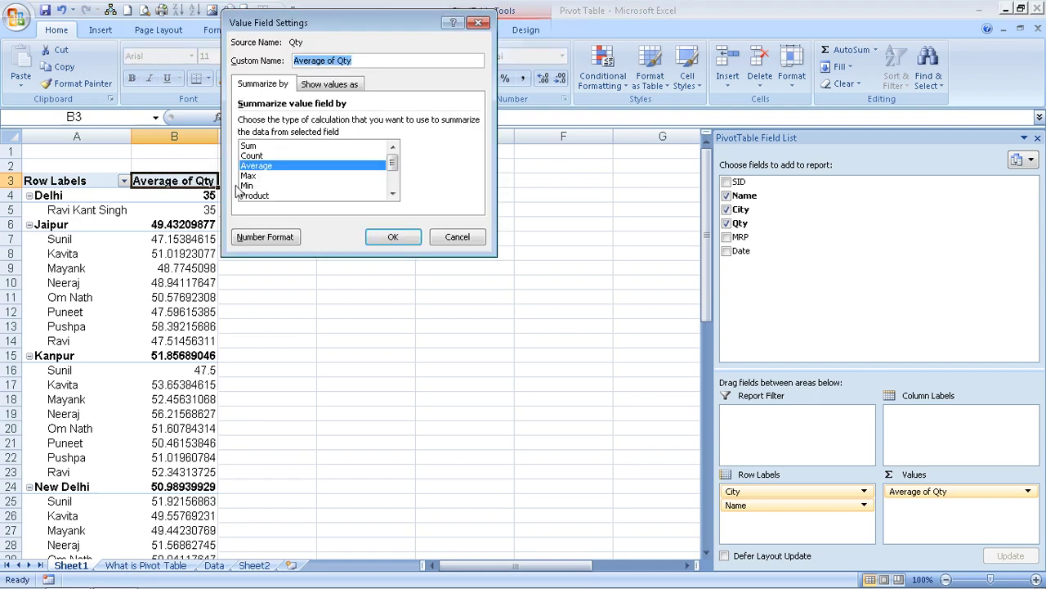
click(255, 155)
click(255, 147)
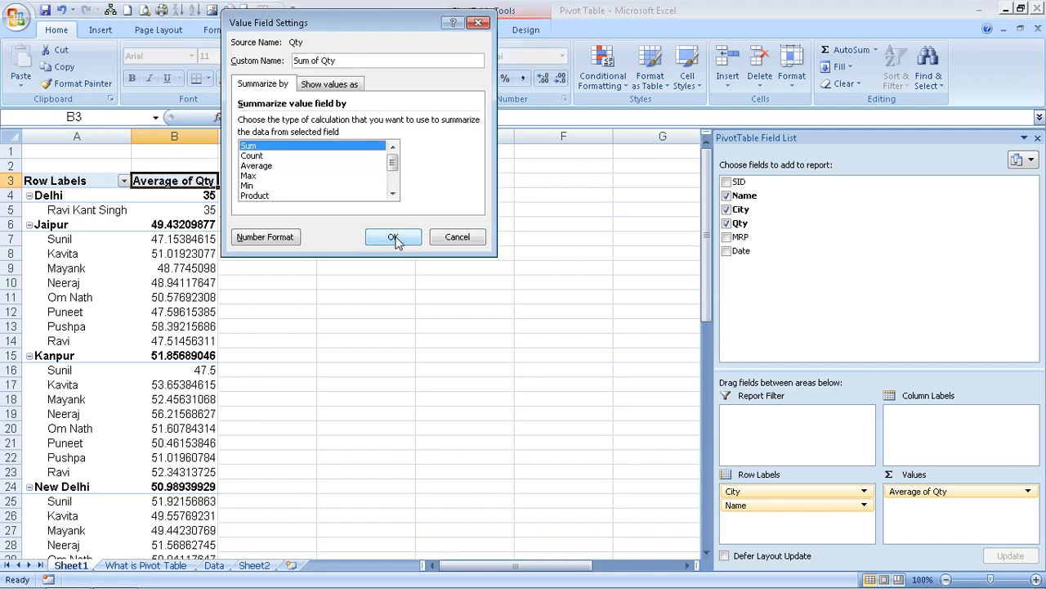
click(394, 237)
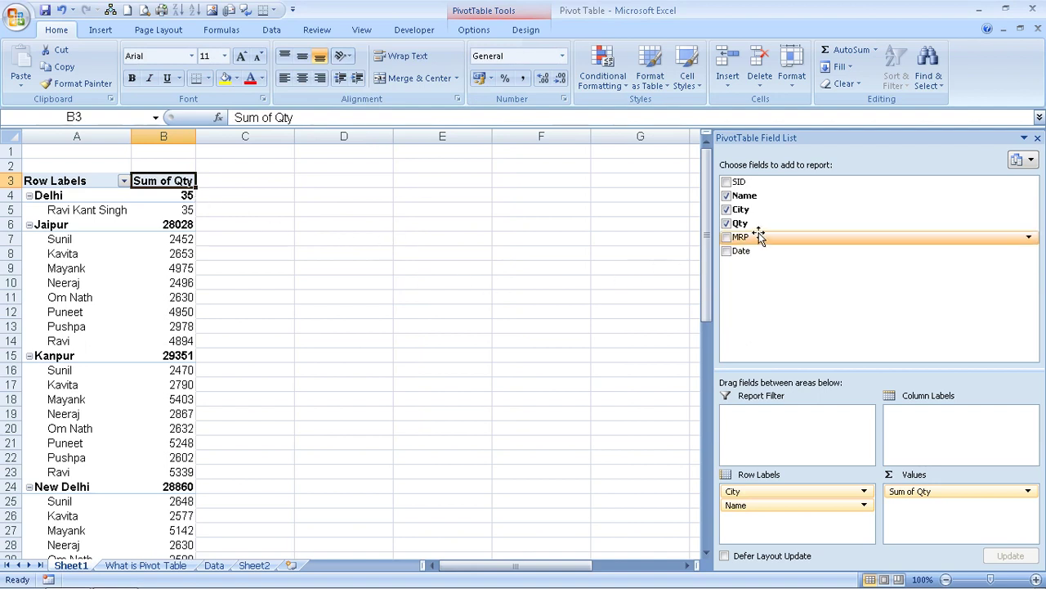
Add Qty to Values a second time and summarize it as Average of Qty2
drag(746, 223, 931, 527)
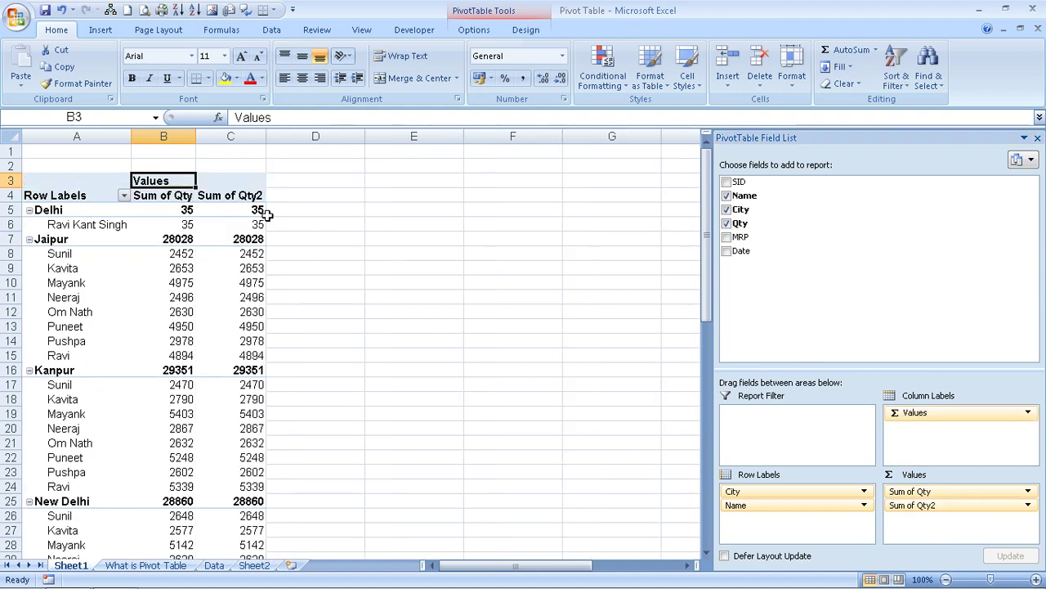
double_click(251, 196)
click(256, 166)
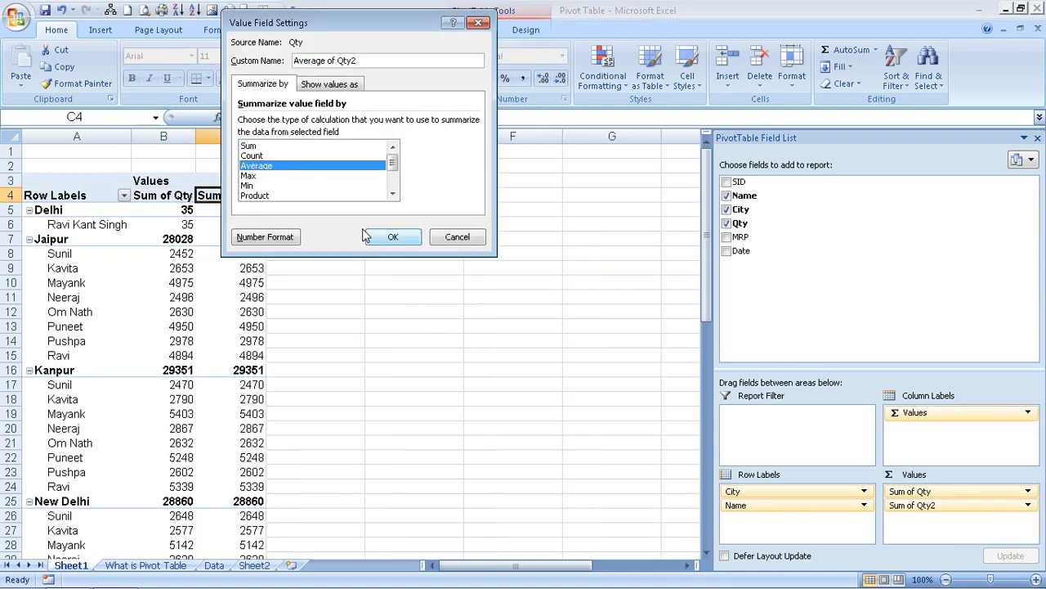
click(392, 236)
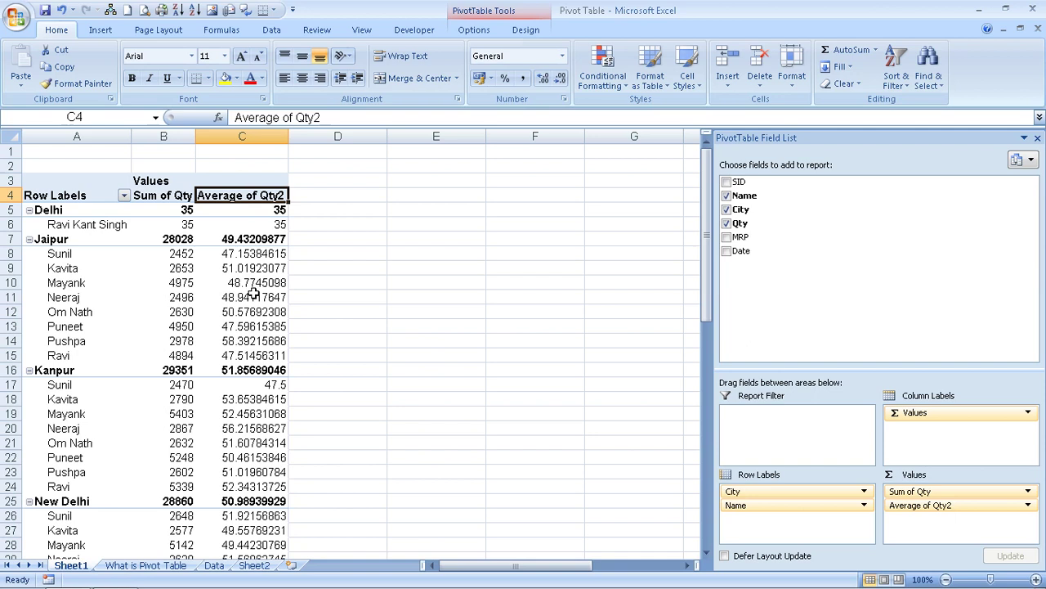
mouse_move(252, 315)
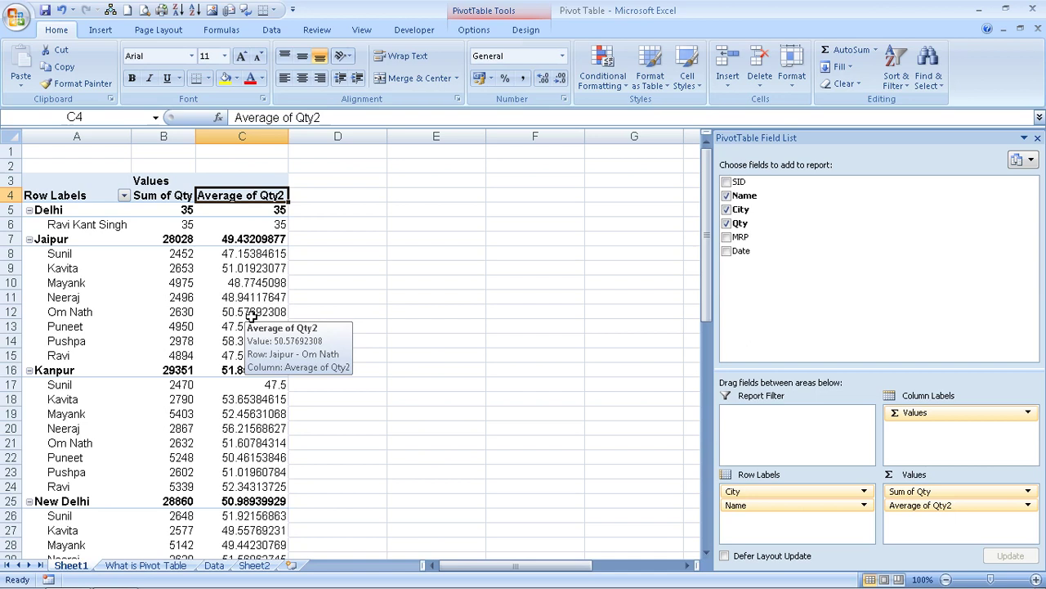
Add two more Qty copies to Values, then remove the extra Sum of Qty2 and Sum of Qty3 columns
drag(745, 224, 931, 523)
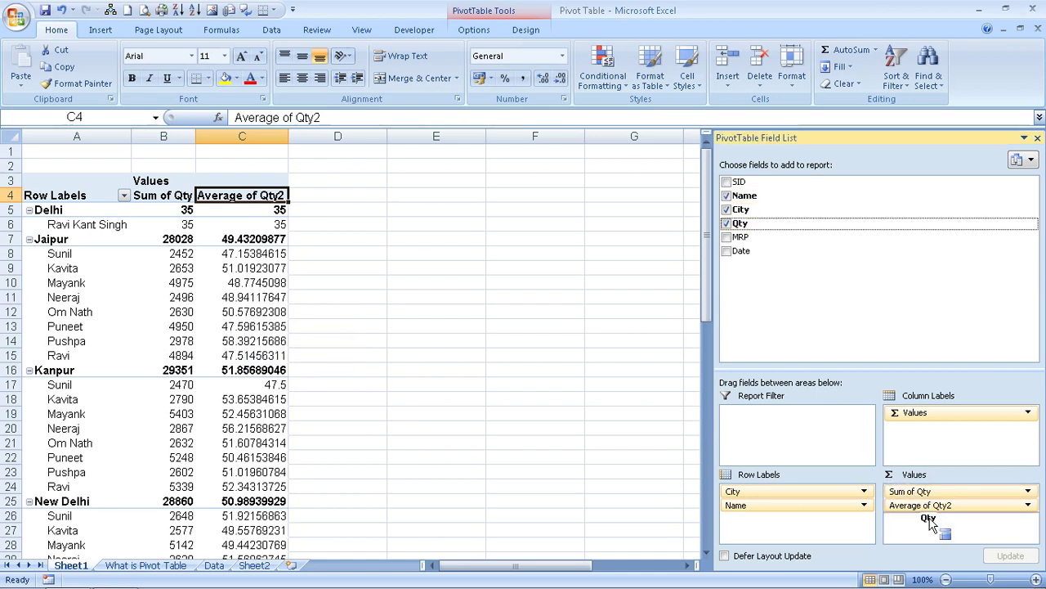
drag(740, 223, 937, 533)
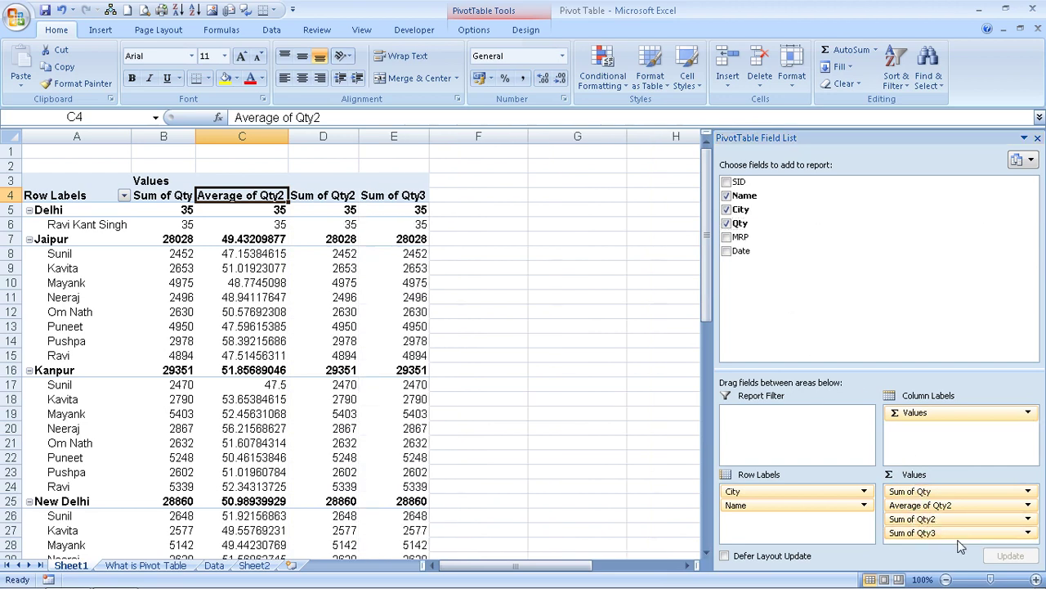
drag(912, 532, 675, 485)
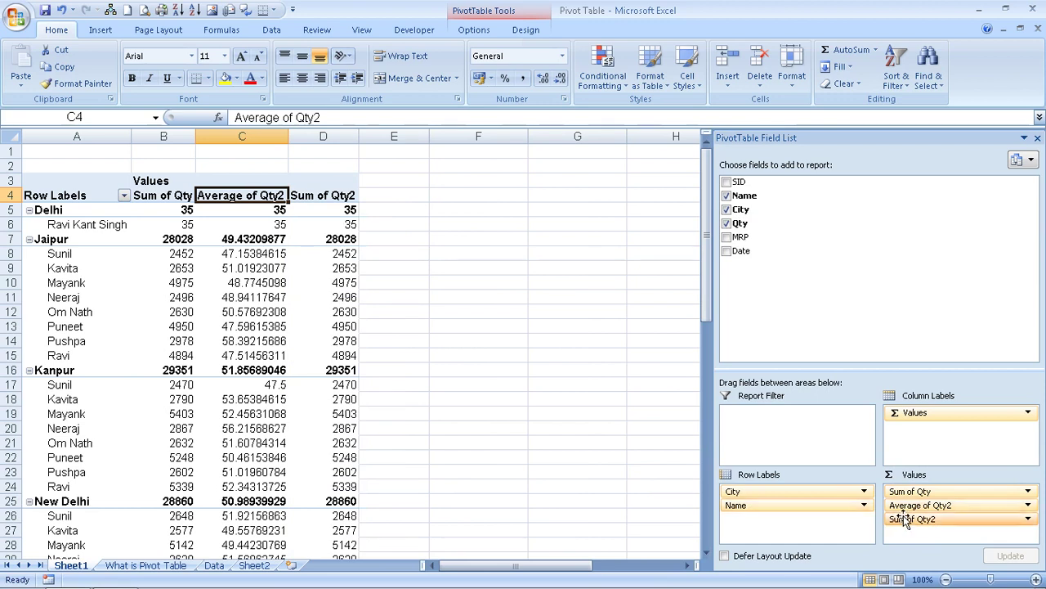
mouse_move(912, 518)
mouse_down()
mouse_move(709, 497)
mouse_move(608, 460)
mouse_up()
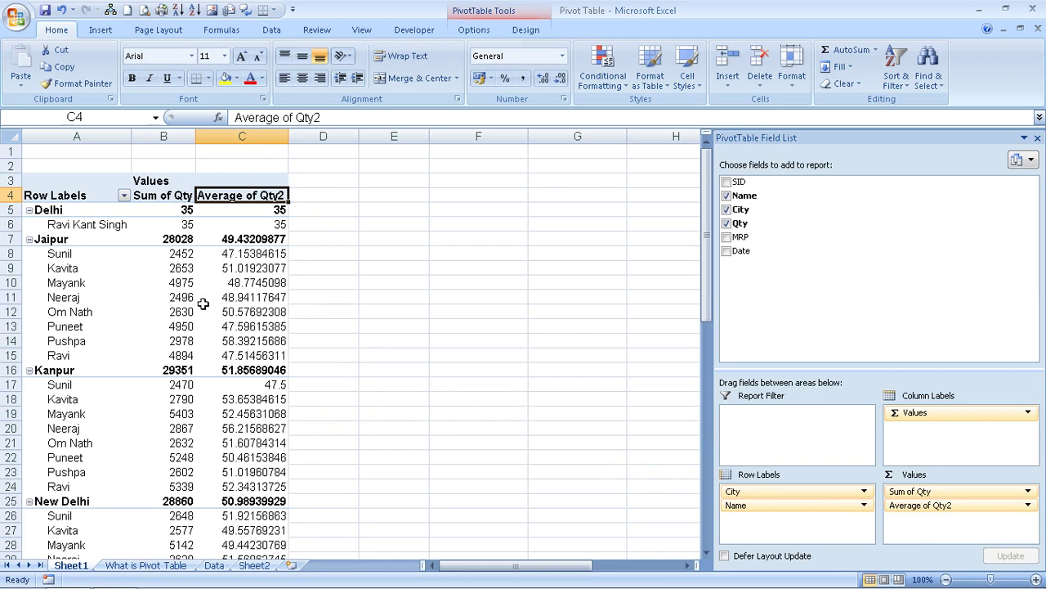
View the PivotTable Tools Design tab, check Sunil's Jaipur average, then click outside the pivot
mouse_move(205, 308)
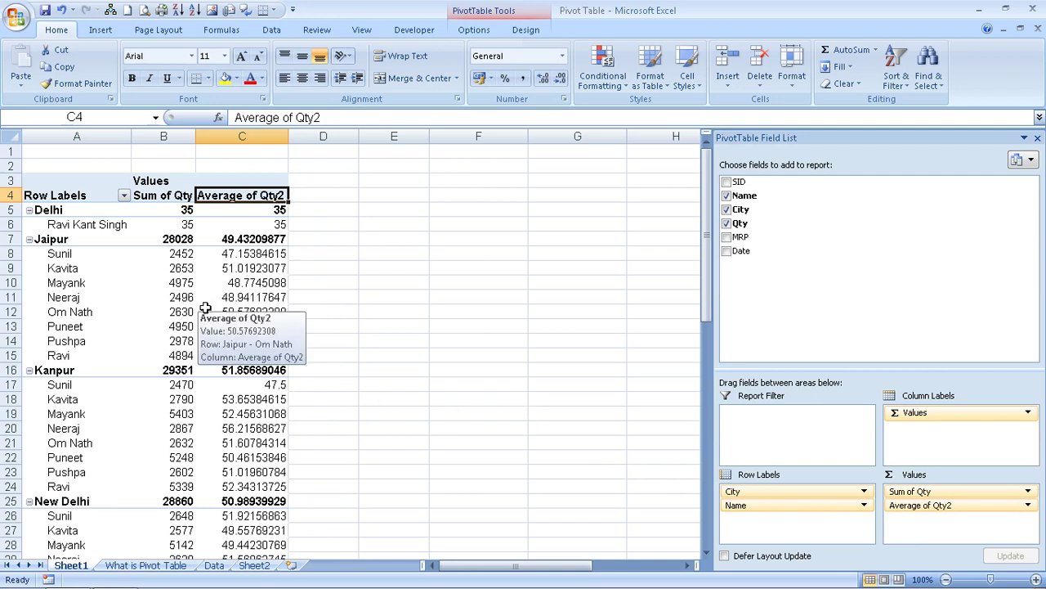
click(526, 30)
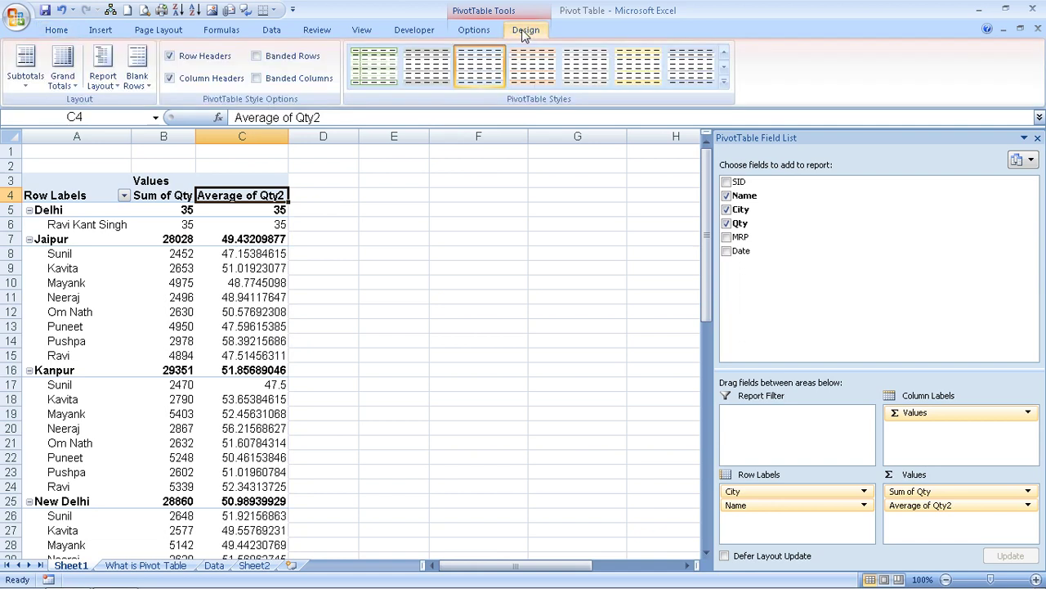
click(230, 255)
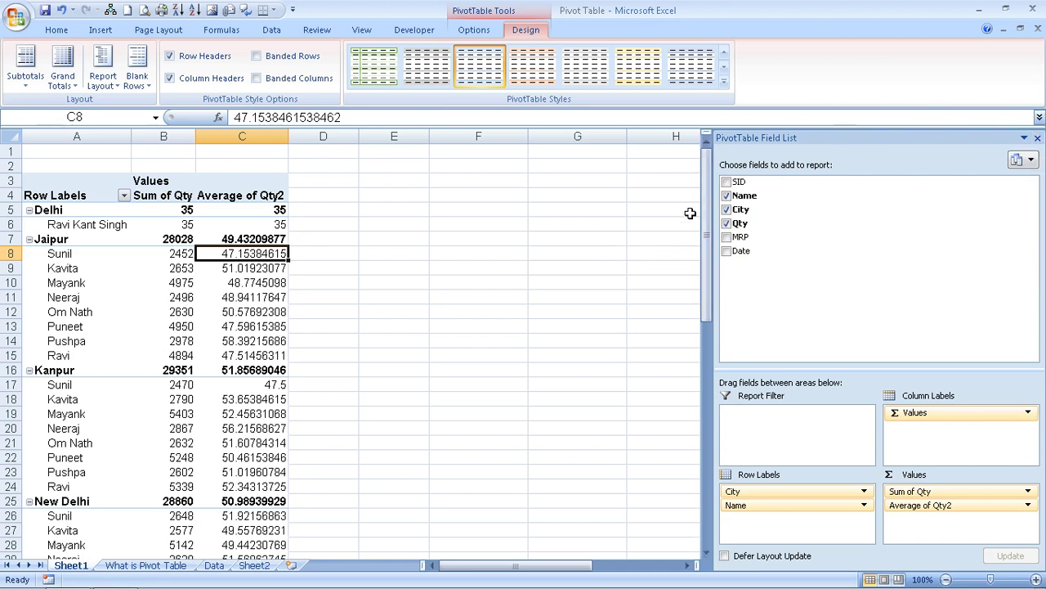
click(409, 267)
Search the computer for NORMAL EXCEL from the Computer window
click(5, 582)
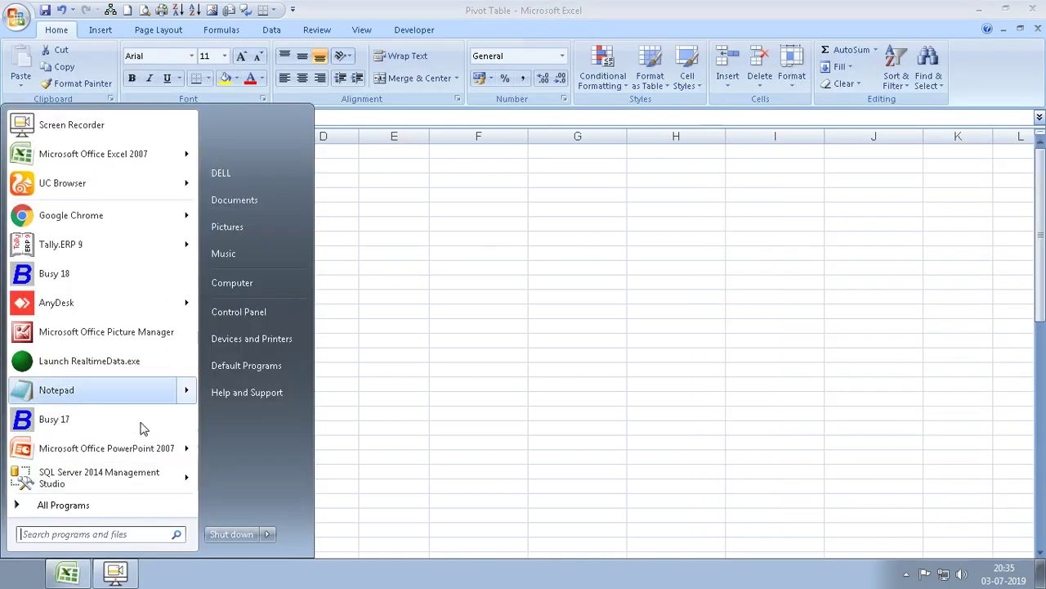
click(232, 282)
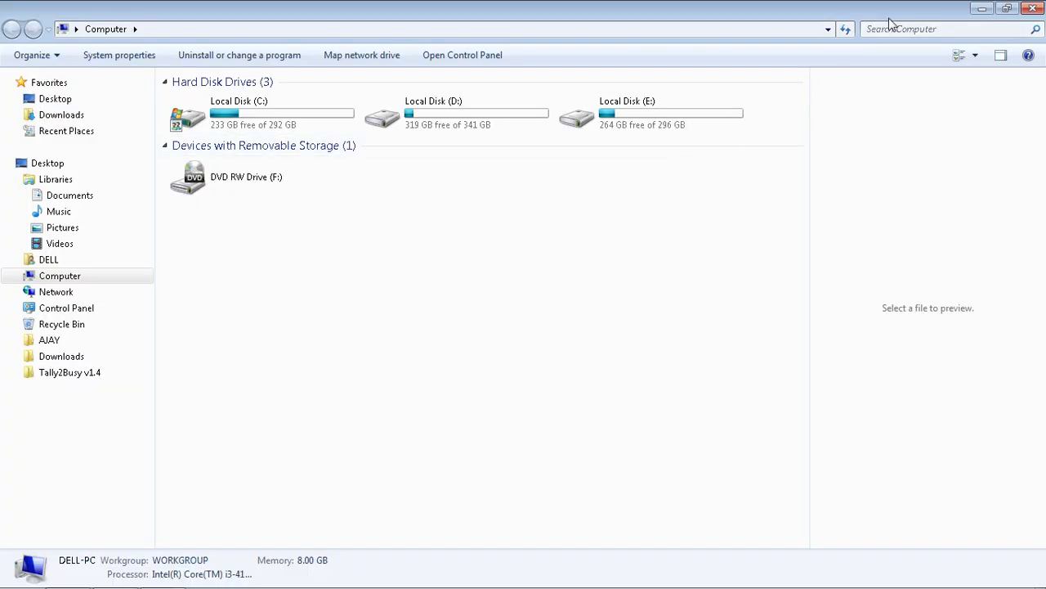
click(891, 28)
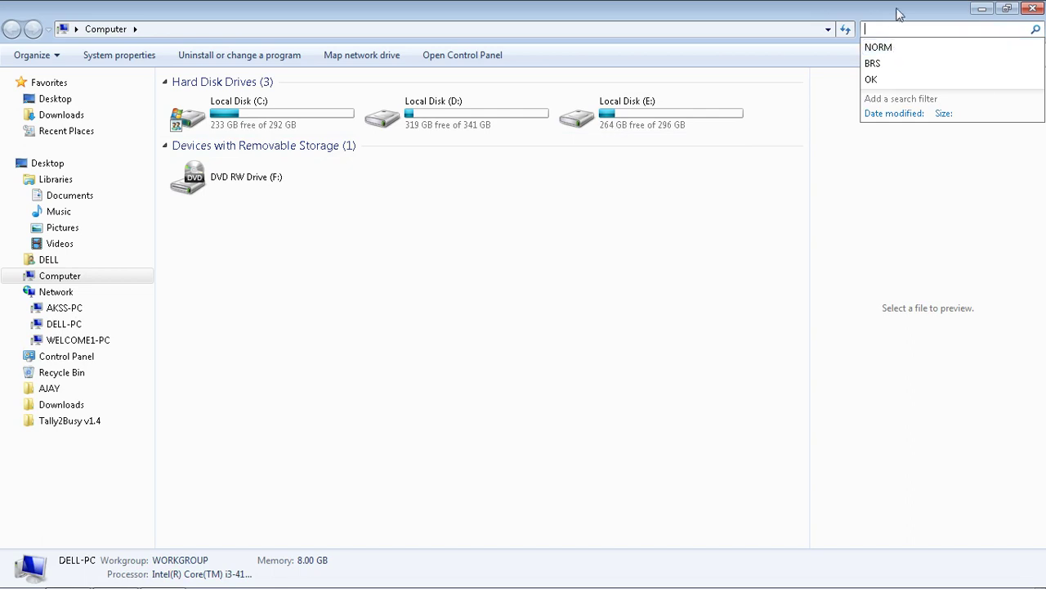
text(NORMAL)
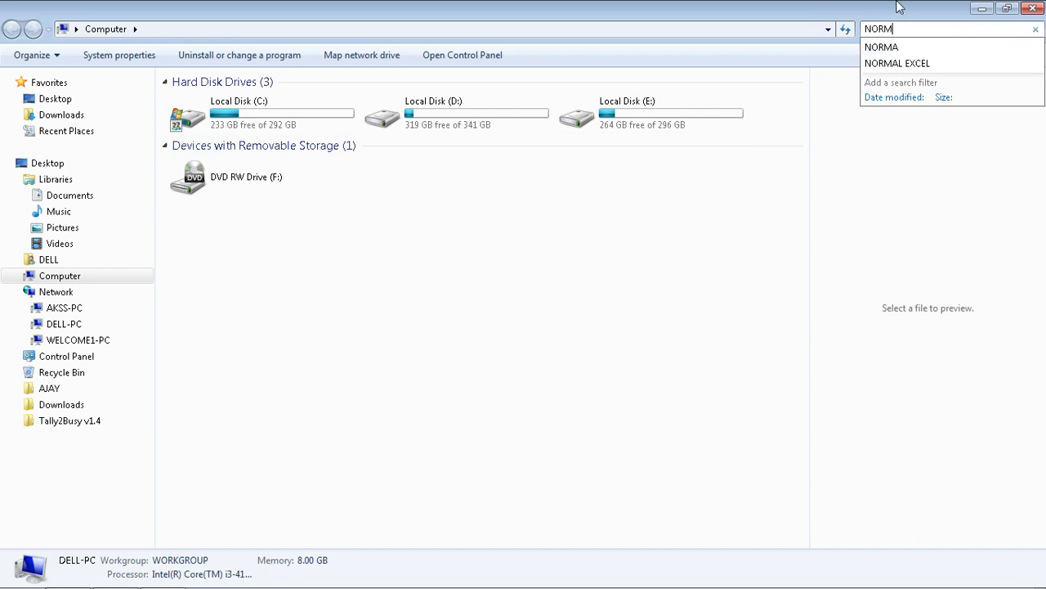
key(Down)
key(Return)
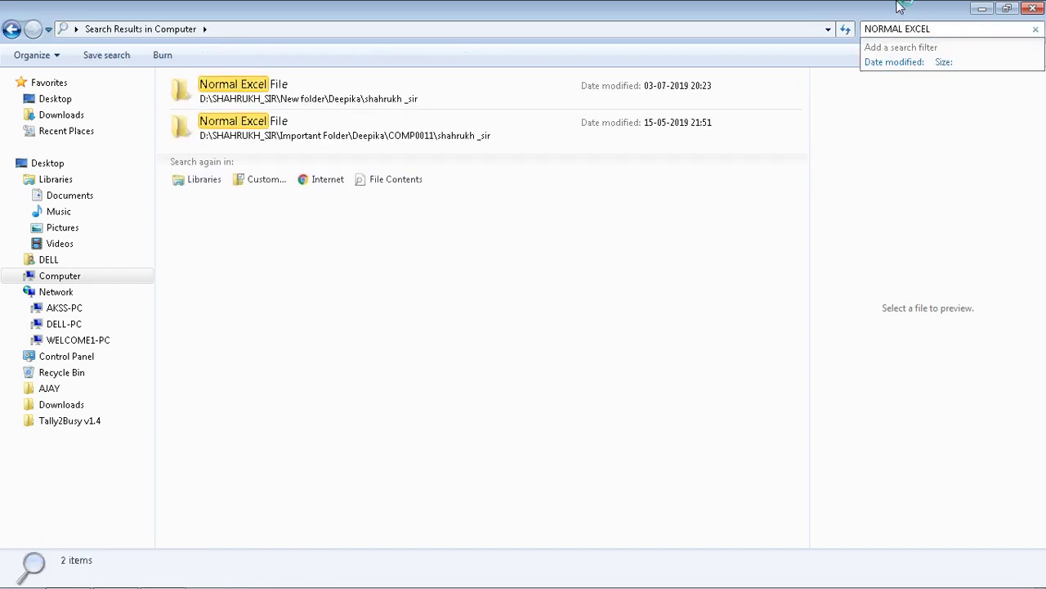
Open Pivot Table RelationShip from Normal Excel File\Insert Manu, then return Explorer to Normal Excel File
double_click(374, 133)
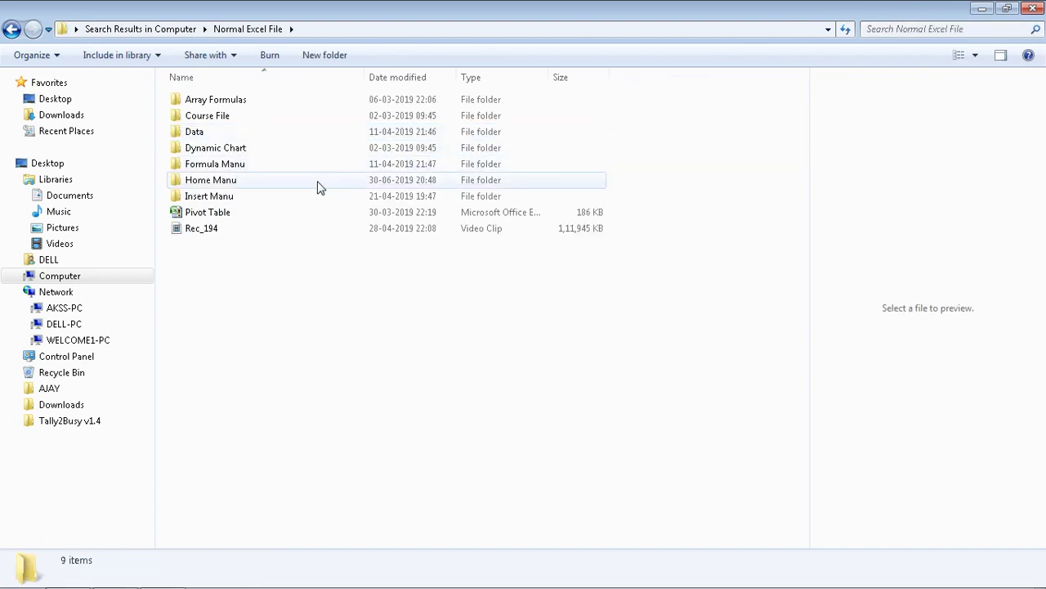
double_click(296, 199)
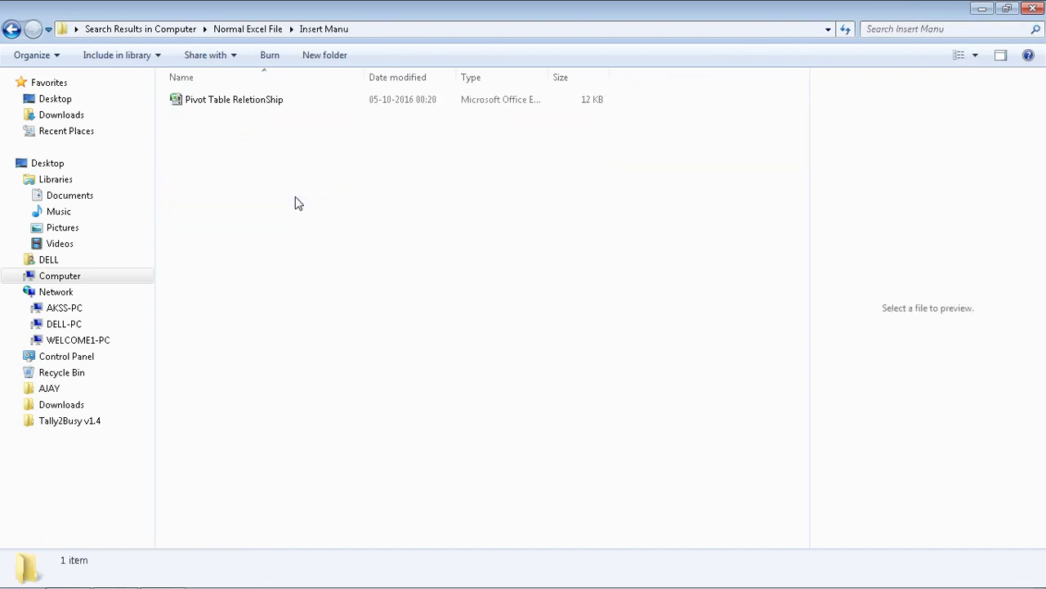
double_click(289, 107)
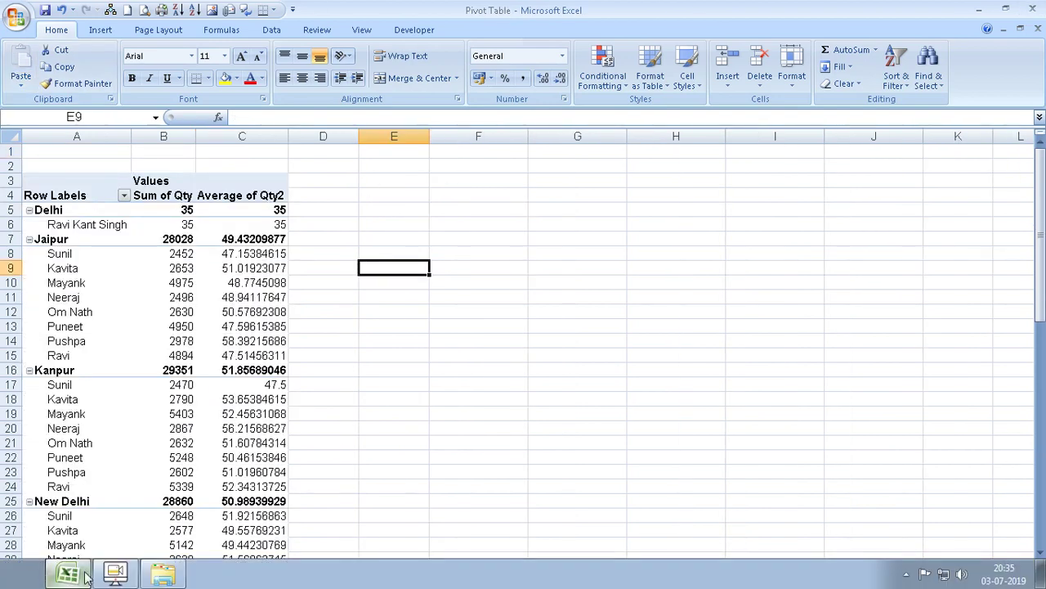
click(164, 576)
click(13, 30)
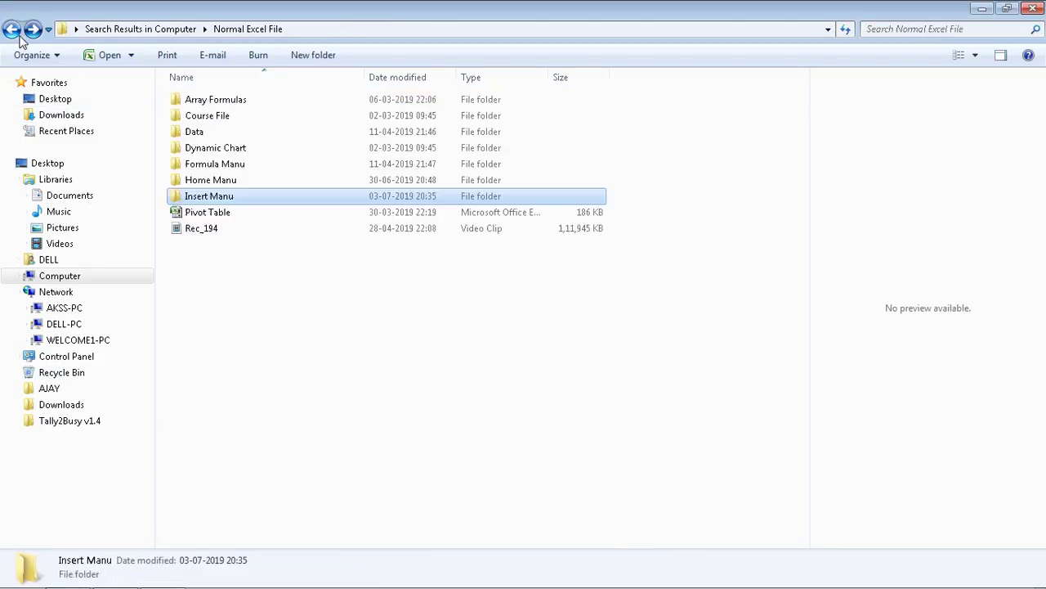
Open Pivot Table.xlsx past the warning and go to the What is Pivot Table sheet
double_click(274, 217)
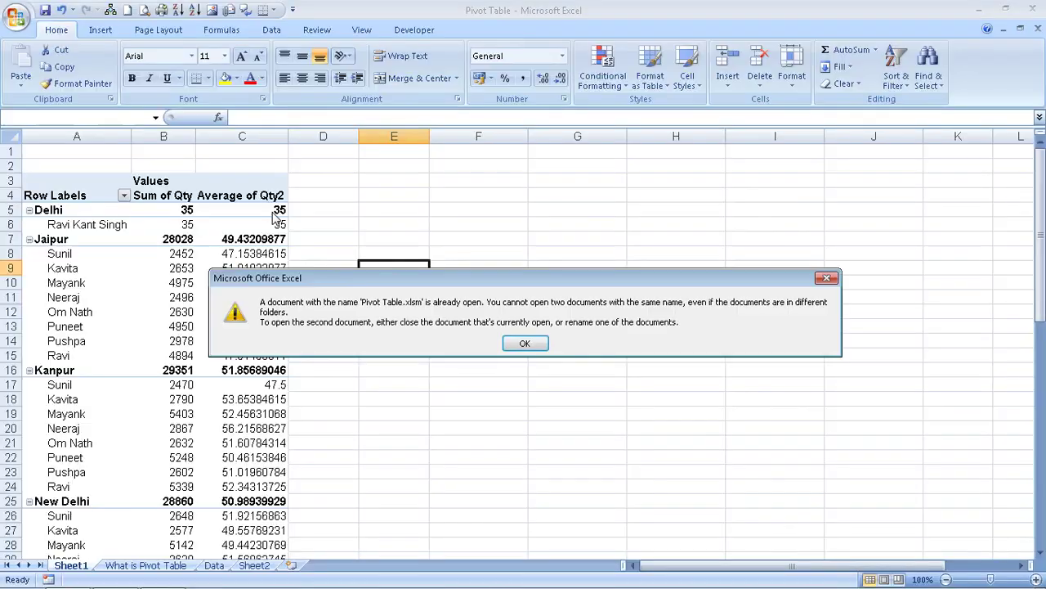
click(497, 338)
click(136, 566)
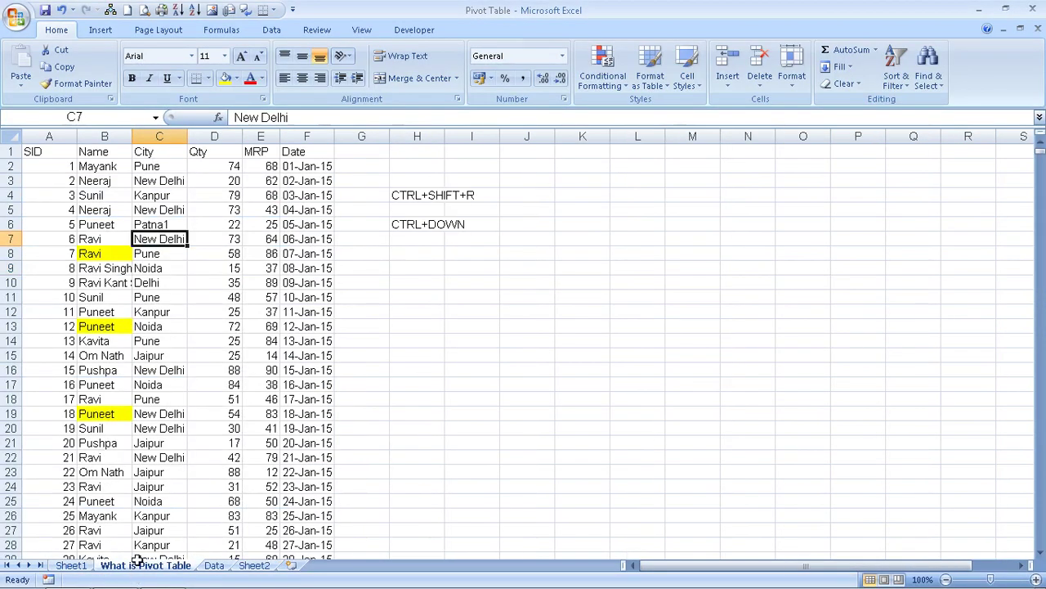
click(232, 382)
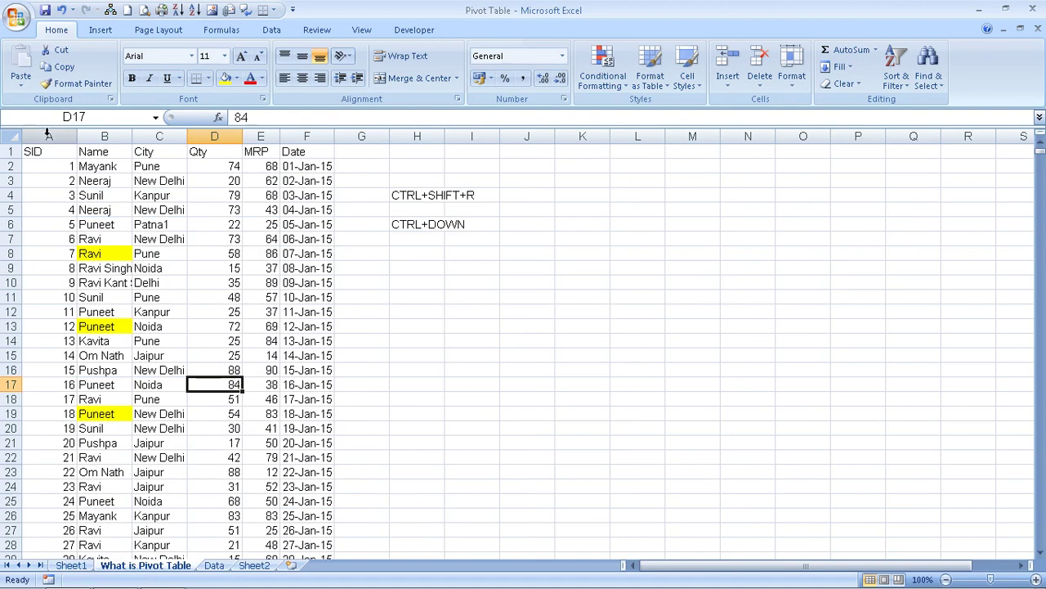
Copy the A1:F31 sales table and paste it at A1 of Book2's Sheet1
click(48, 158)
drag(48, 157, 307, 543)
right_click(253, 456)
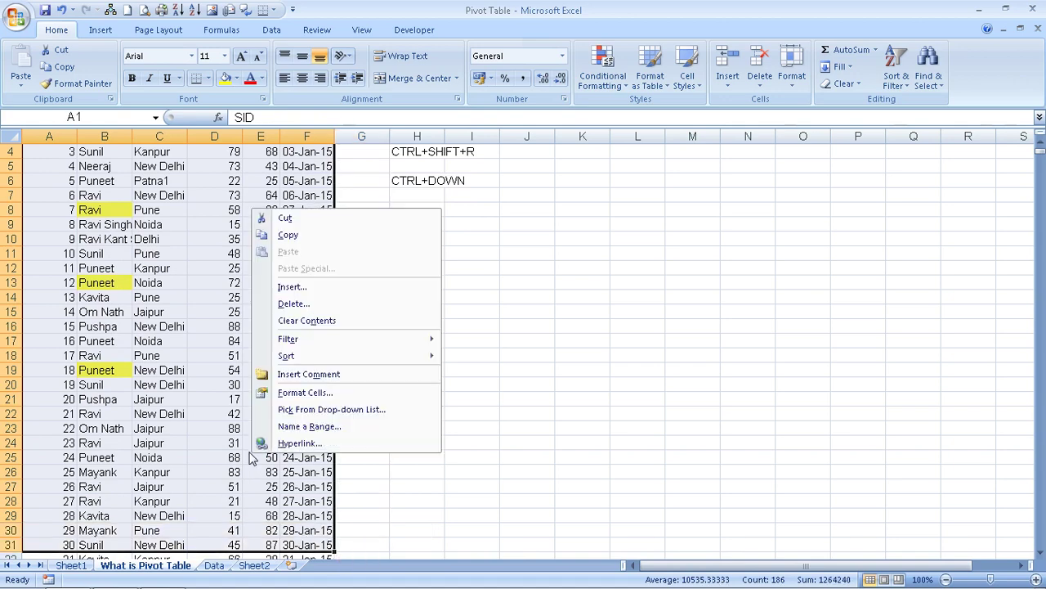
click(287, 236)
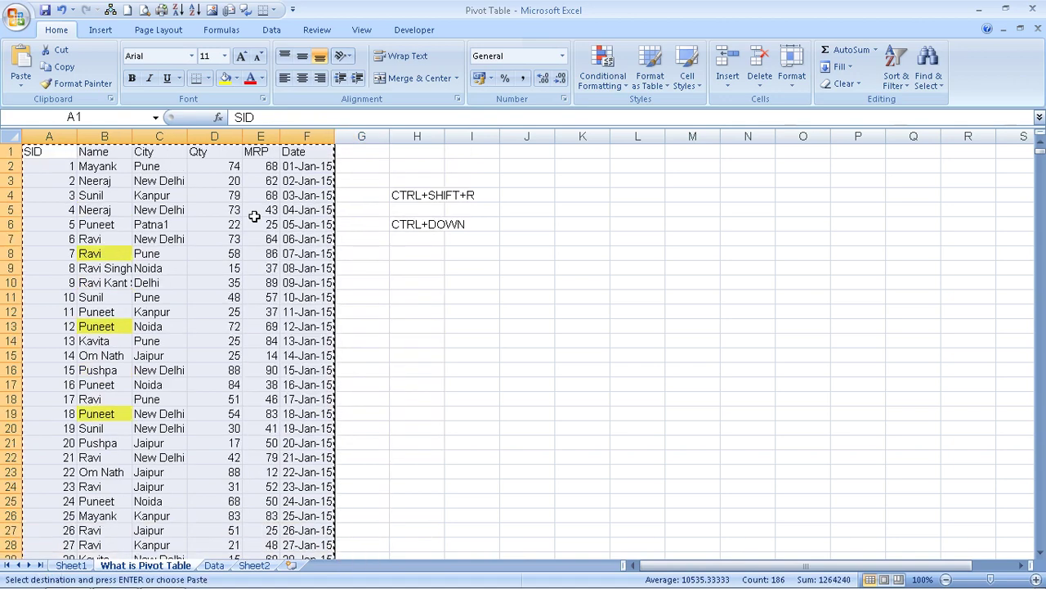
key(ctrl+Tab)
key(ctrl+v)
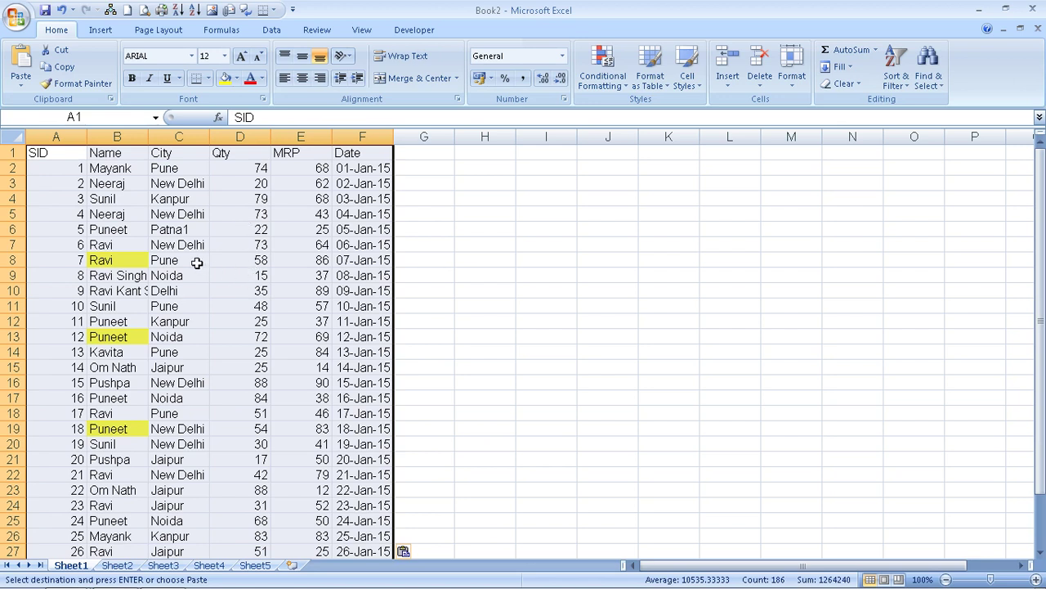
click(130, 169)
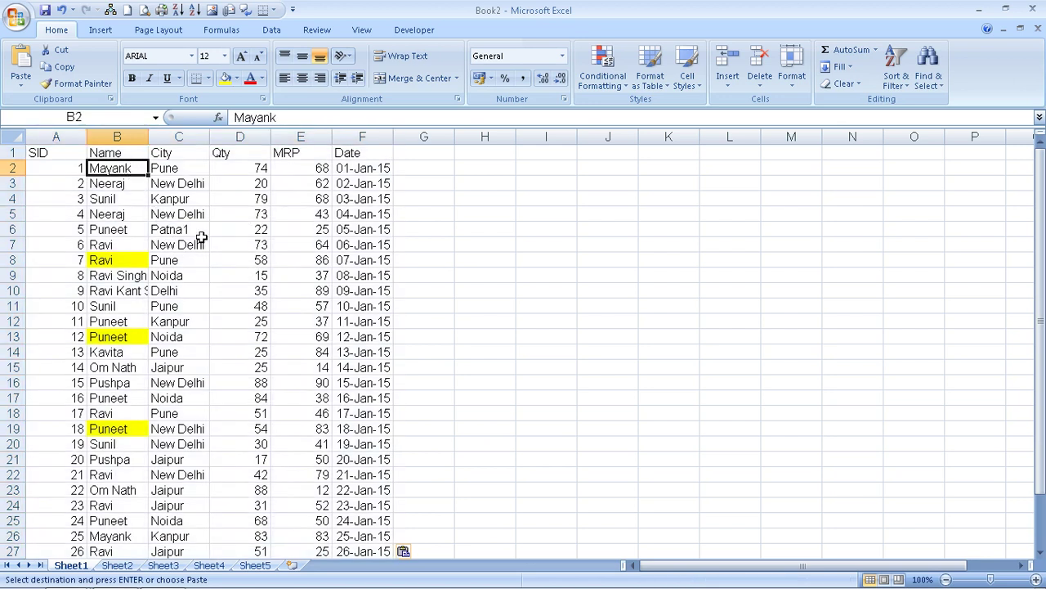
Enter D1, D2, D3, D4 and D5 in Name cells B4, B7, B11, B15 and B20
key(Down)
key(Down)
text(D1)
key(Return)
key(Down)
key(Down)
text(D2)
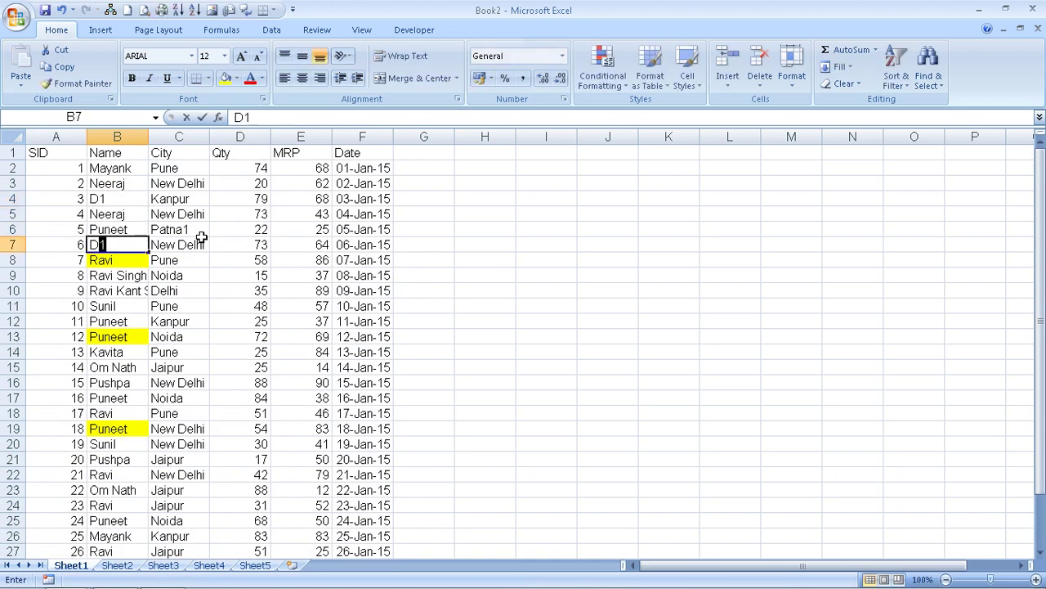
key(Return)
key(Down)
key(Down)
key(Down)
text(D3)
key(Return)
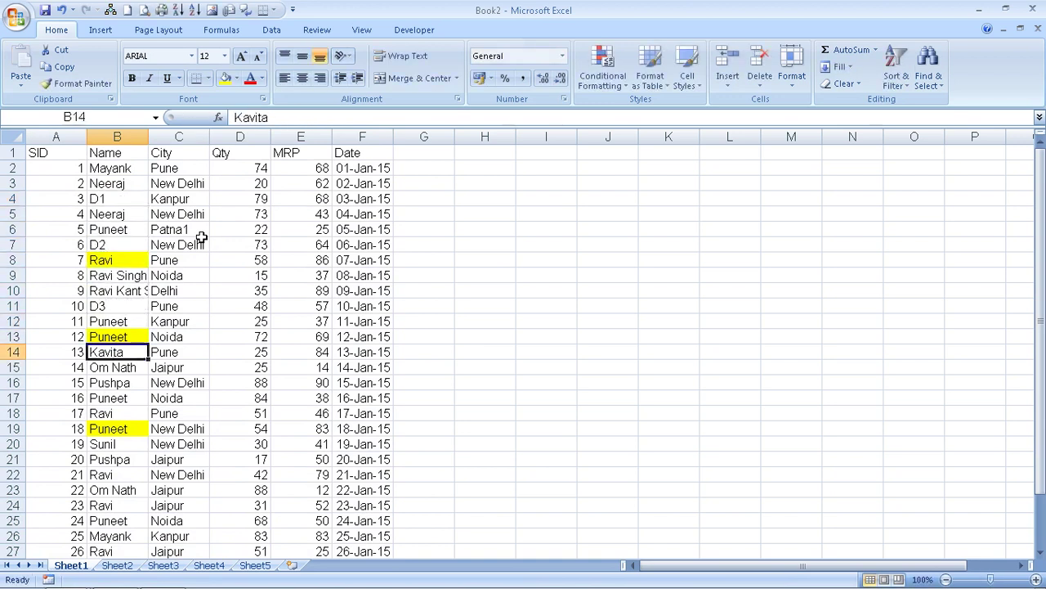
key(Down)
key(Down)
key(Down)
text(D4)
key(Return)
key(Down)
key(Down)
key(Down)
key(Down)
text(D5)
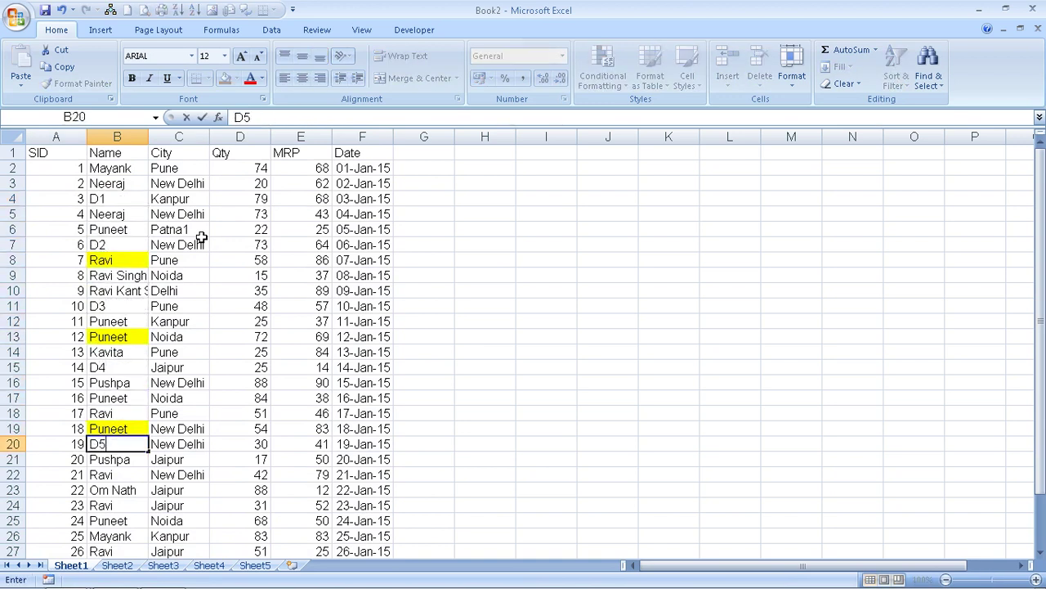
key(Return)
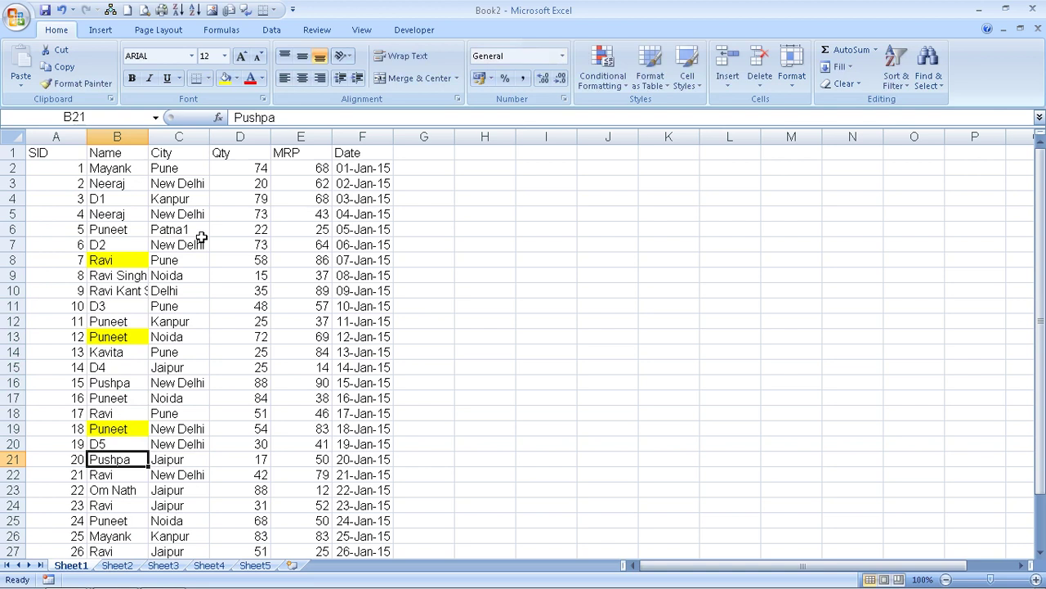
click(107, 155)
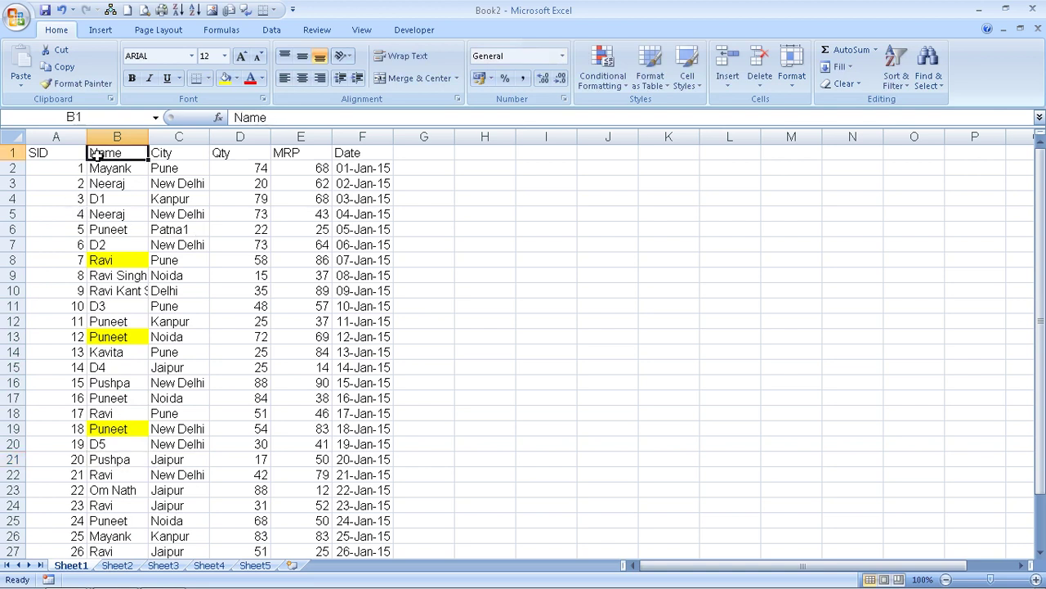
Create PivotTable2 on new Sheet6 with Name in Row Labels and Sum of Qty in Values
click(95, 31)
click(24, 66)
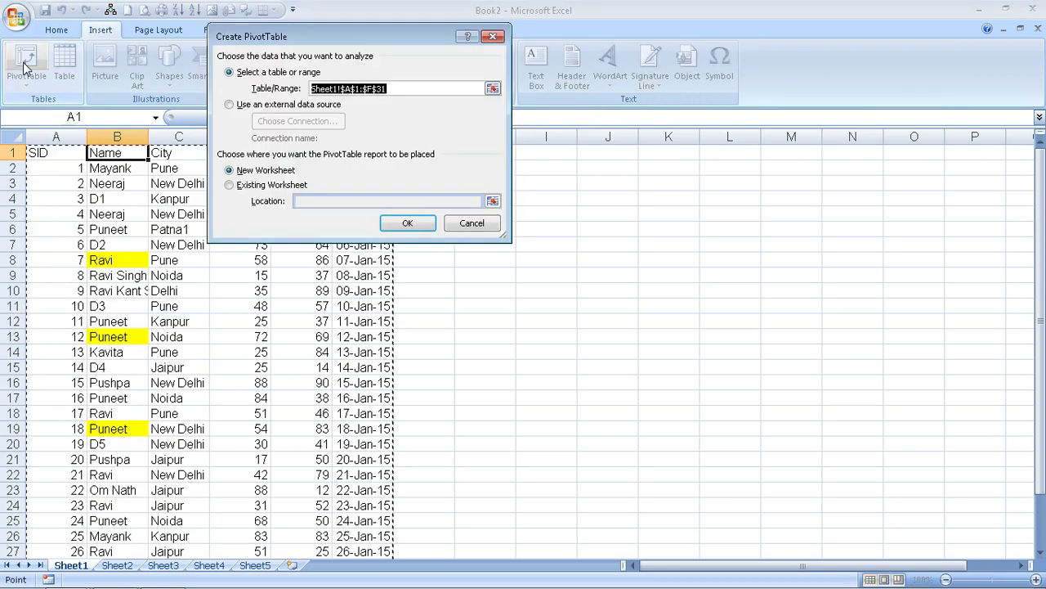
key(Return)
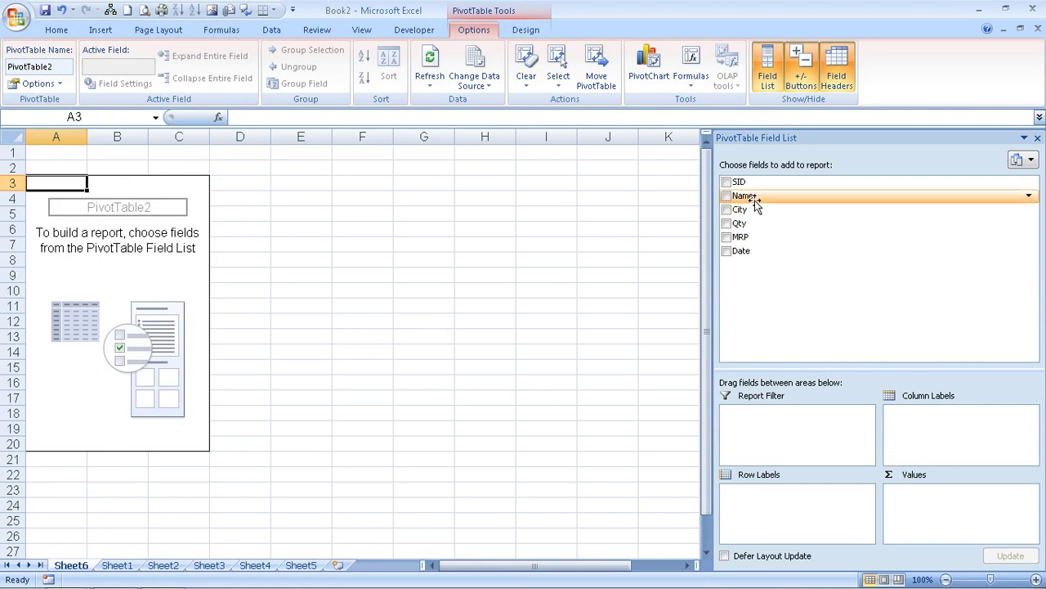
drag(752, 196, 760, 511)
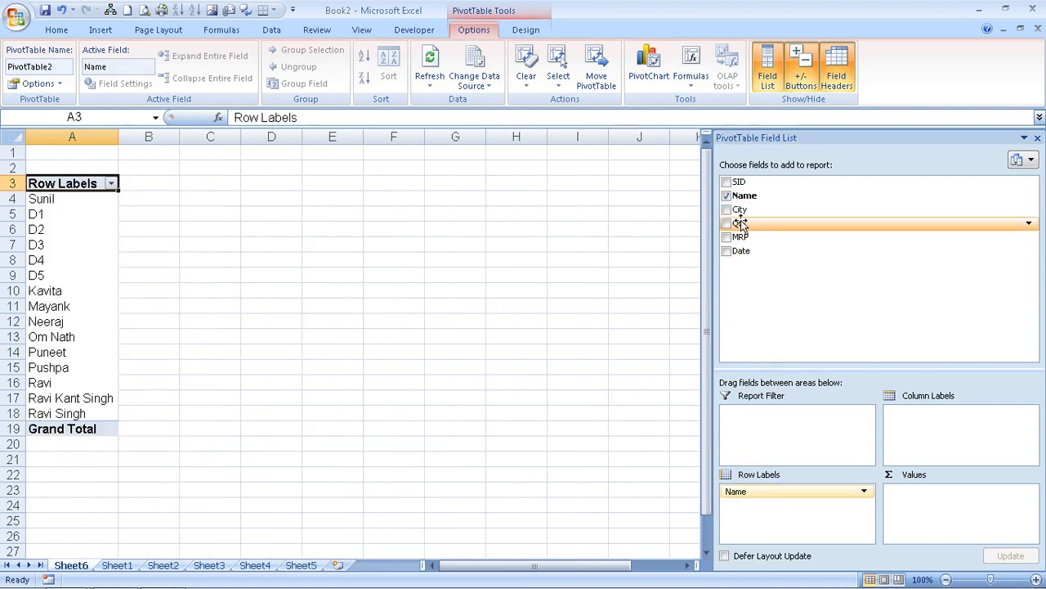
drag(739, 223, 961, 527)
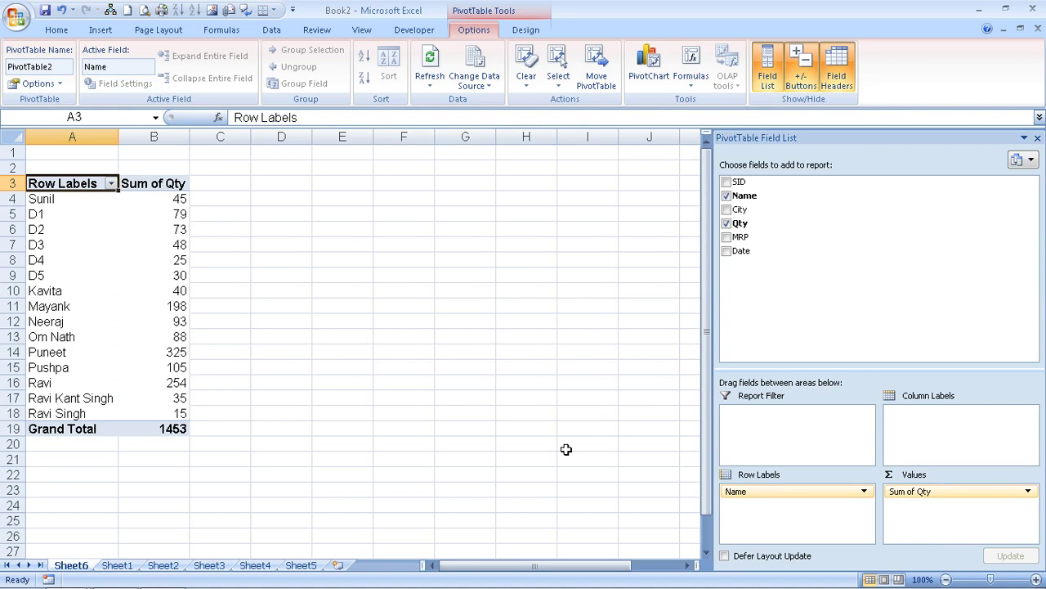
drag(31, 213, 36, 276)
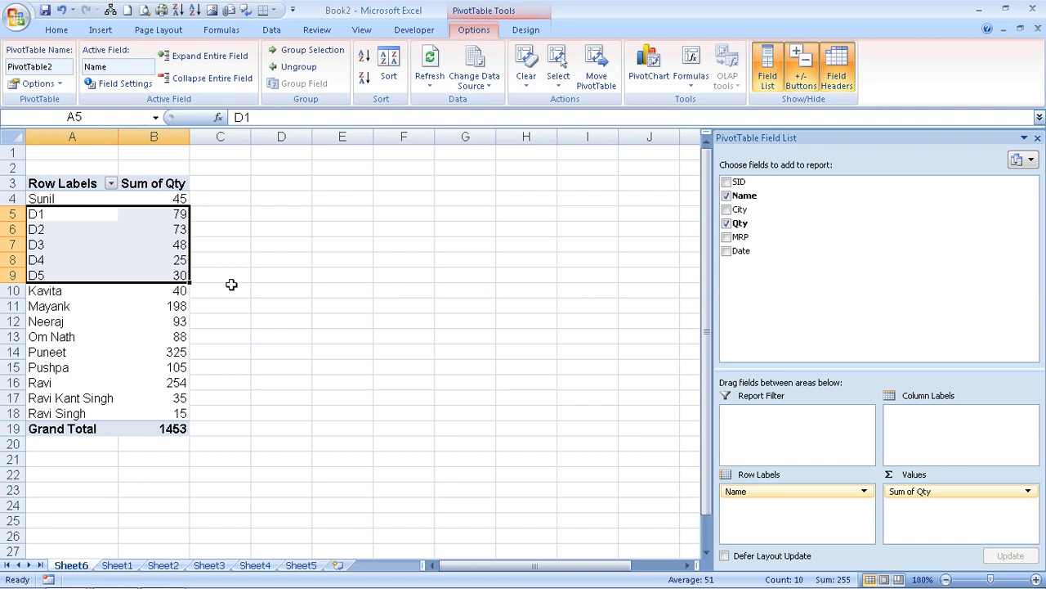
Group the D1 to D5 row items into Group1 and collapse it
click(261, 290)
mouse_move(48, 217)
mouse_down()
mouse_move(70, 276)
mouse_move(138, 273)
mouse_up()
right_click(127, 257)
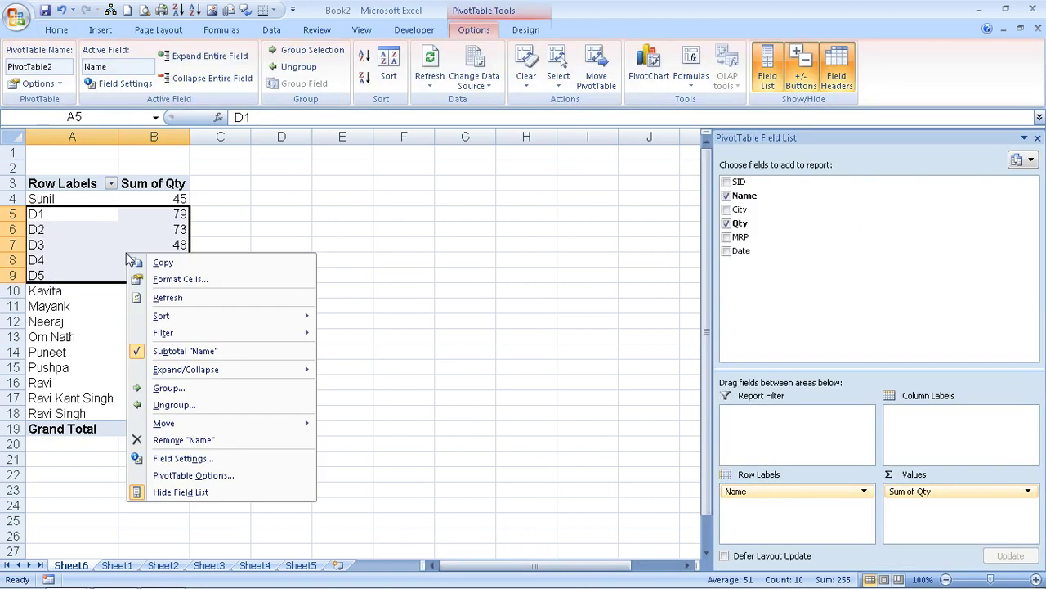
click(167, 387)
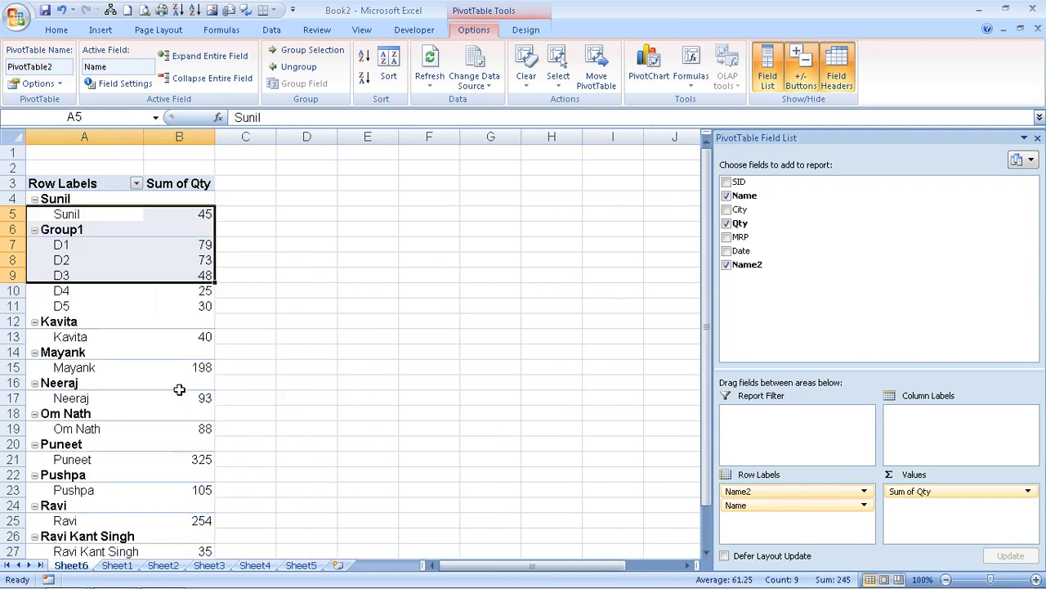
click(69, 248)
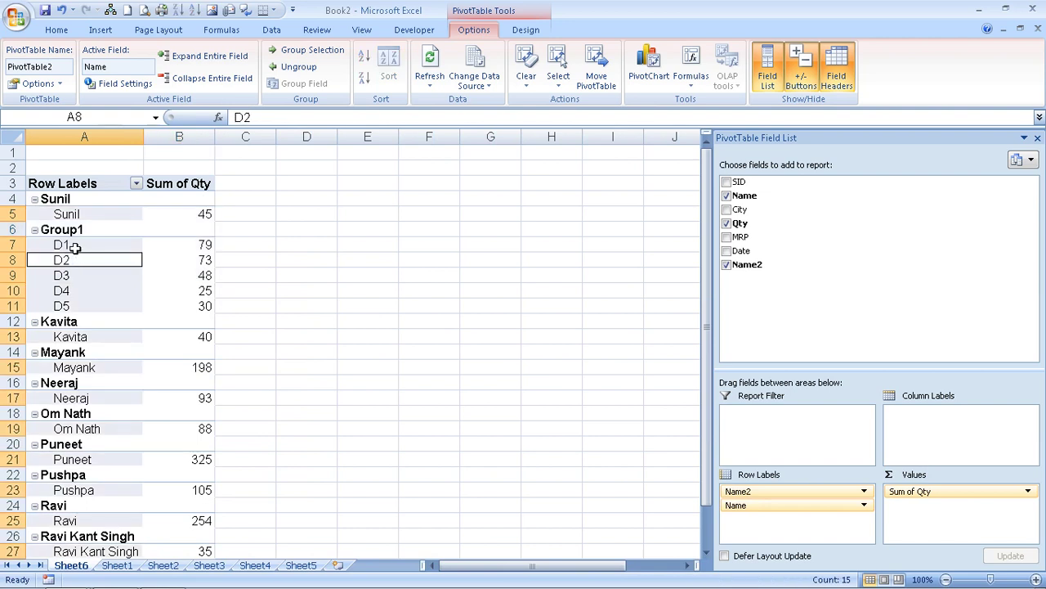
double_click(74, 230)
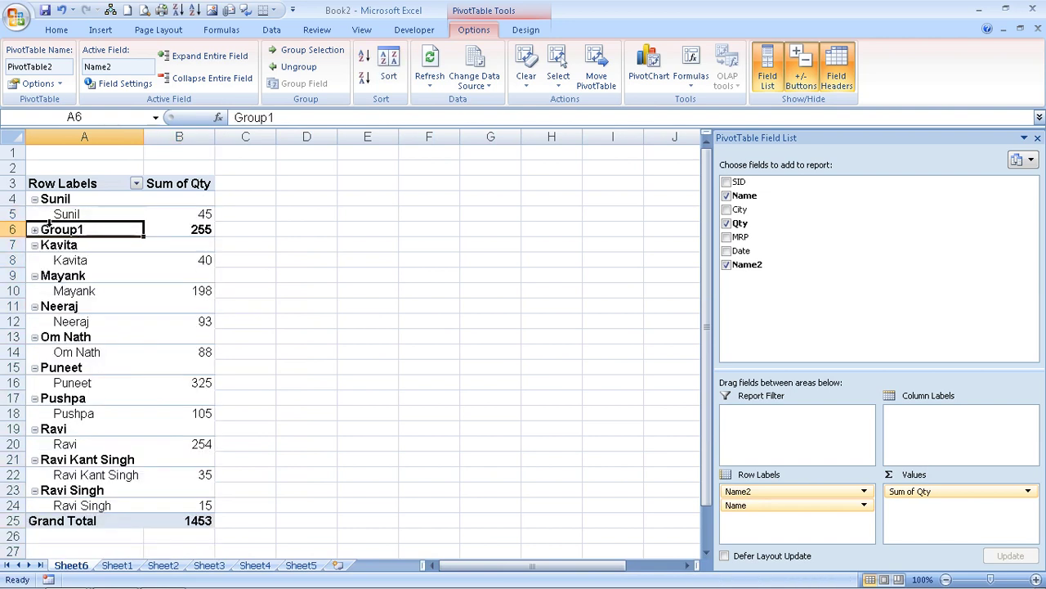
double_click(89, 230)
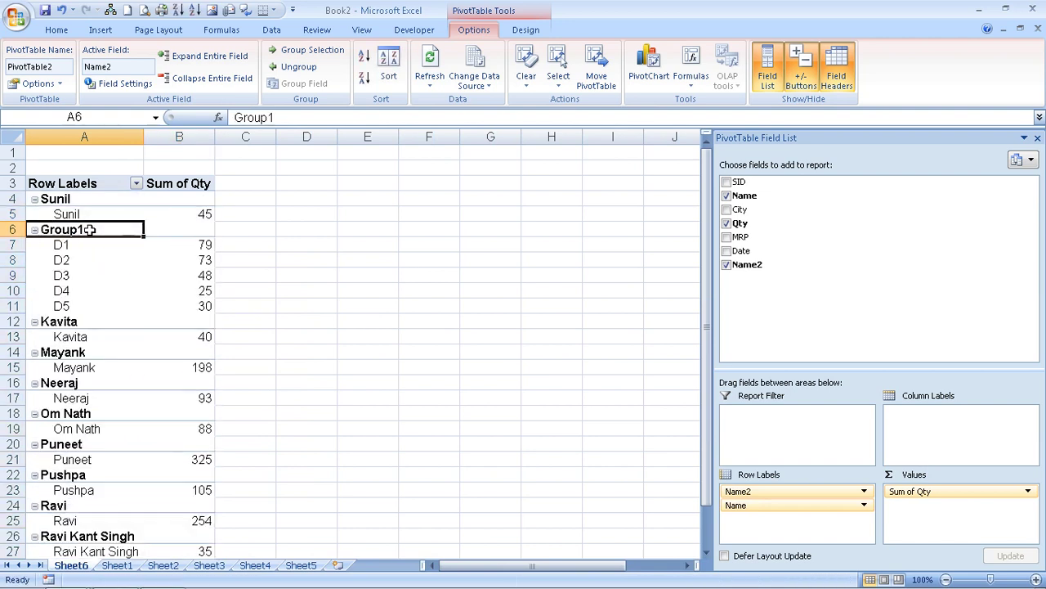
double_click(89, 230)
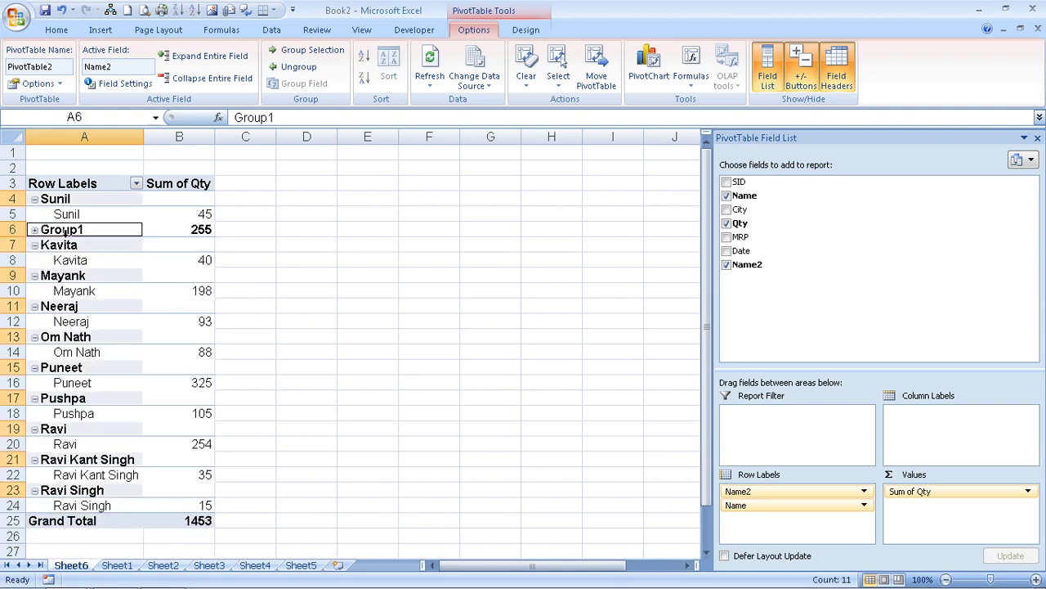
Rename the Group1 label to 'D Group'
key(F2)
key(BackSpace)
key(BackSpace)
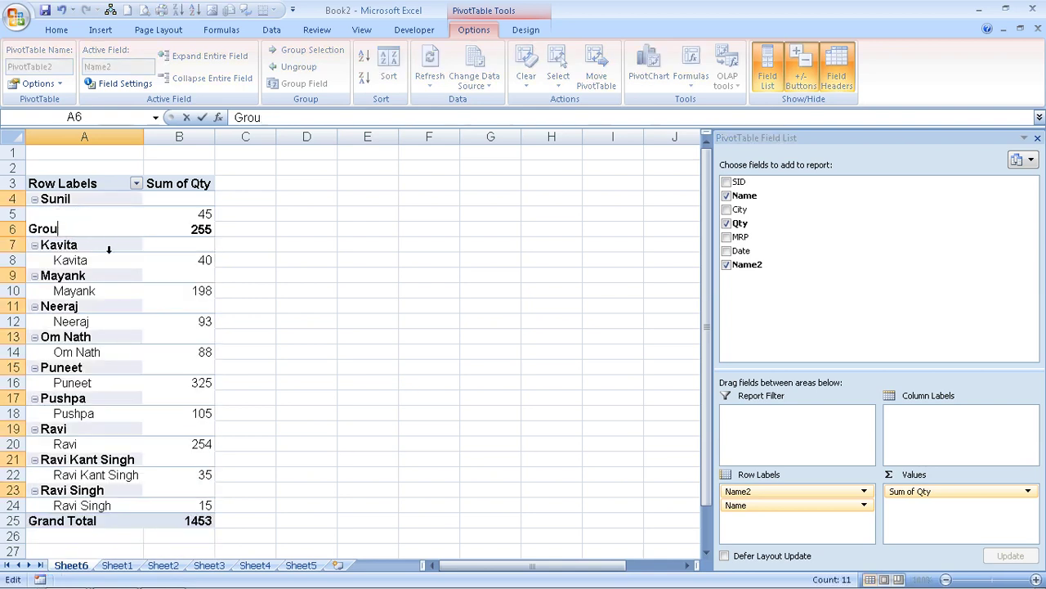
key(BackSpace)
key(BackSpace)
key(BackSpace)
key(BackSpace)
text(D)
text( G)
text(ro)
text(up)
key(Return)
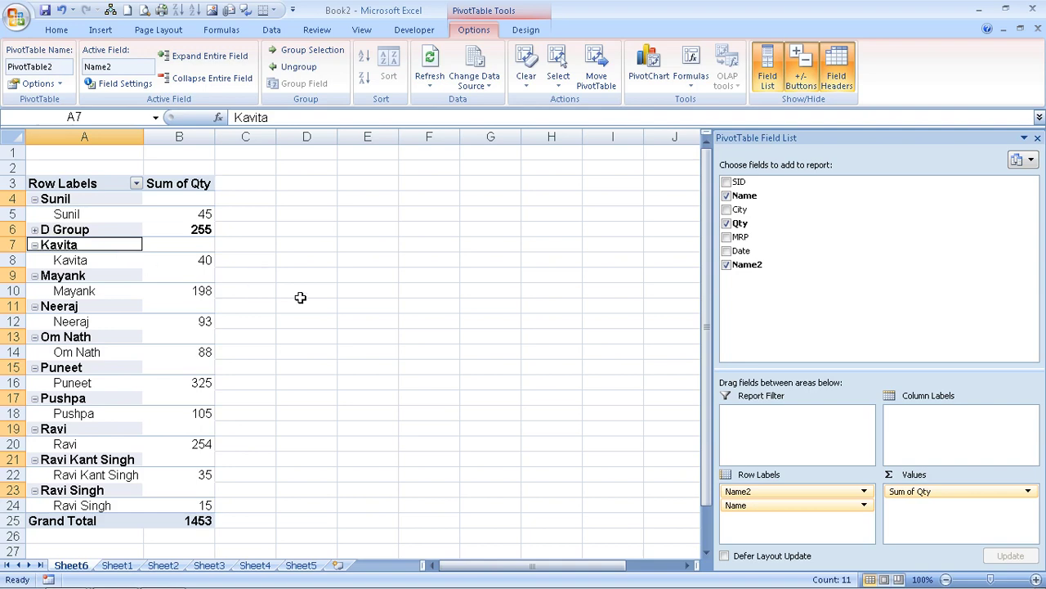
click(300, 335)
Remove the Name field from Row Labels so only Name2 groups remain
click(82, 308)
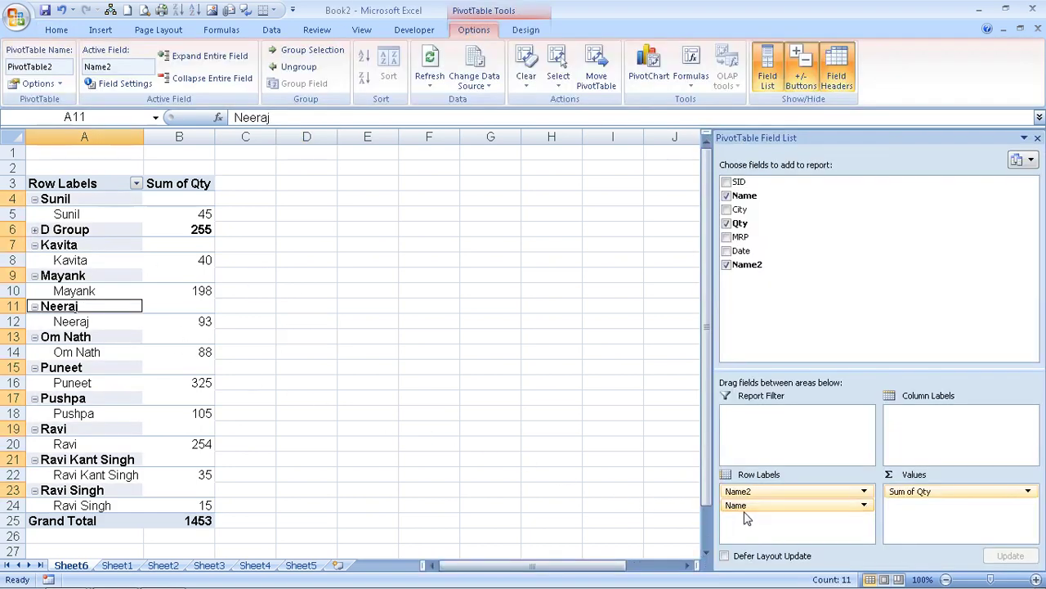
drag(749, 505, 567, 457)
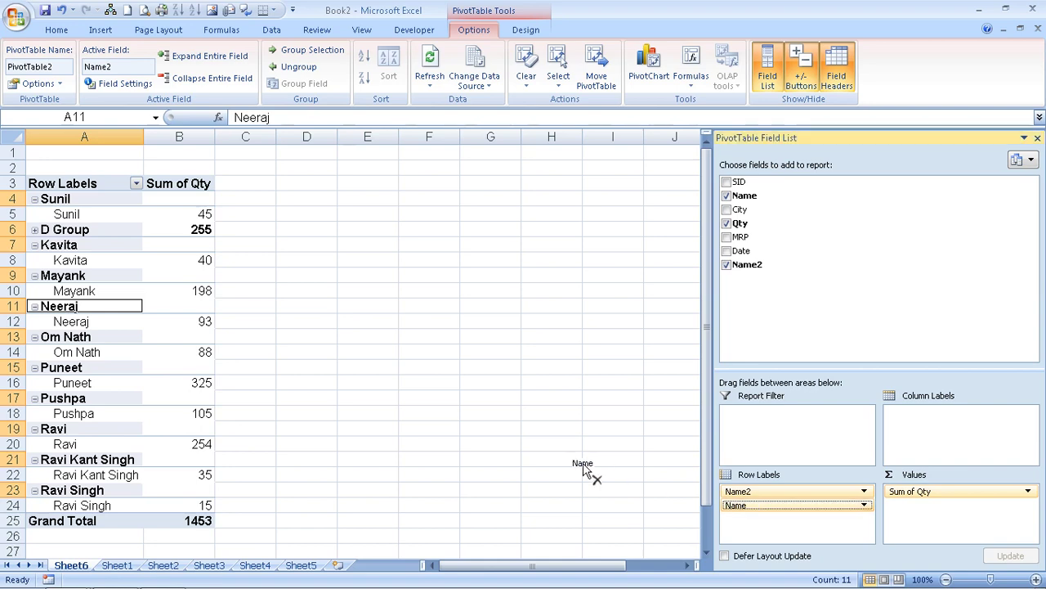
click(466, 441)
click(78, 215)
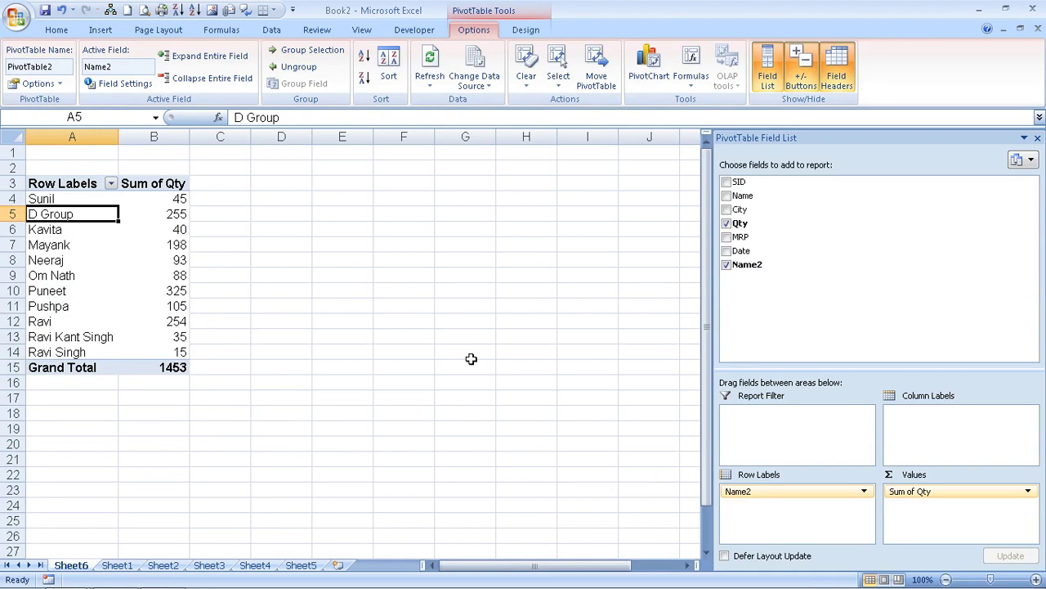
Undo the Name field removal and the D Group rename
key(ctrl+z)
key(ctrl+z)
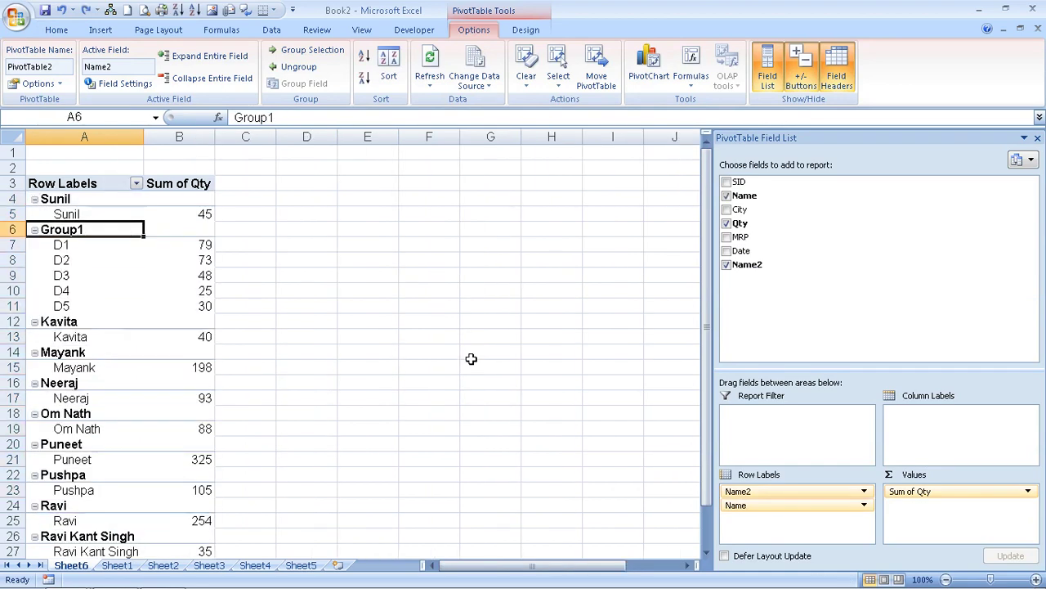
key(ctrl+z)
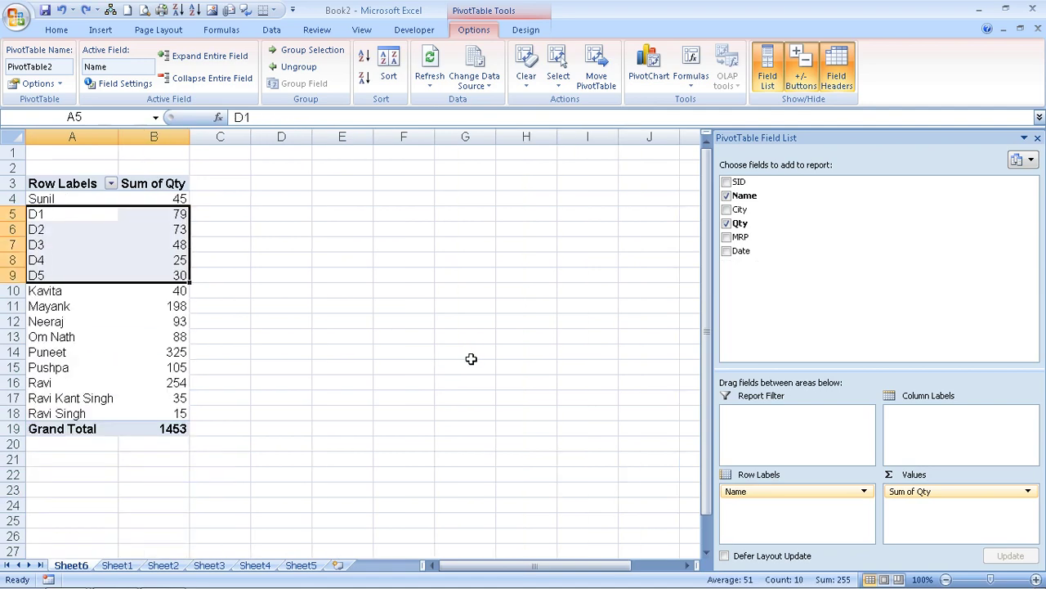
click(454, 371)
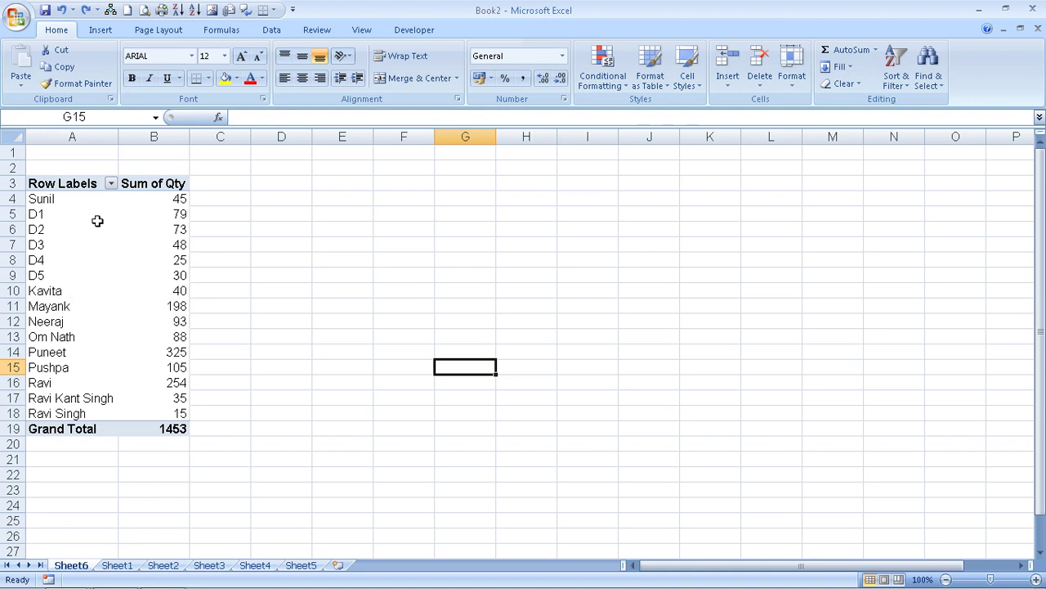
Group D1 through D5 into Group1 and drop the Name field from Row Labels
drag(98, 217, 99, 282)
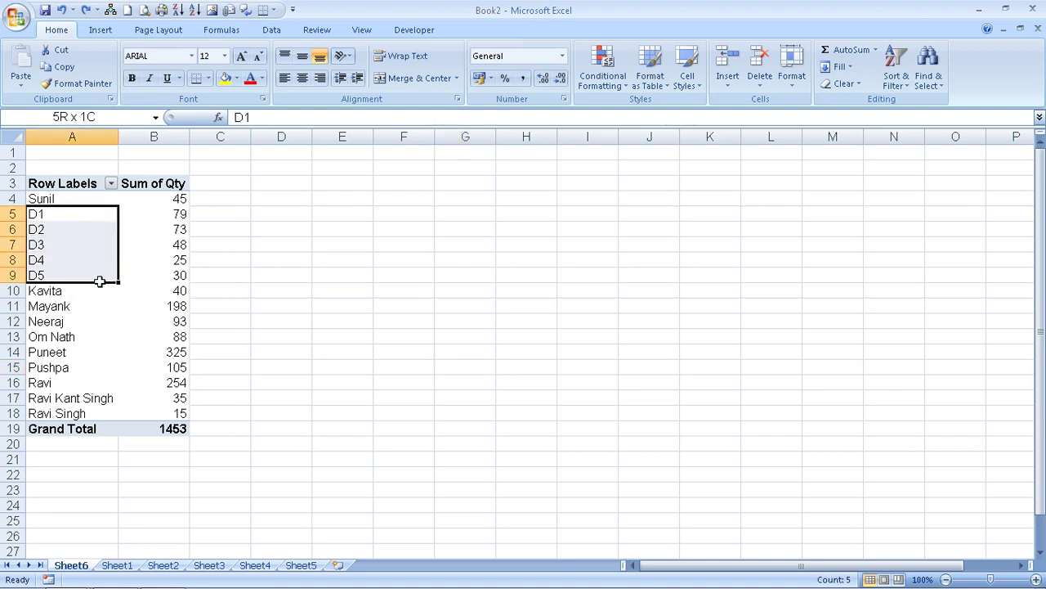
drag(99, 282, 178, 276)
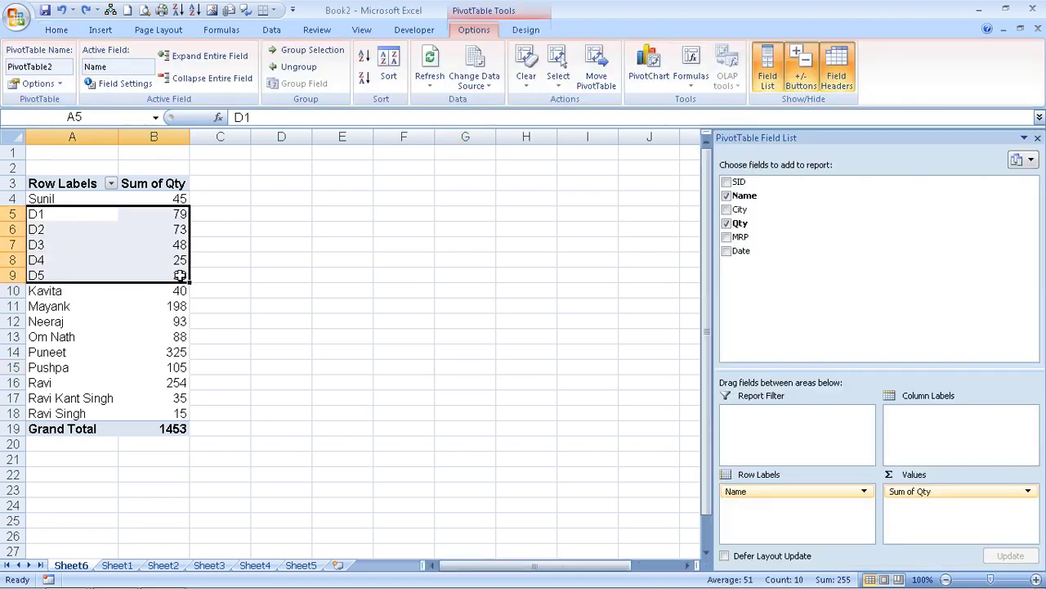
right_click(134, 237)
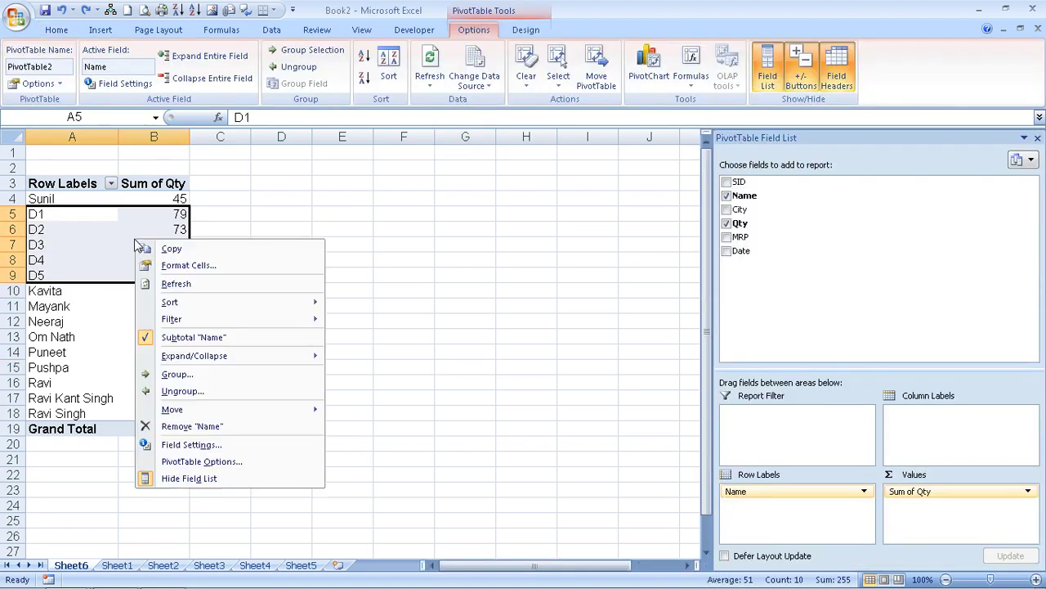
click(170, 376)
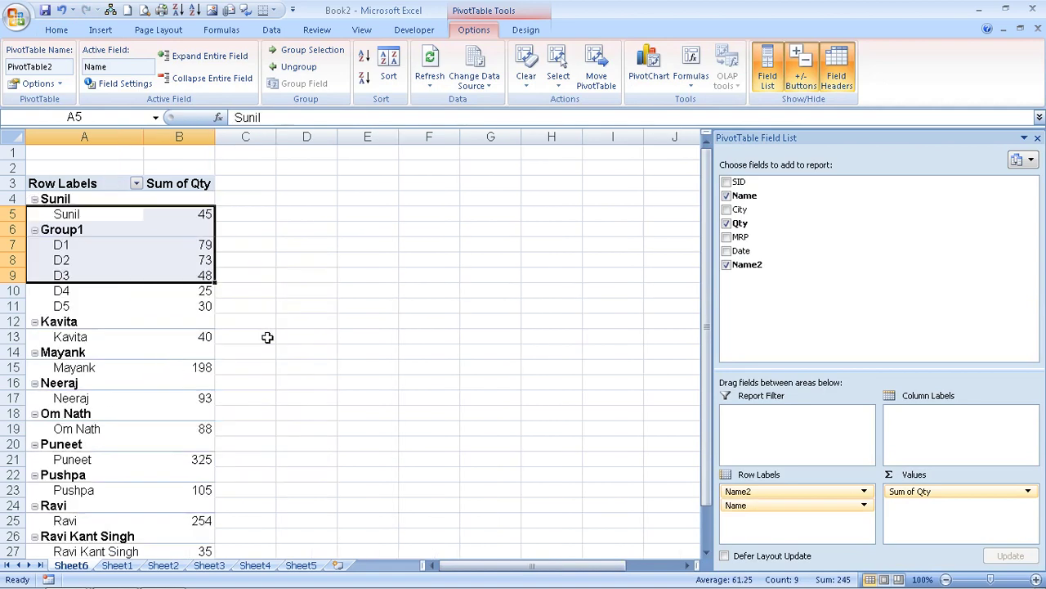
click(316, 347)
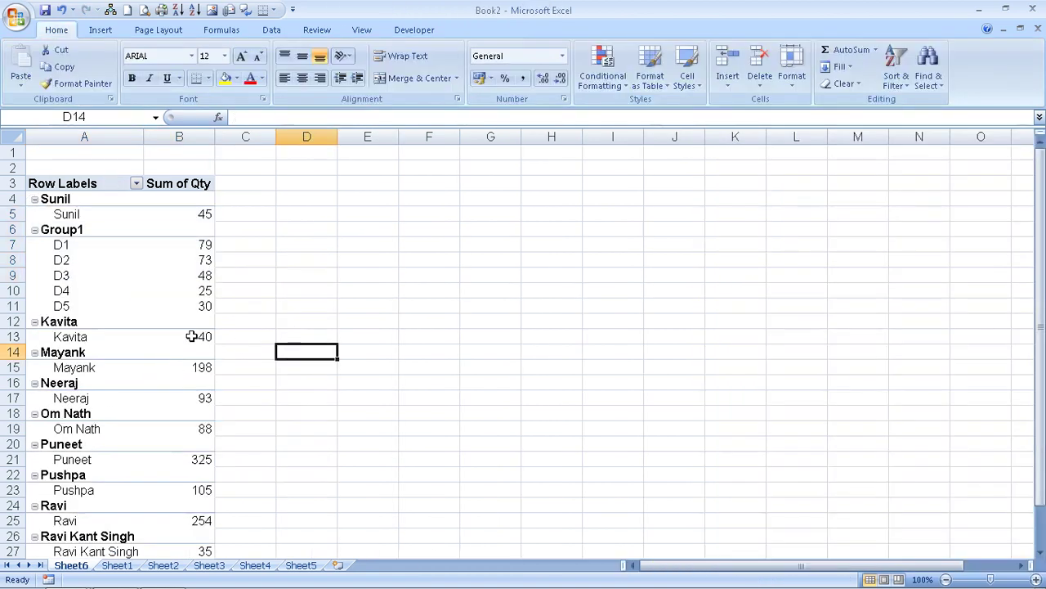
click(191, 335)
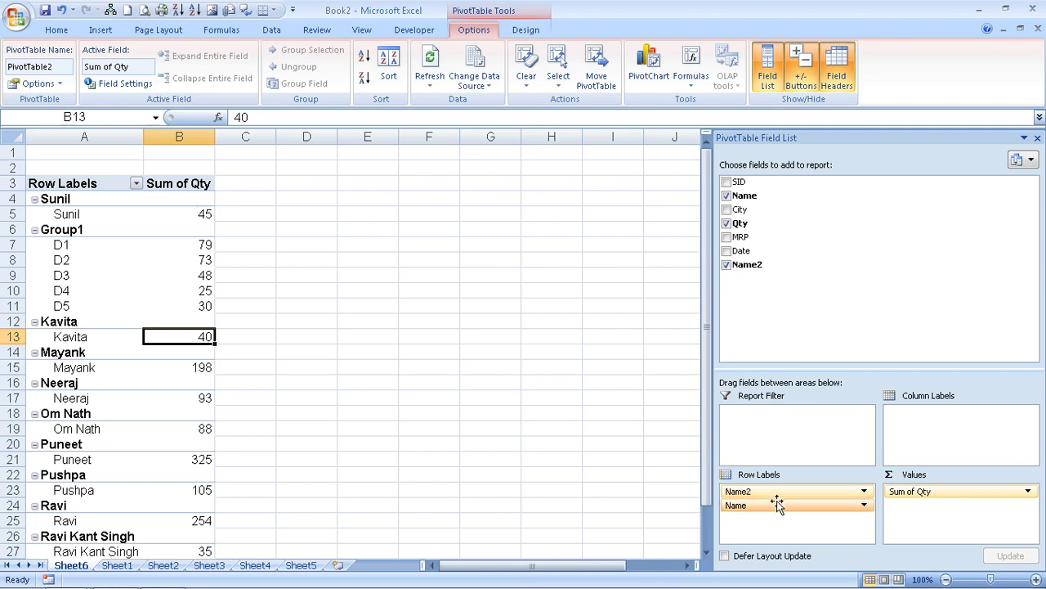
drag(777, 505, 495, 368)
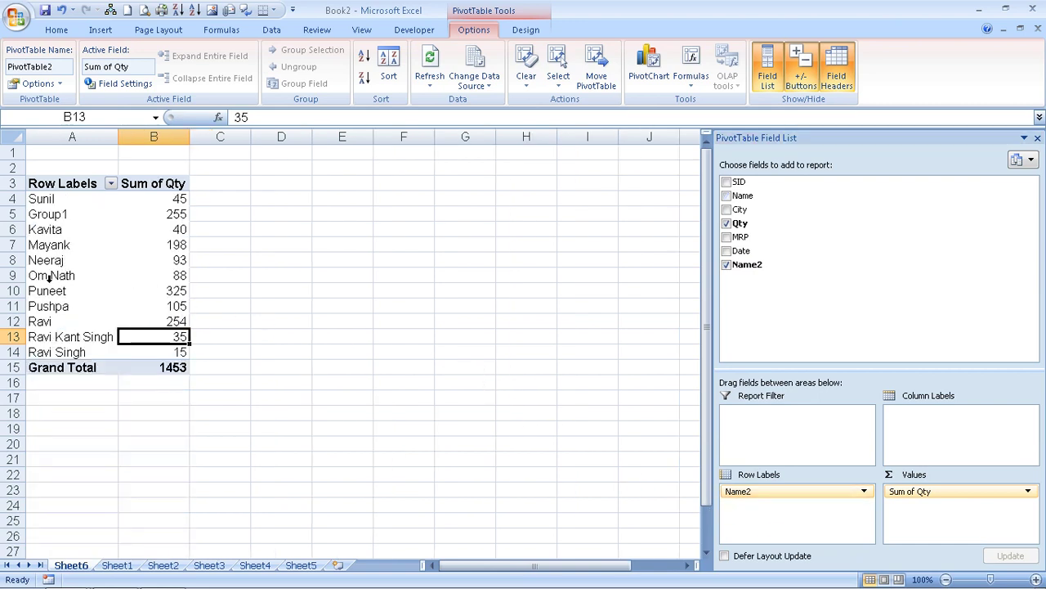
Change the Group1 label in cell A5 to 'D Group'
click(83, 216)
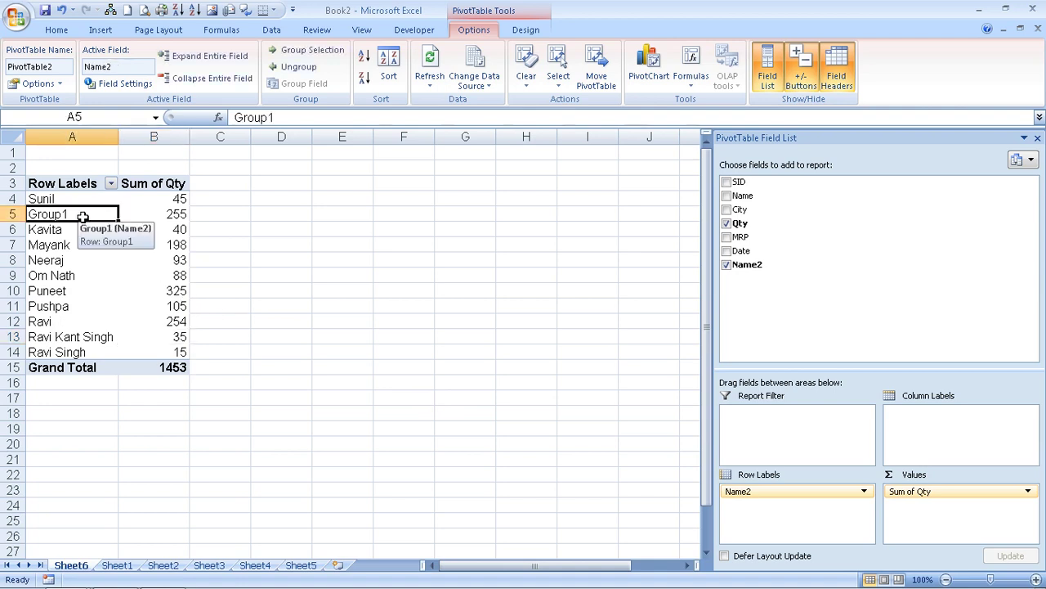
double_click(79, 217)
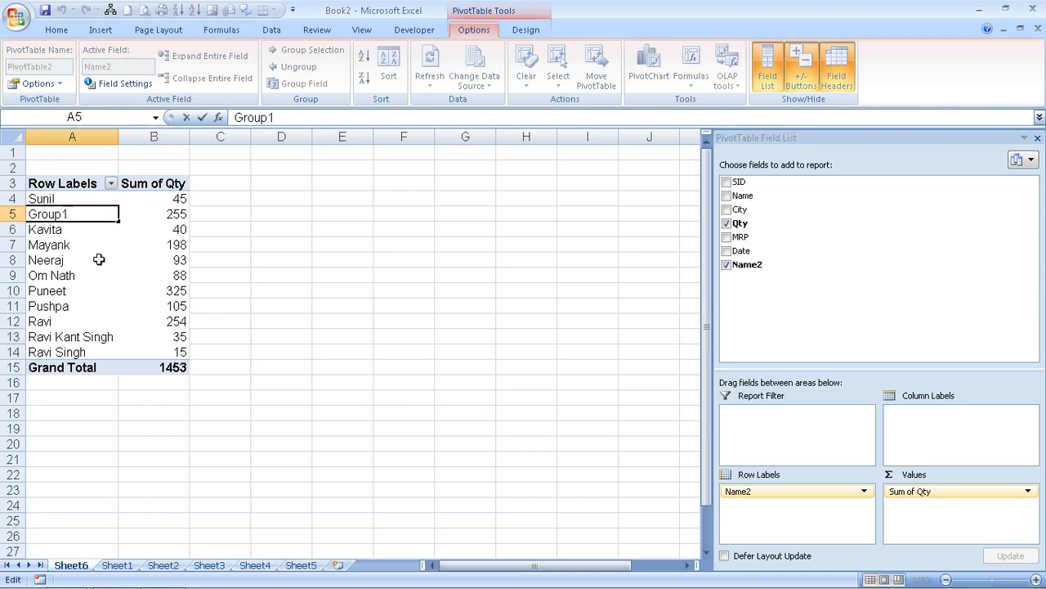
key(BackSpace)
text(d)
key(BackSpace)
text(D)
key(Return)
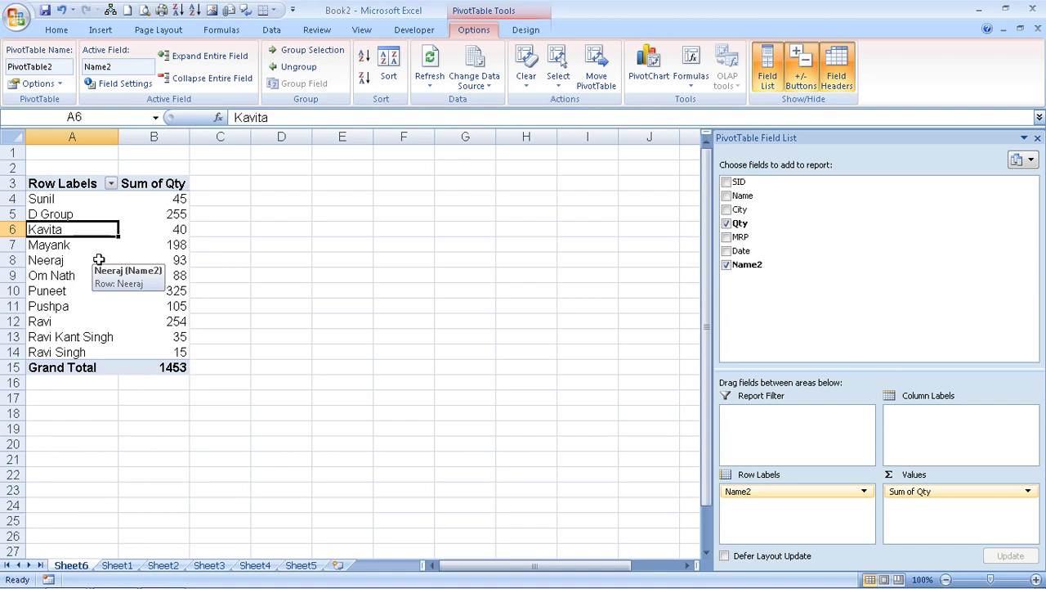
click(117, 565)
Go to the HighLight Cells Rules sheet and select employee data columns A through I
click(161, 565)
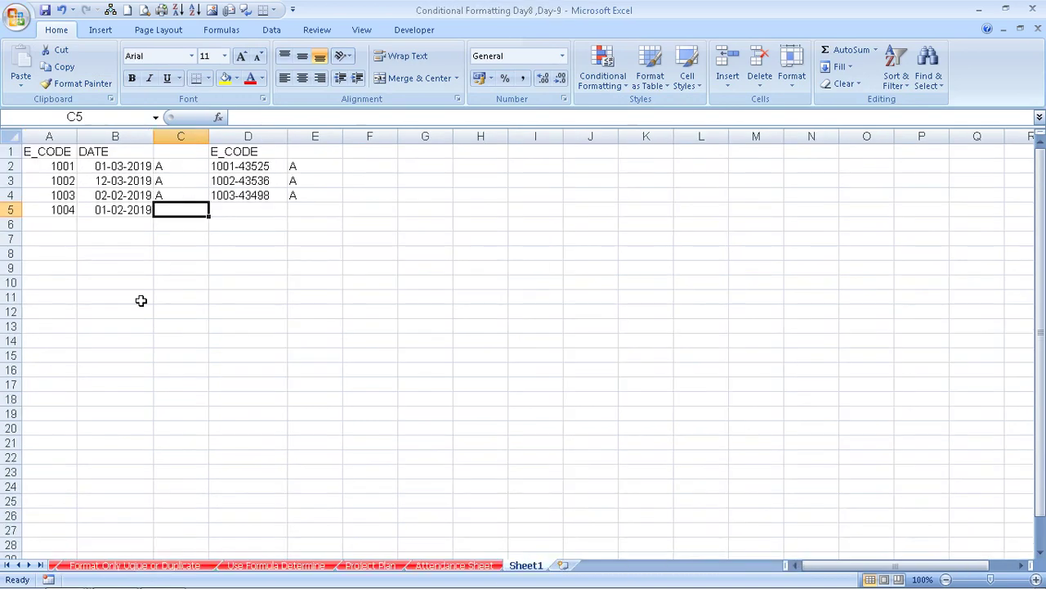
click(95, 566)
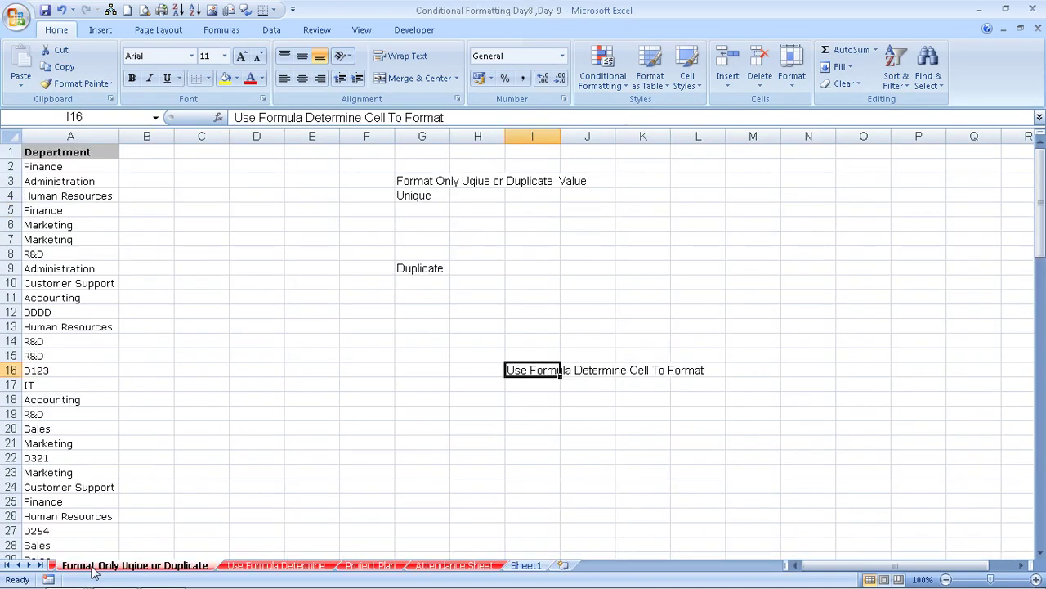
click(8, 564)
click(87, 565)
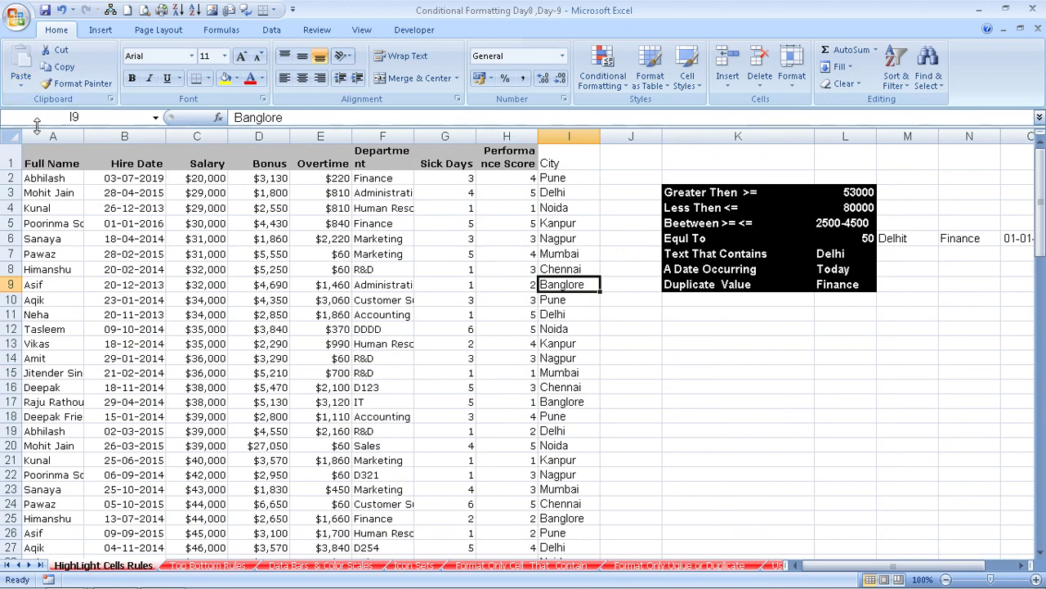
drag(53, 136, 550, 149)
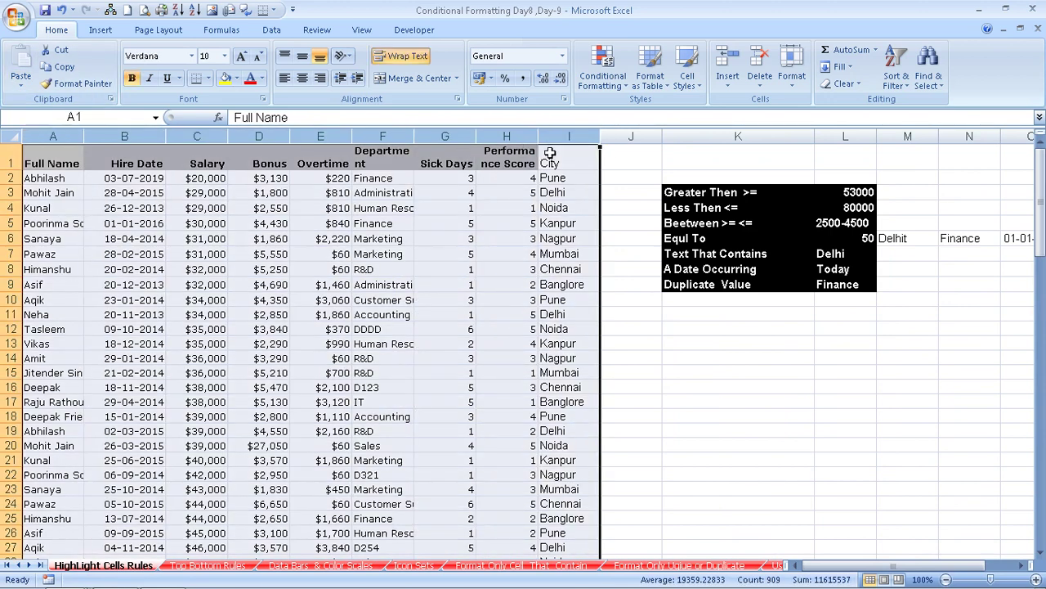
Paste the copied employee data into a new workbook, Book3
key(ctrl+c)
key(ctrl+n)
key(ctrl+v)
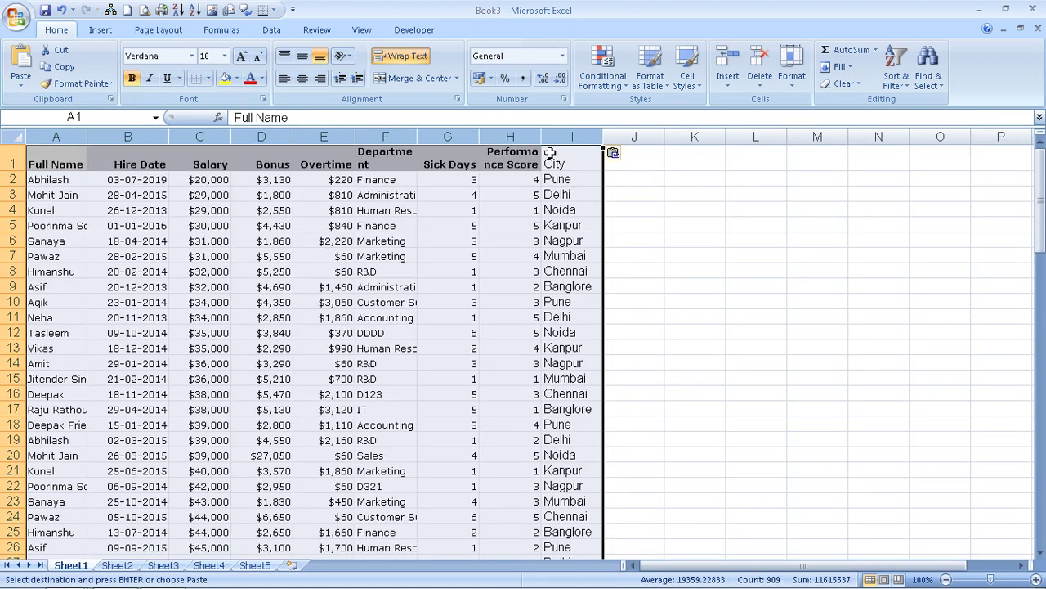
drag(37, 182, 46, 396)
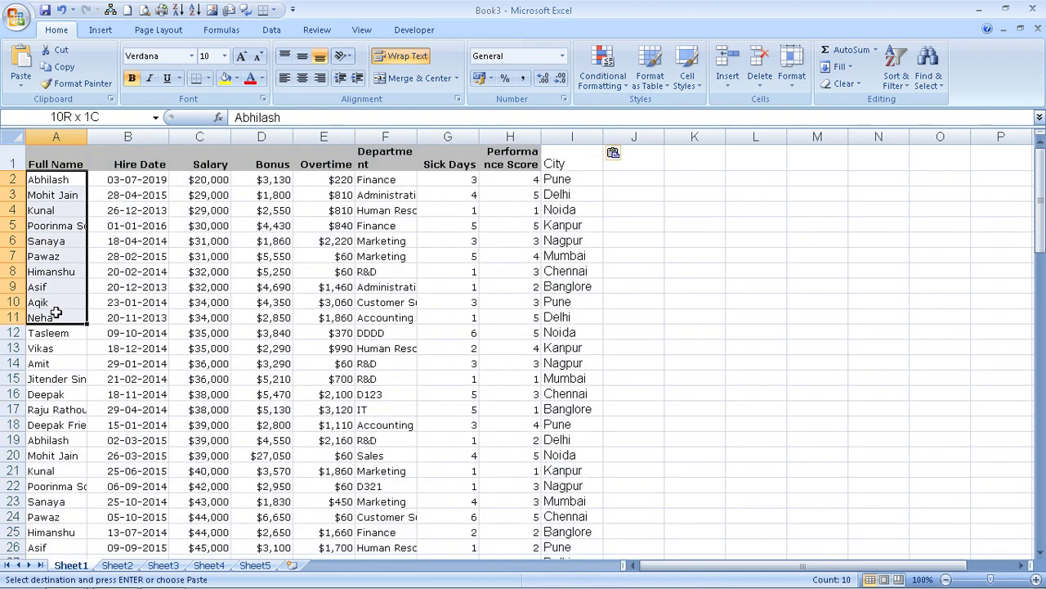
click(267, 194)
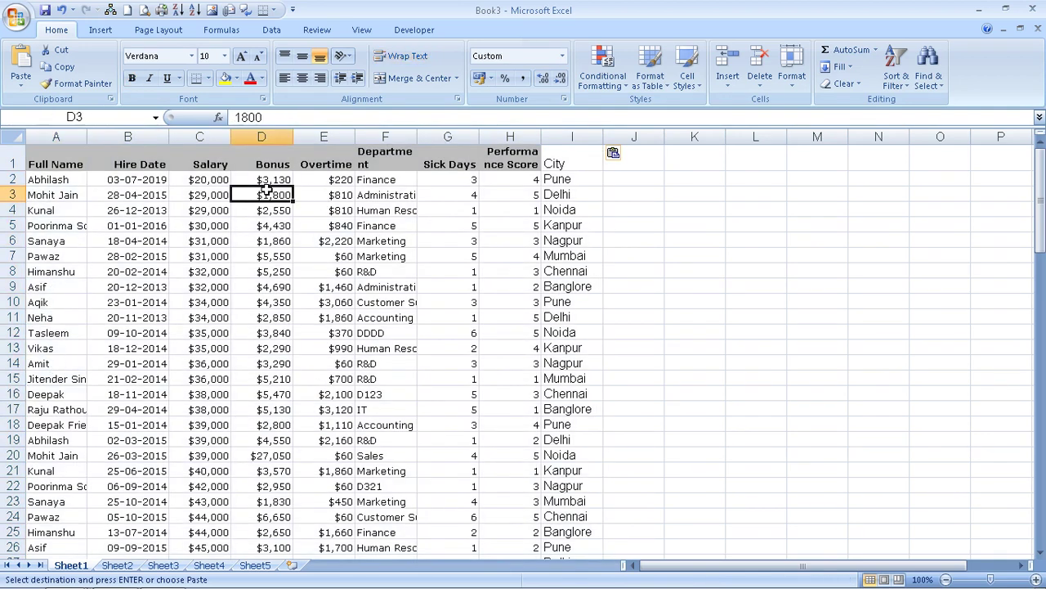
click(781, 286)
text(0)
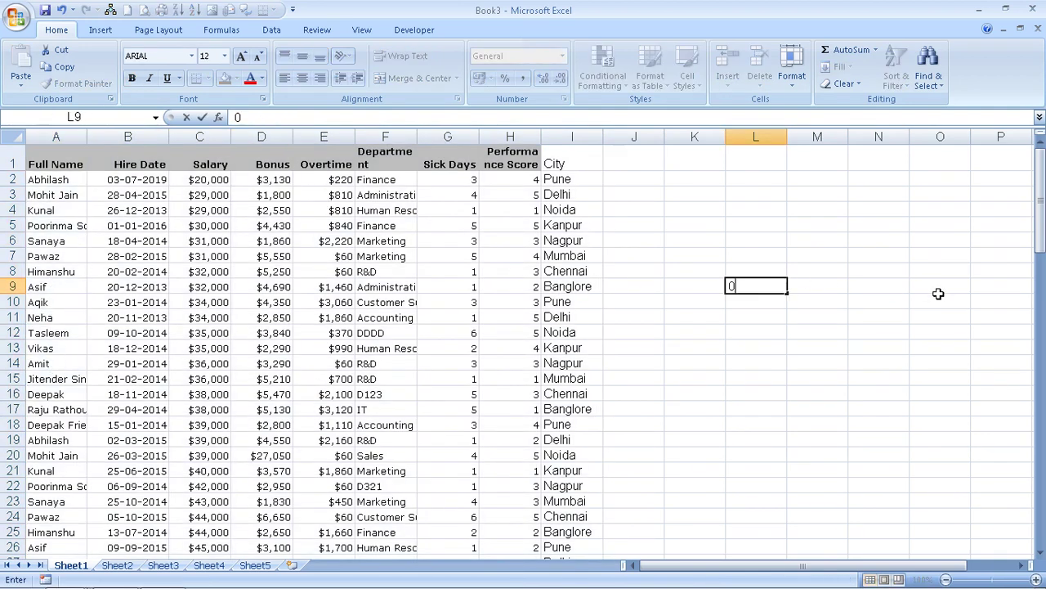
text(-20)
text(000)
key(Return)
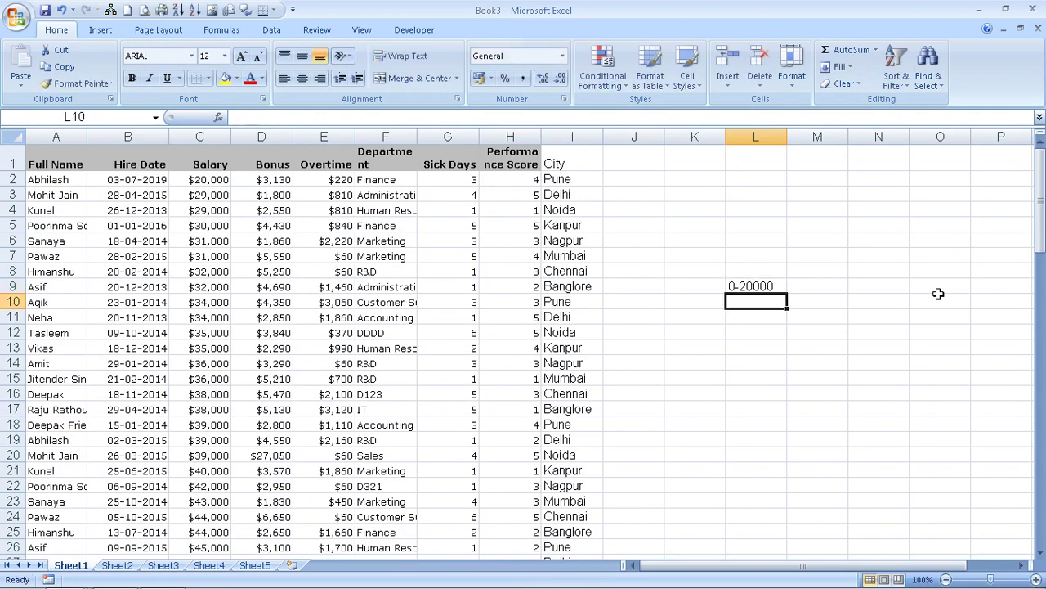
text(2000)
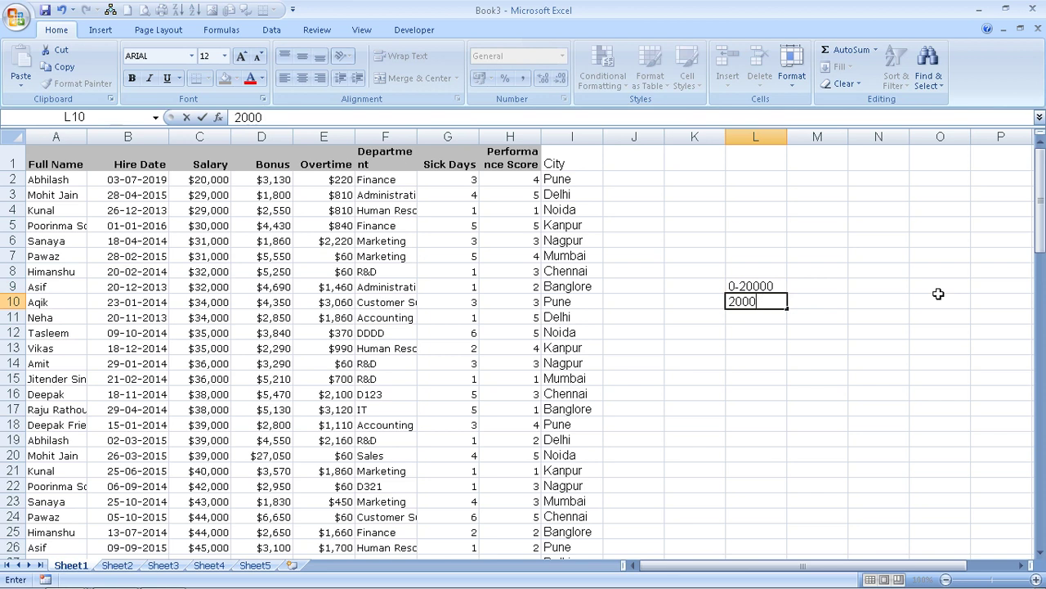
text(01-30000)
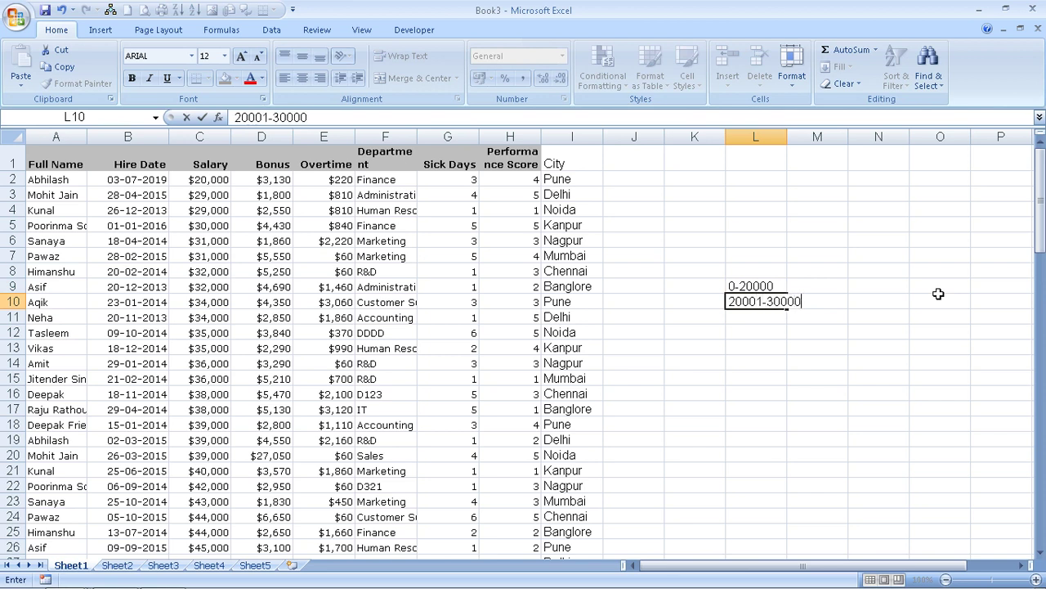
key(Return)
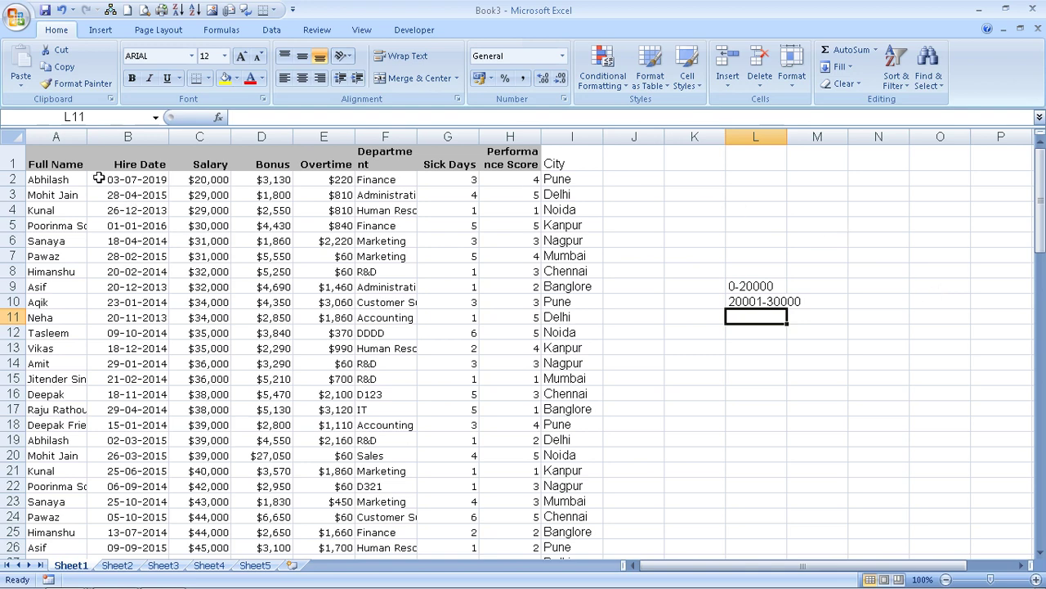
click(73, 162)
Create PivotTable3 on new Sheet6 with Salary as row labels and Count of Full Name as values
click(100, 30)
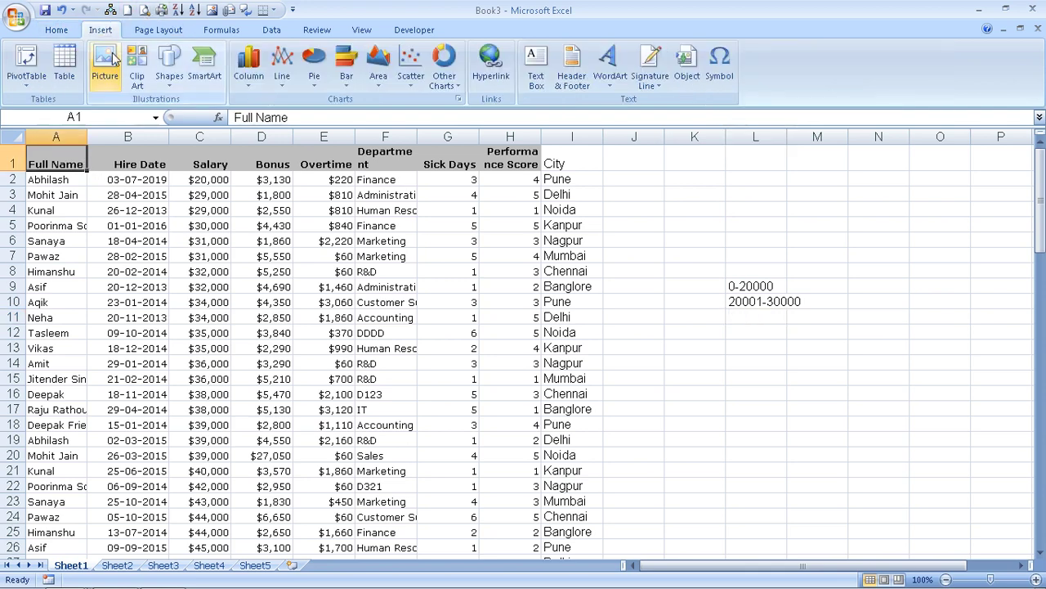
click(27, 85)
click(30, 99)
key(Return)
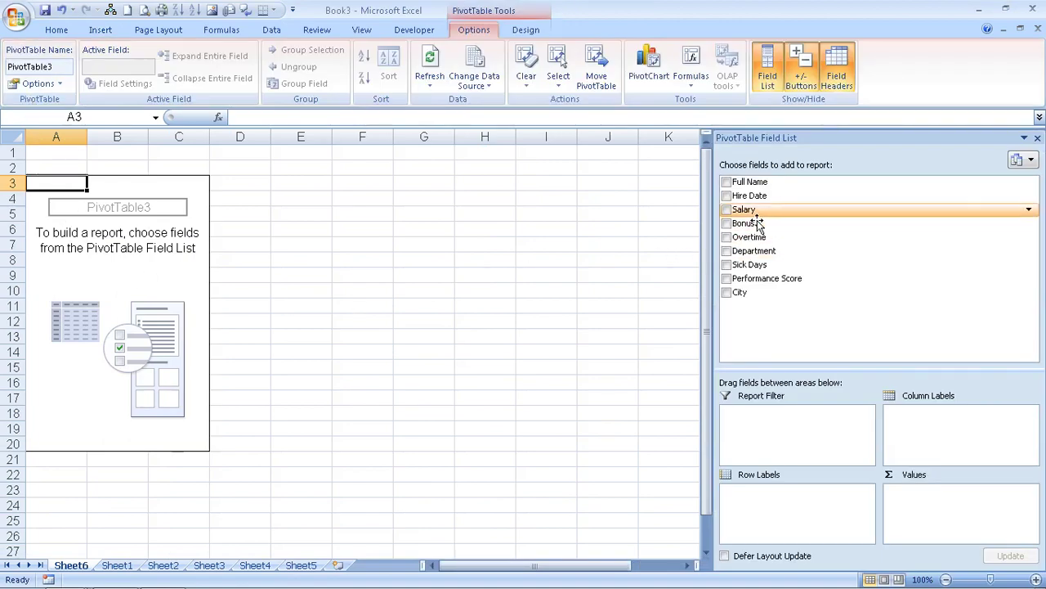
drag(744, 209, 744, 509)
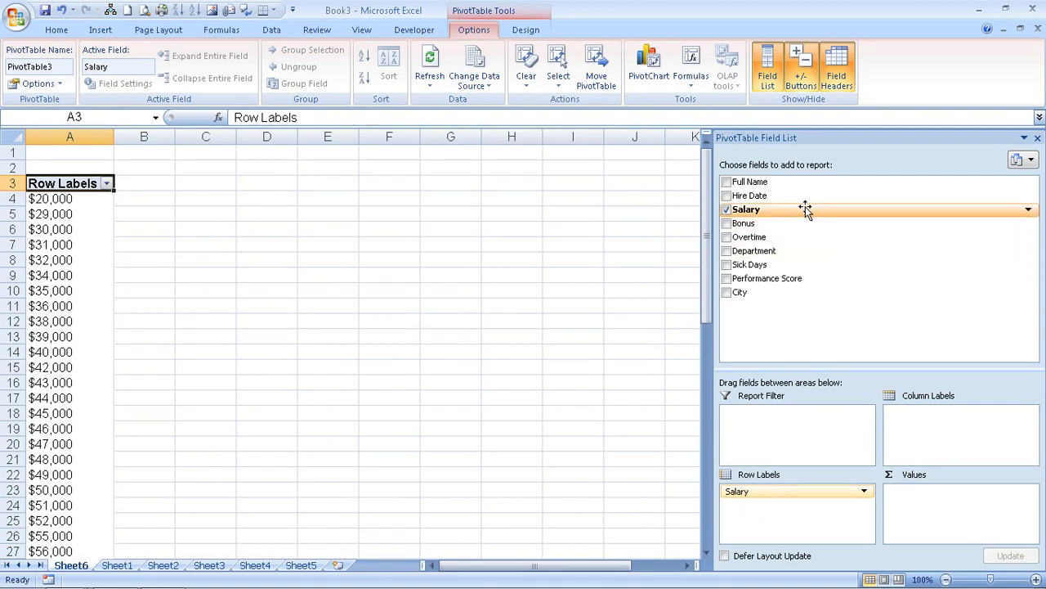
drag(806, 181, 904, 495)
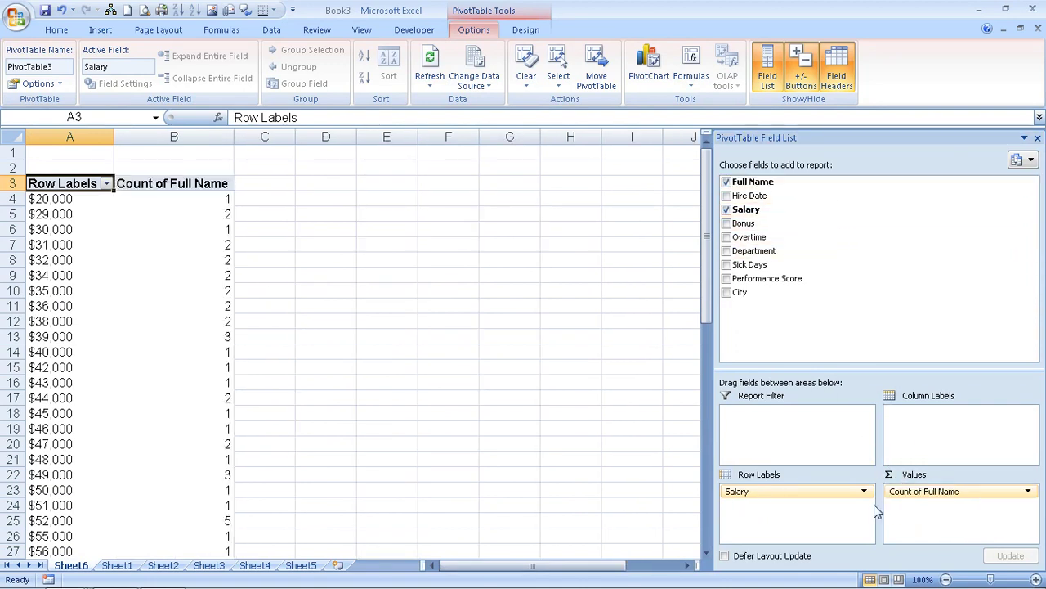
click(51, 277)
Group the Salary labels into 10000-wide bands ending at 149000
right_click(50, 276)
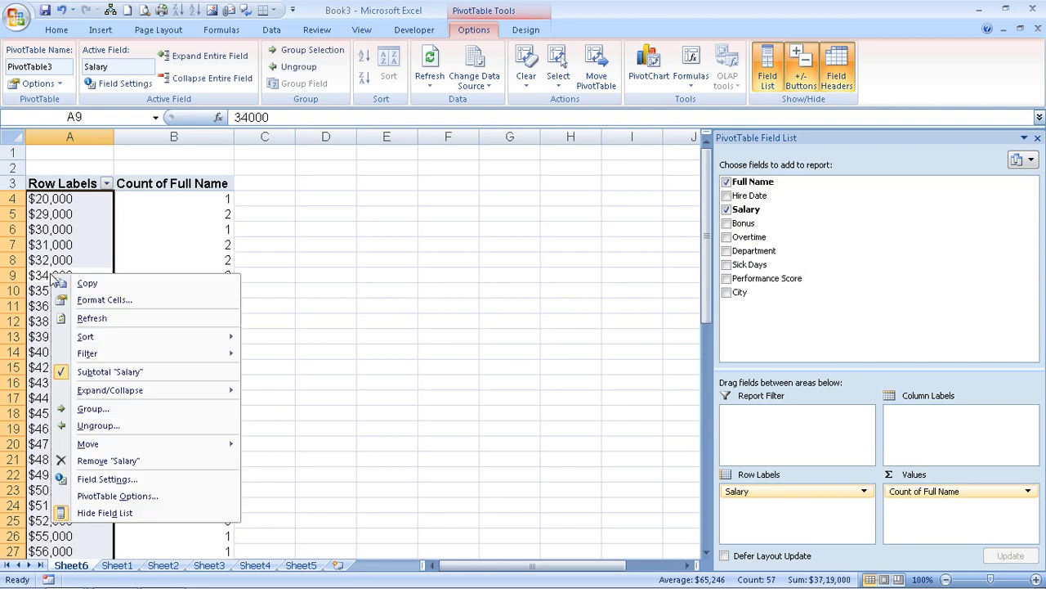
click(94, 412)
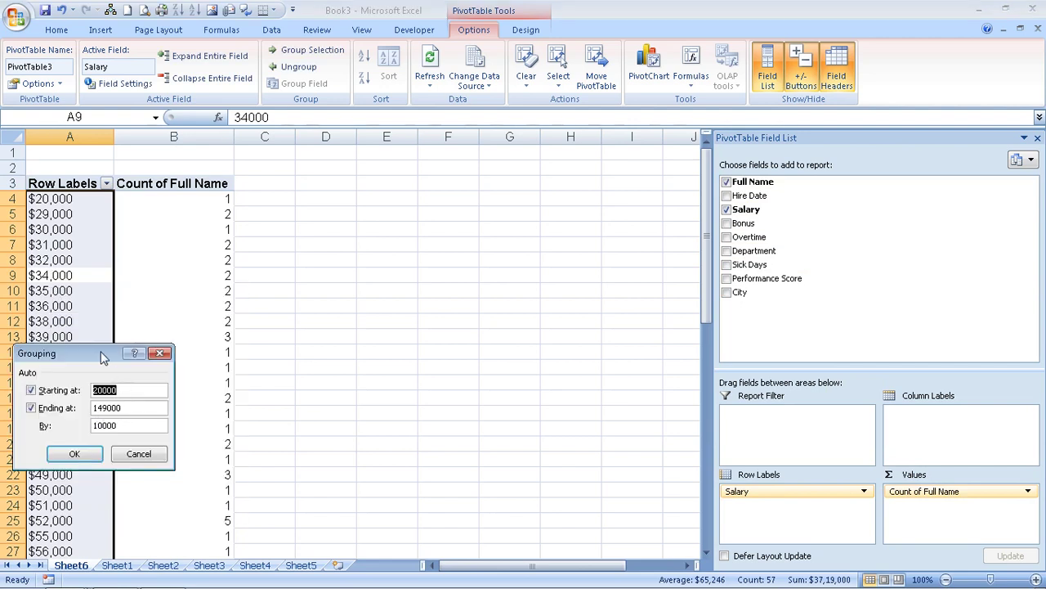
drag(101, 354, 505, 175)
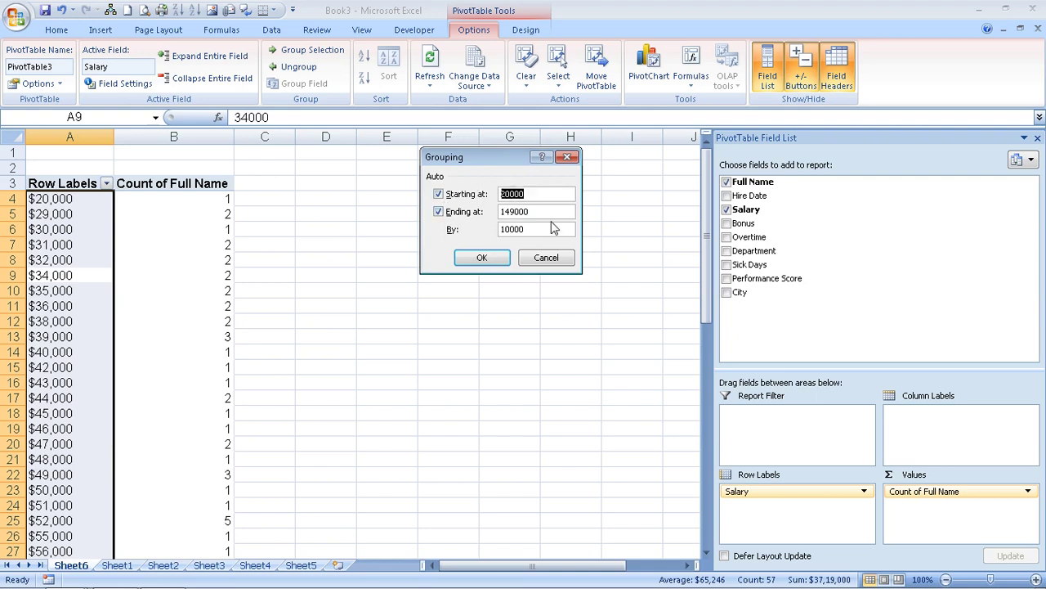
drag(556, 212, 490, 210)
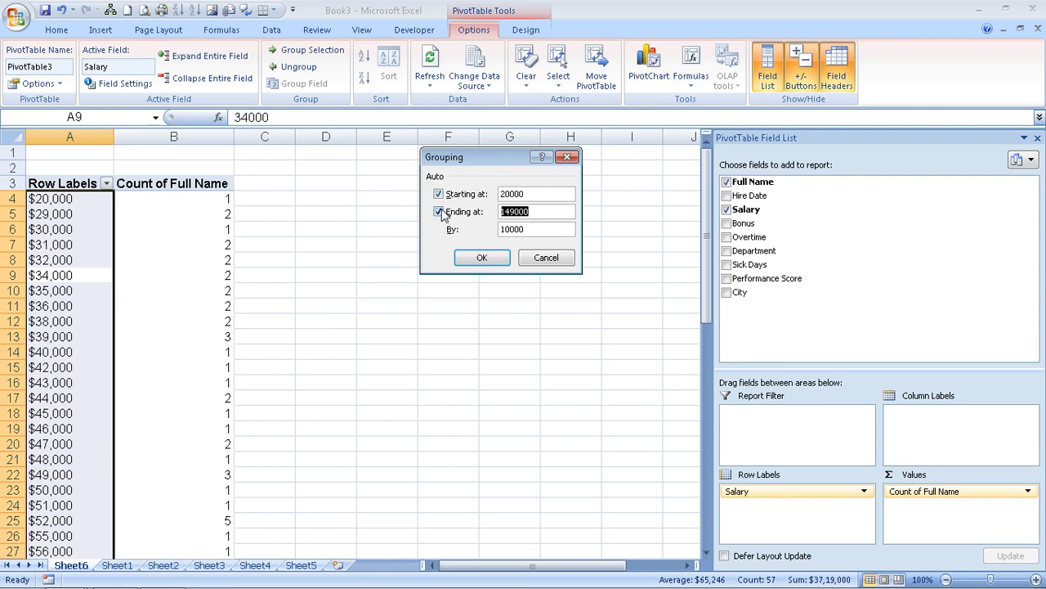
drag(545, 231, 477, 222)
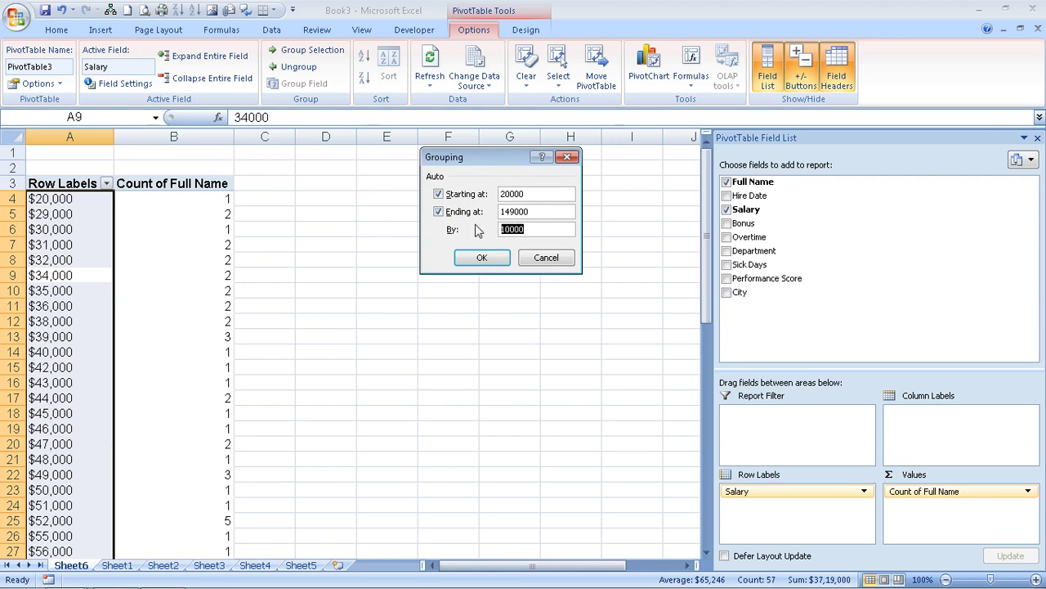
click(472, 257)
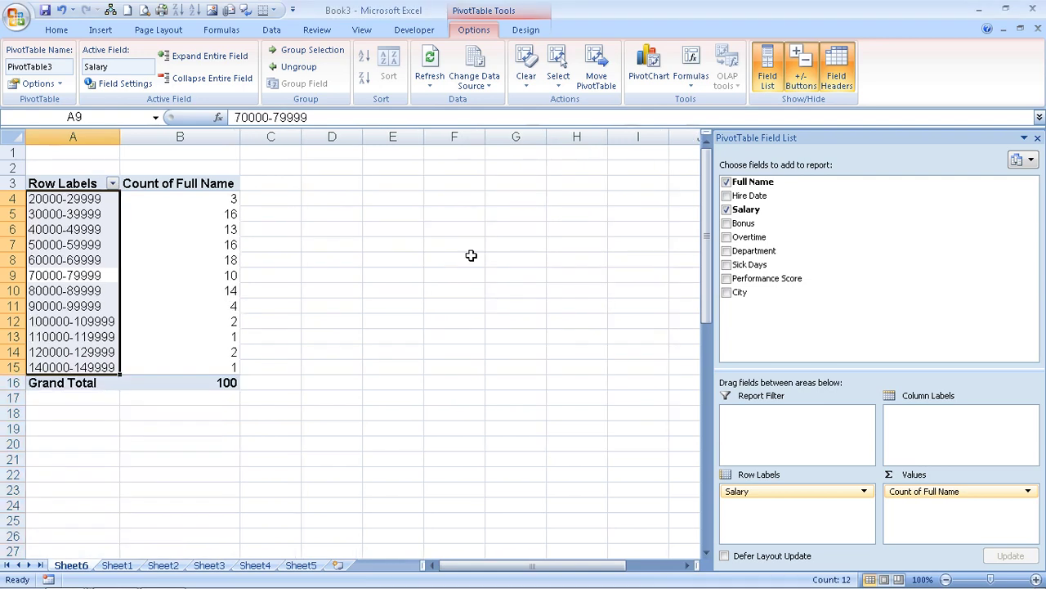
click(469, 289)
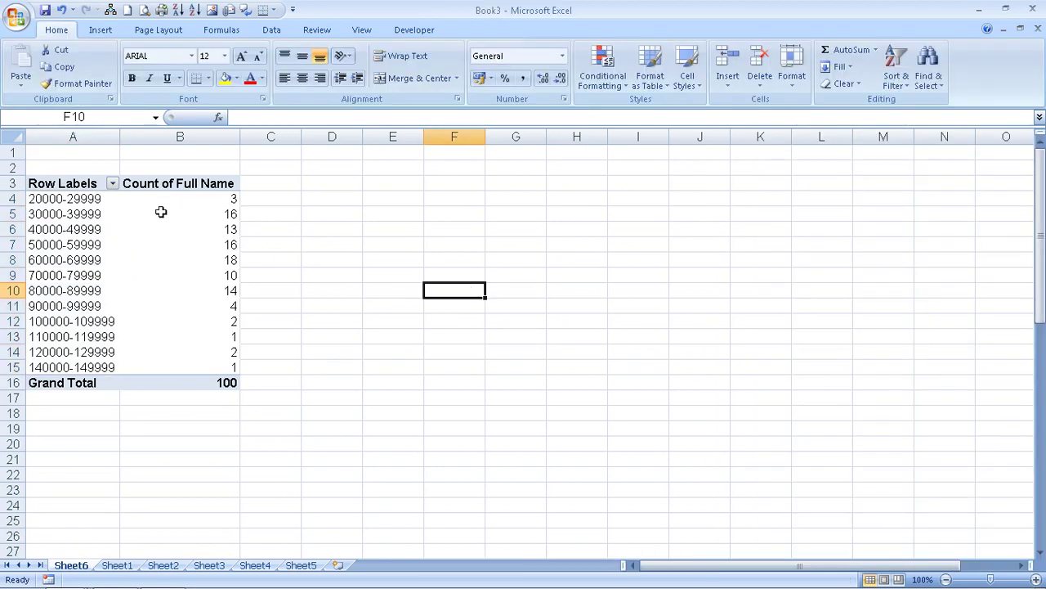
click(222, 213)
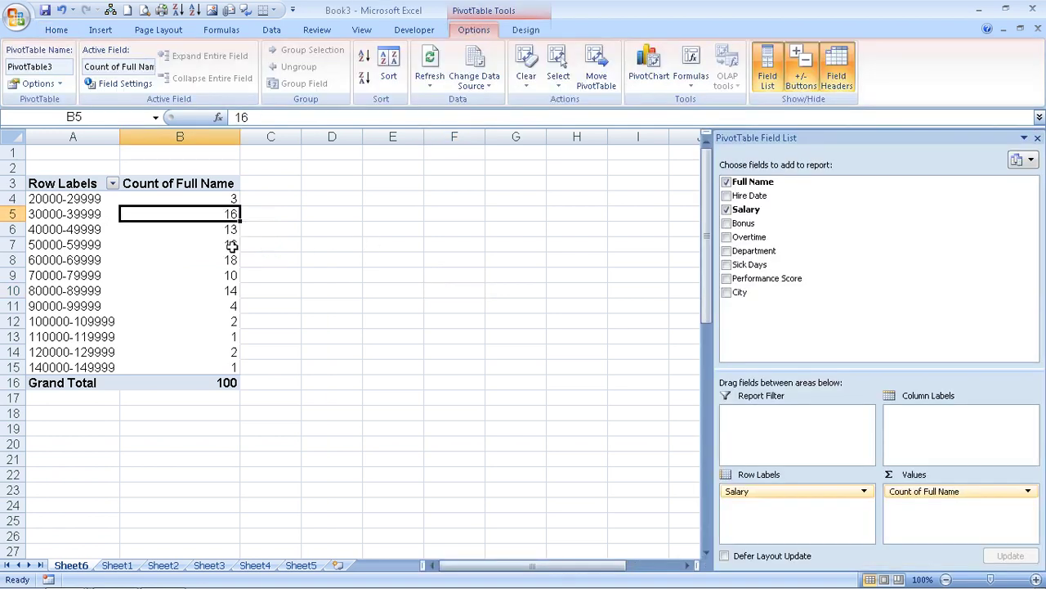
click(219, 227)
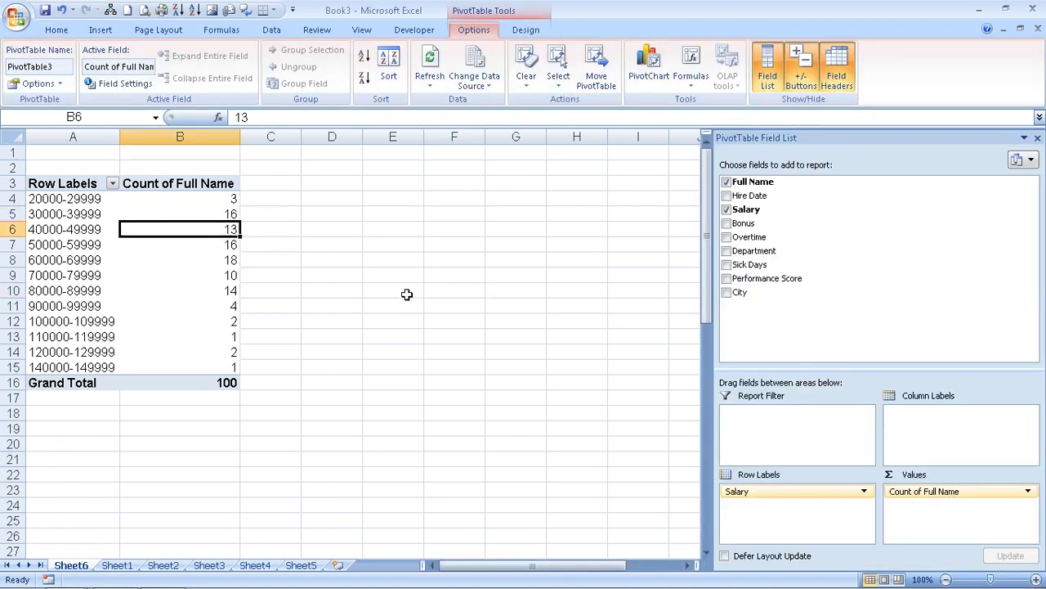
click(212, 244)
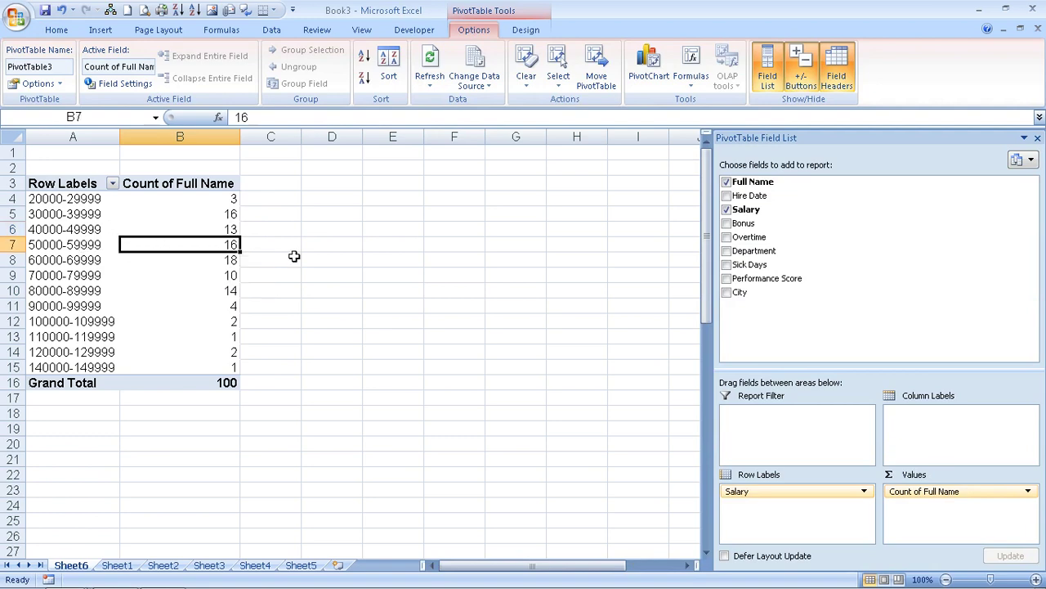
double_click(209, 244)
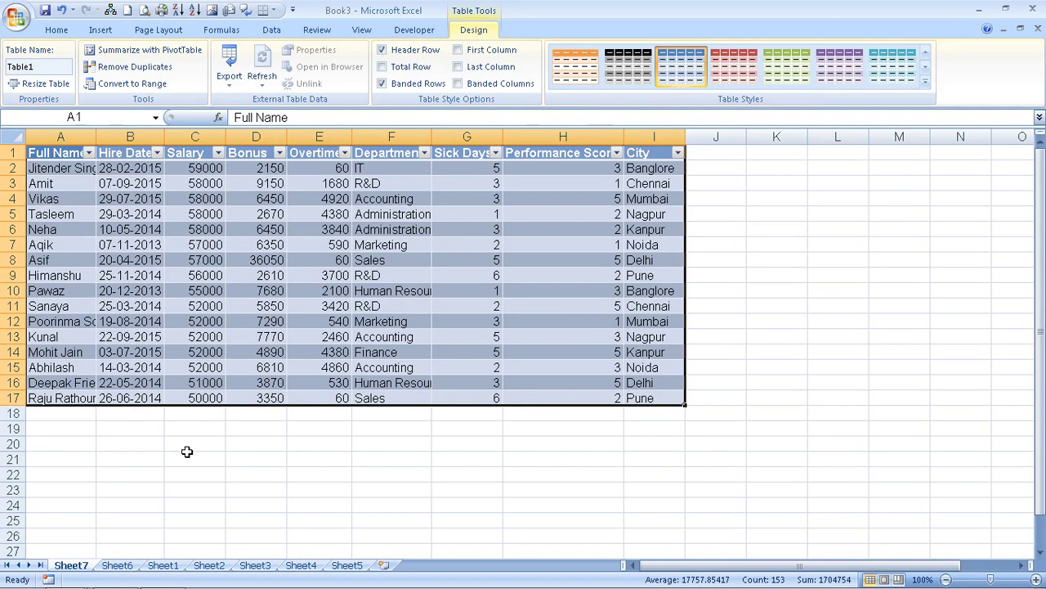
click(254, 566)
click(171, 566)
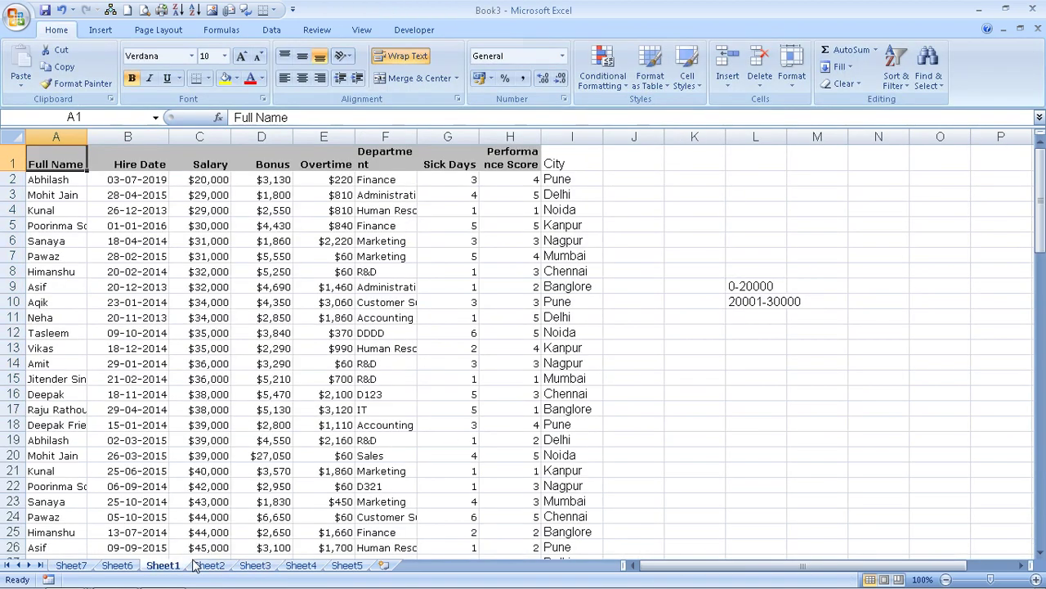
click(114, 566)
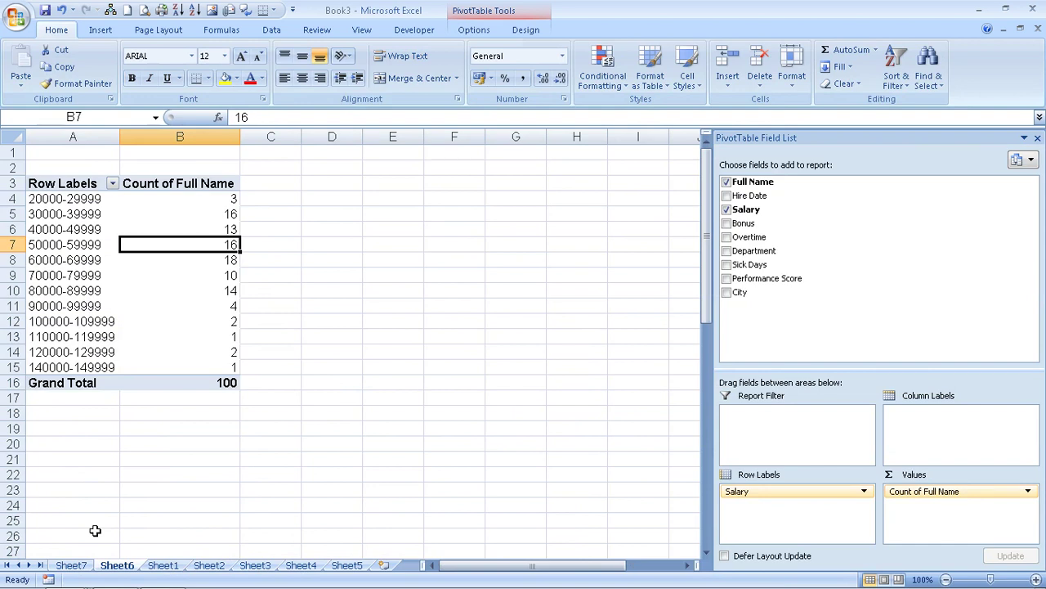
Regroup the salary row labels into 15000-wide bands
right_click(71, 250)
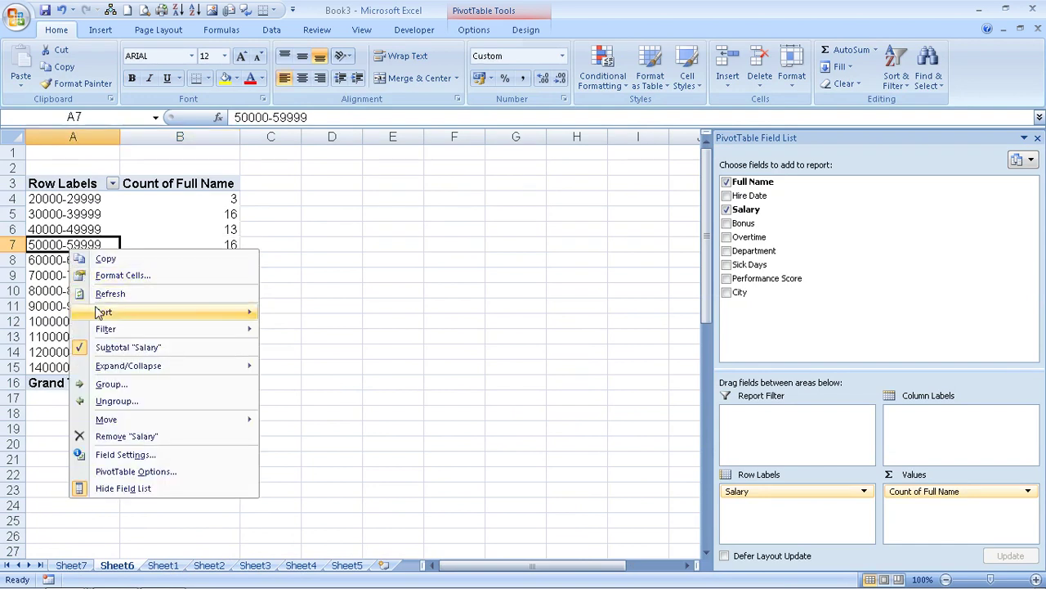
click(120, 384)
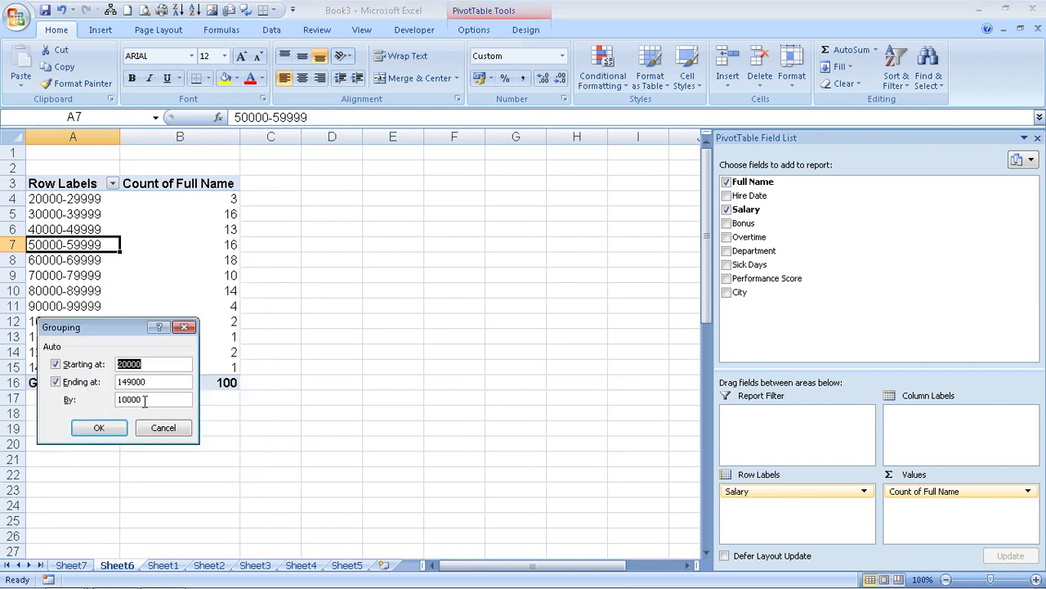
click(144, 401)
text(00)
key(Return)
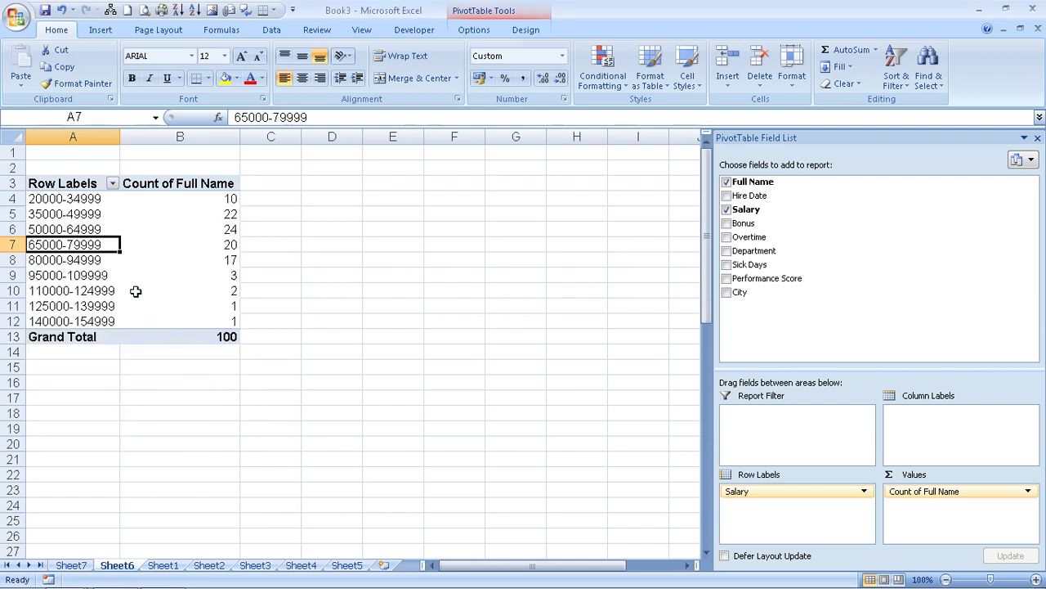
Regroup the salary bands with an interval of 30000
right_click(105, 286)
click(170, 418)
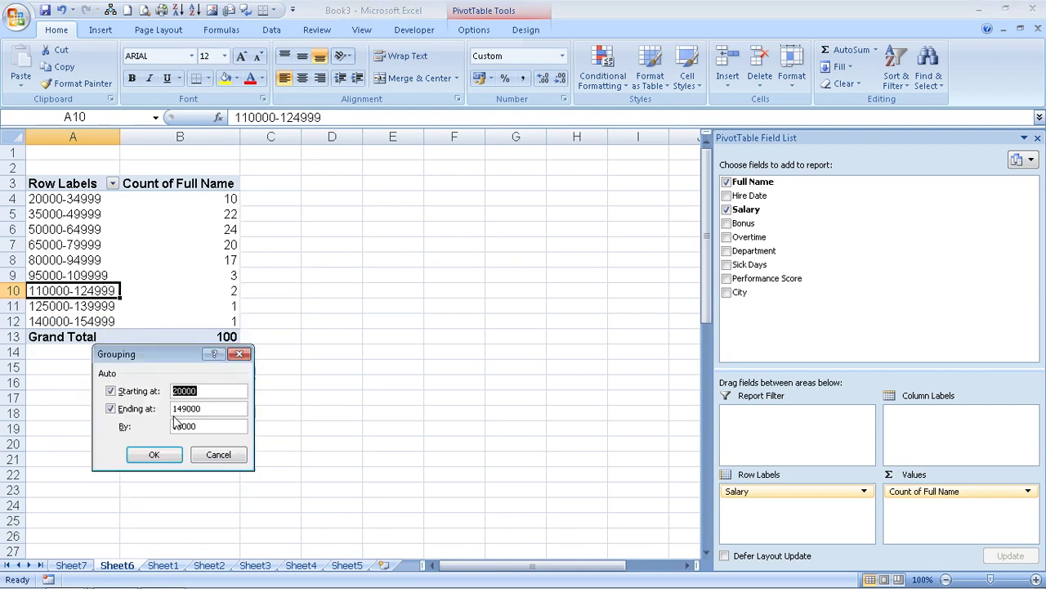
drag(179, 426, 189, 426)
key(Return)
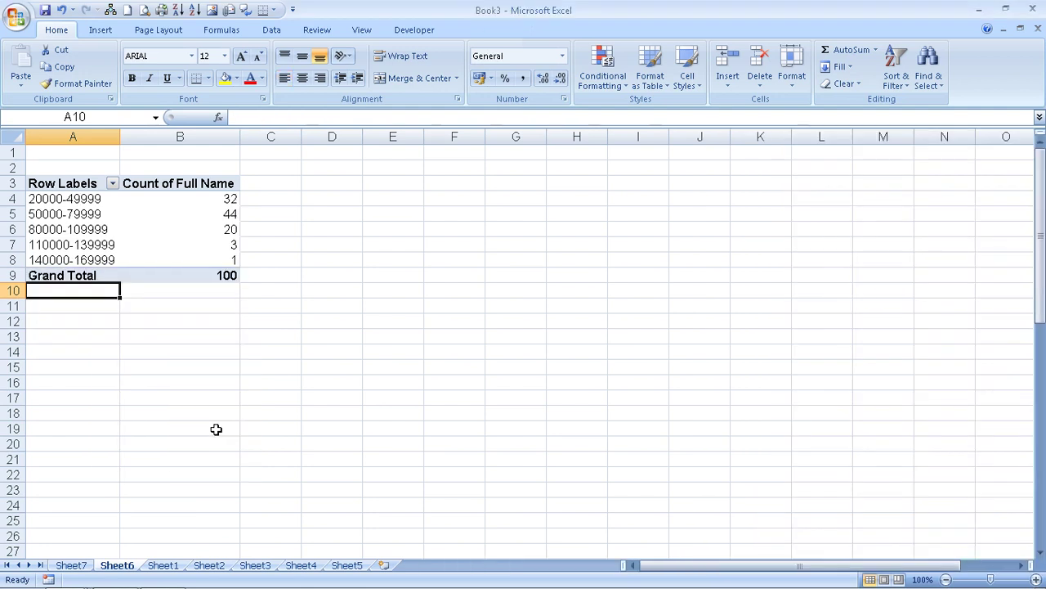
Regroup salaries into 100-wide bands, then return to the Sheet1 employee table
right_click(59, 232)
click(104, 370)
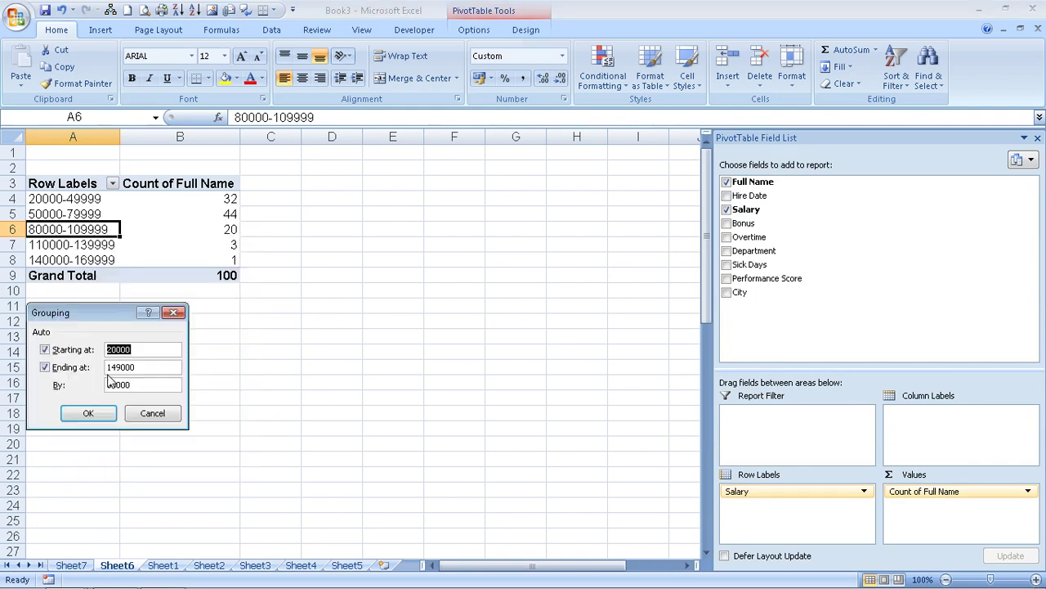
key(Tab)
key(Tab)
key(Tab)
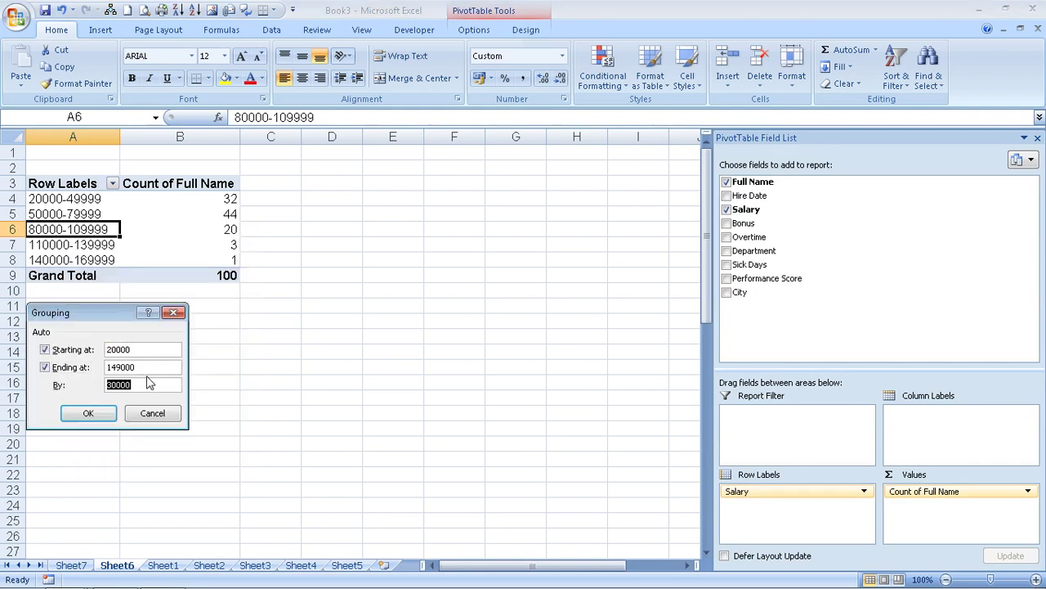
text(100)
key(Return)
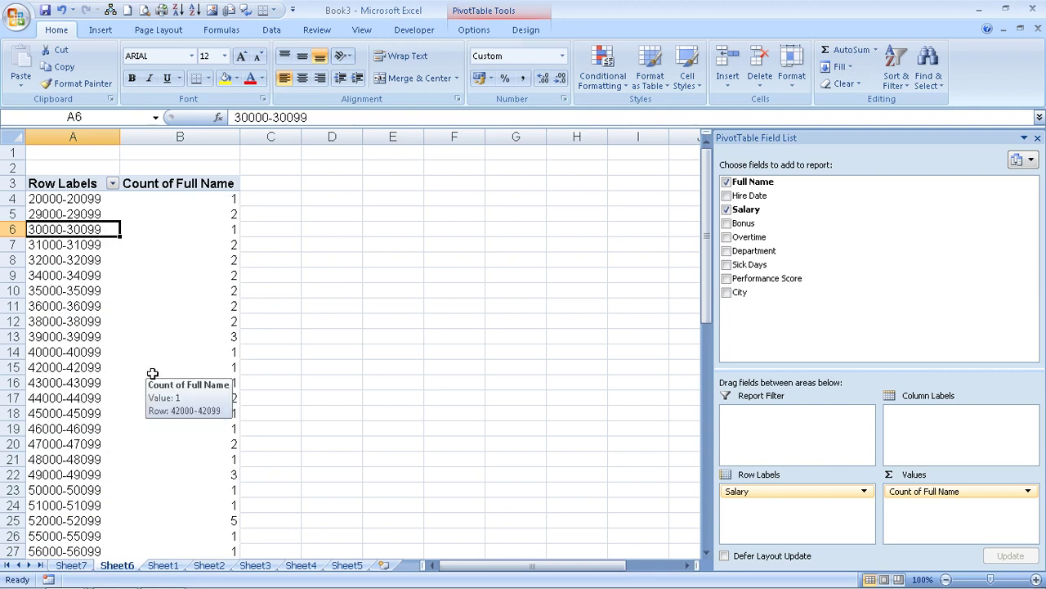
click(173, 566)
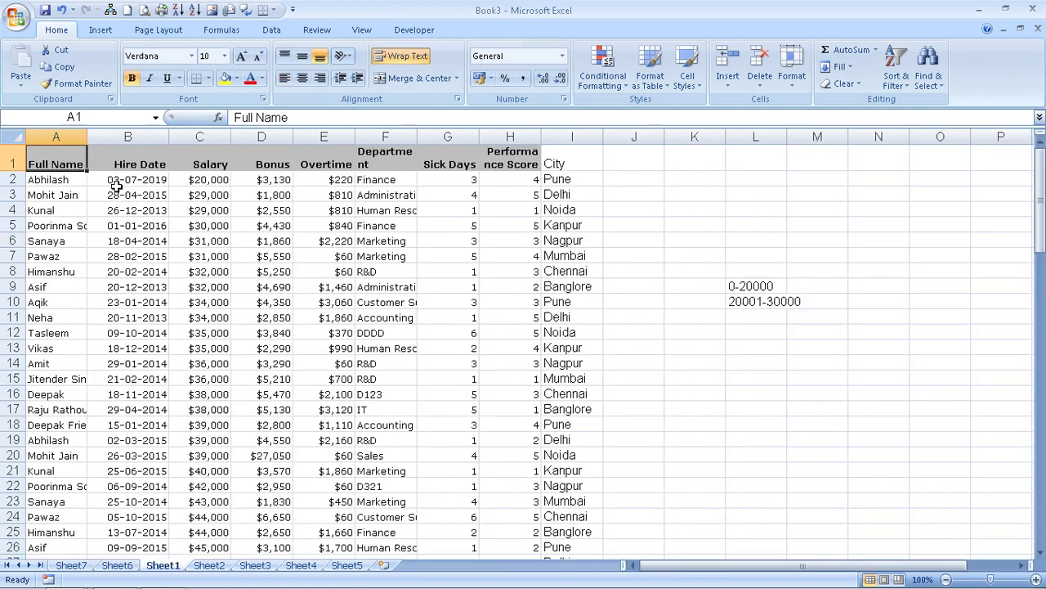
Insert a PivotTable on a new sheet with Hire Date as rows and Count of Full Name as values
drag(116, 185, 118, 348)
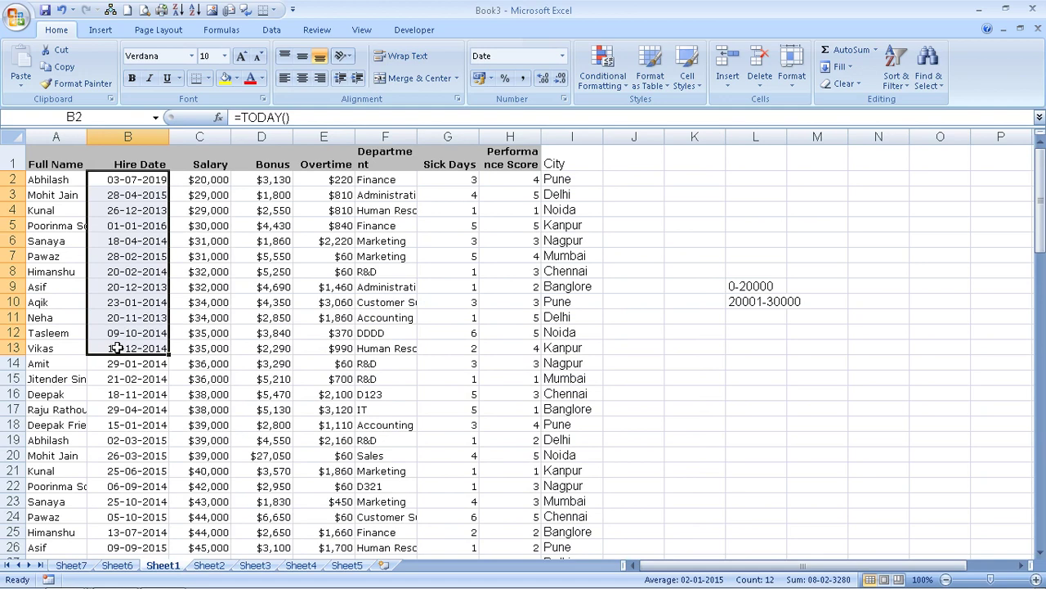
right_click(127, 164)
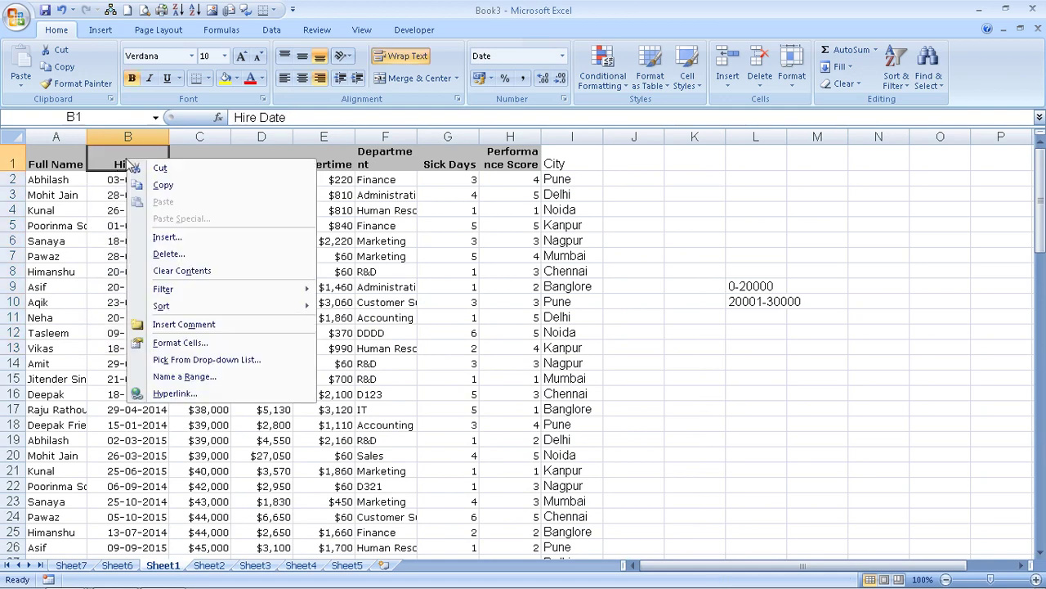
click(100, 31)
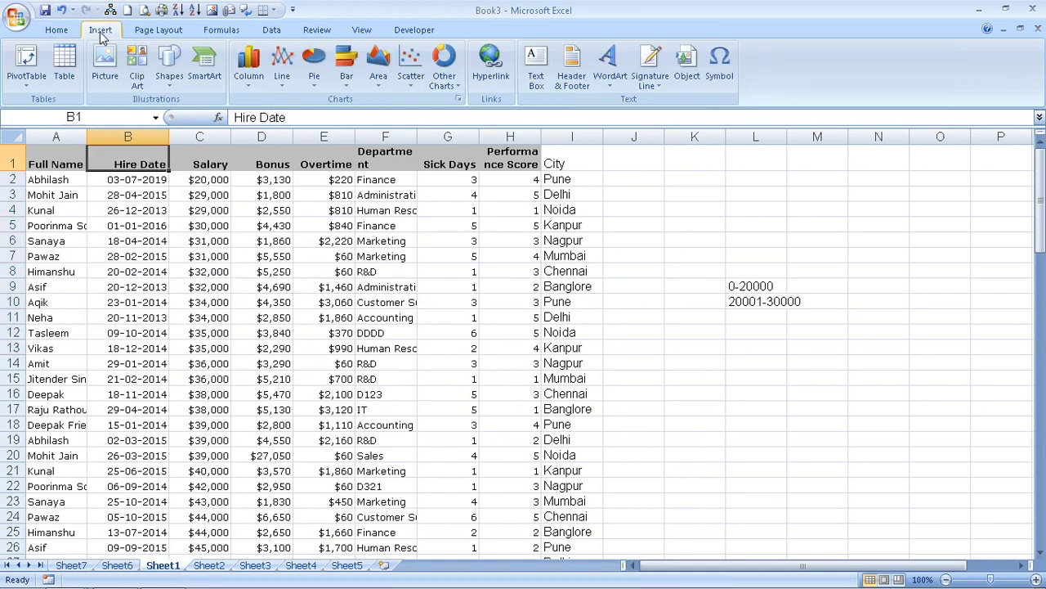
click(25, 82)
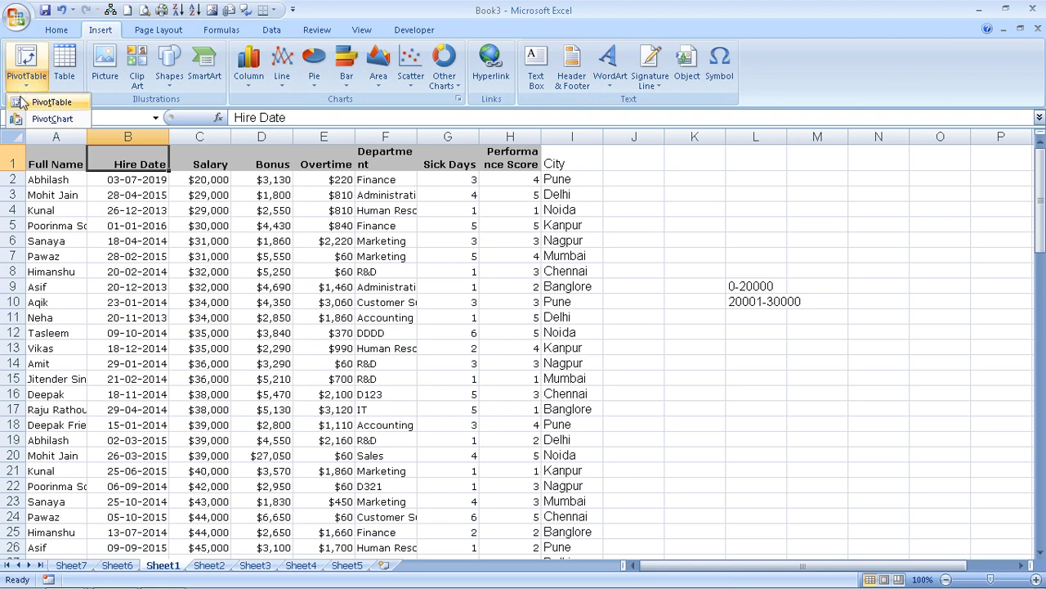
click(24, 102)
click(401, 224)
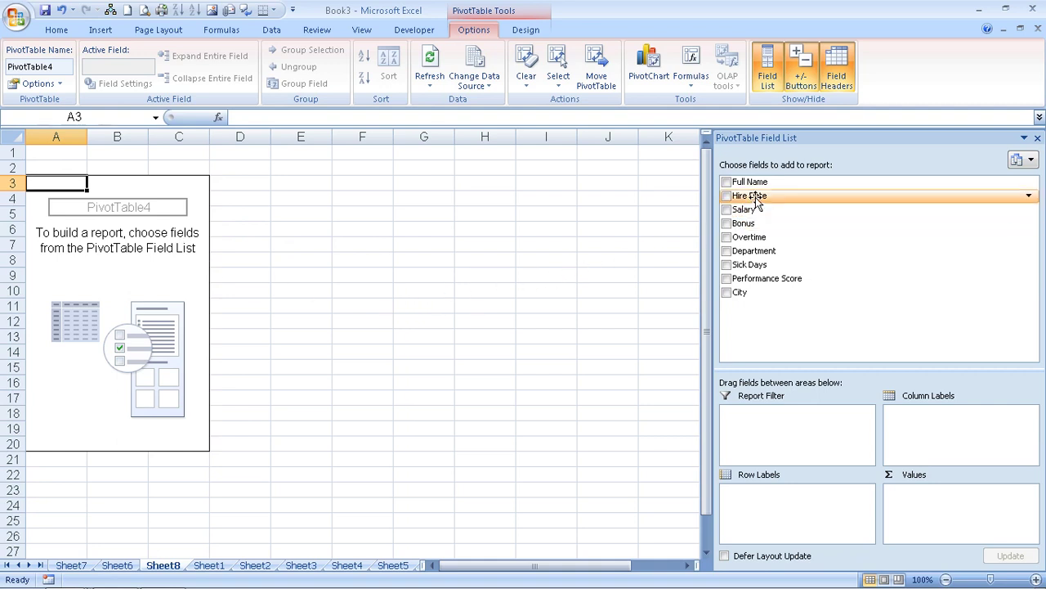
drag(756, 200, 801, 532)
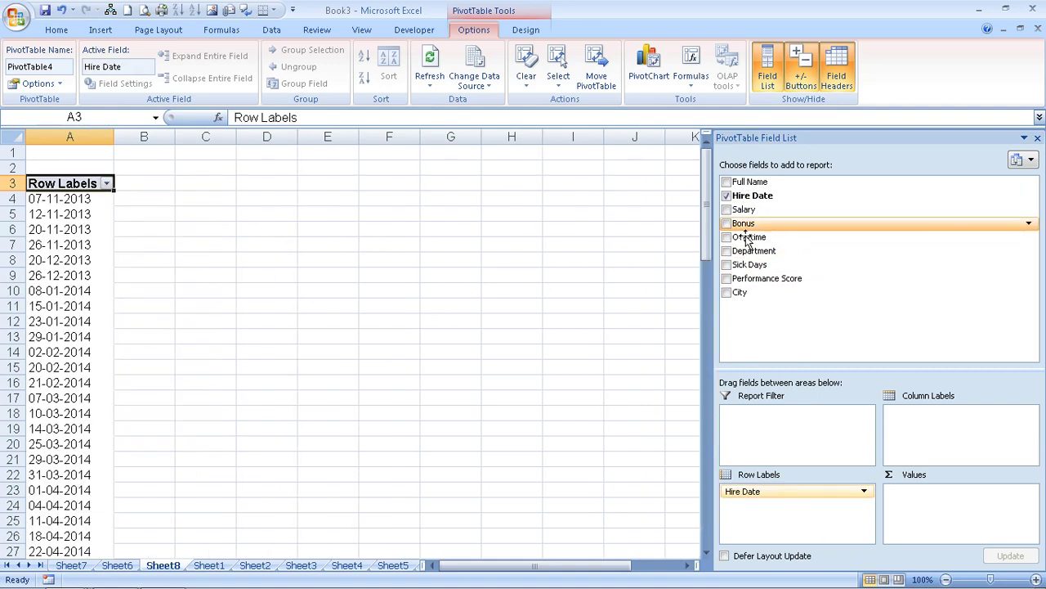
drag(750, 181, 961, 515)
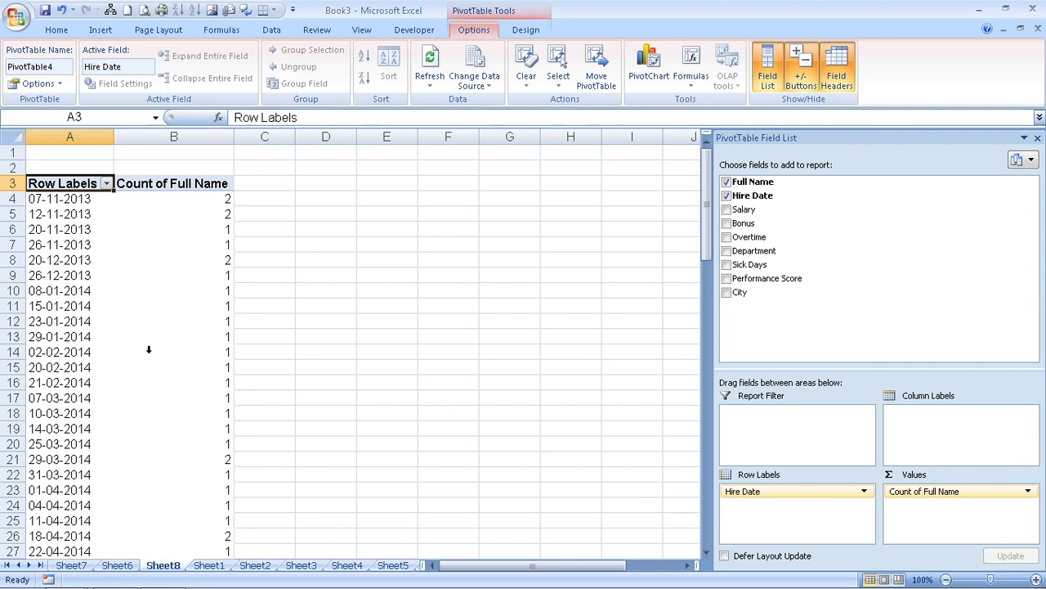
Group the pivot's hire dates by Years only
right_click(64, 274)
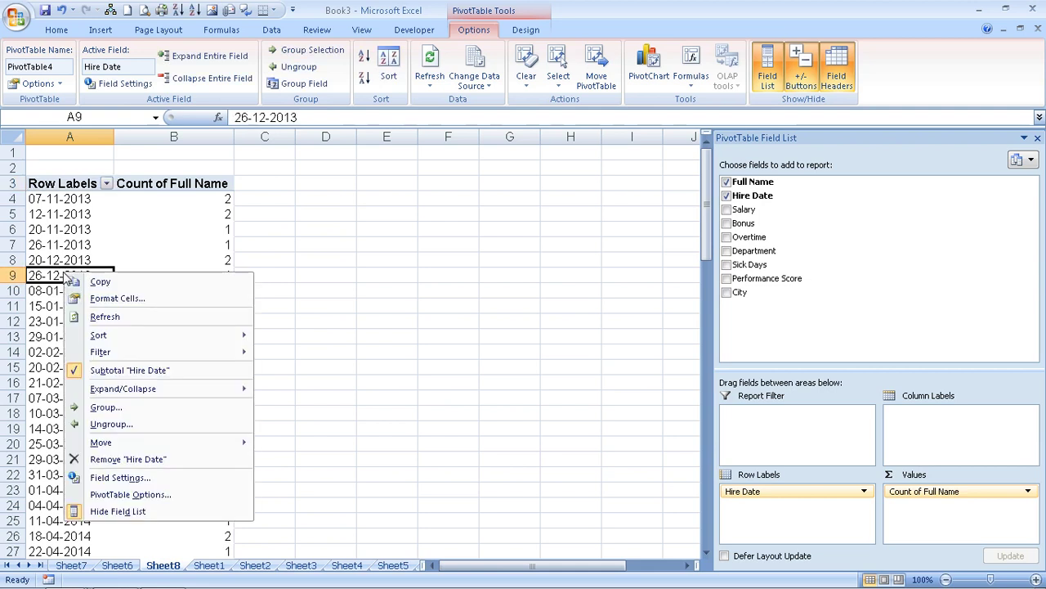
click(107, 407)
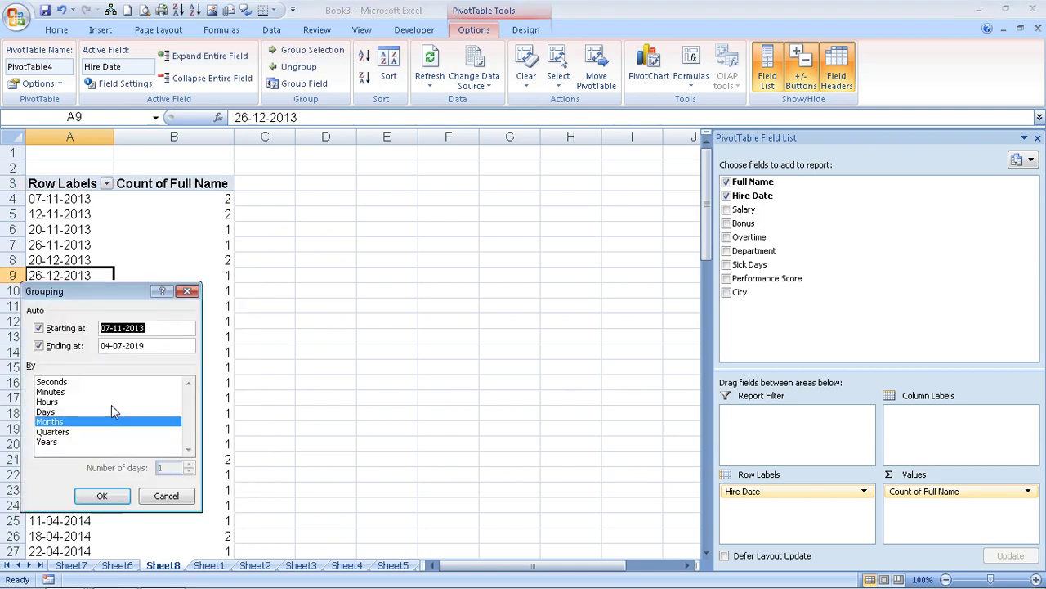
drag(90, 294, 430, 215)
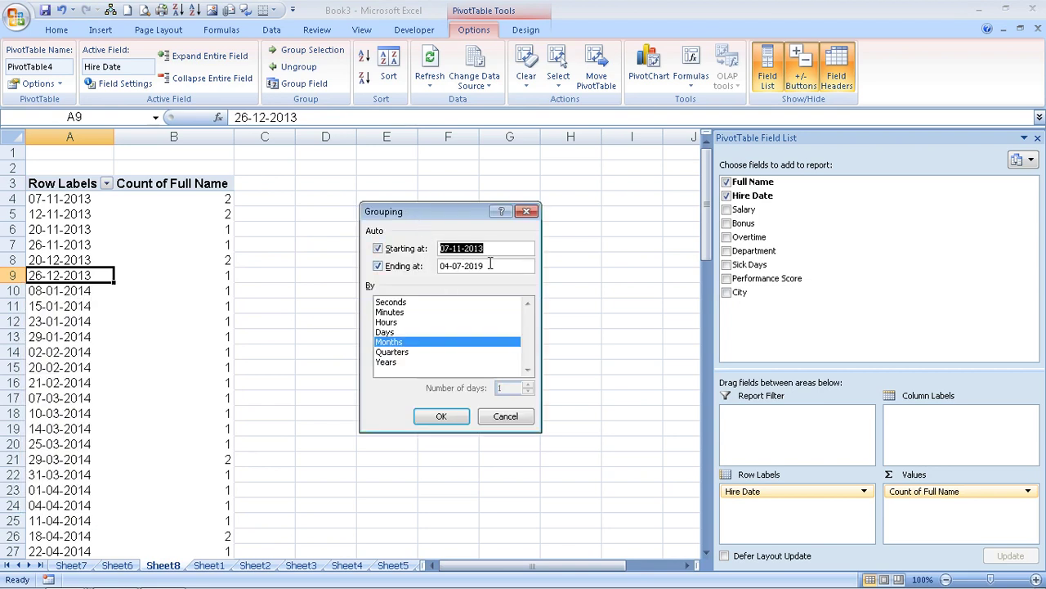
click(390, 366)
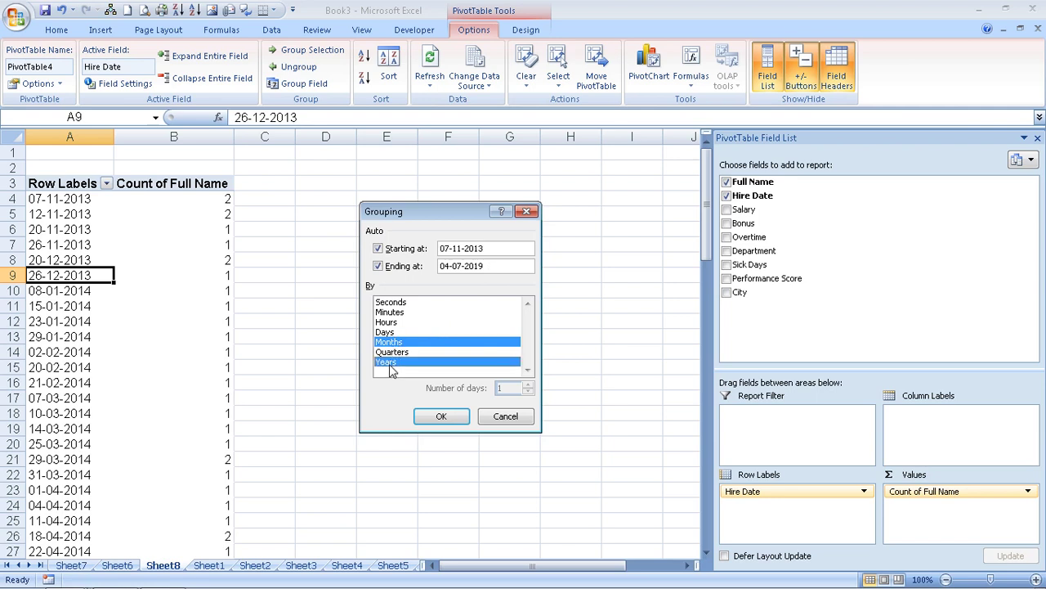
click(395, 352)
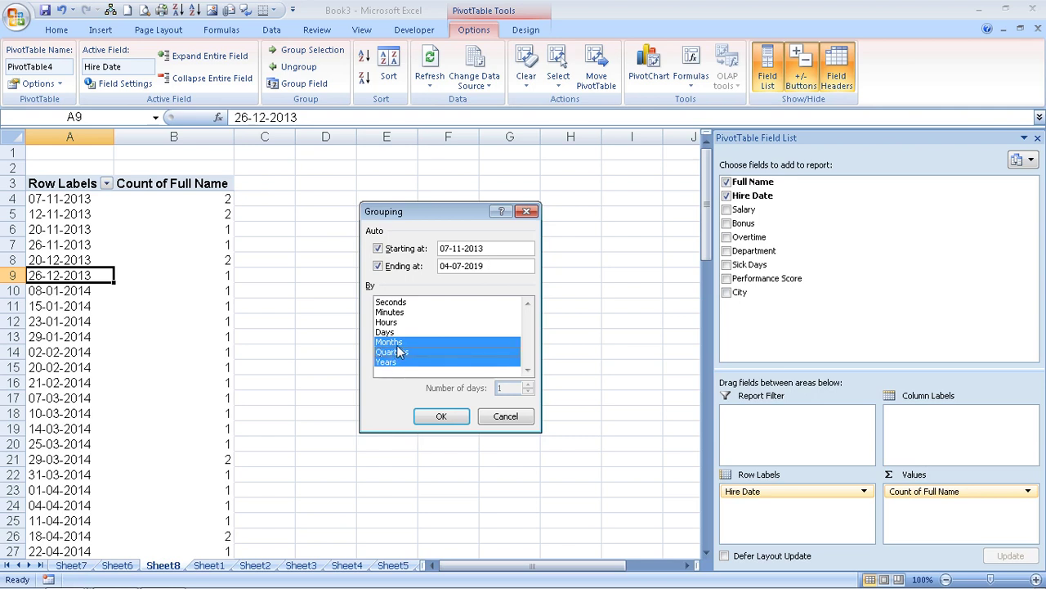
click(397, 342)
click(401, 353)
click(440, 417)
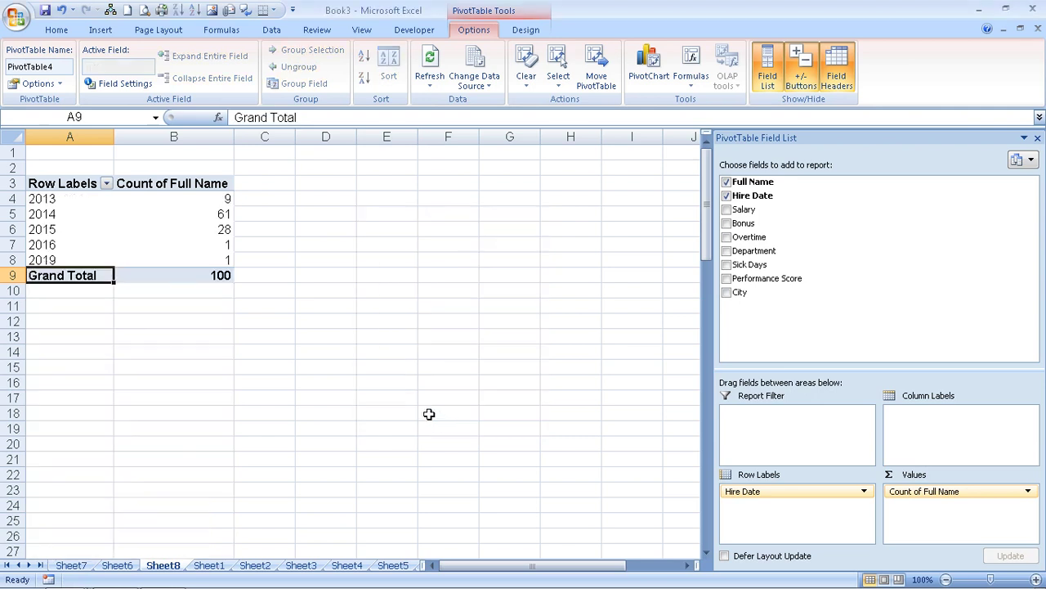
Check the yearly hire counts for 2013 and 2015 and the Grand Total of 100
click(205, 200)
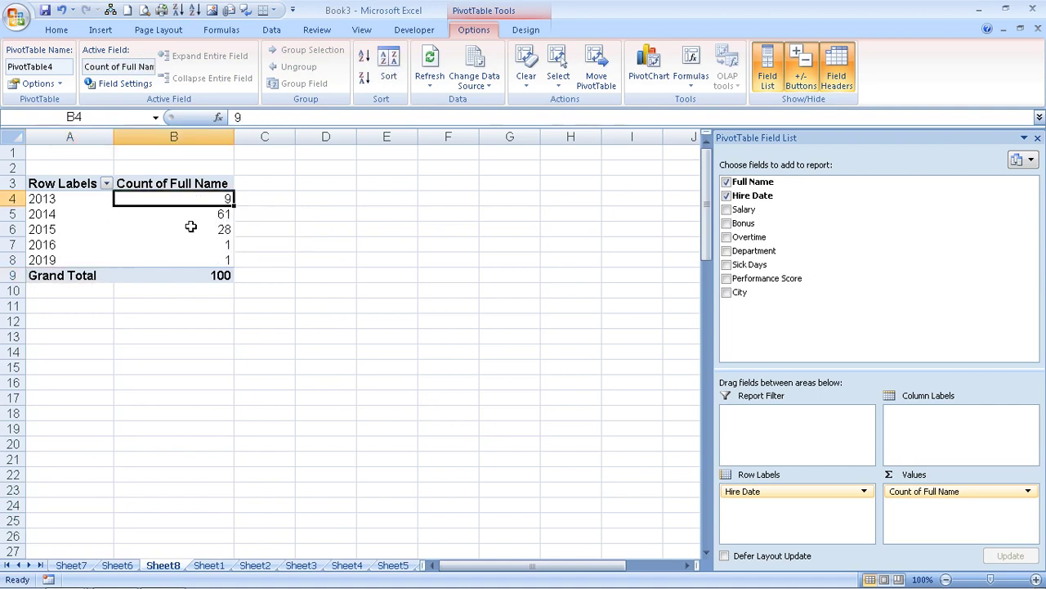
click(207, 228)
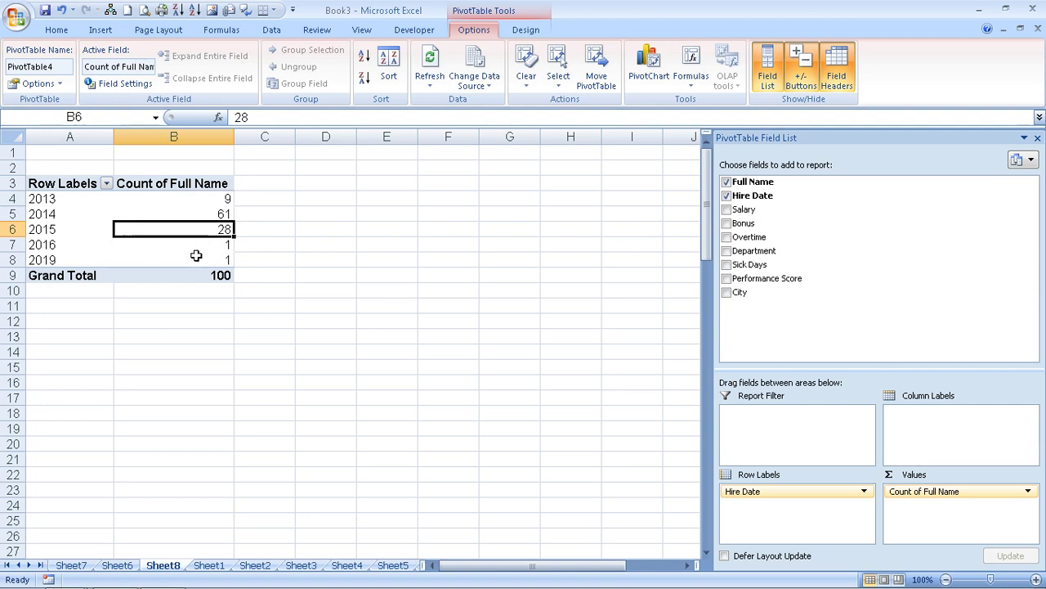
mouse_move(196, 255)
click(217, 276)
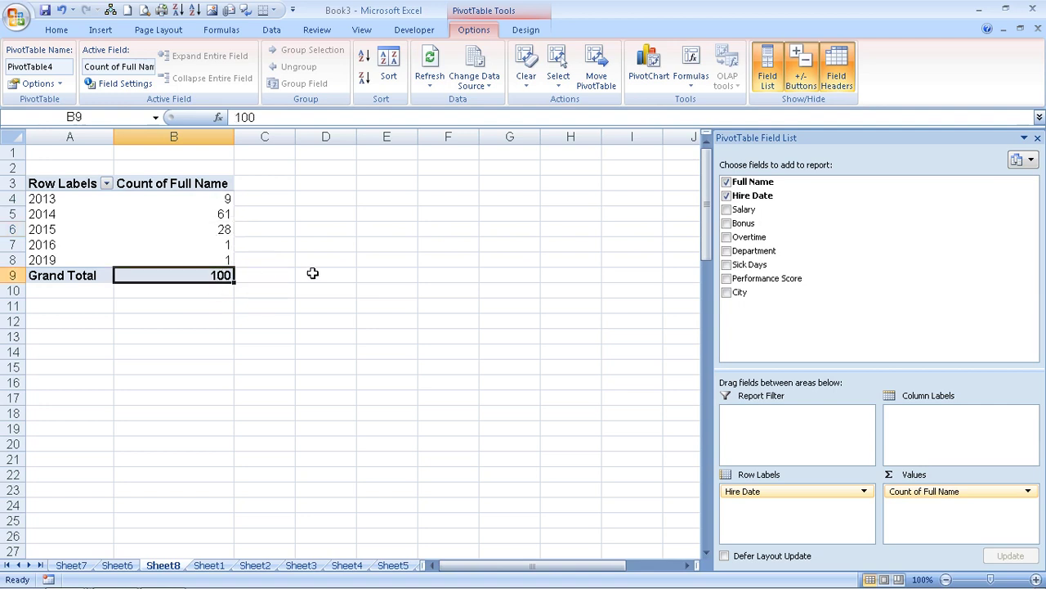
Regroup the hire dates by Years and Months
right_click(59, 224)
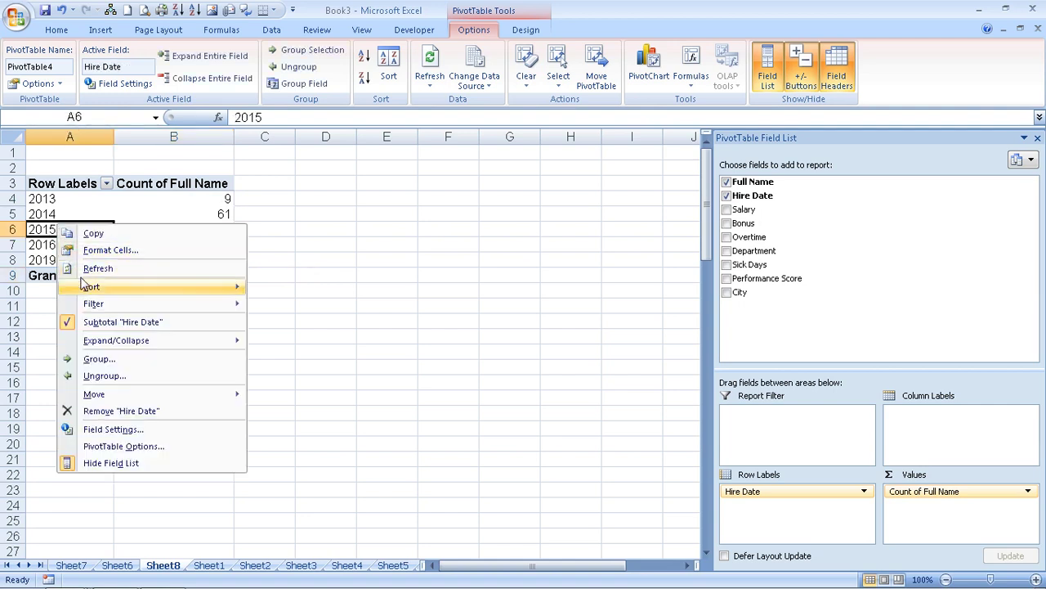
click(98, 358)
click(75, 374)
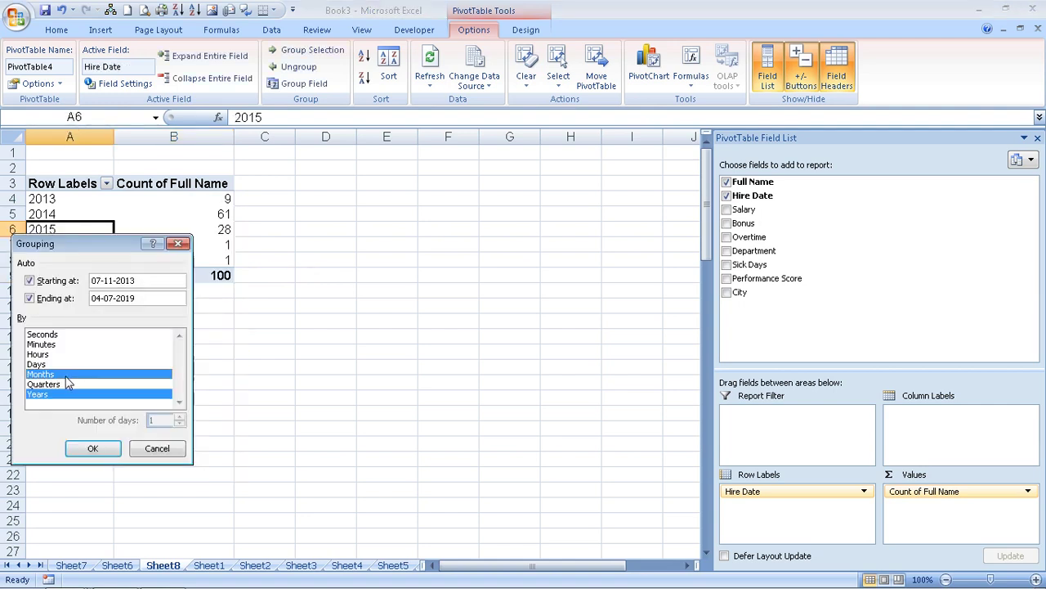
click(93, 448)
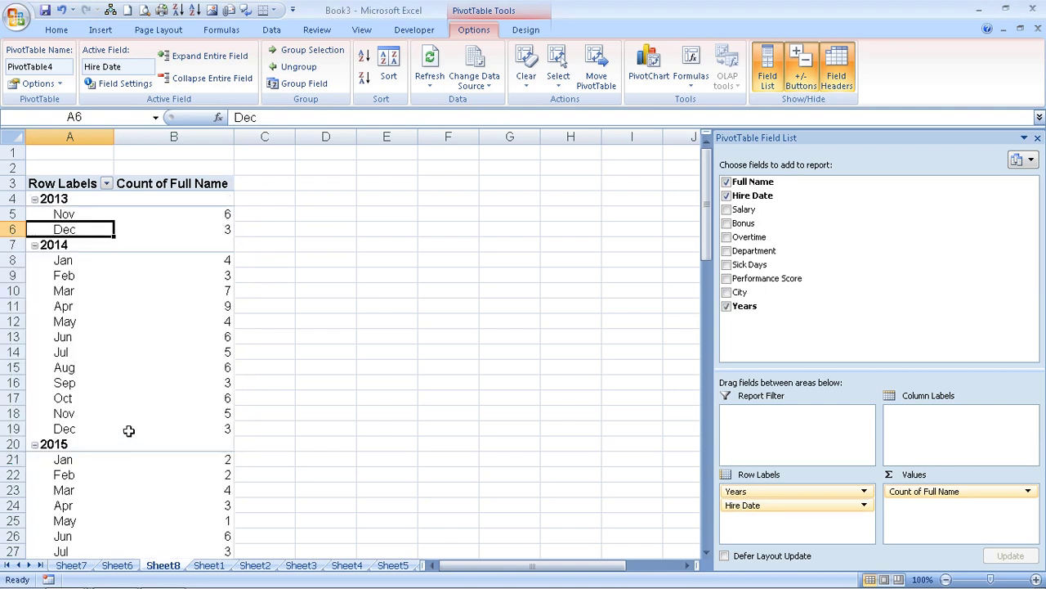
click(408, 327)
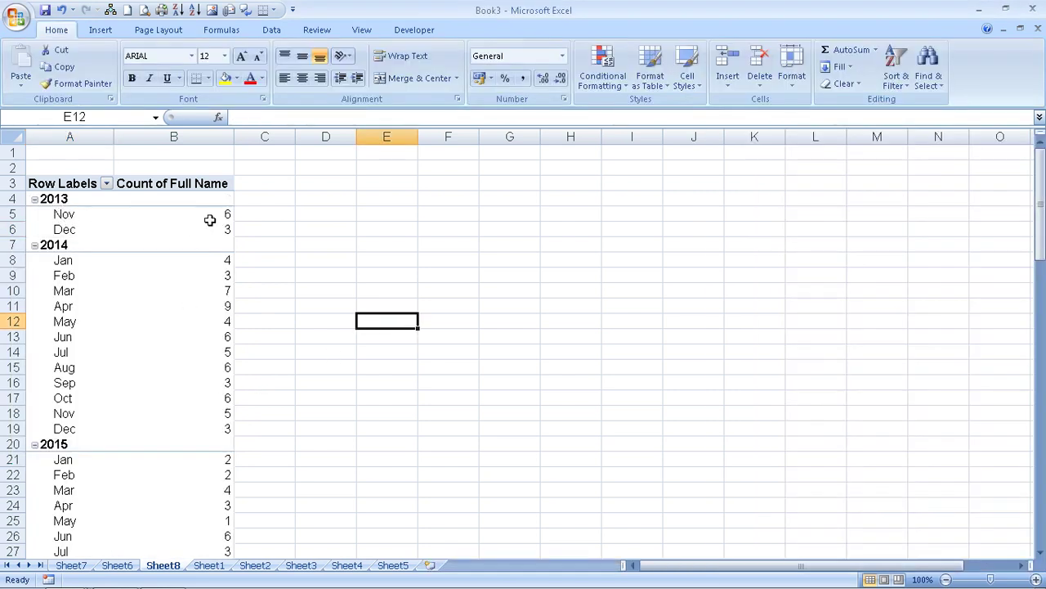
Regroup the hire dates by Years, Months and Days, leaving Hours out
mouse_move(210, 220)
mouse_move(221, 289)
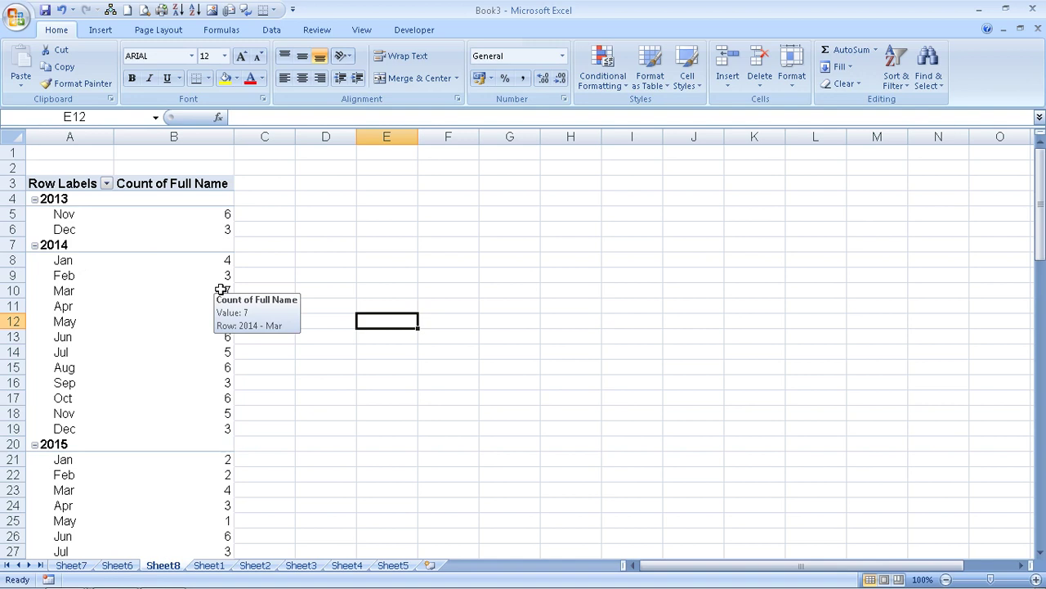
right_click(164, 320)
right_click(73, 296)
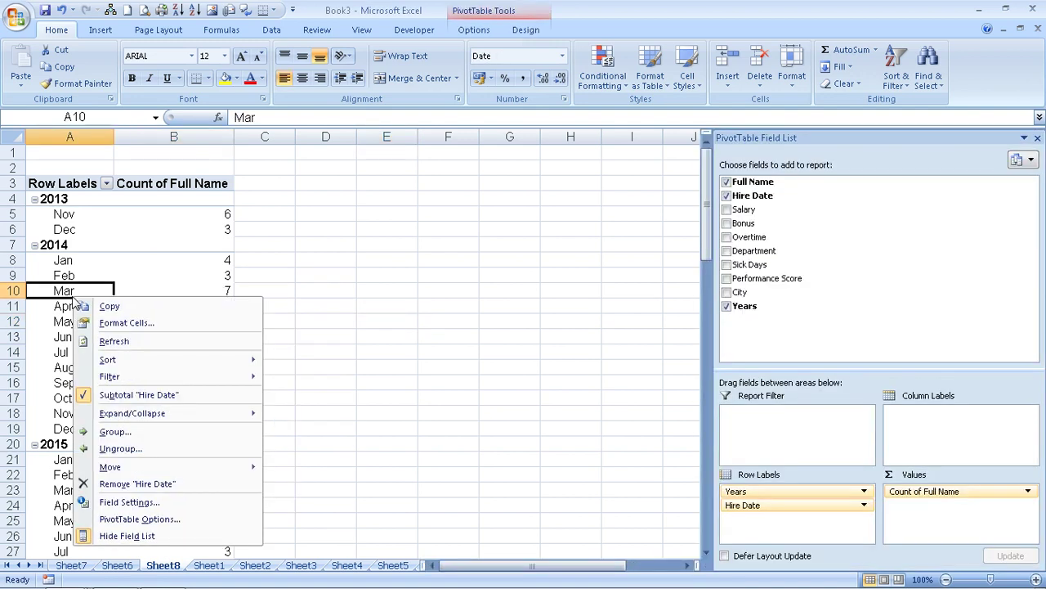
click(115, 432)
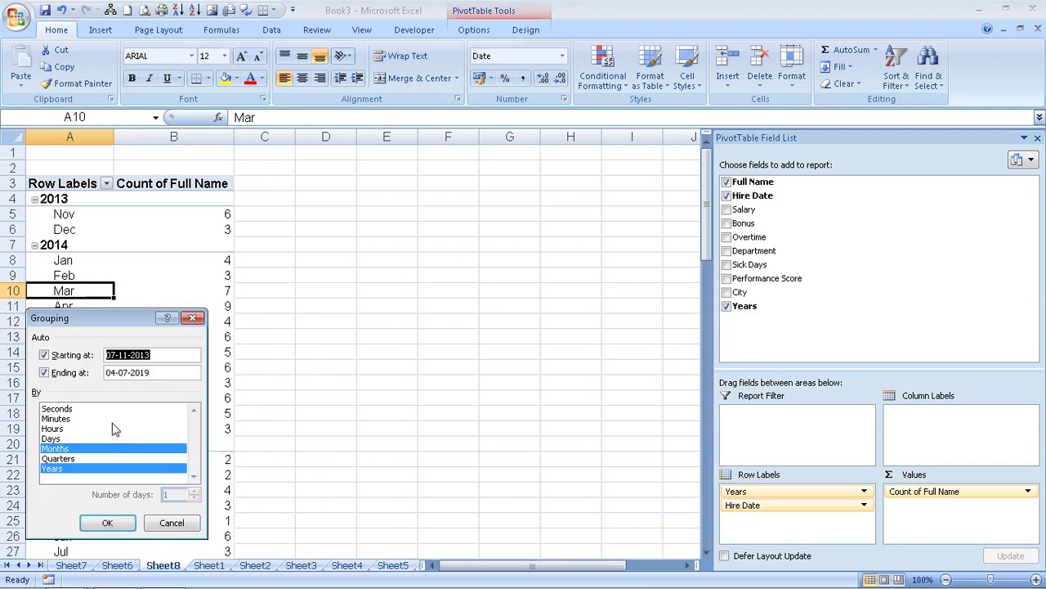
click(65, 439)
click(66, 429)
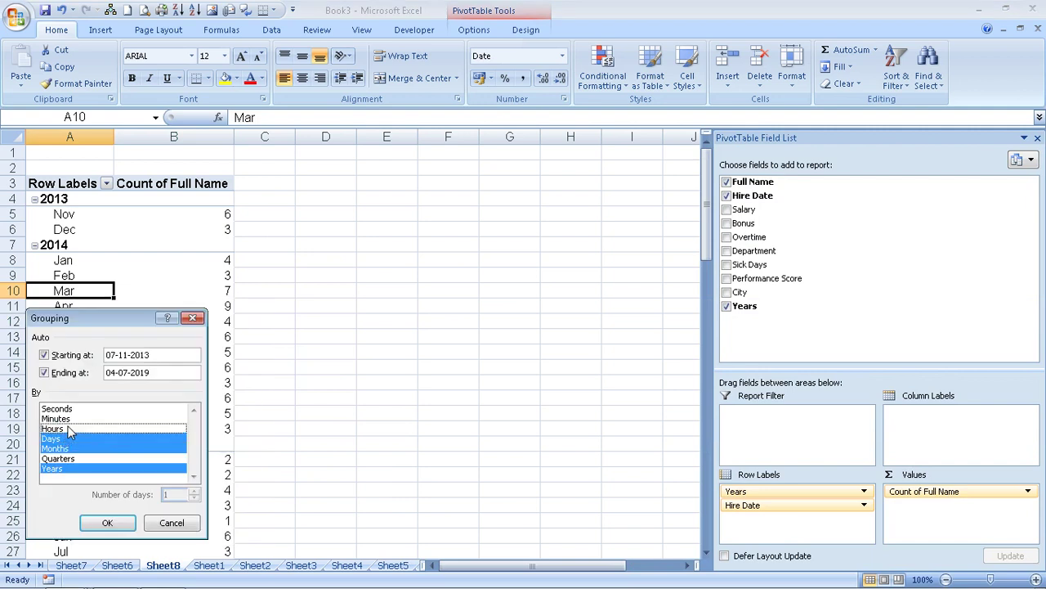
click(107, 522)
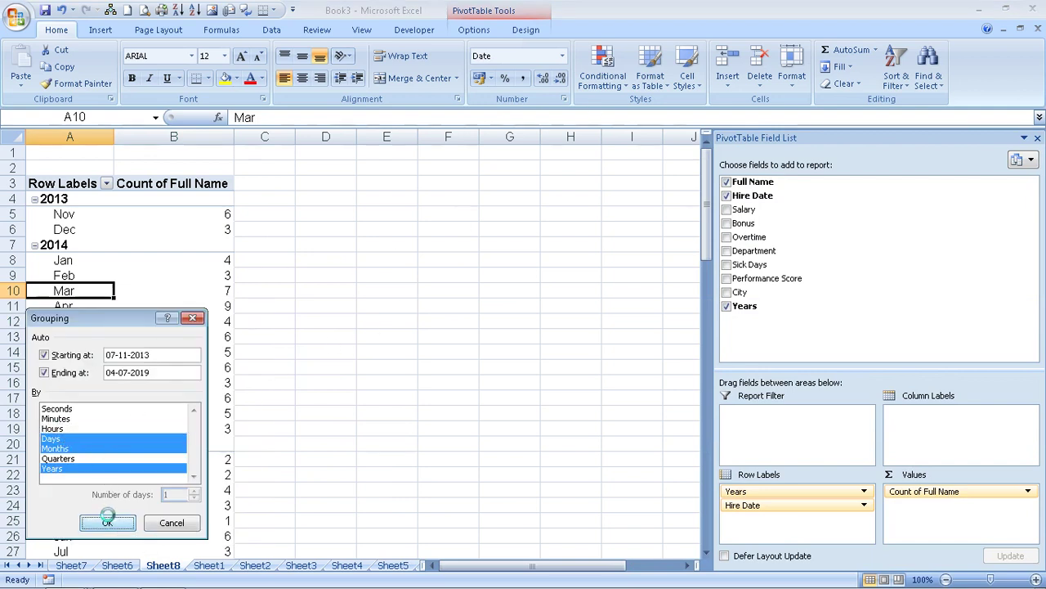
click(336, 407)
drag(336, 406, 343, 400)
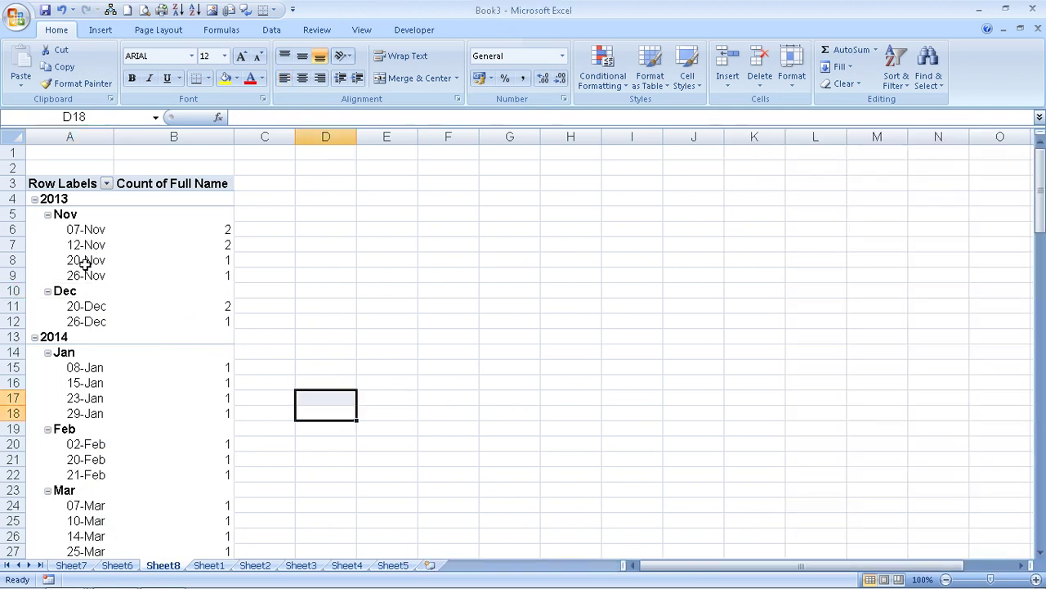
Drill down on the 07-Nov count of 2 to list its records on a new sheet
double_click(84, 217)
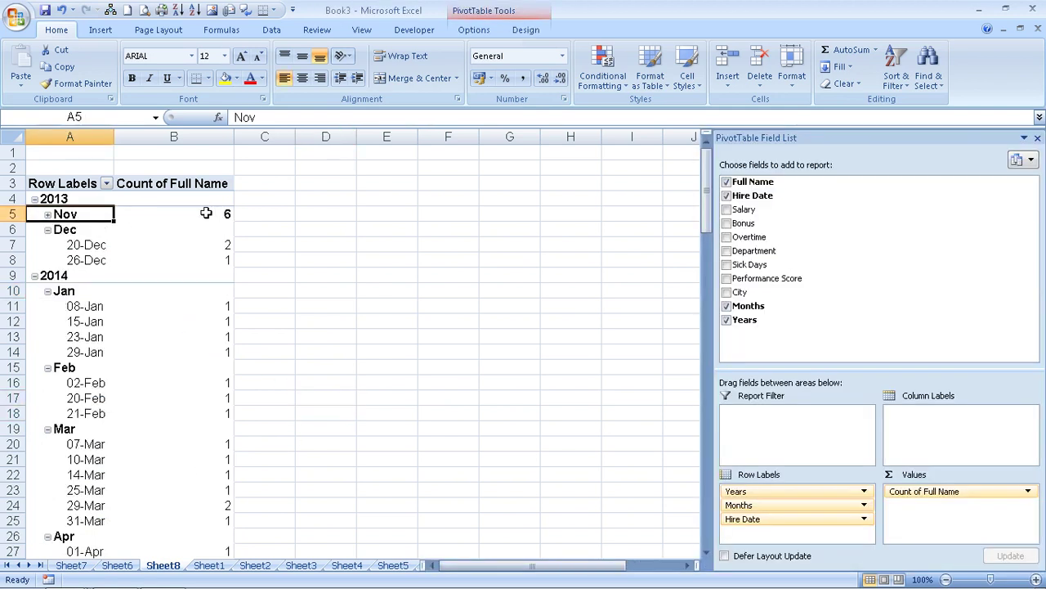
click(47, 215)
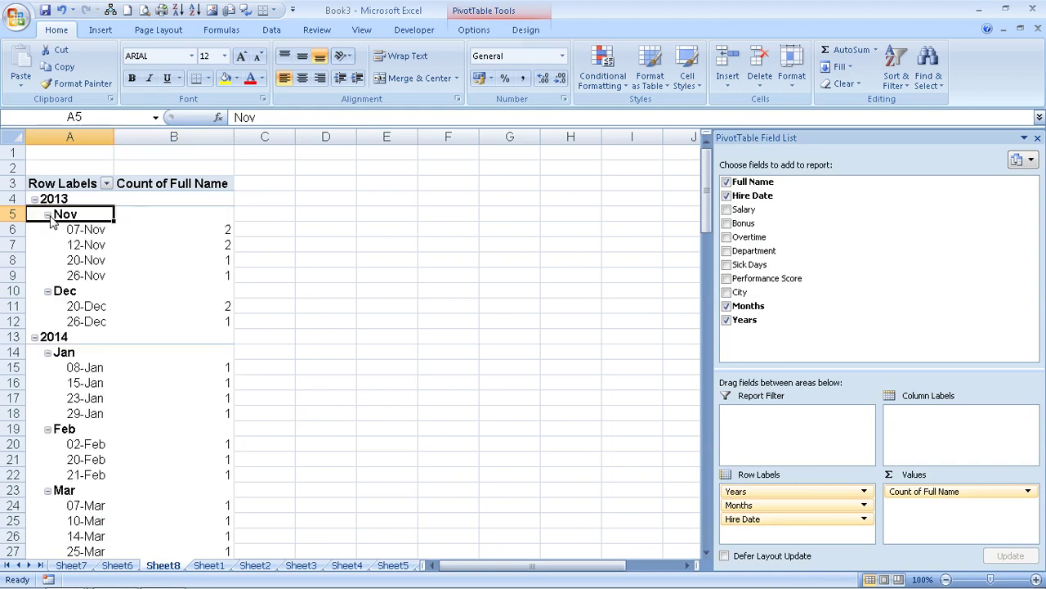
click(229, 230)
double_click(230, 230)
click(348, 229)
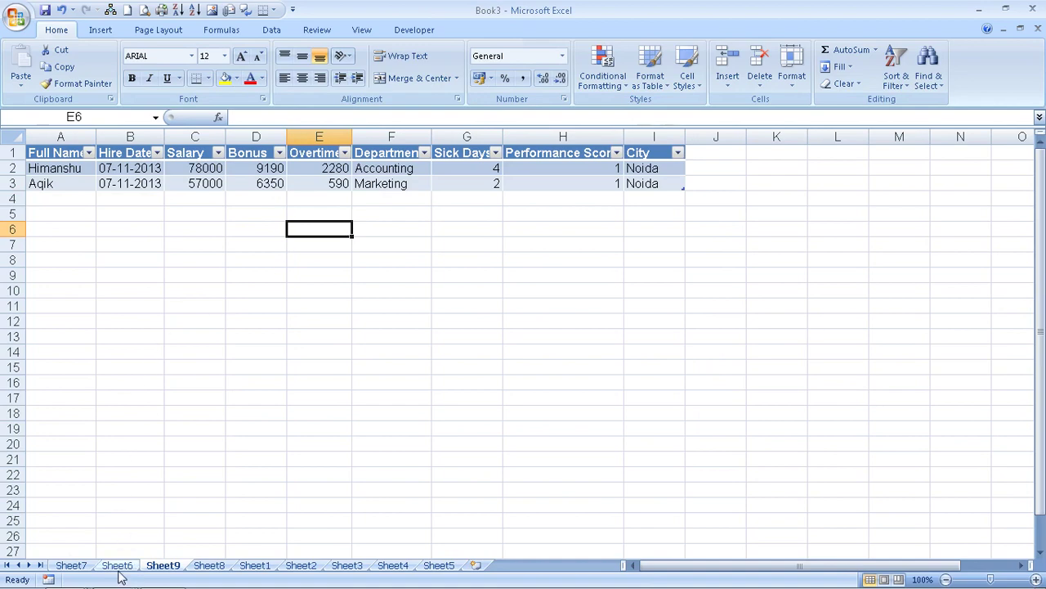
Browse Sheet7 and Sheets 2–5, then return to the date pivot on Sheet8
click(73, 555)
click(71, 565)
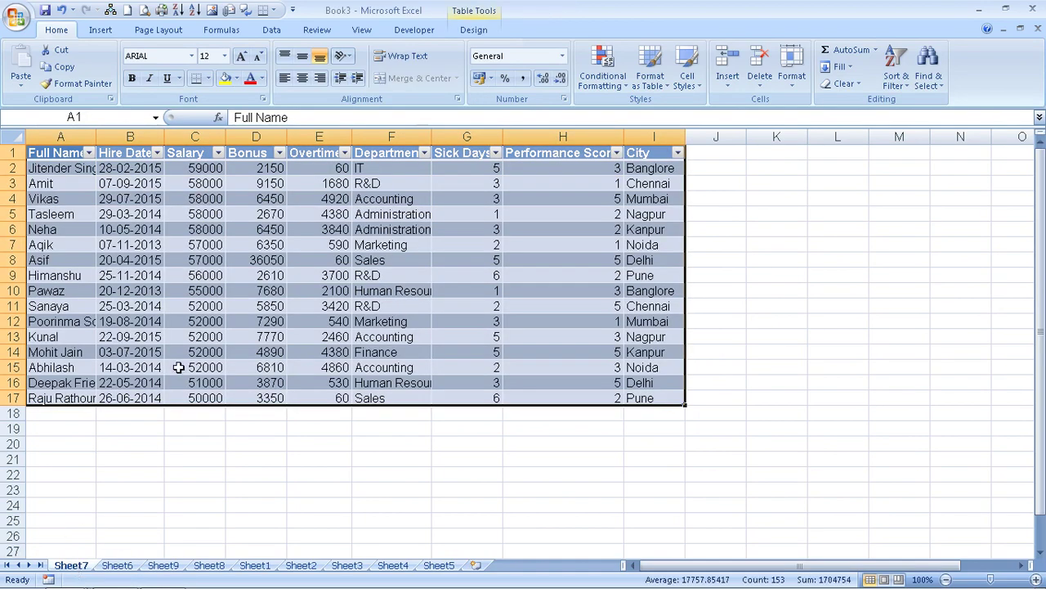
click(301, 565)
click(343, 566)
click(387, 565)
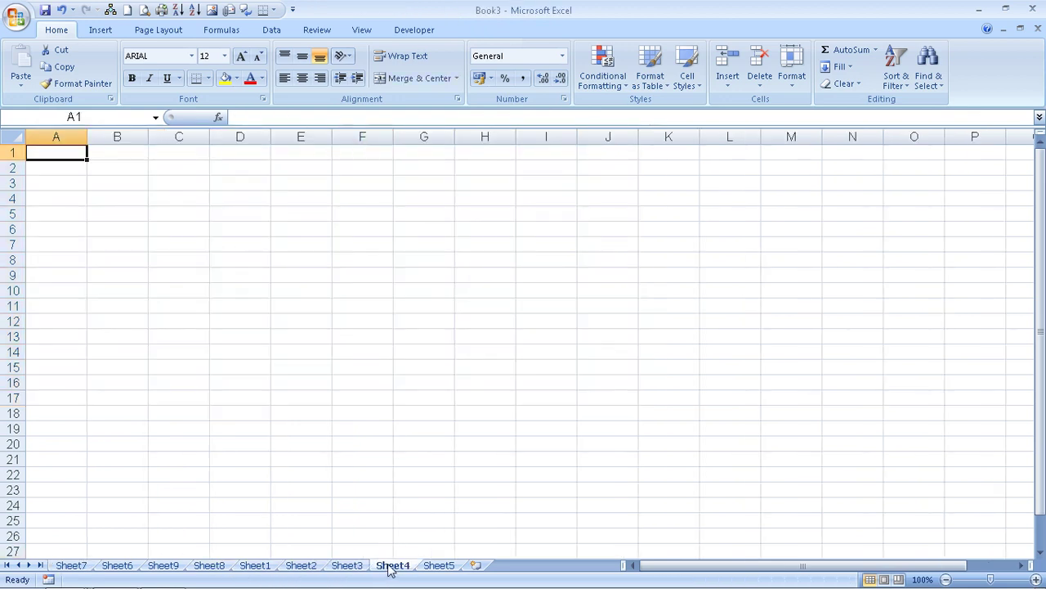
click(434, 566)
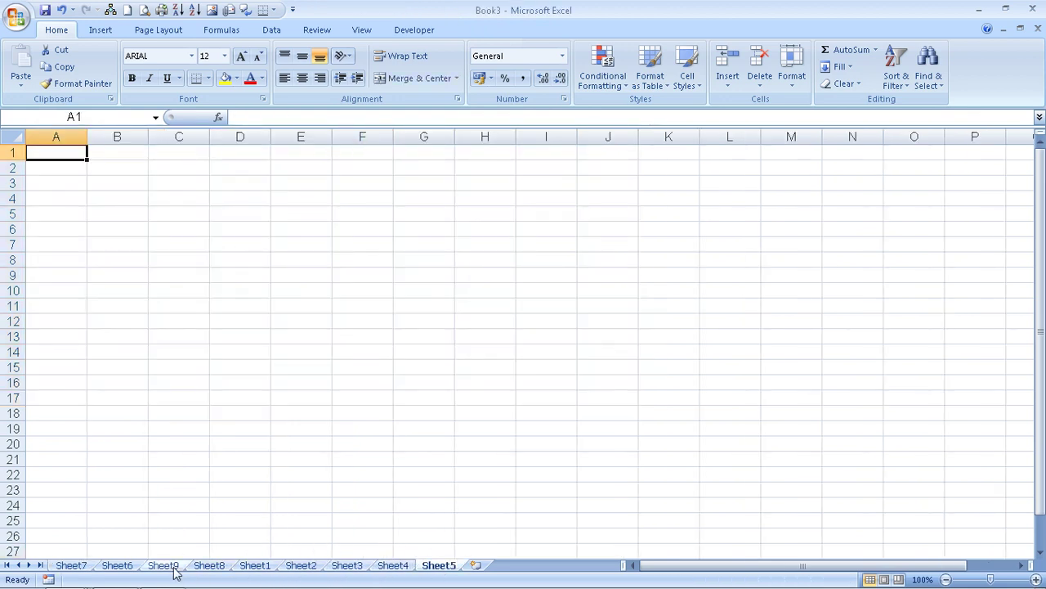
click(230, 568)
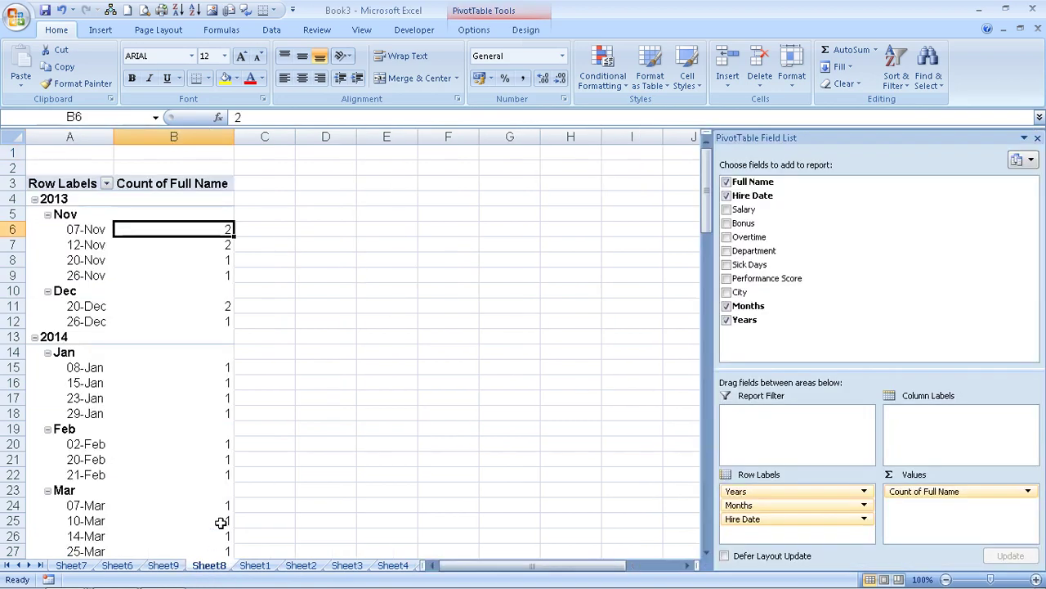
Enter the word CALL in cell D4 beside the pivot
mouse_move(209, 450)
click(73, 234)
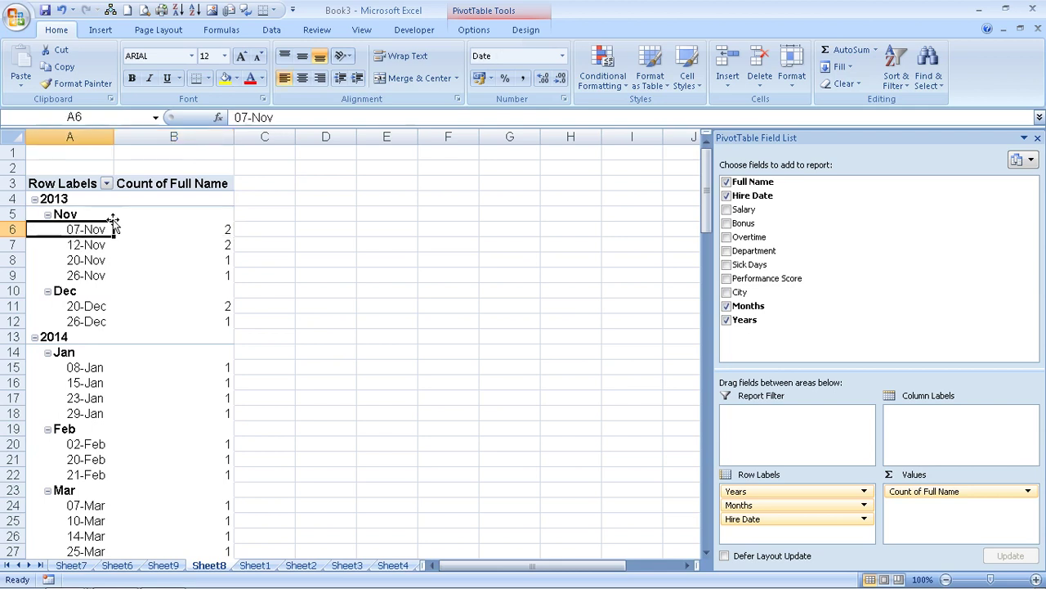
click(325, 200)
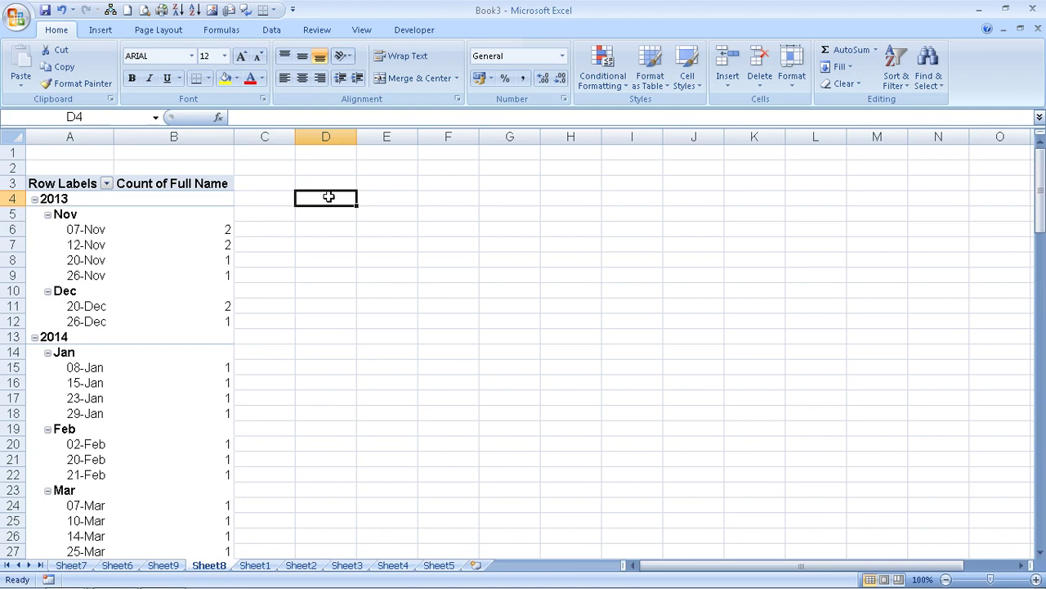
text(CALL)
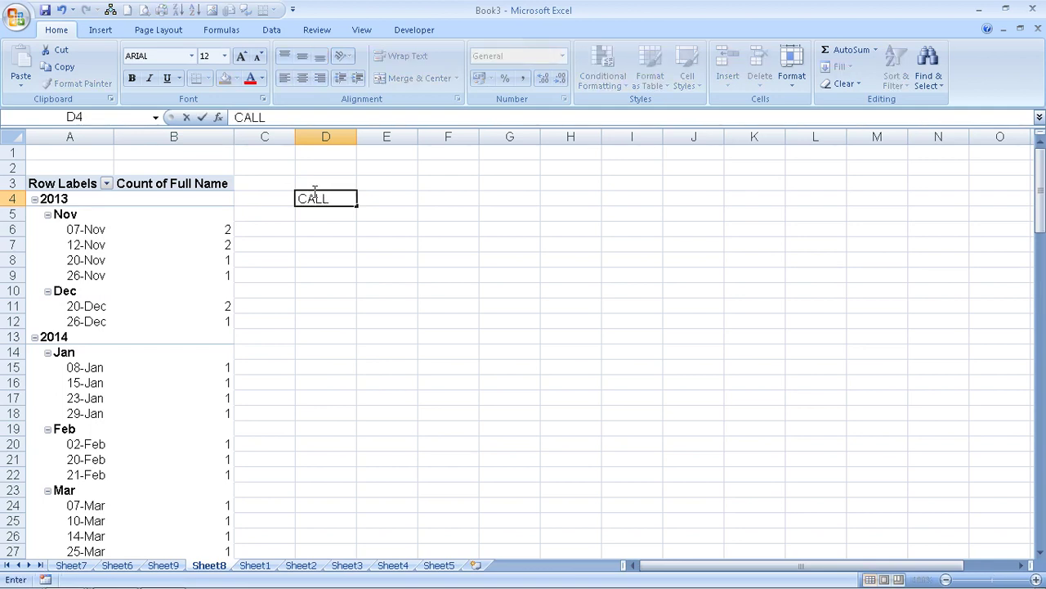
key(Return)
key(Left)
key(Left)
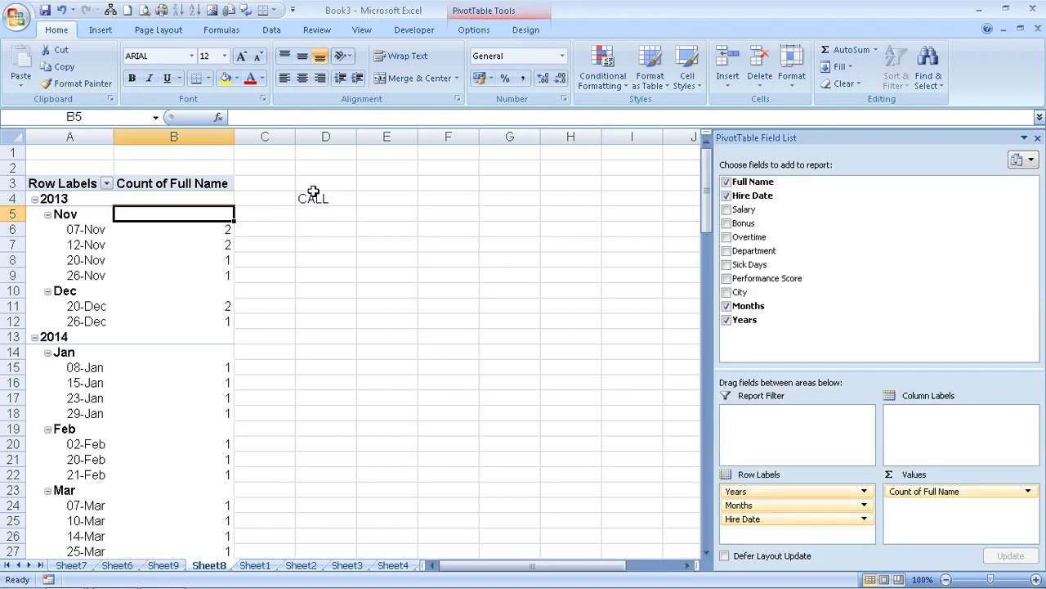
key(Down)
key(Down)
Add Hours and Minutes to the hire-date grouping of the Sheet8 pivot
click(86, 229)
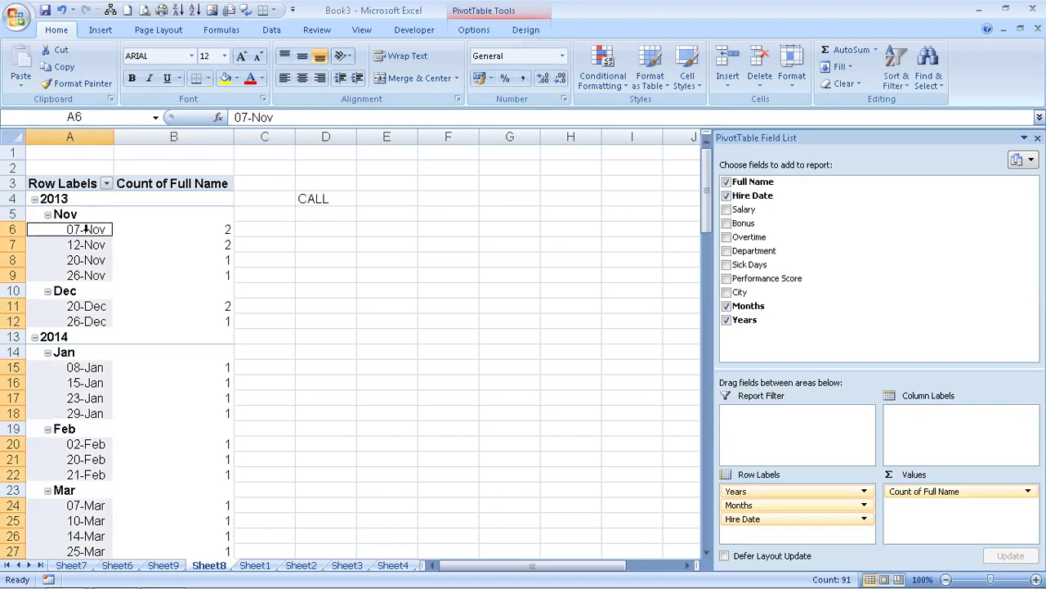
drag(85, 229, 86, 266)
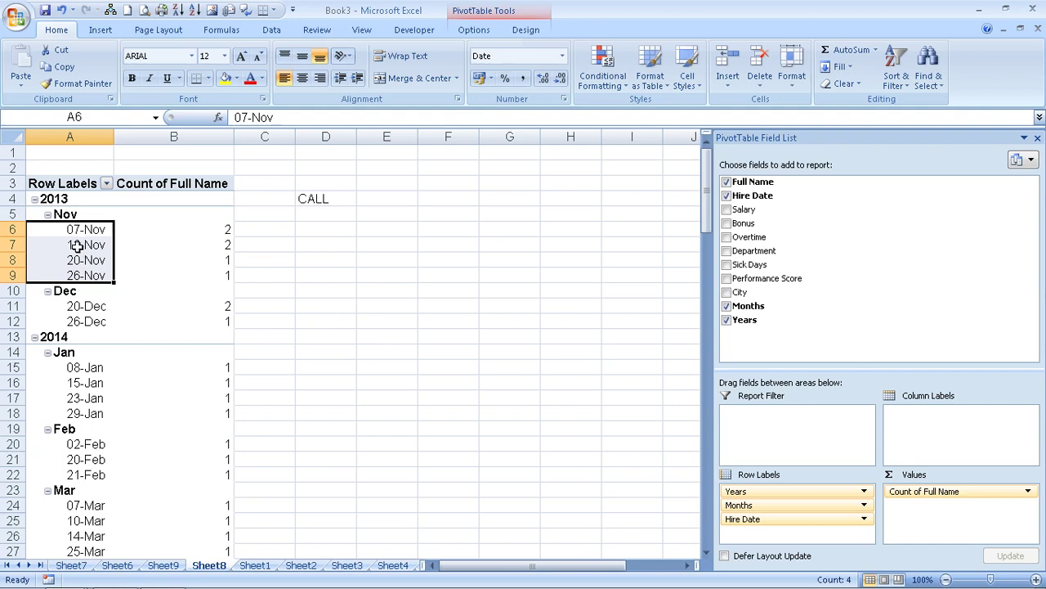
right_click(76, 245)
click(116, 382)
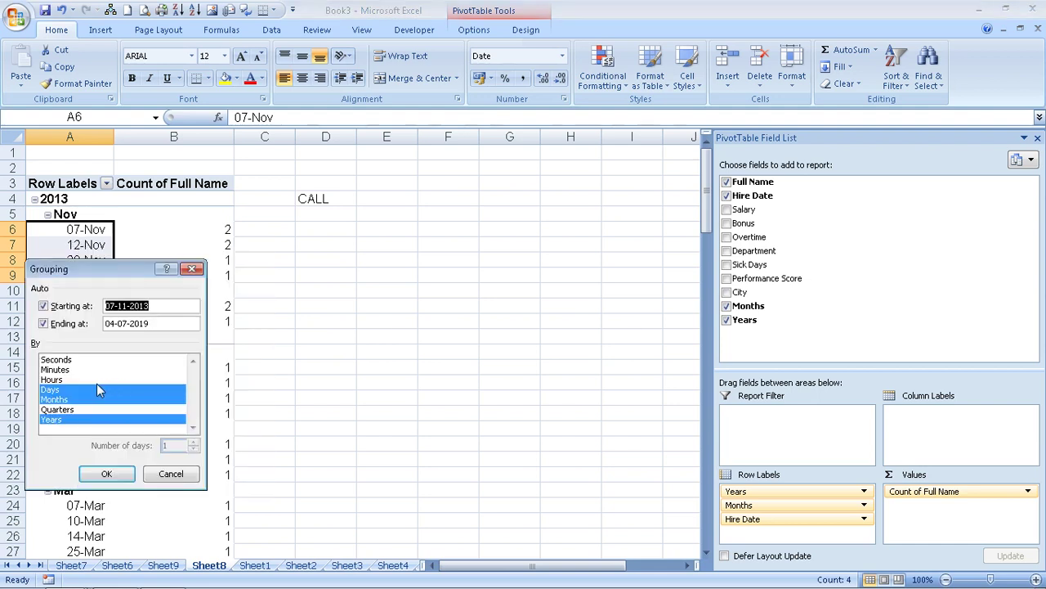
click(62, 381)
click(59, 370)
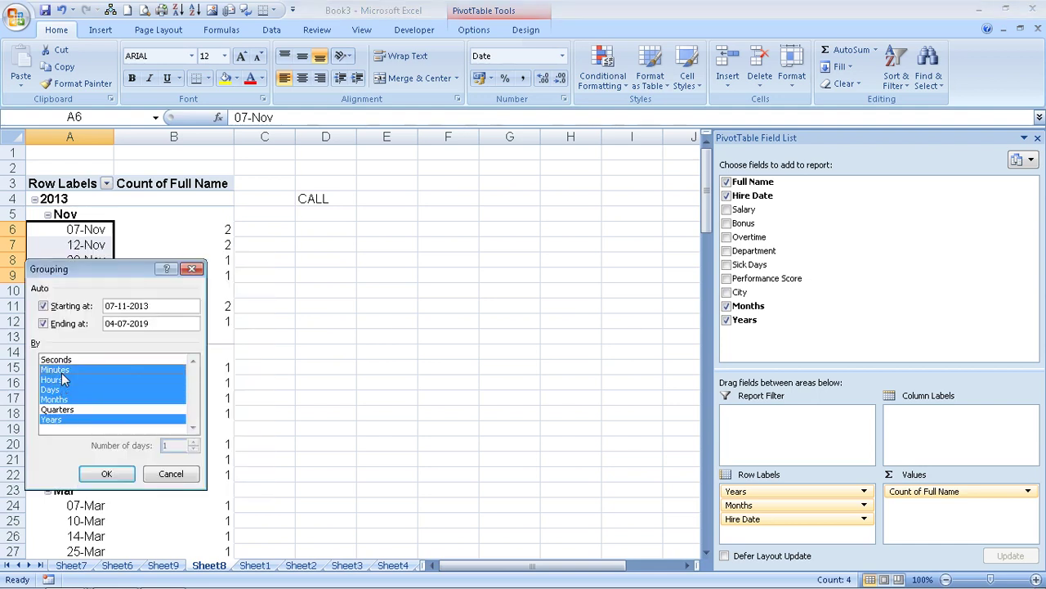
click(108, 475)
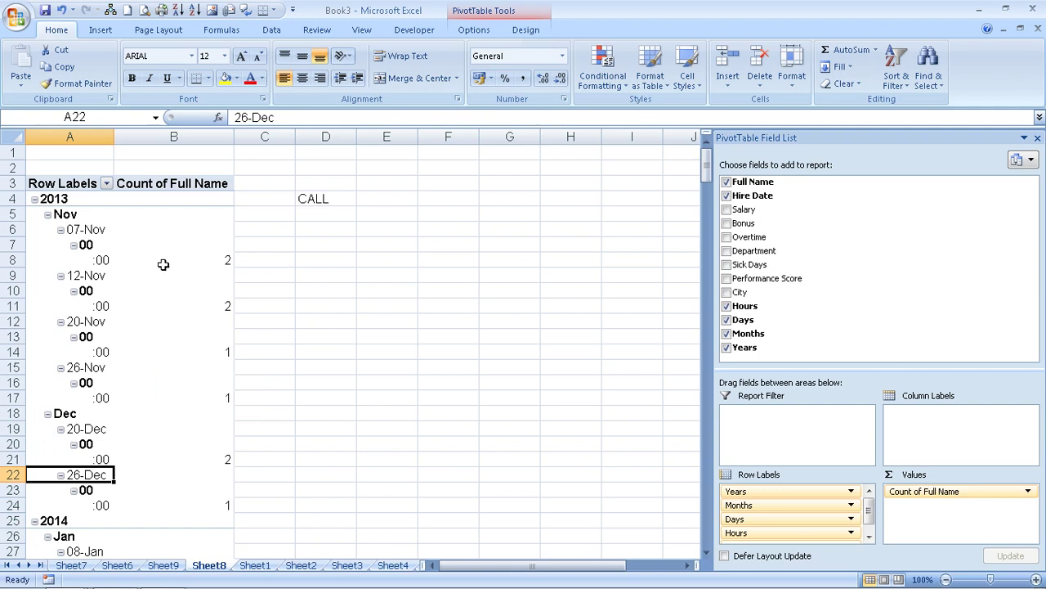
drag(163, 245, 289, 273)
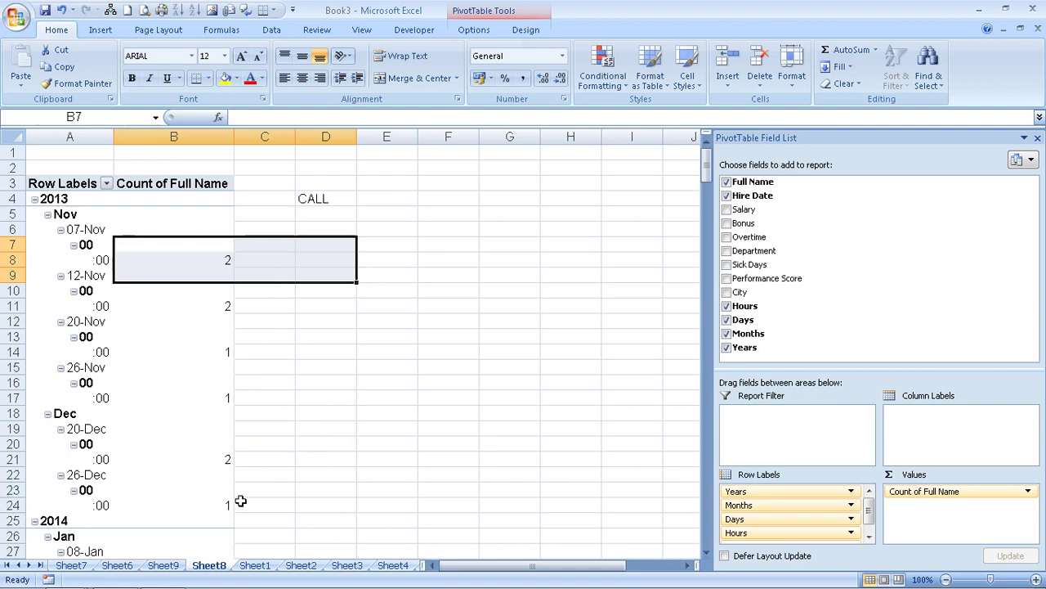
click(85, 568)
Show the Sheet1 employee data and briefly open and close the Visual Basic editor
click(255, 565)
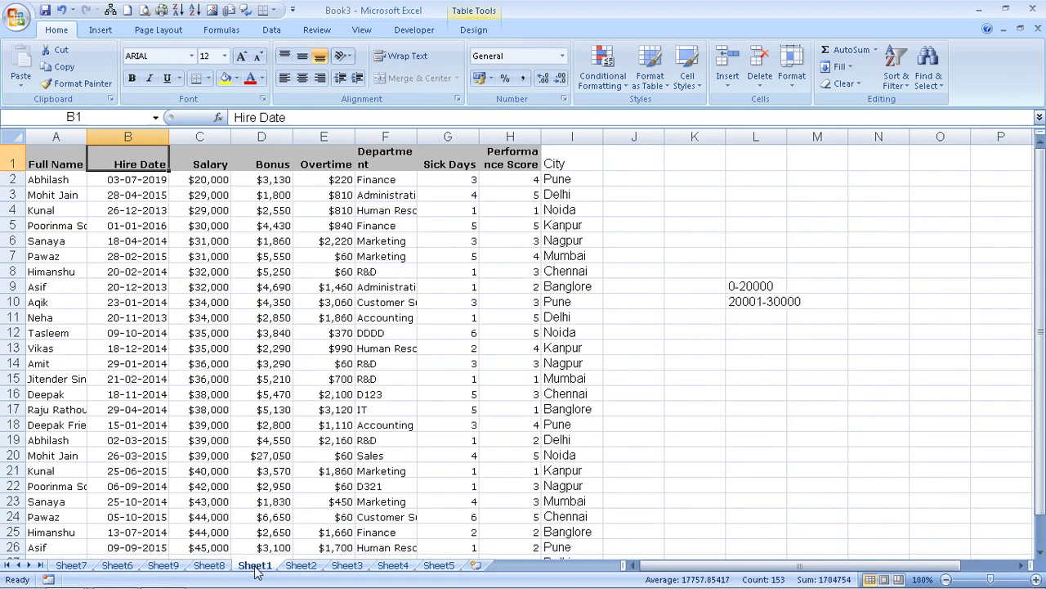
click(413, 30)
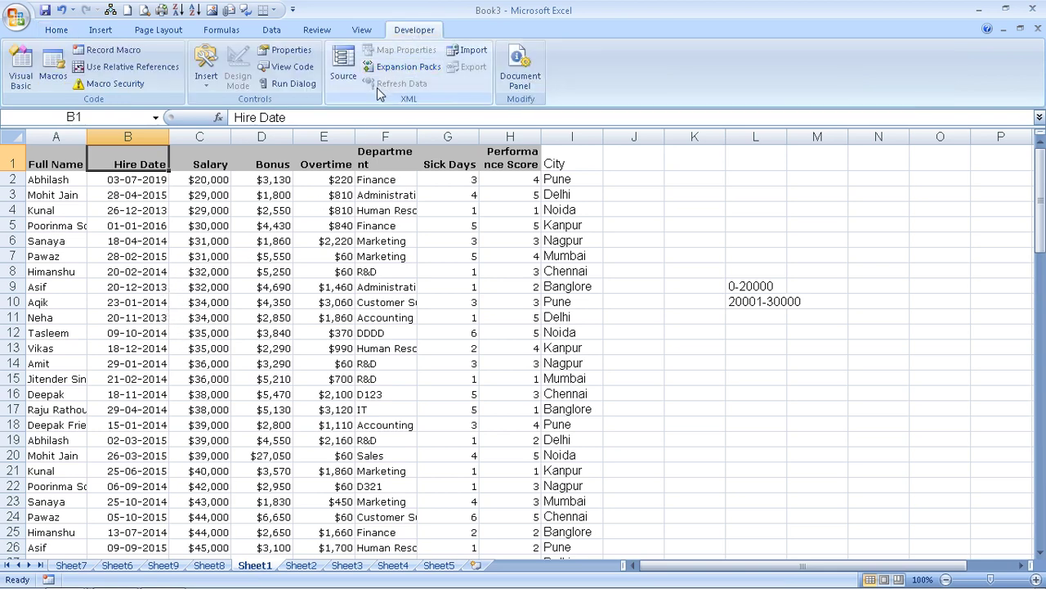
click(44, 158)
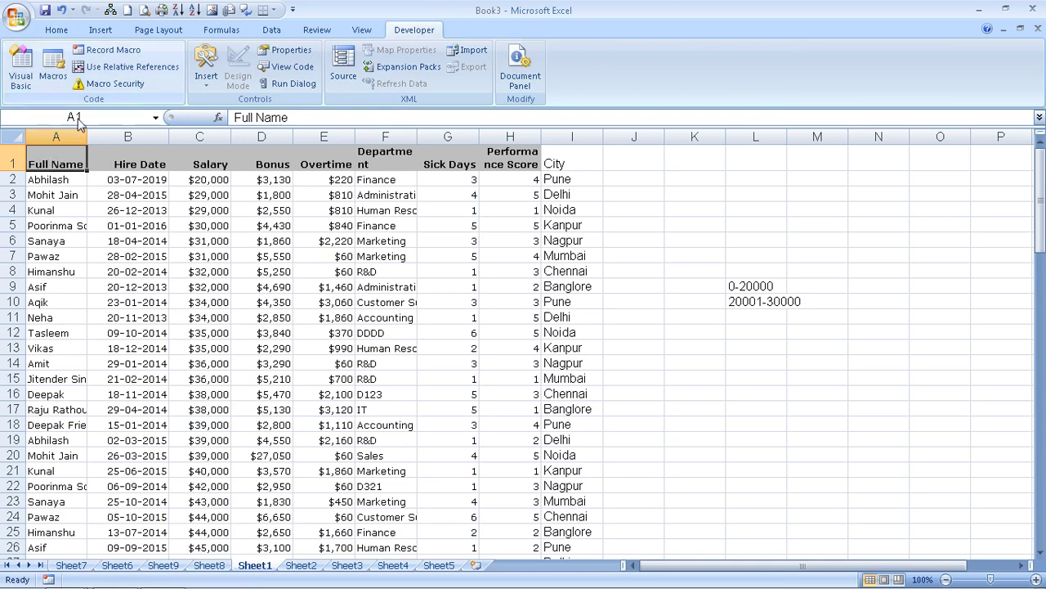
click(21, 77)
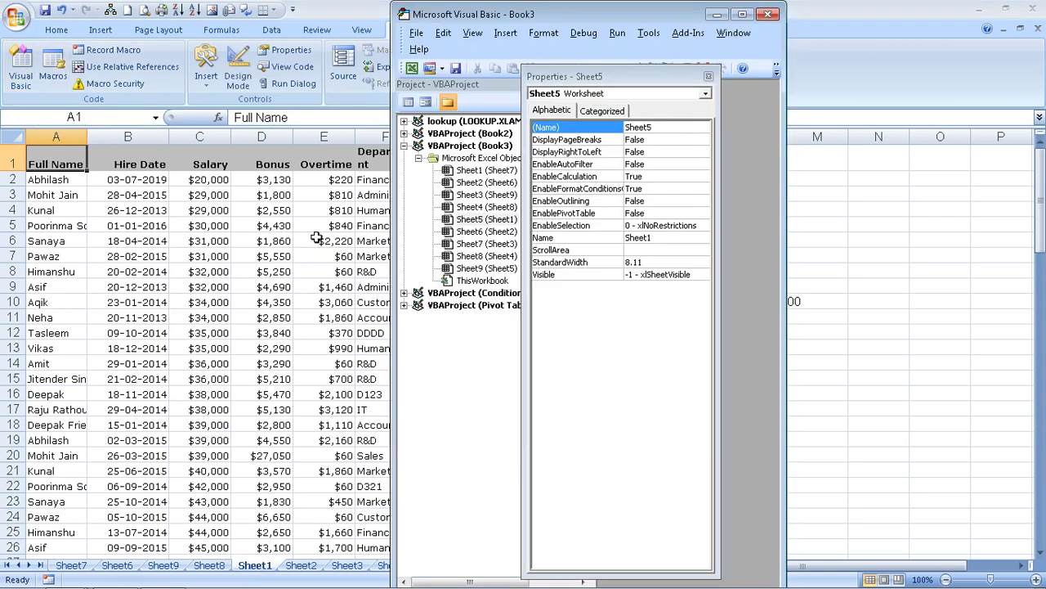
click(768, 14)
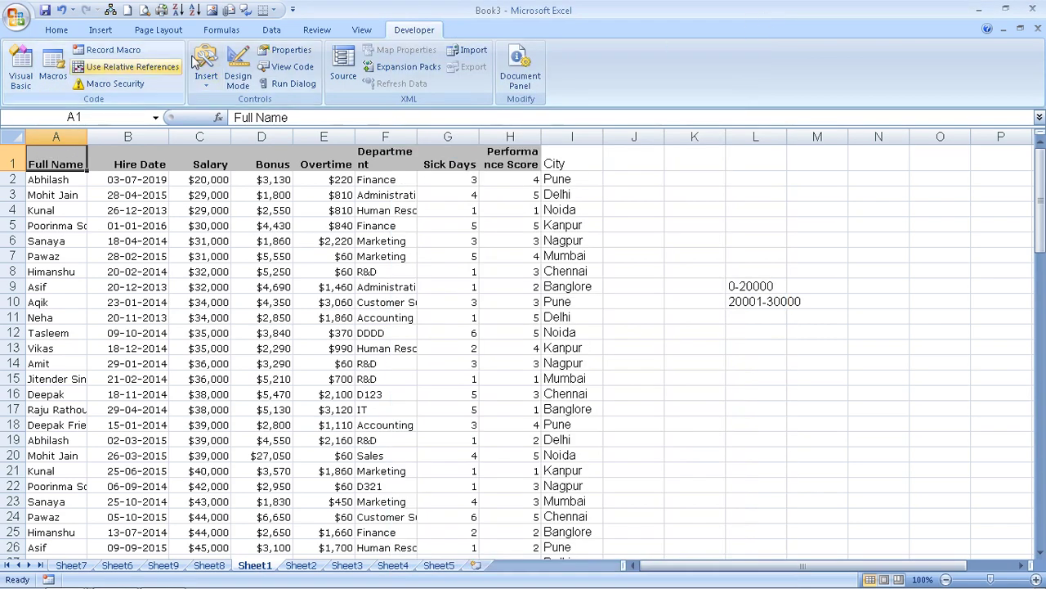
click(100, 29)
Build a new-sheet pivot from Sheet1!$A$1:$I$101 listing Full Name with Count of Salary
click(26, 80)
click(52, 103)
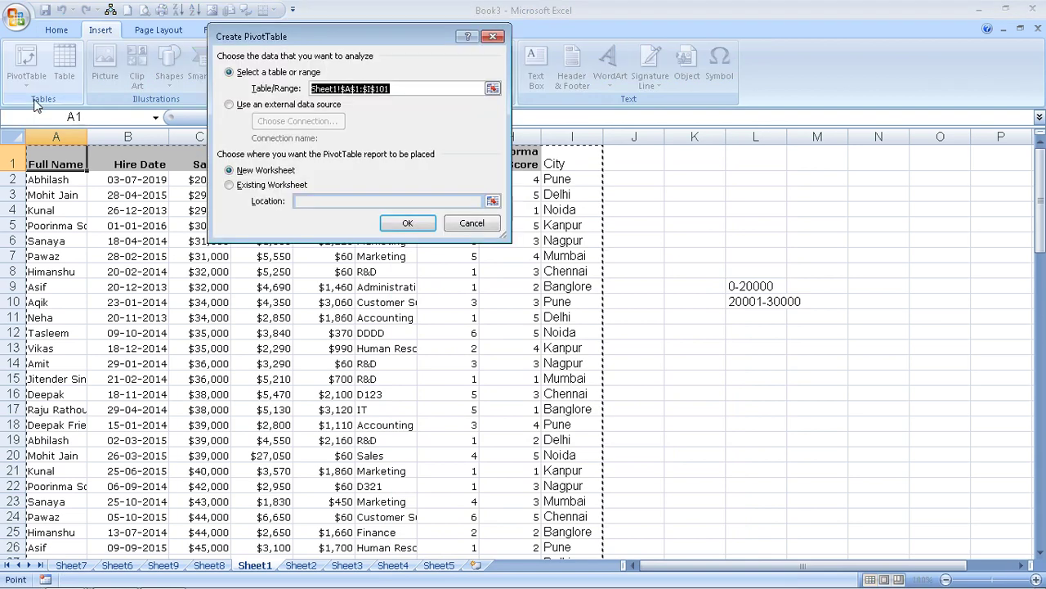
key(Return)
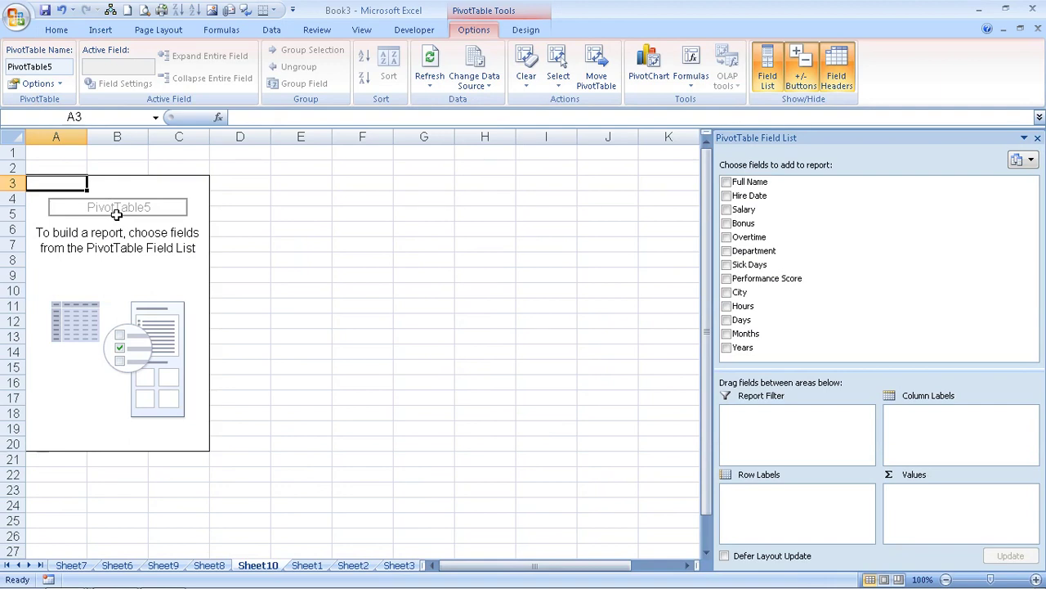
mouse_move(753, 181)
mouse_down()
mouse_move(809, 395)
mouse_move(821, 513)
mouse_up()
mouse_move(761, 210)
mouse_down()
mouse_move(926, 500)
mouse_move(954, 528)
mouse_up()
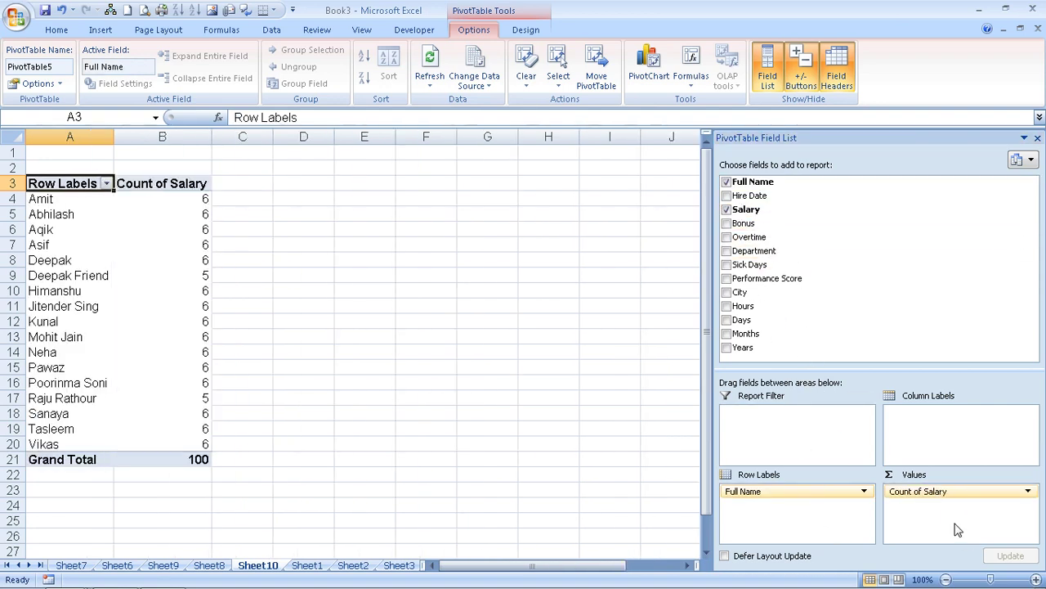
double_click(177, 186)
Summarise Salary as Sum and remove Full Name from the pivot rows
click(248, 145)
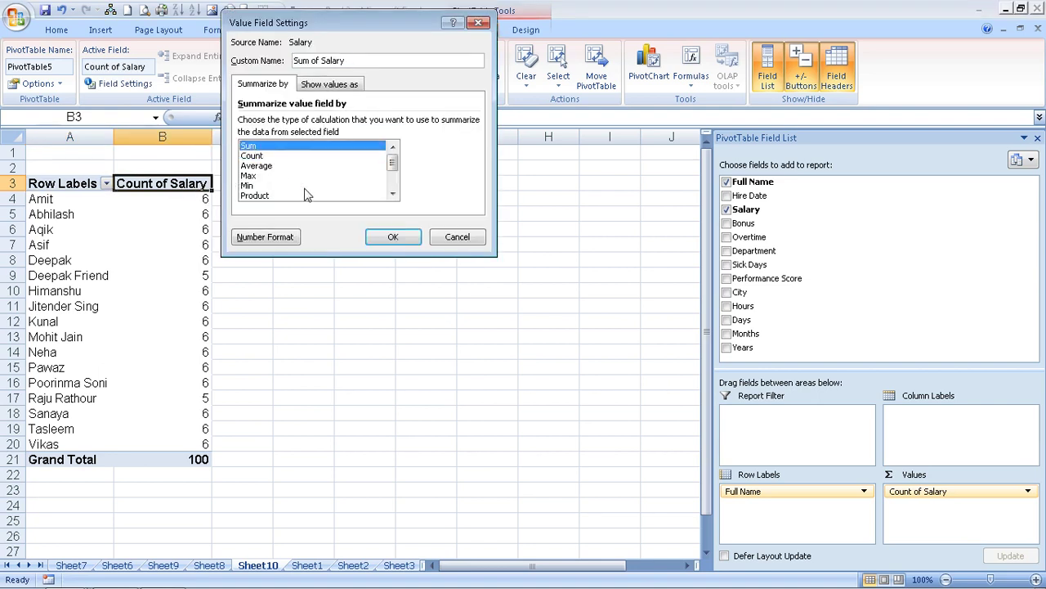
click(393, 236)
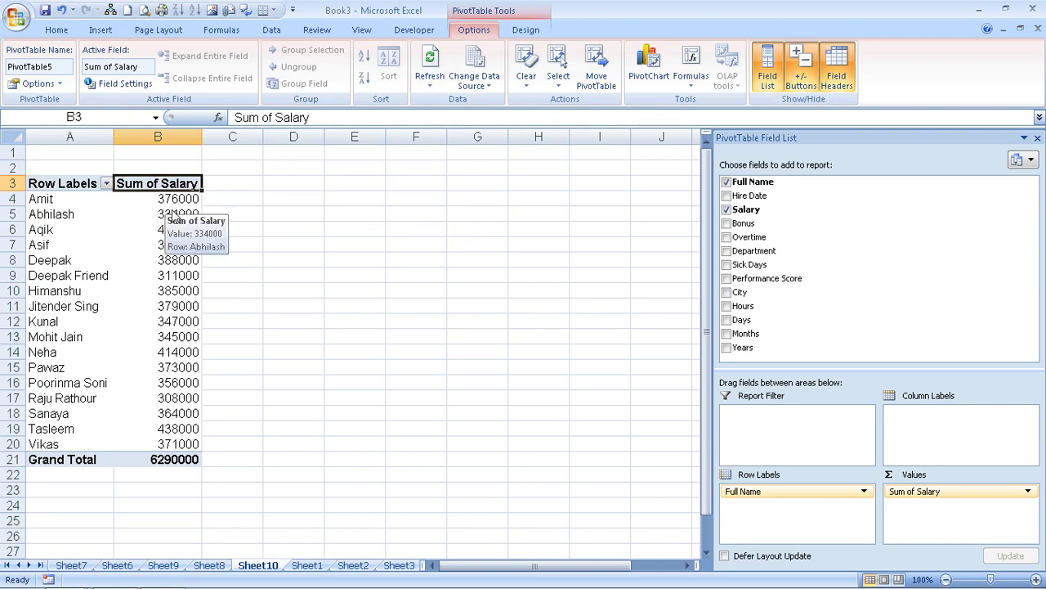
mouse_move(750, 491)
mouse_down()
mouse_move(829, 237)
mouse_move(773, 509)
mouse_up()
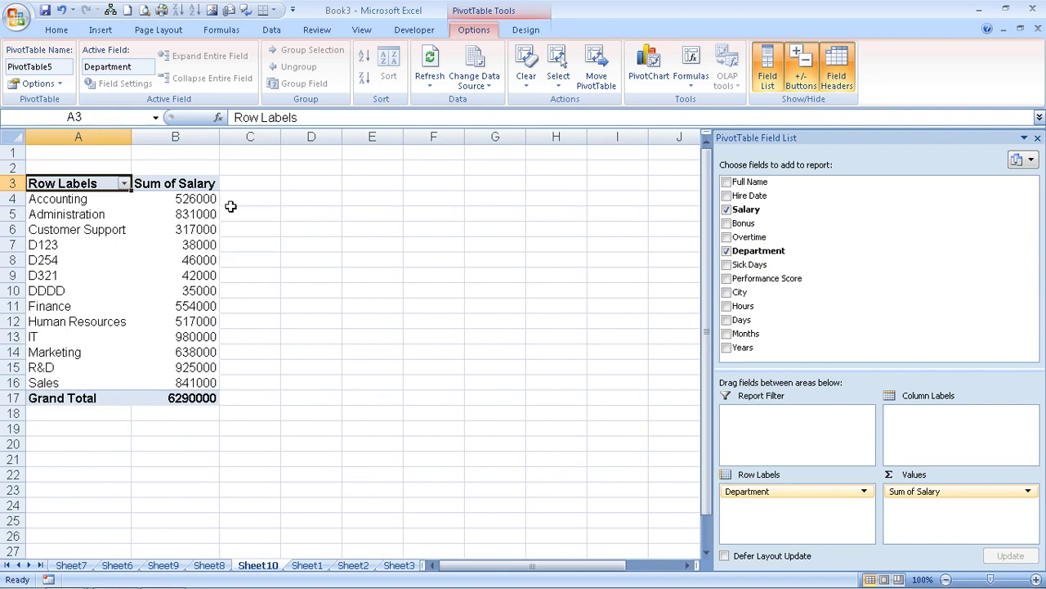
On Sheet1, enter Target in the last record's name cell A101
click(303, 565)
scroll(335, 327, down, 6)
scroll(336, 327, down, 6)
scroll(333, 327, down, 6)
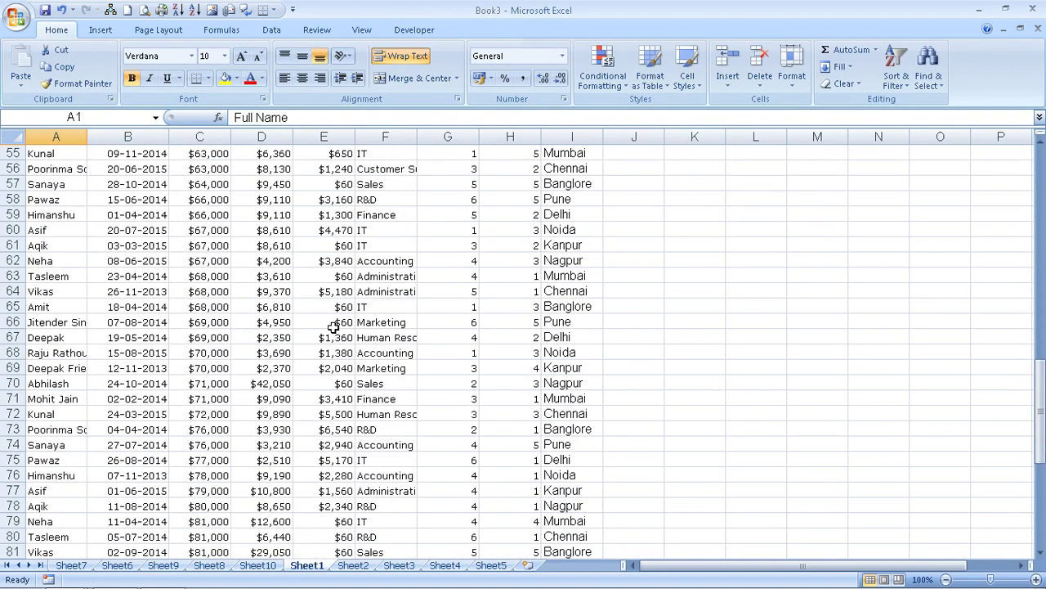
scroll(334, 327, down, 4)
scroll(333, 327, down, 6)
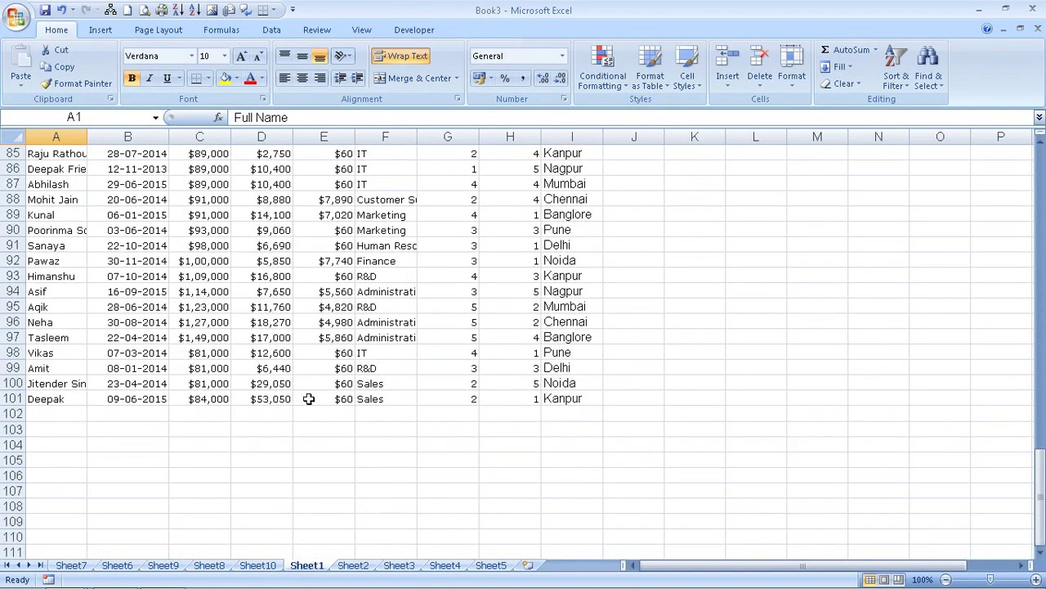
click(73, 400)
text(t)
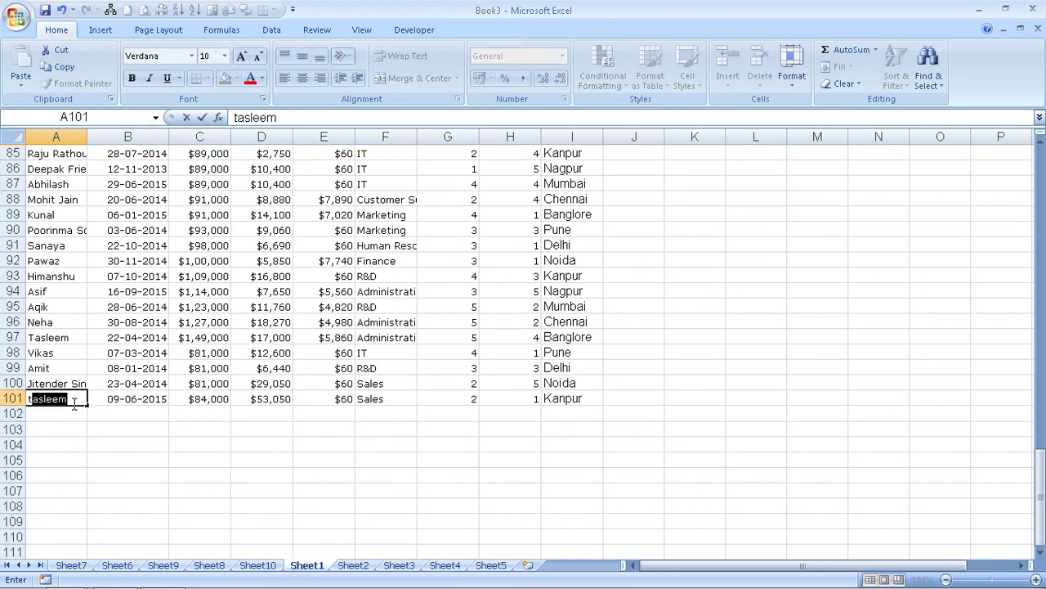
key(BackSpace)
key(BackSpace)
text(Targ)
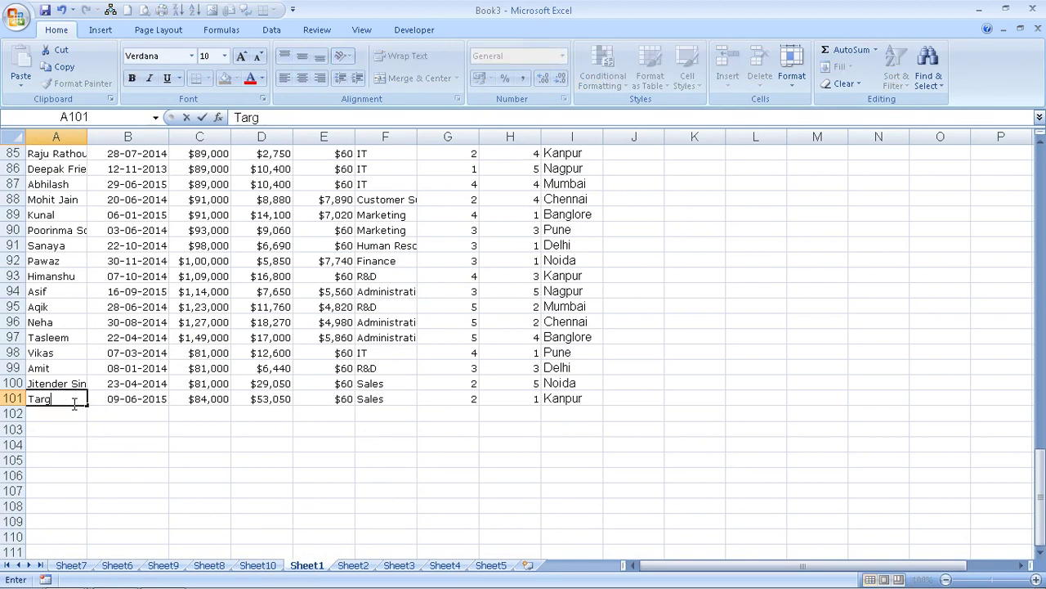
key(Return)
Set department F101 to Target and enter a new bonus amount in D101
key(Up)
key(Right)
key(Right)
key(Right)
key(Right)
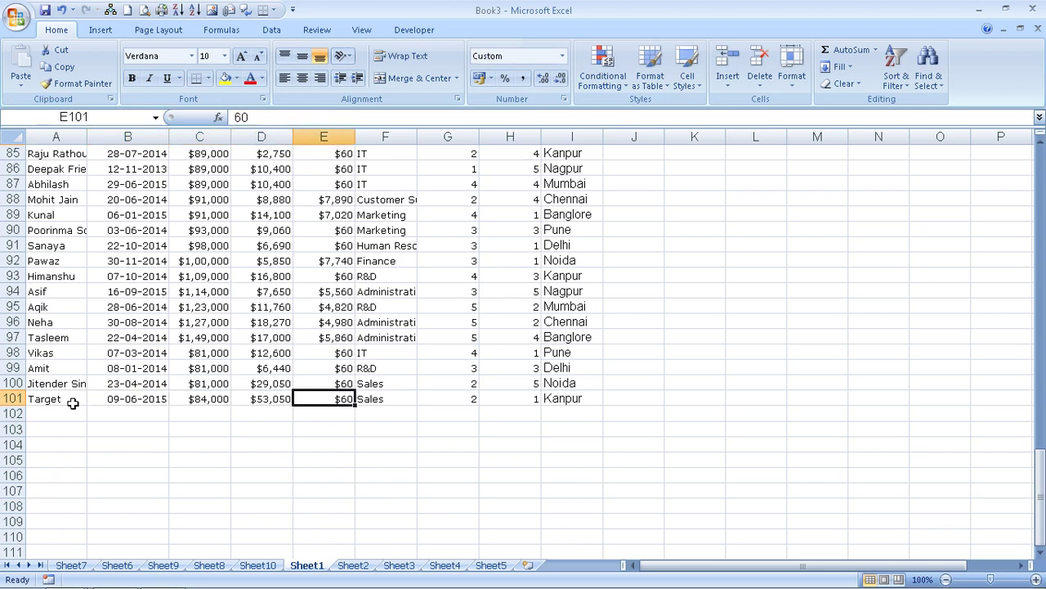
key(Right)
text(T)
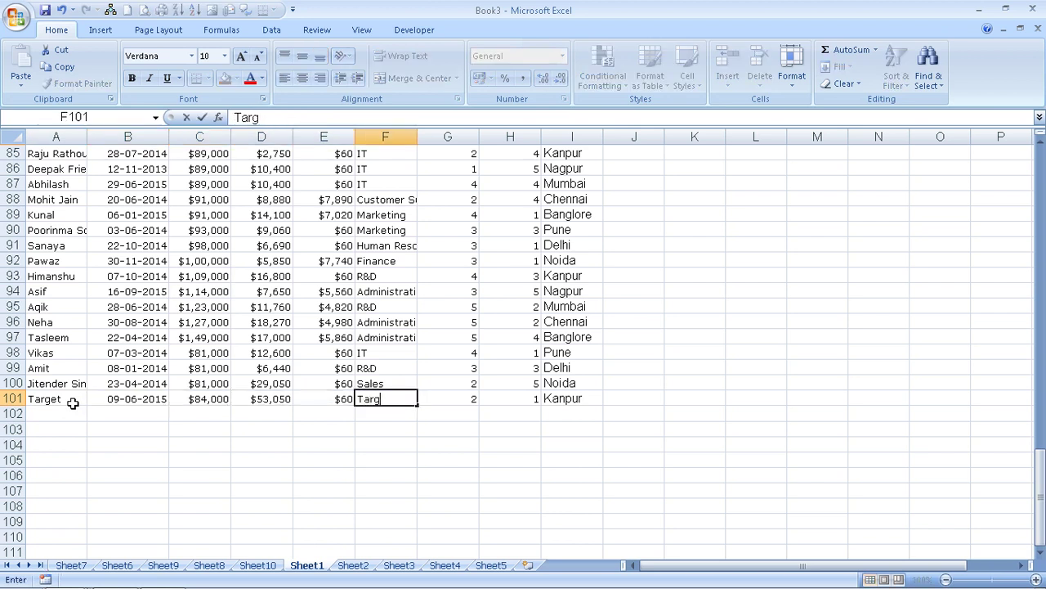
key(Return)
key(Left)
key(Left)
key(Up)
text(1)
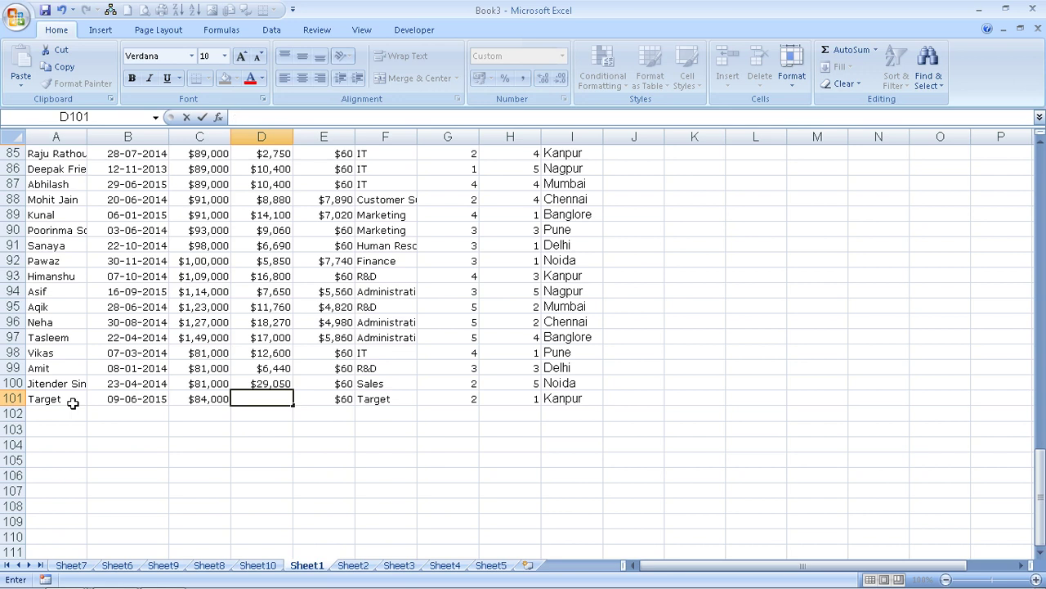
text(555)
key(Return)
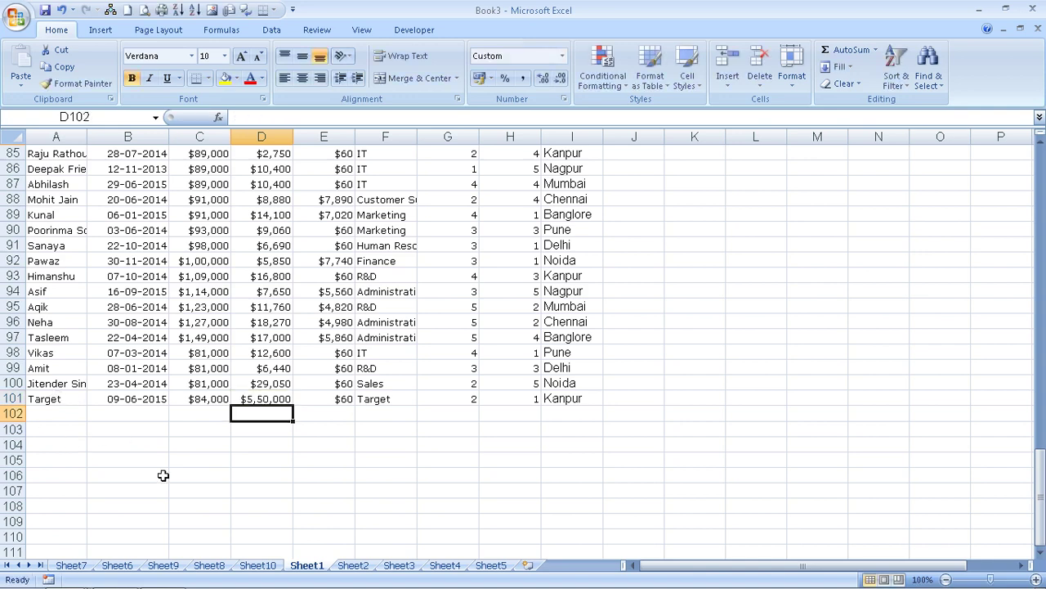
click(257, 564)
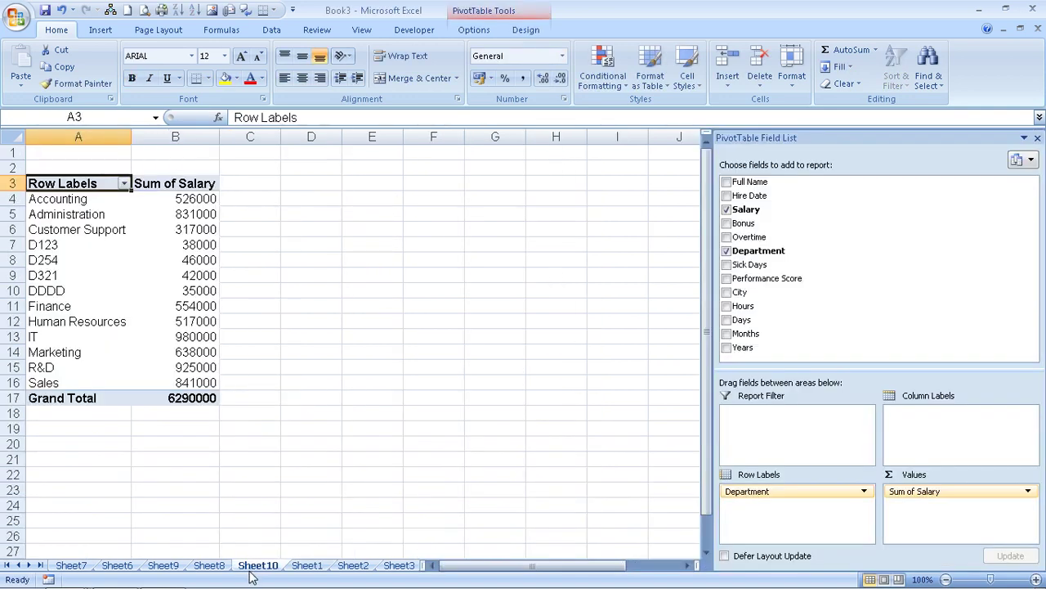
Refresh the Sheet10 pivot and check the Target salary total
right_click(169, 304)
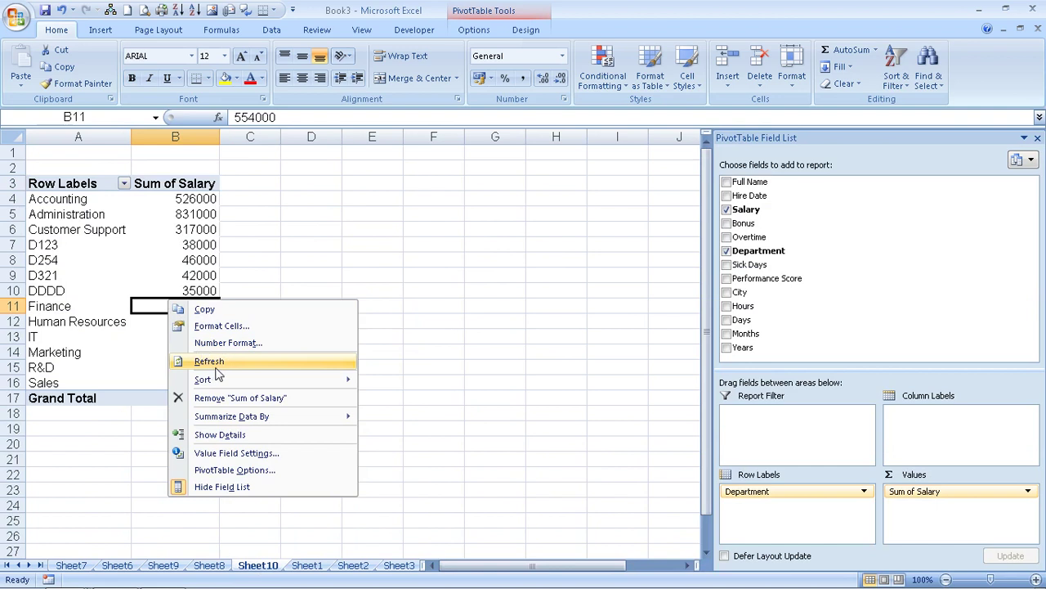
click(217, 363)
click(197, 399)
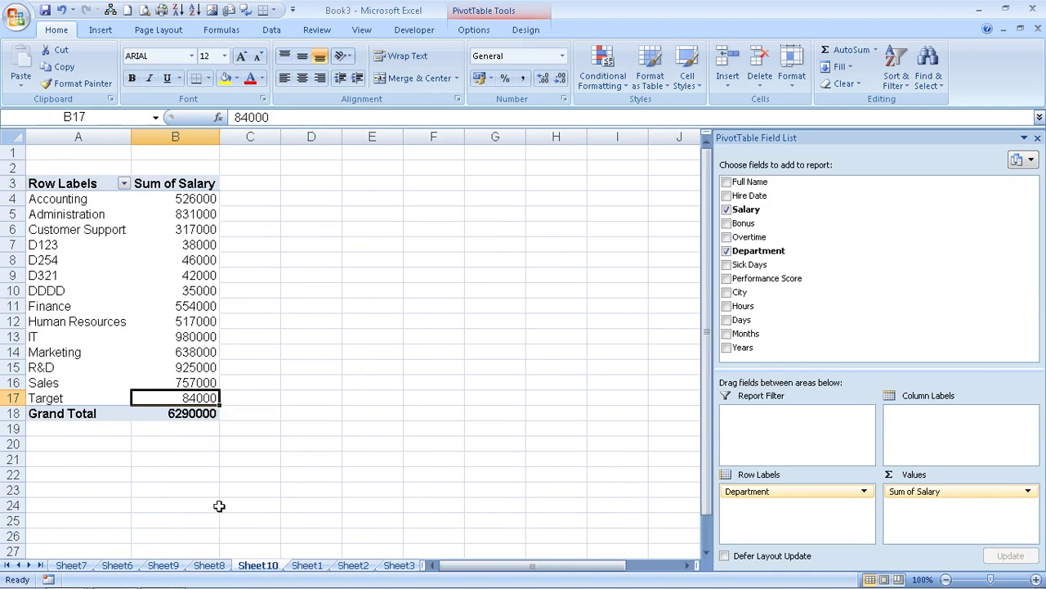
Review the Target record's cells in row 101 on Sheet1
click(301, 572)
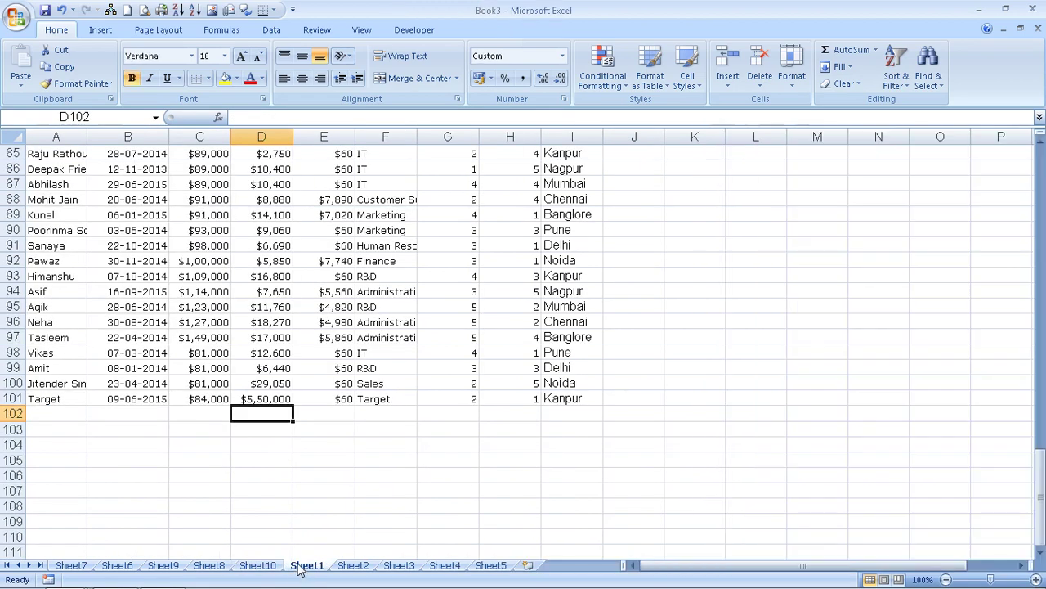
click(265, 396)
click(78, 398)
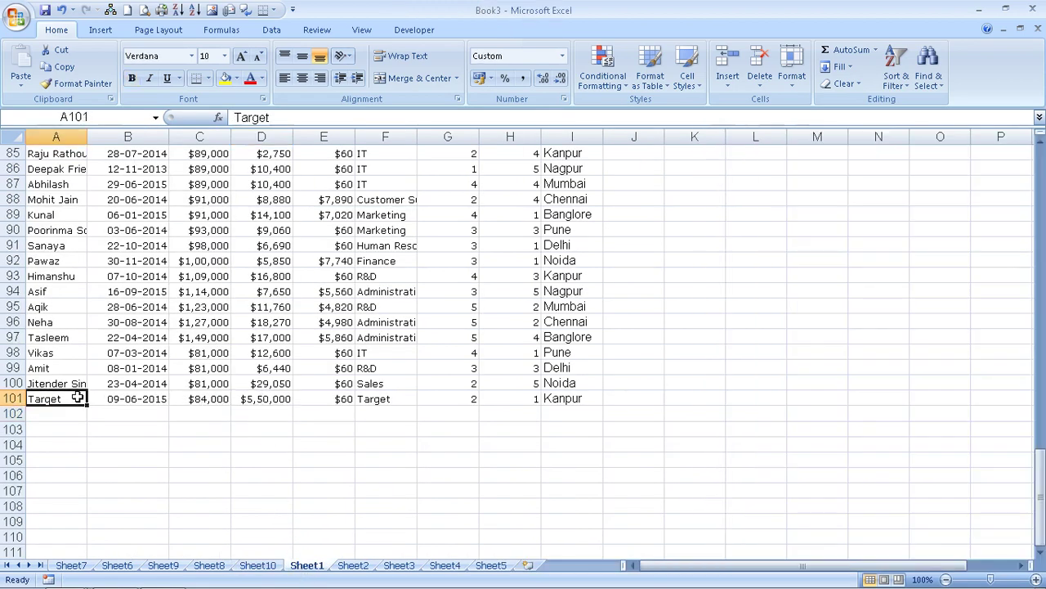
key(Right)
key(Right)
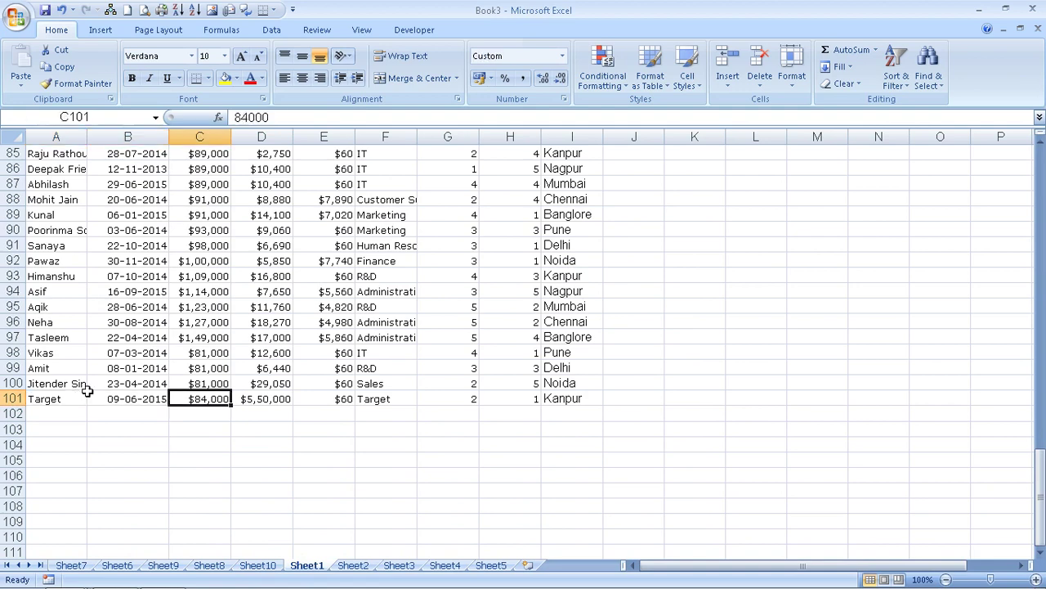
key(Right)
key(Right)
key(Right)
key(ctrl+Up)
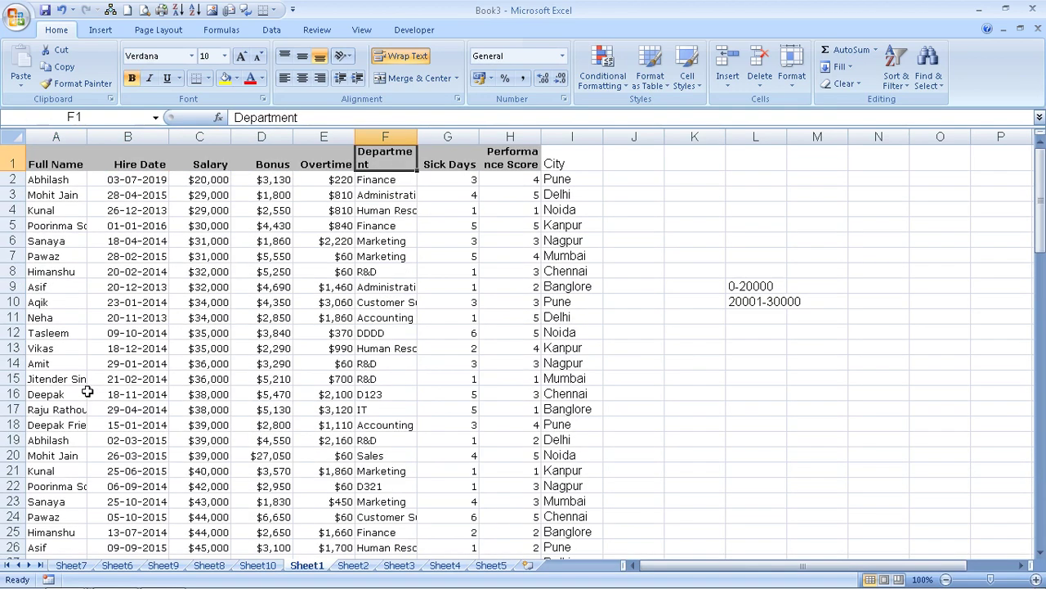
key(ctrl+Down)
key(F2)
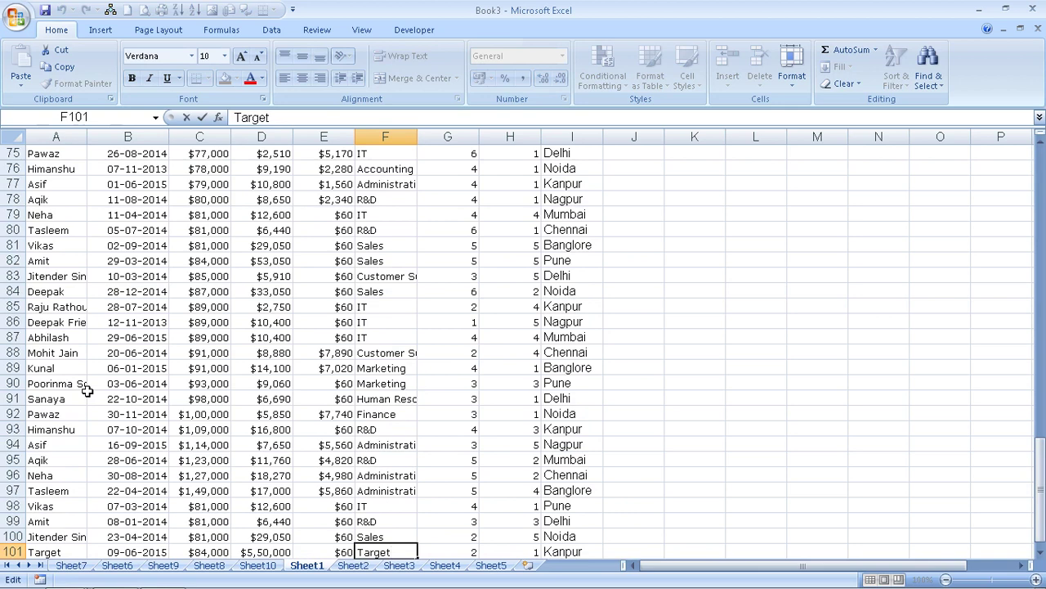
key(Escape)
scroll(79, 384, down, 1)
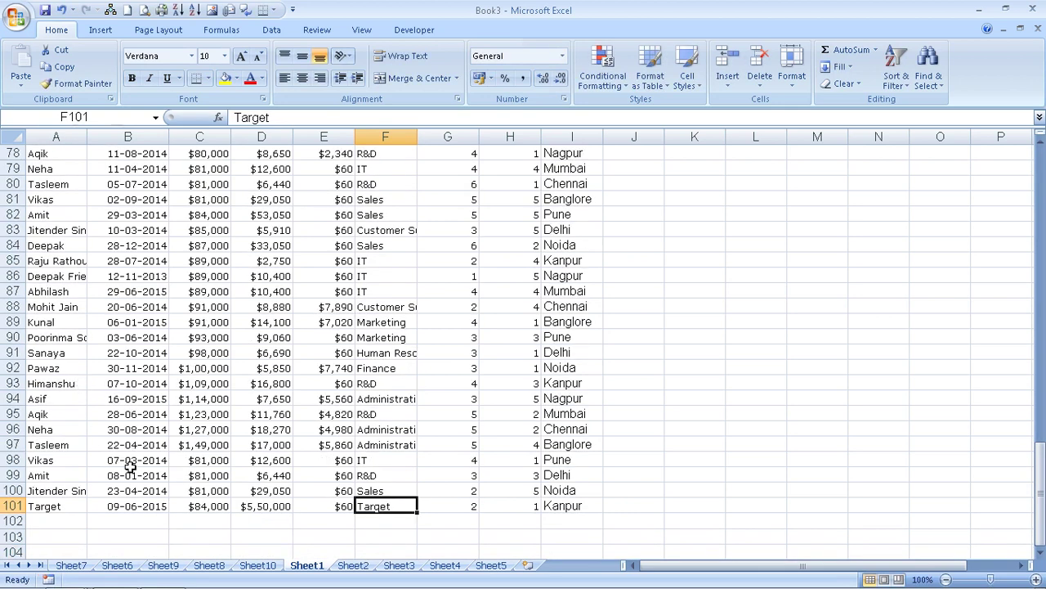
click(174, 502)
click(254, 511)
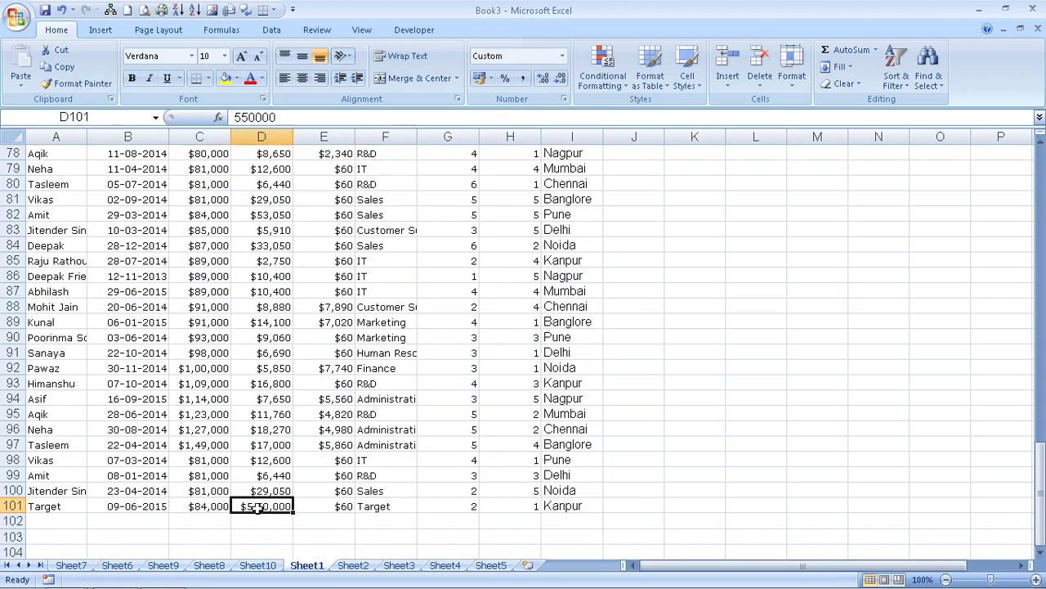
Set C101 to 5,50,000 and D101 to 25,000
key(Left)
text(5)
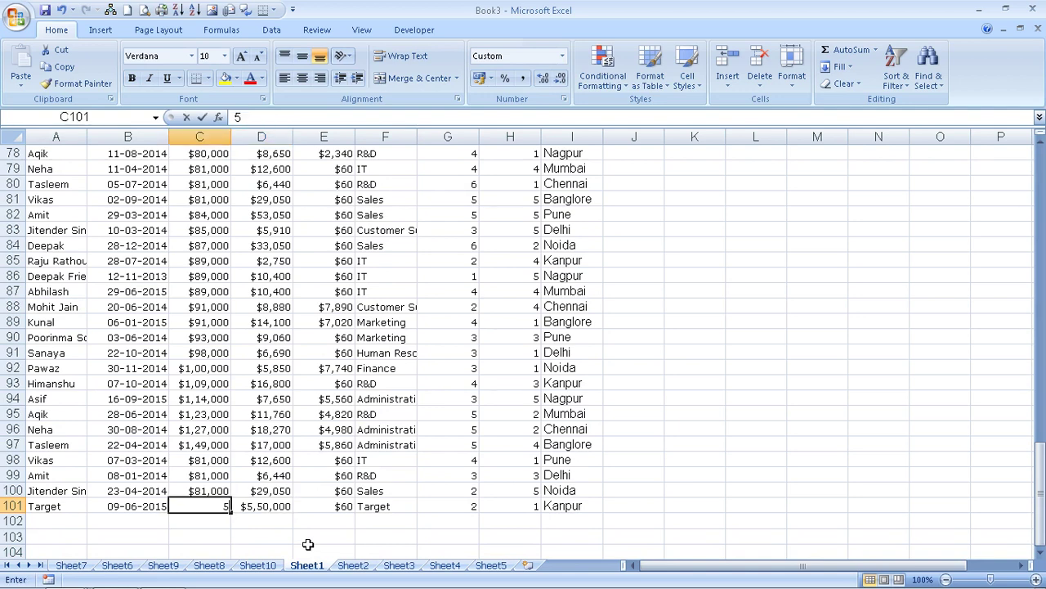
text(,50,)
text(000)
key(Return)
key(Up)
key(Right)
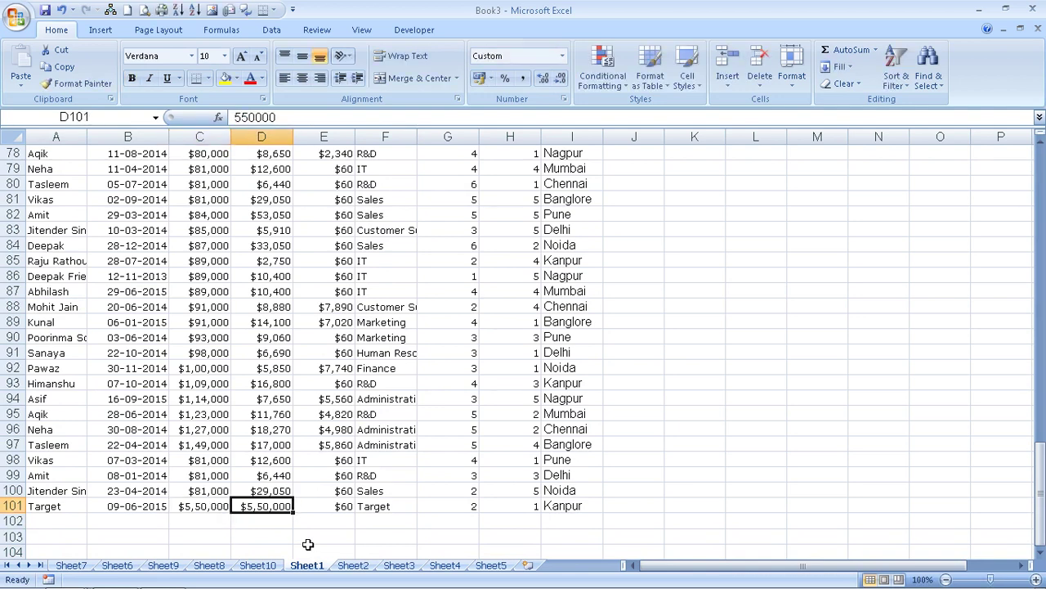
text(250)
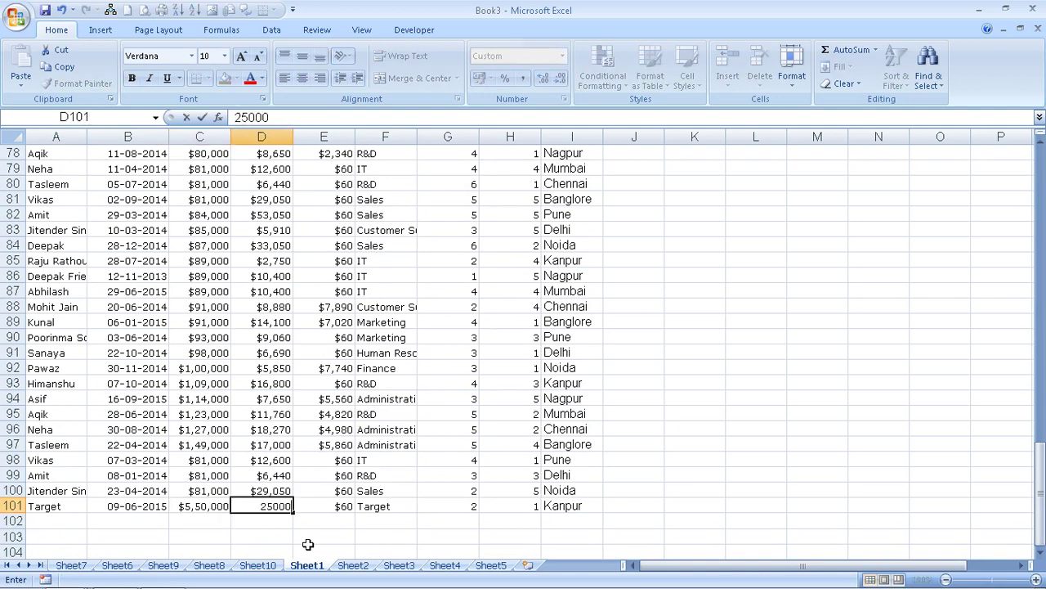
key(Return)
Refresh the Sheet10 pivot so Target shows 550000
click(262, 565)
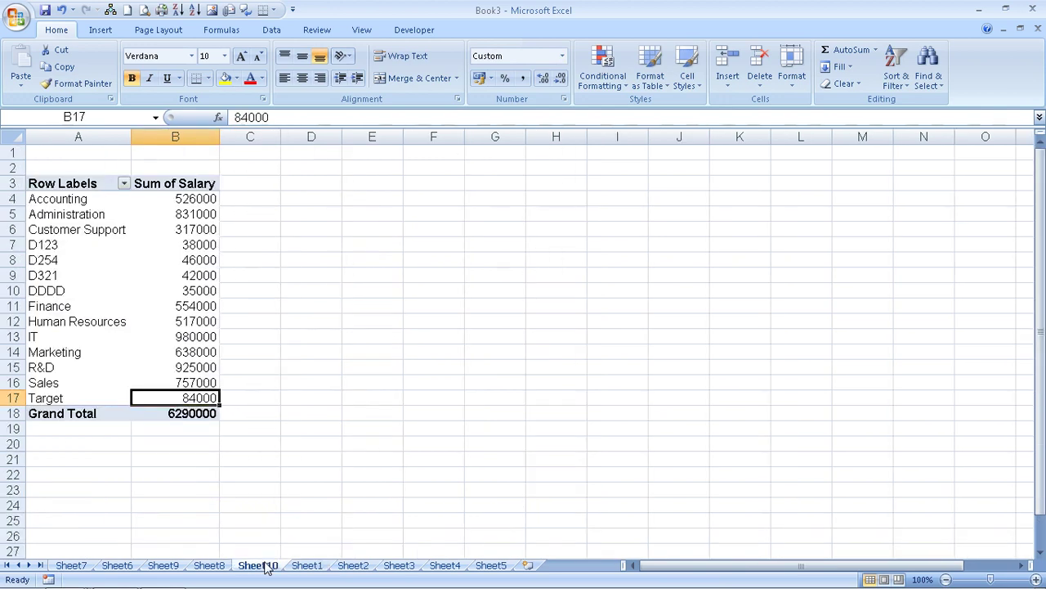
right_click(159, 328)
click(190, 390)
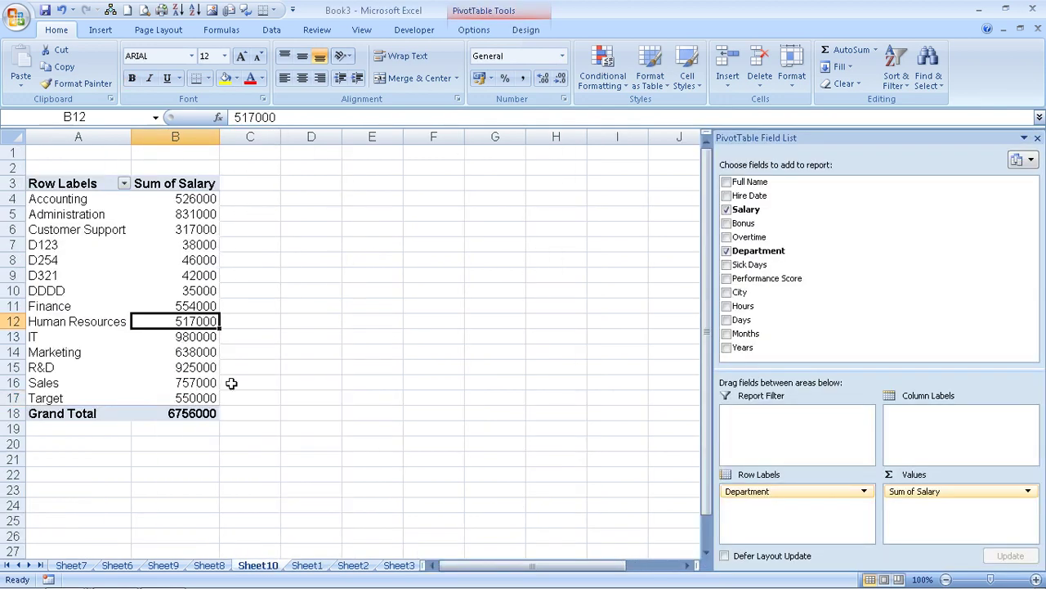
mouse_move(203, 398)
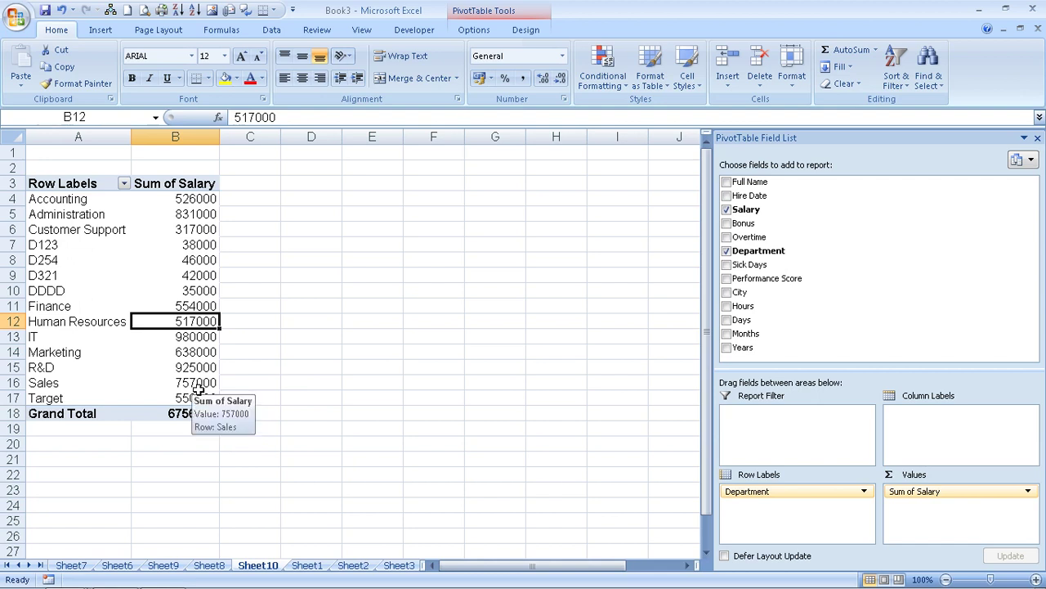
Add Salary to the values again and summarise it as Sum, giving Sum of Salary2
click(195, 398)
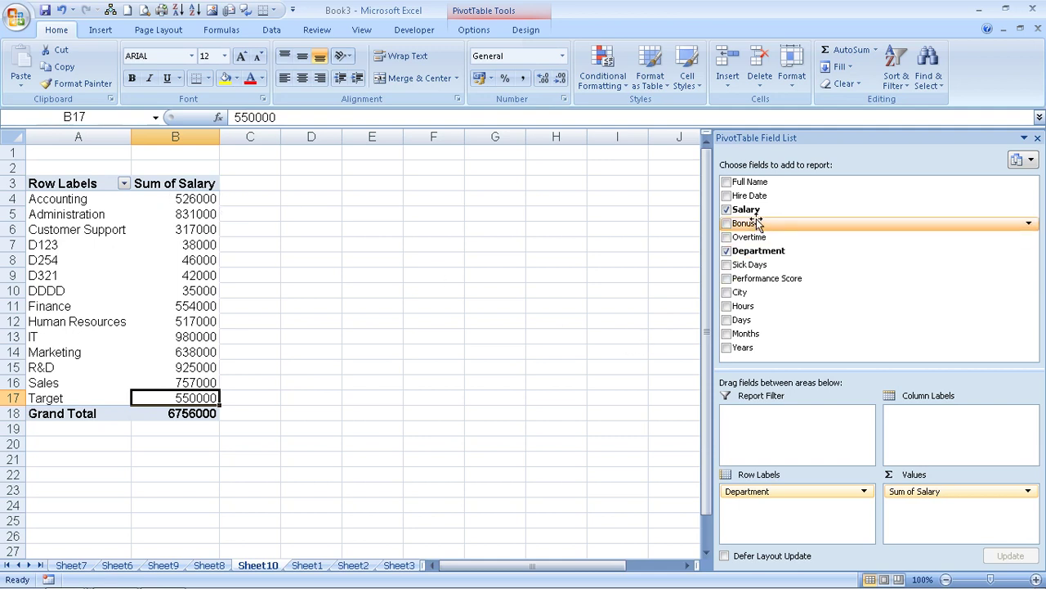
mouse_move(746, 209)
mouse_down()
mouse_move(932, 541)
mouse_move(936, 531)
mouse_up()
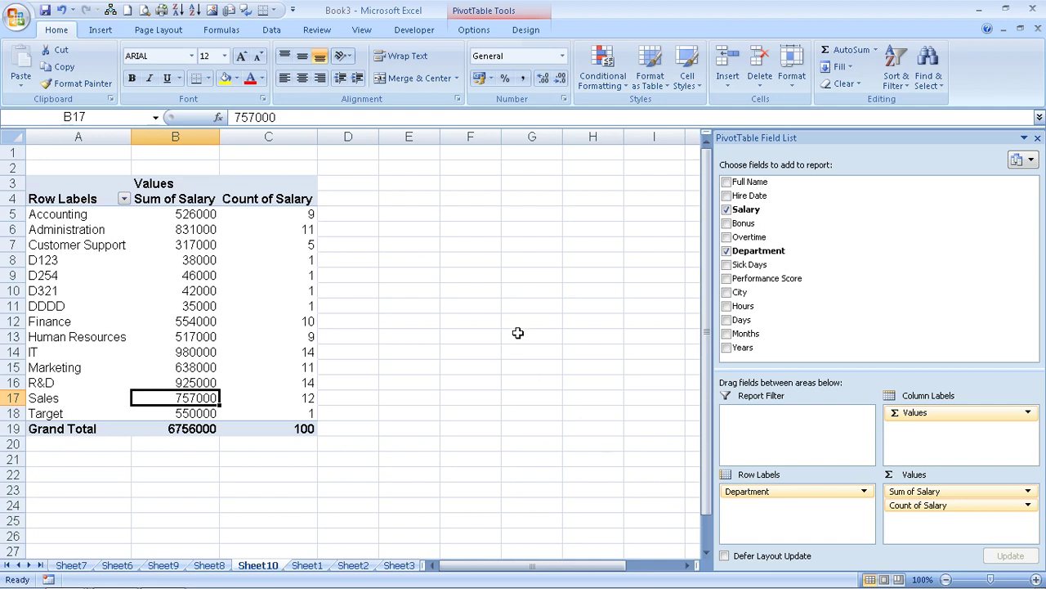
click(292, 198)
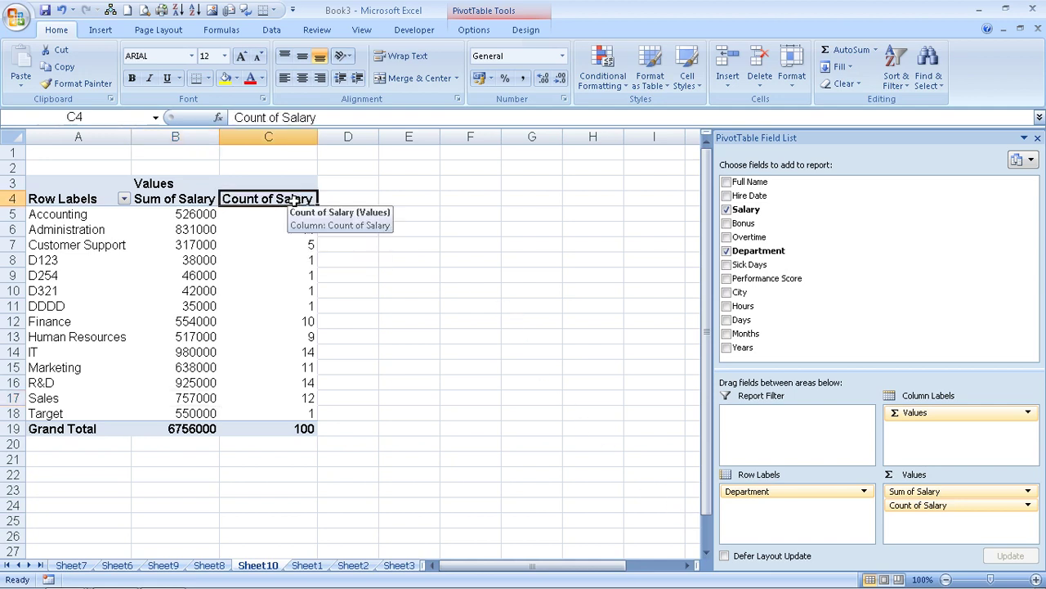
double_click(292, 199)
click(263, 147)
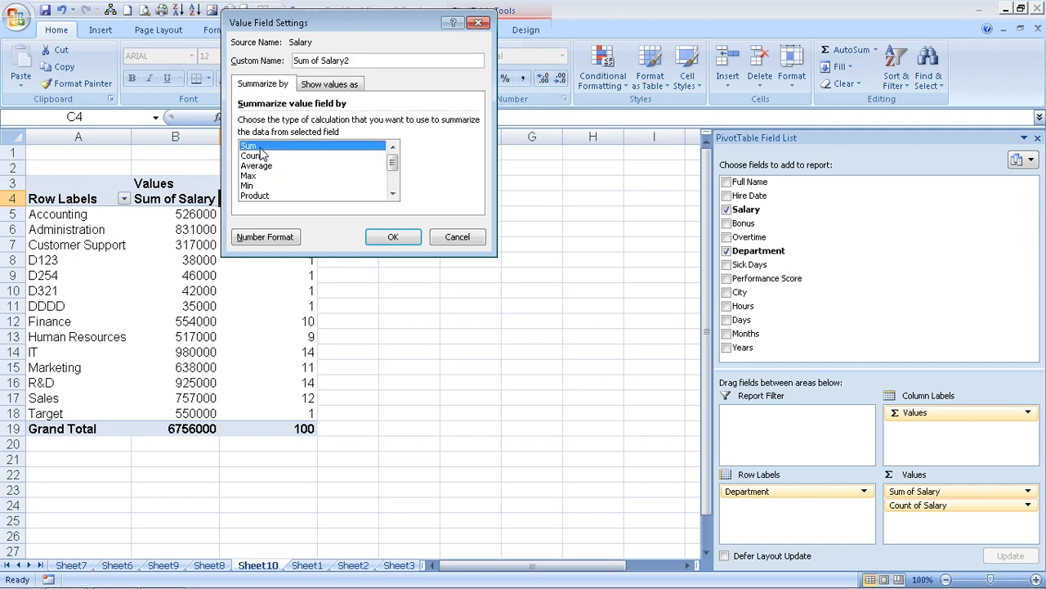
click(394, 237)
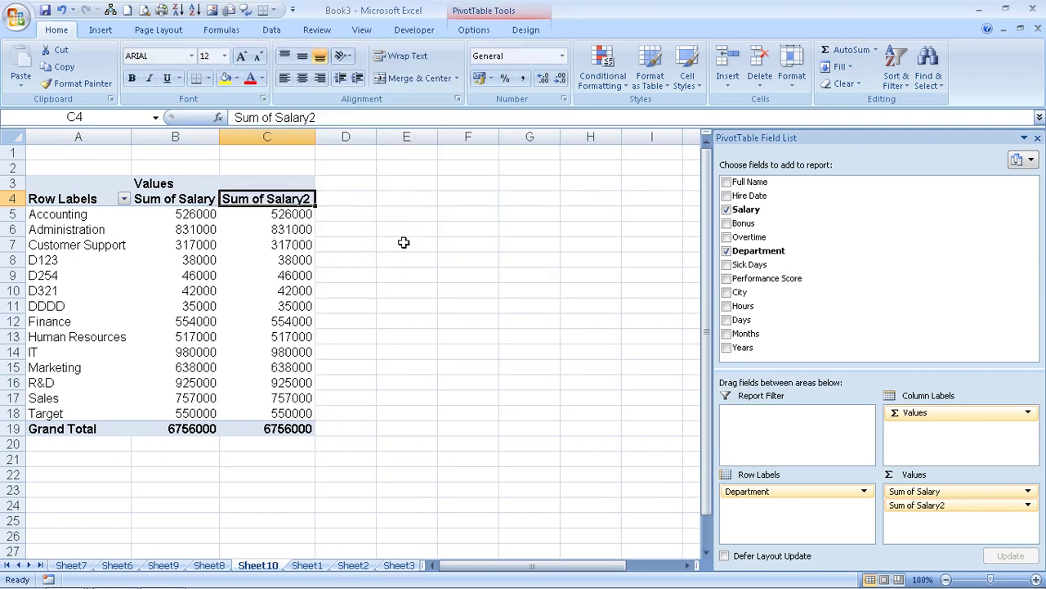
Look at Sum of Salary2's value display options and close without changes
double_click(289, 198)
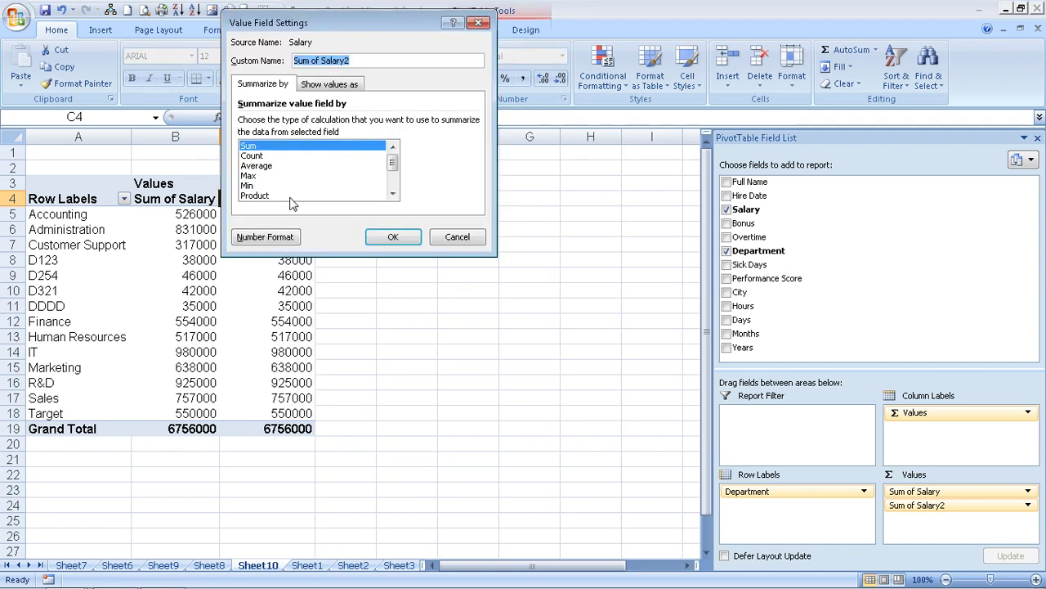
click(331, 85)
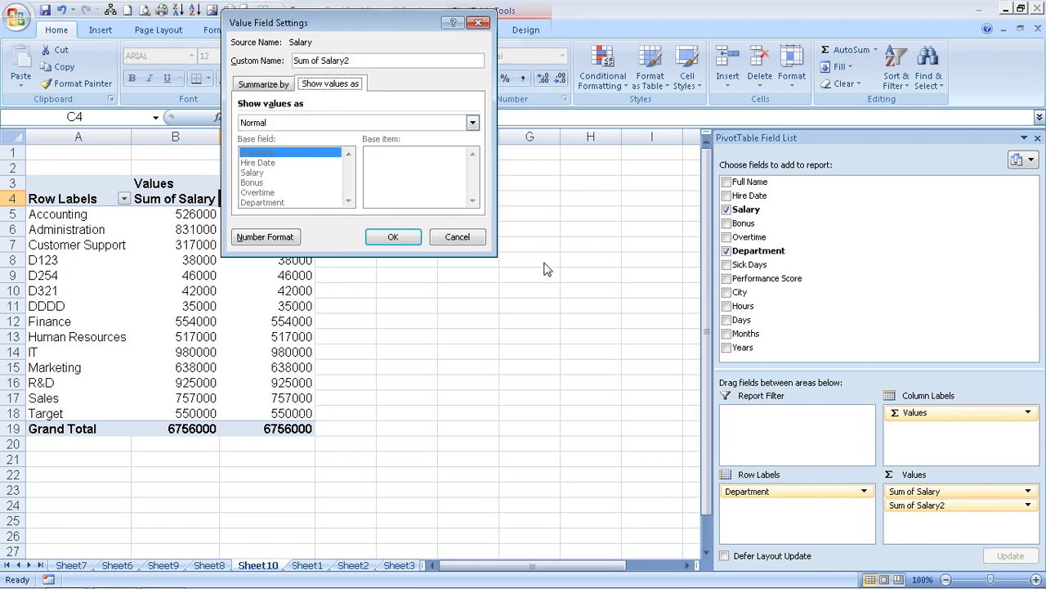
click(481, 242)
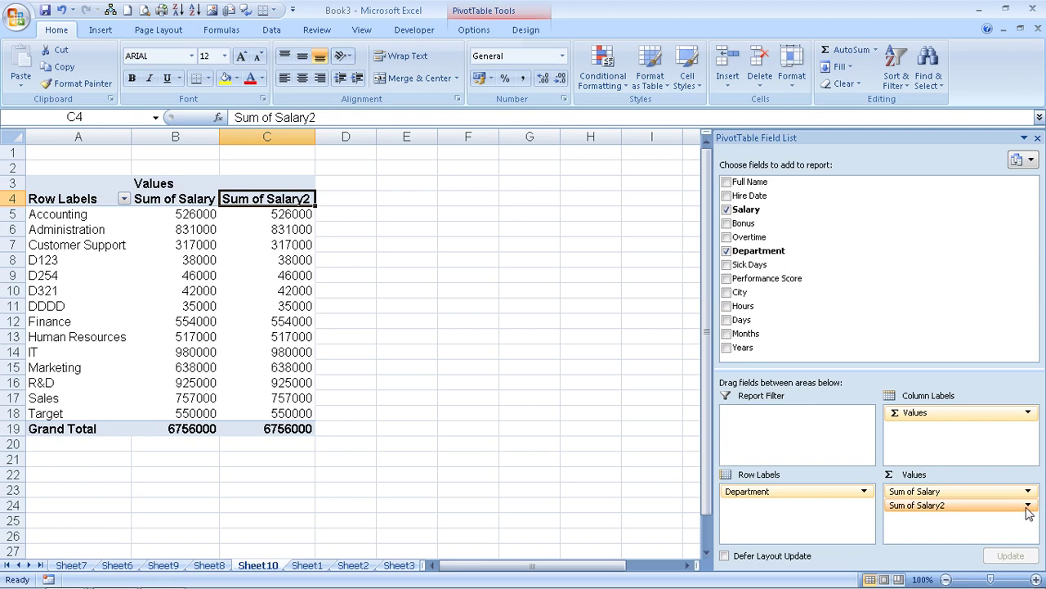
Set Sum of Salary2 to show Difference From, base field Department, base item Target
click(1028, 507)
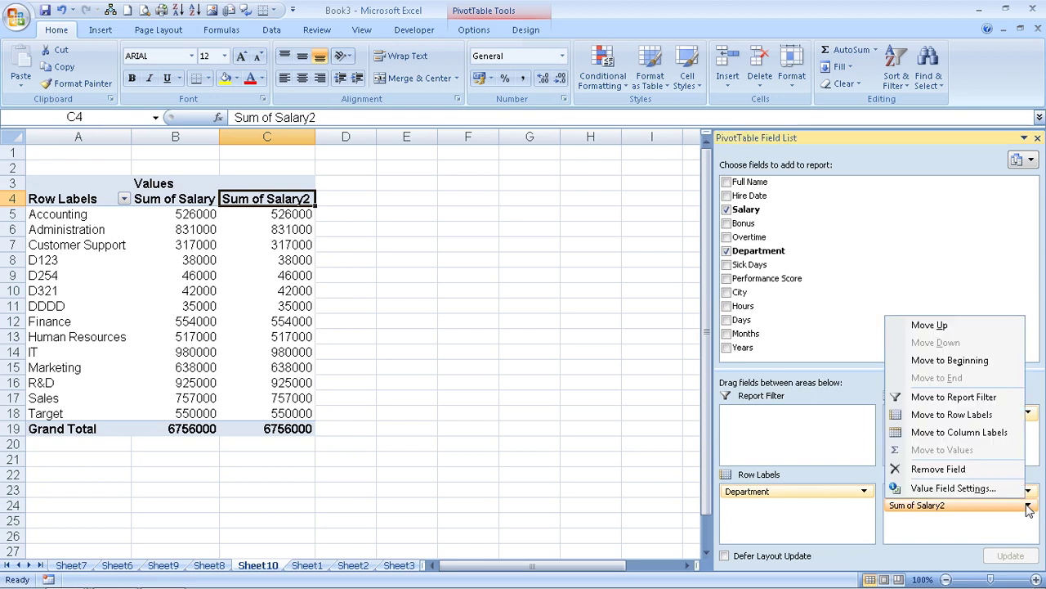
click(972, 489)
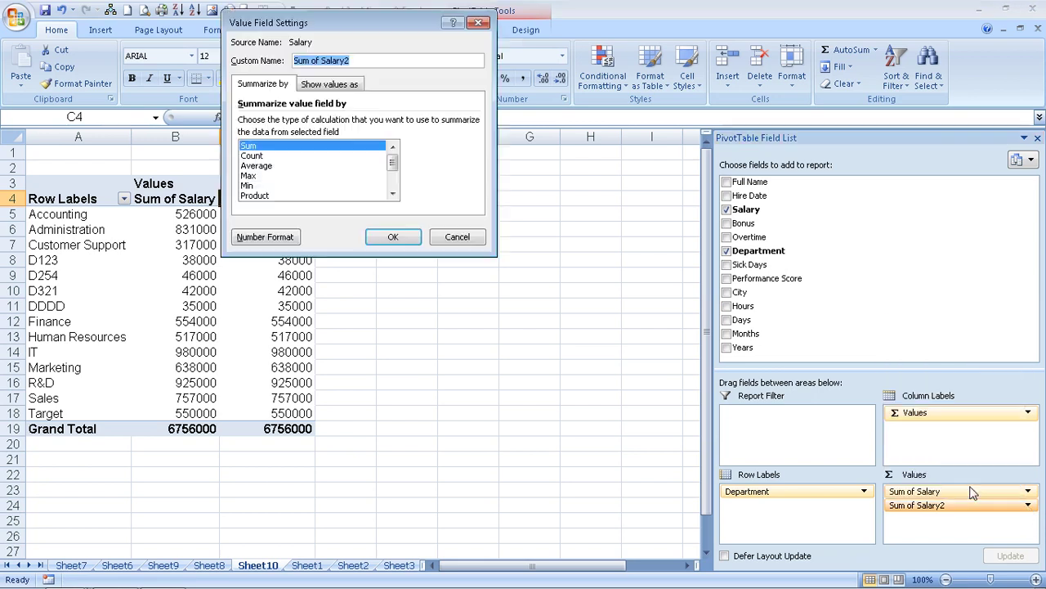
click(328, 85)
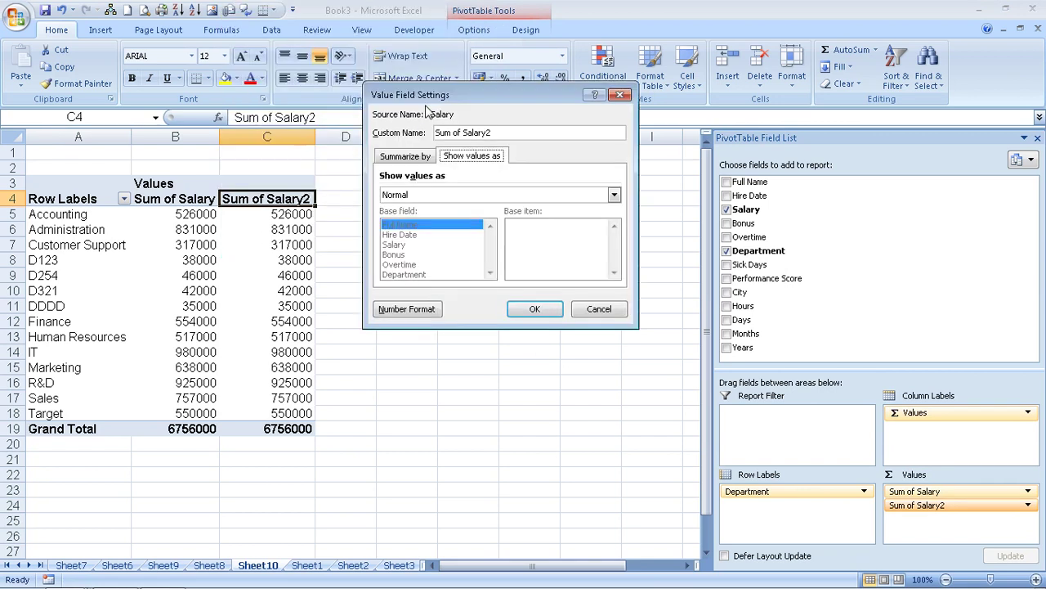
click(453, 195)
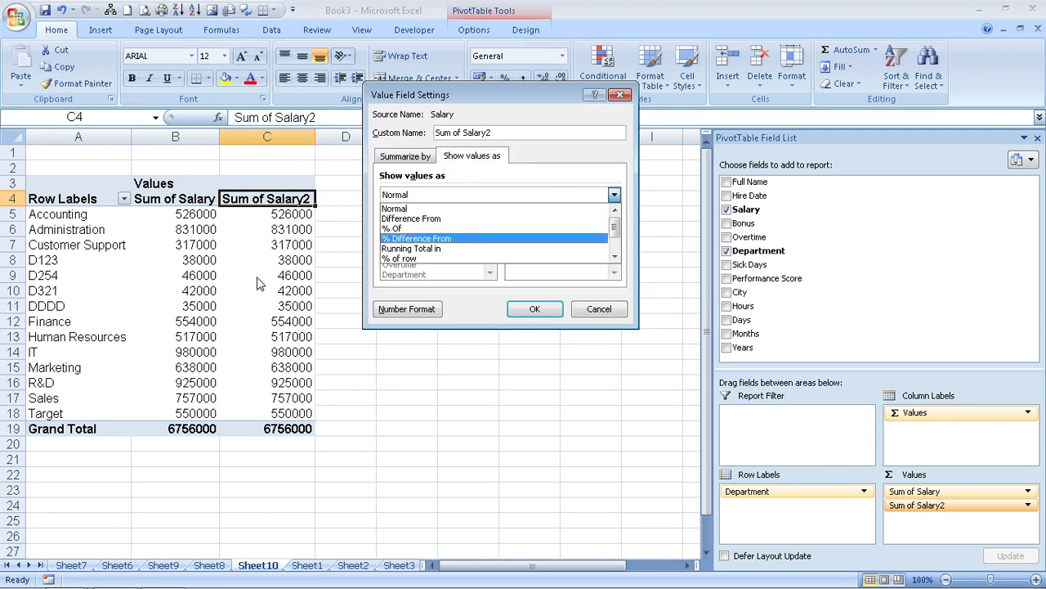
click(421, 219)
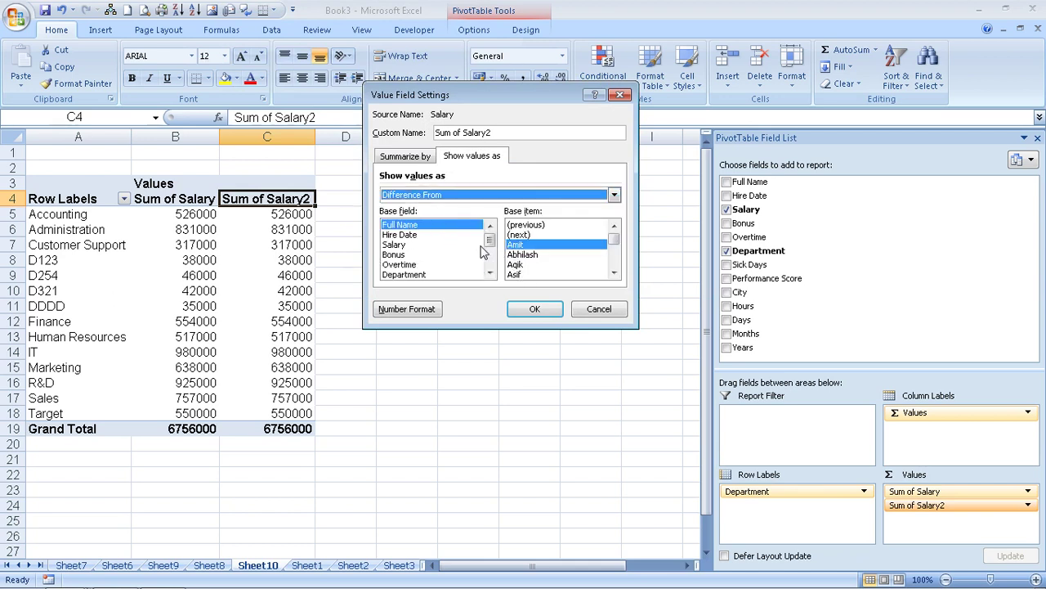
click(416, 274)
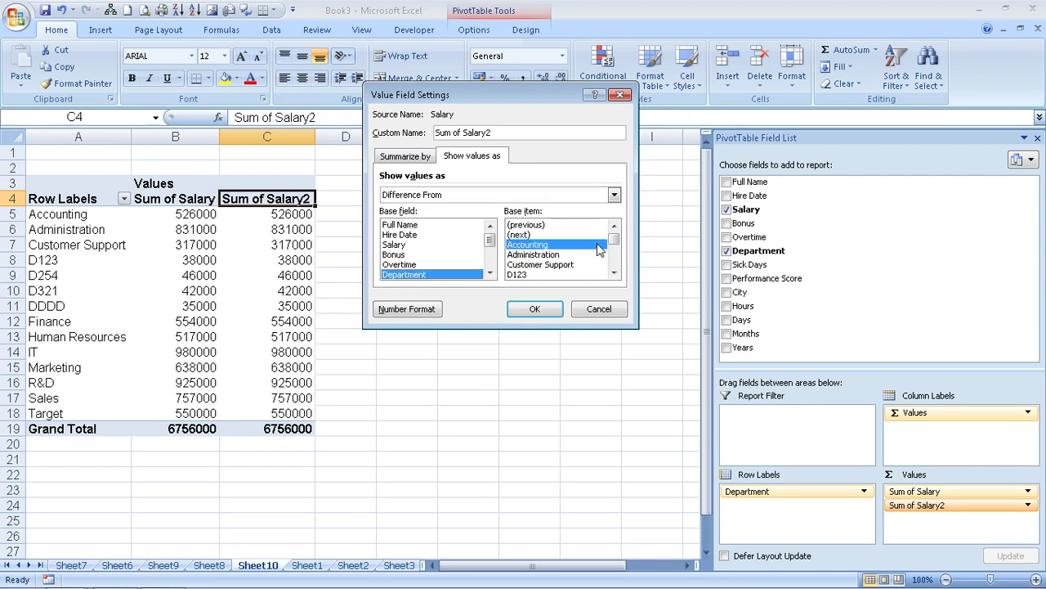
scroll(607, 272, down, 4)
click(537, 276)
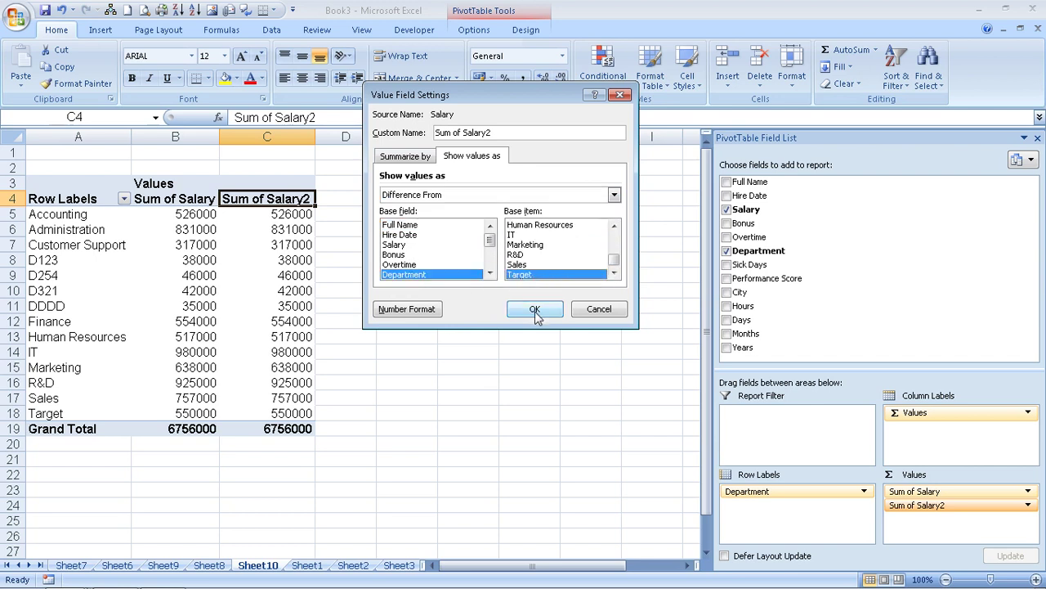
click(536, 310)
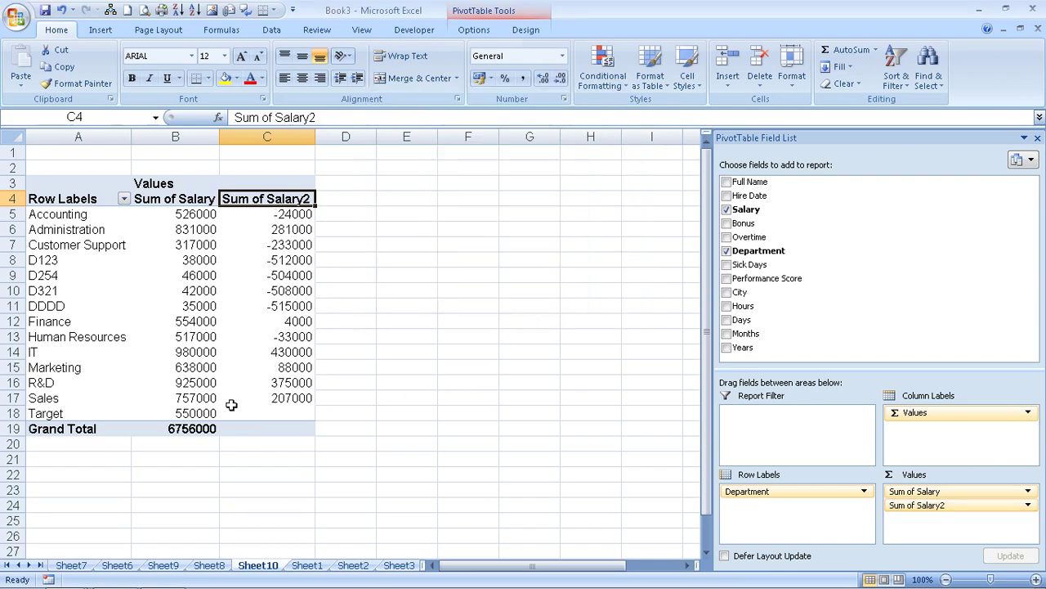
Check the resulting Target and Accounting values, such as -24000 for Accounting
click(198, 411)
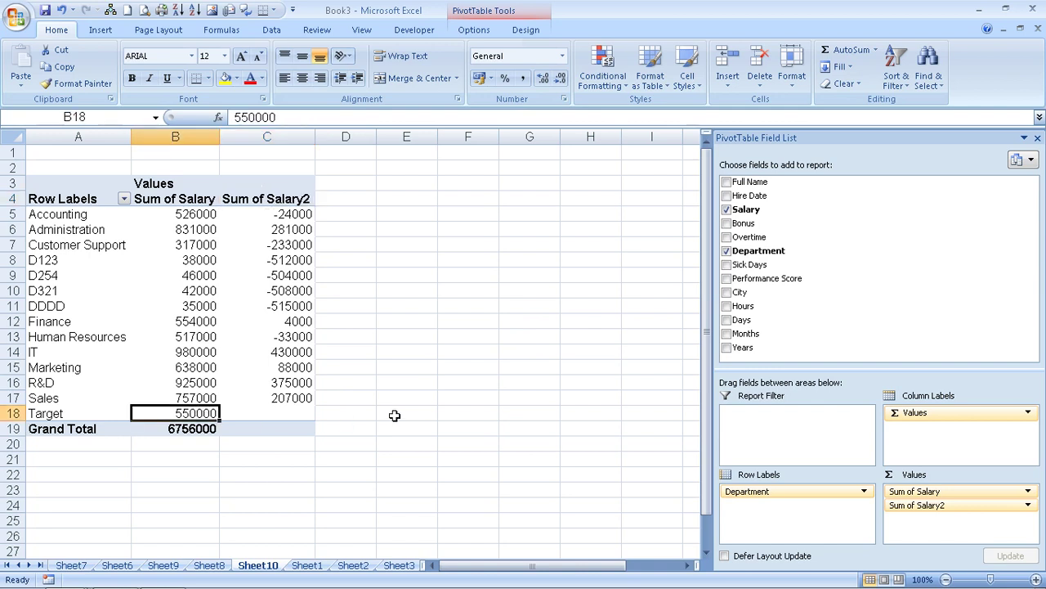
click(204, 212)
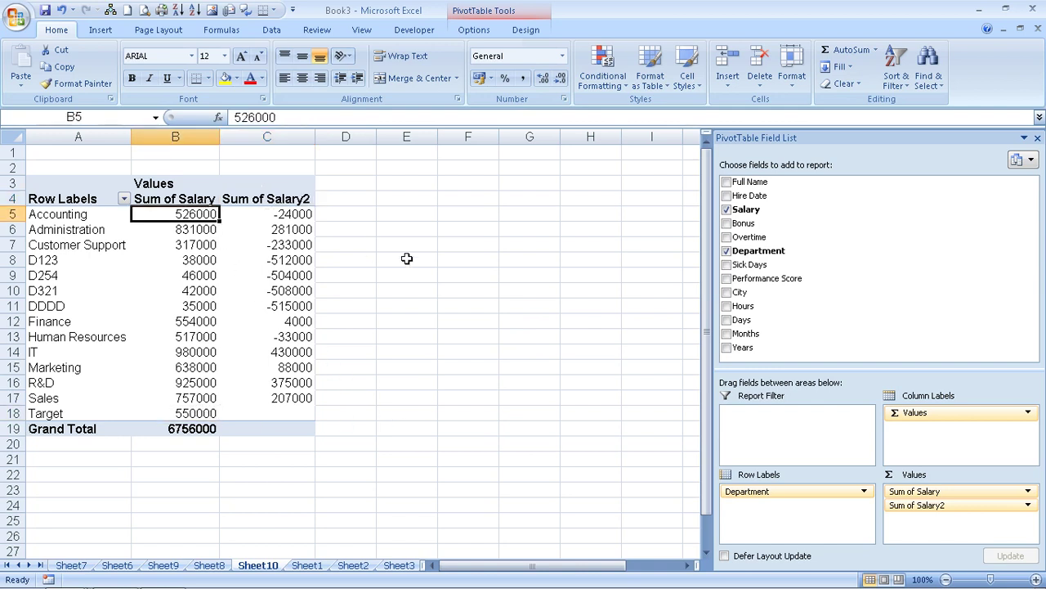
click(337, 215)
click(303, 219)
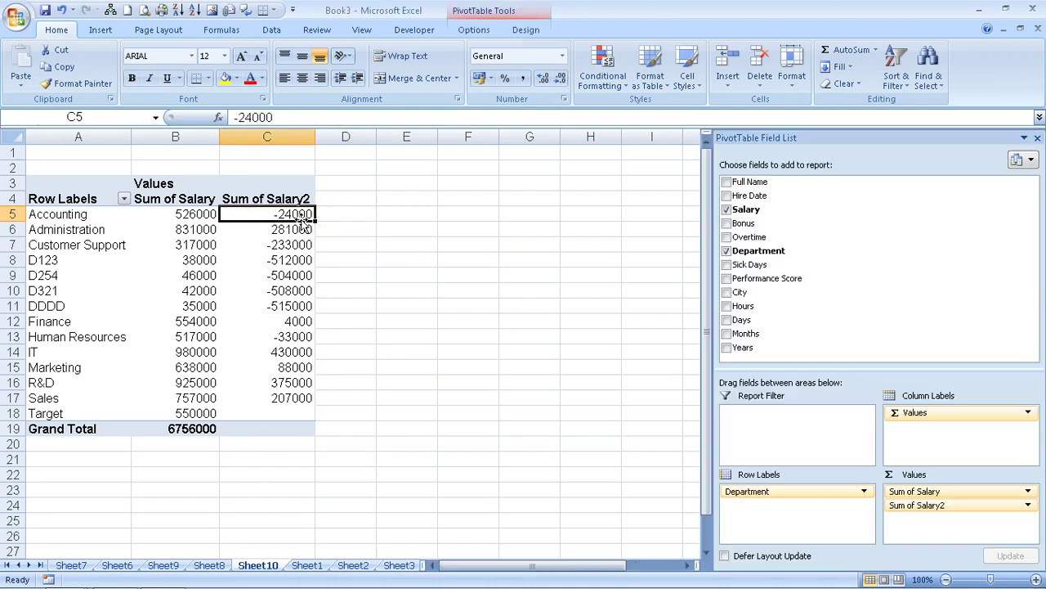
click(196, 412)
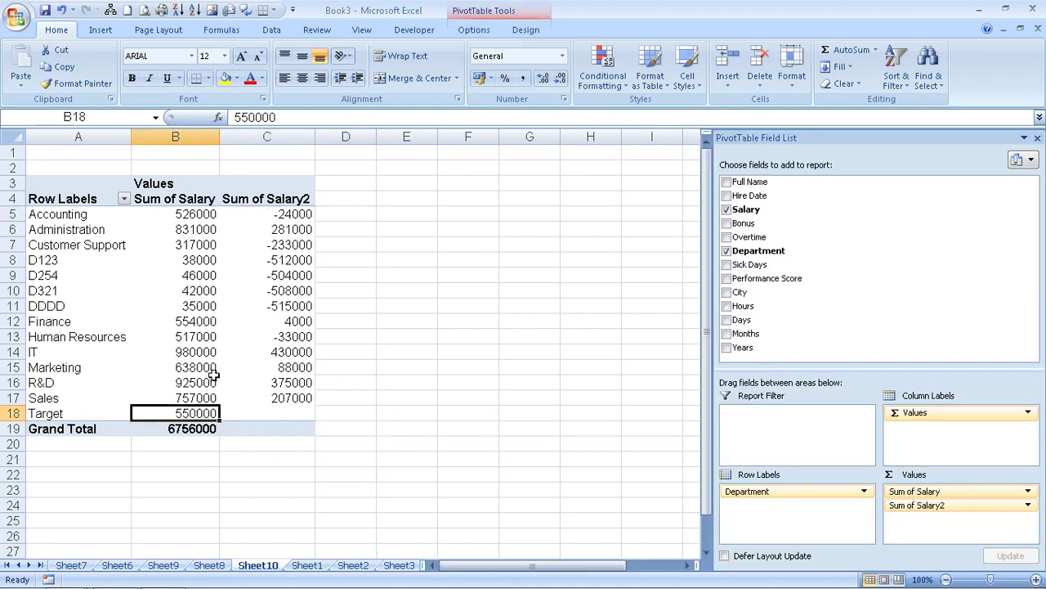
click(196, 234)
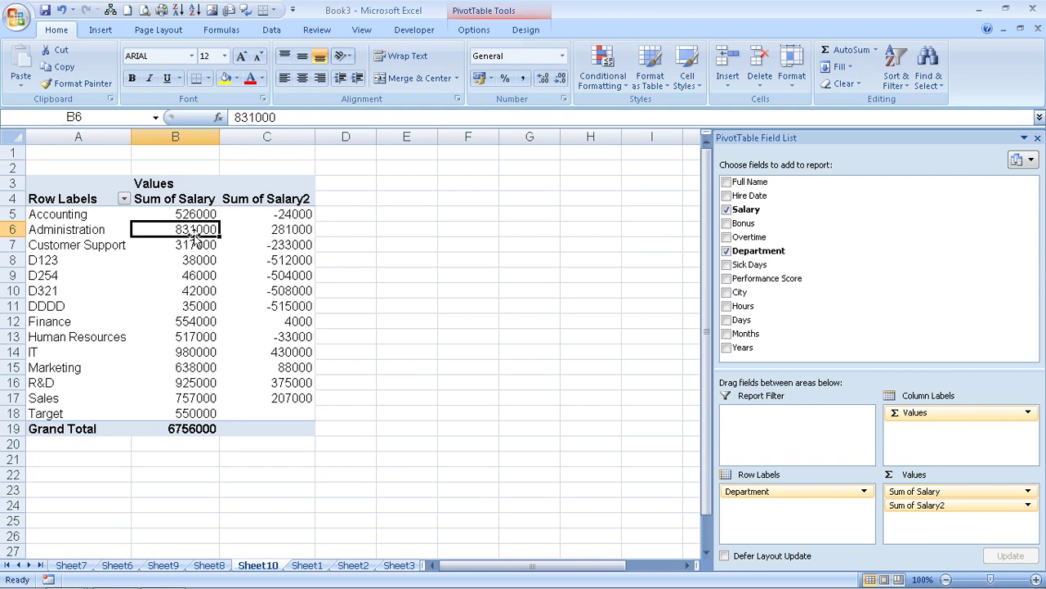
click(289, 232)
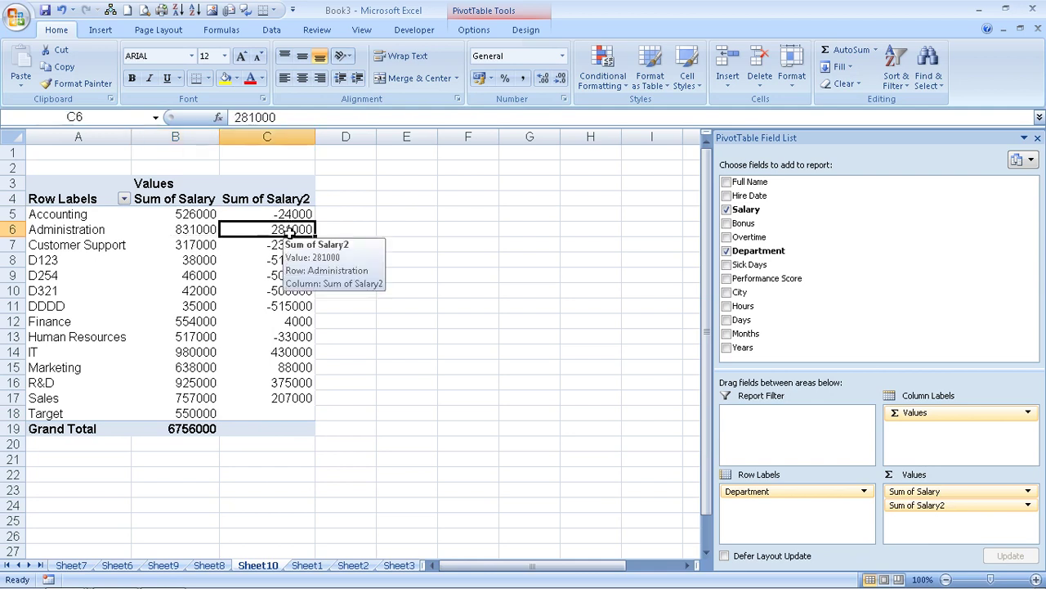
click(199, 245)
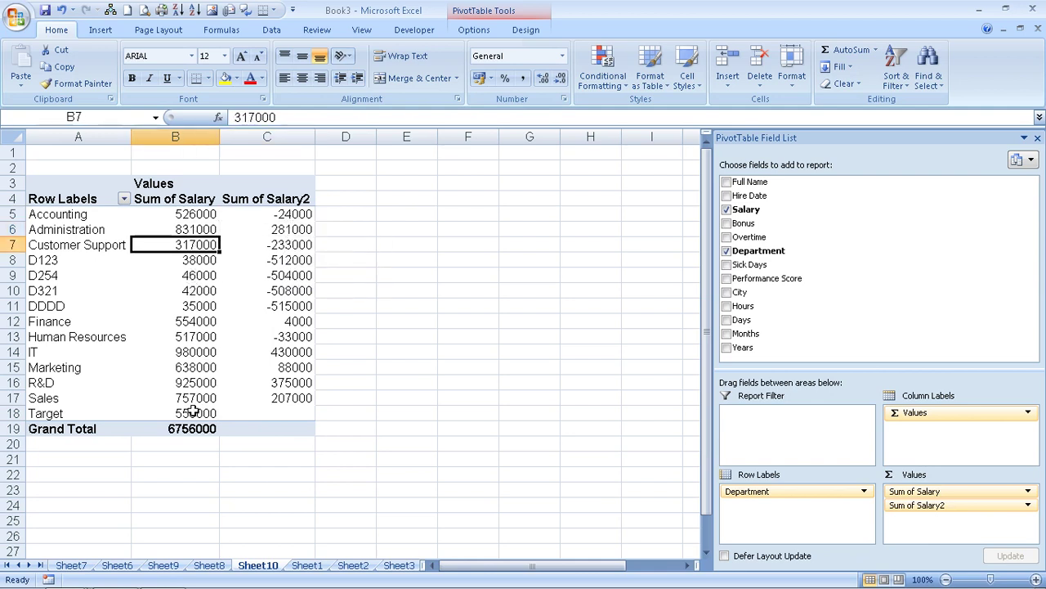
click(304, 244)
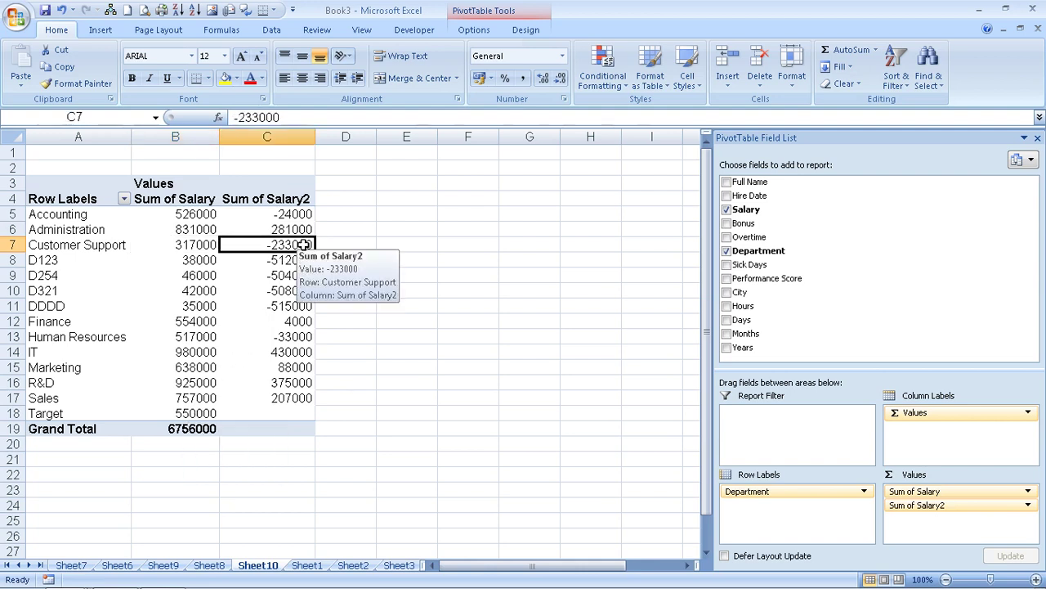
click(208, 412)
click(222, 260)
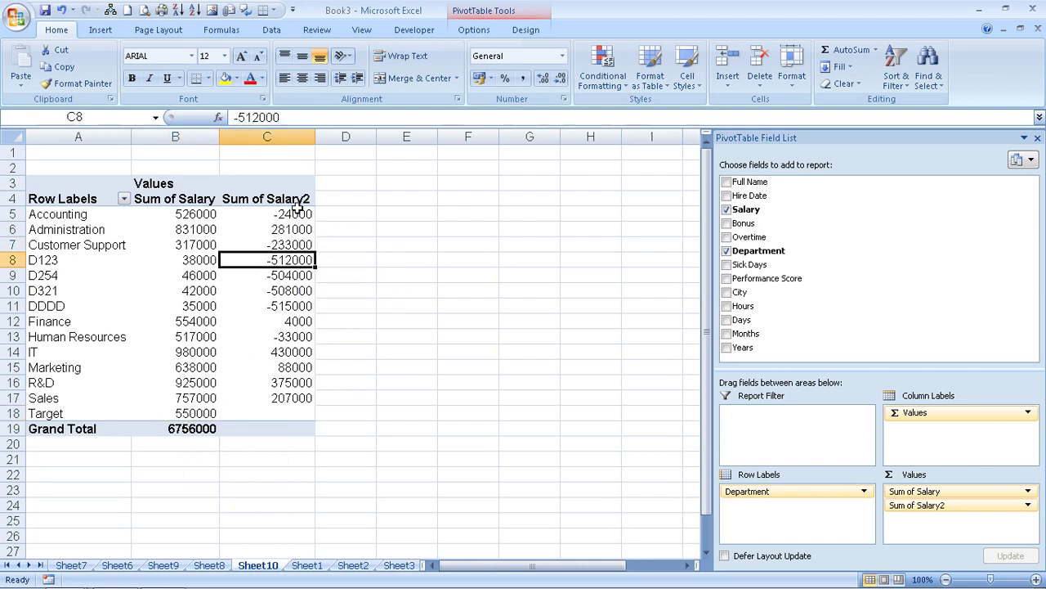
drag(296, 209, 280, 406)
mouse_move(281, 406)
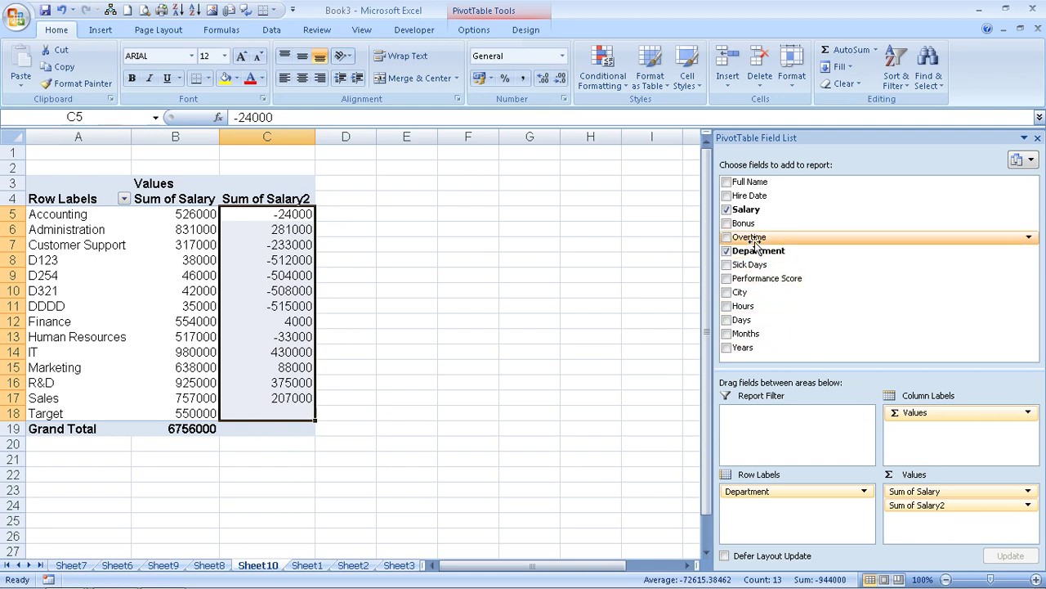
Add Salary to the pivot values again and summarize the new column as Sum
drag(746, 209, 945, 524)
double_click(372, 203)
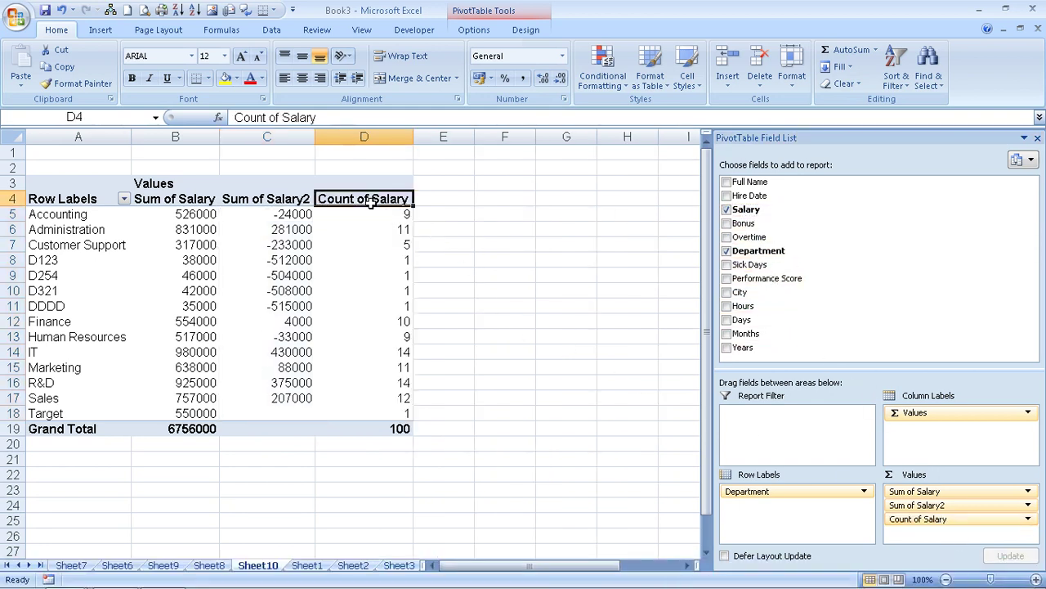
click(390, 217)
click(535, 308)
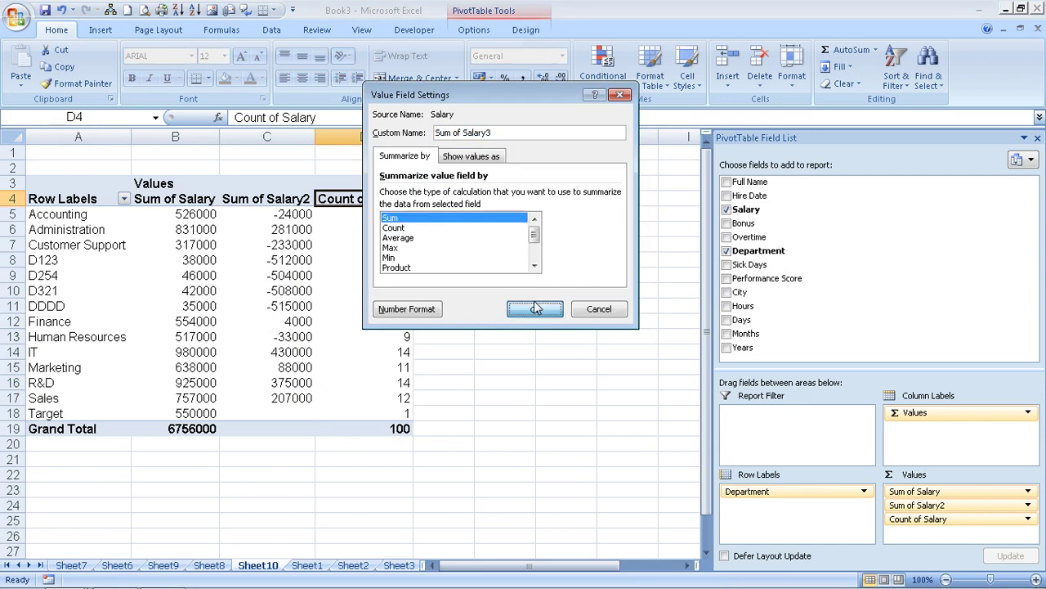
Show Sum of Salary3 as % Of, base field Department, base item Target
double_click(400, 203)
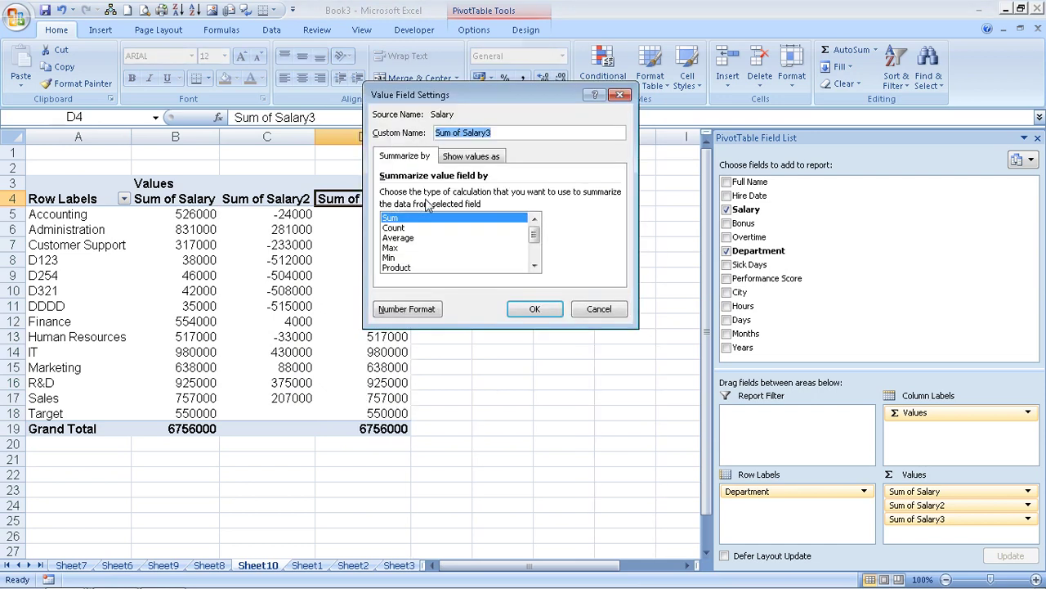
click(481, 157)
click(479, 196)
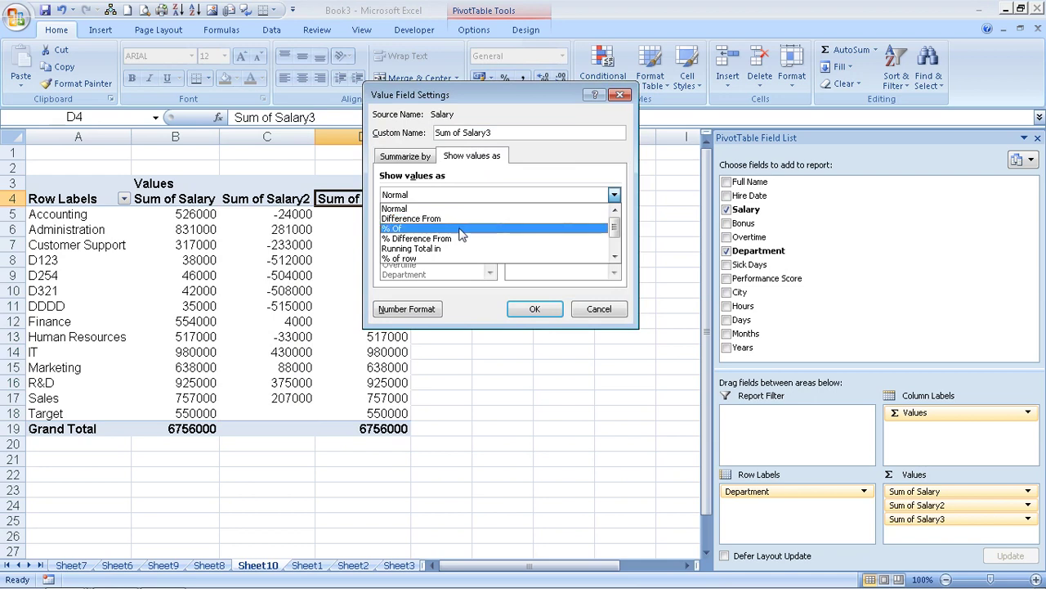
click(458, 229)
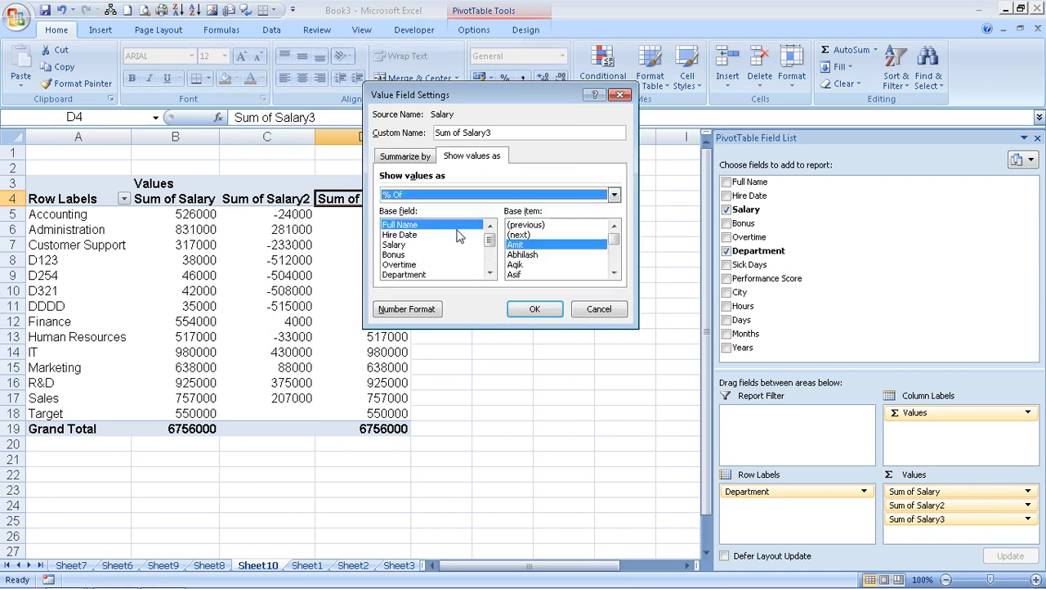
click(417, 274)
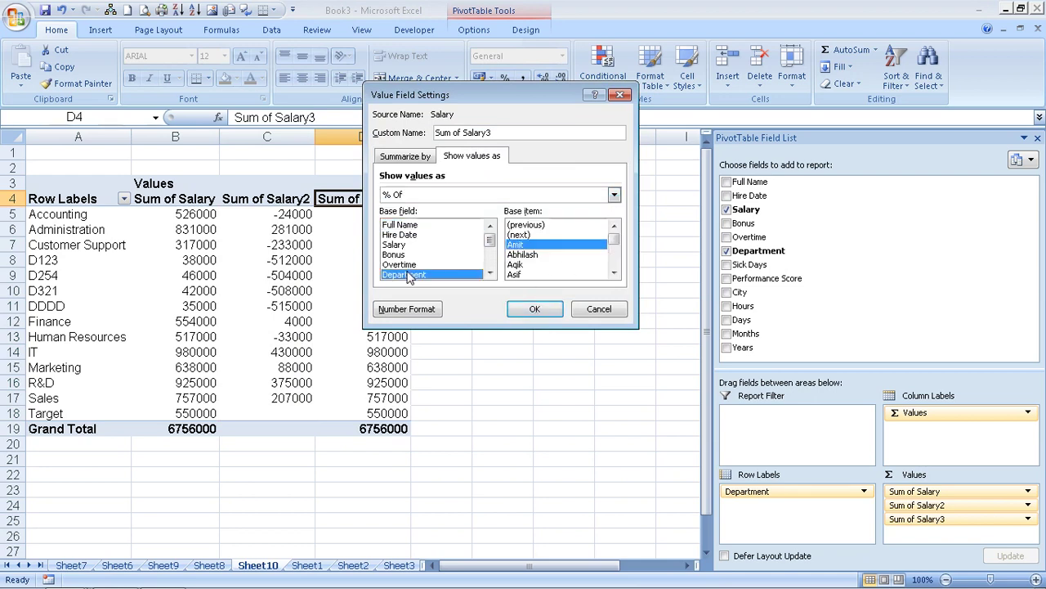
drag(613, 233, 612, 270)
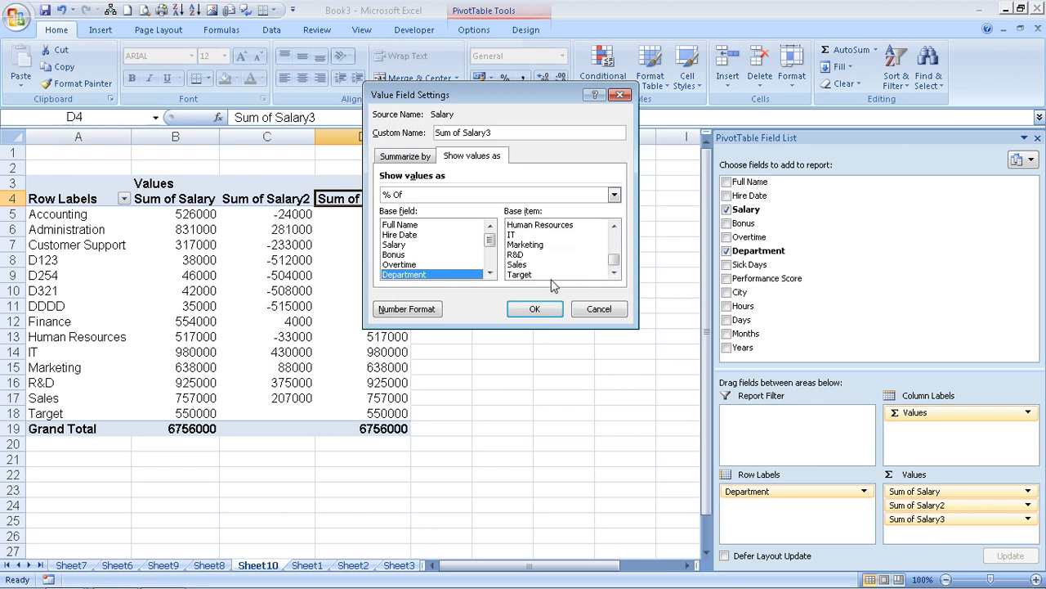
click(542, 275)
click(535, 308)
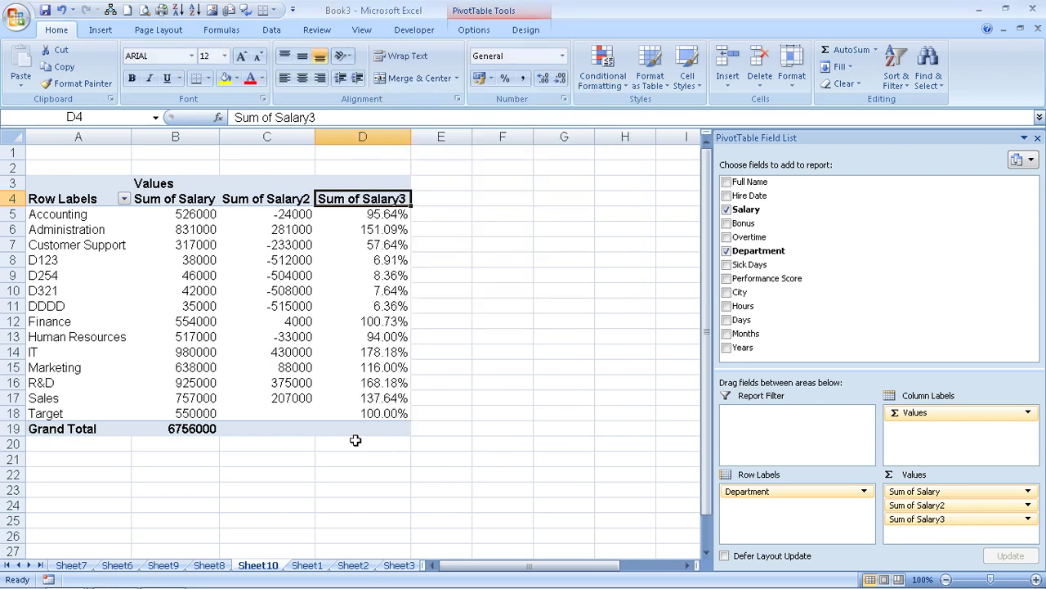
click(365, 415)
click(204, 420)
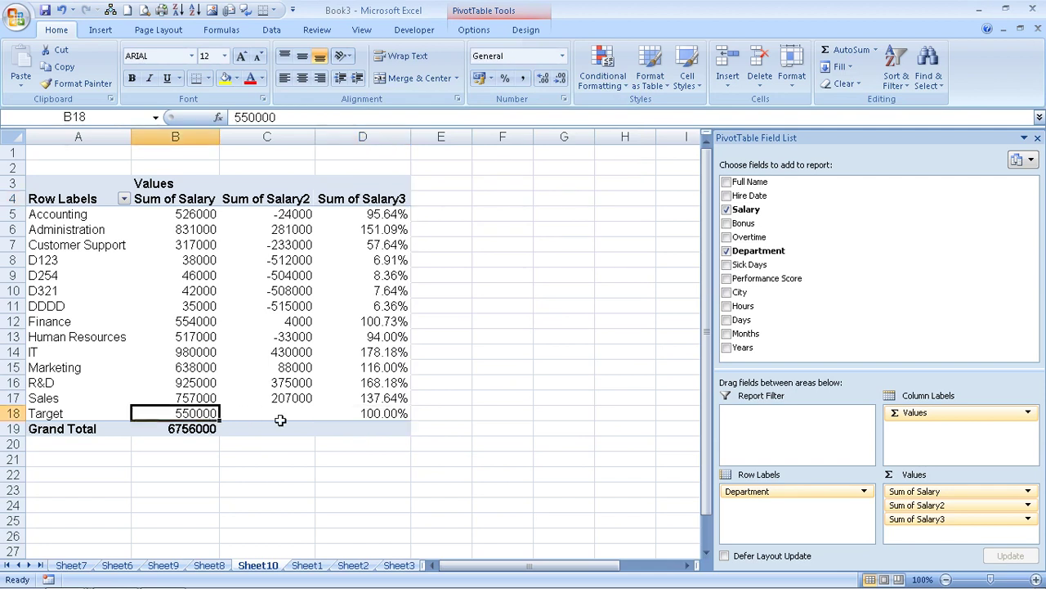
click(364, 414)
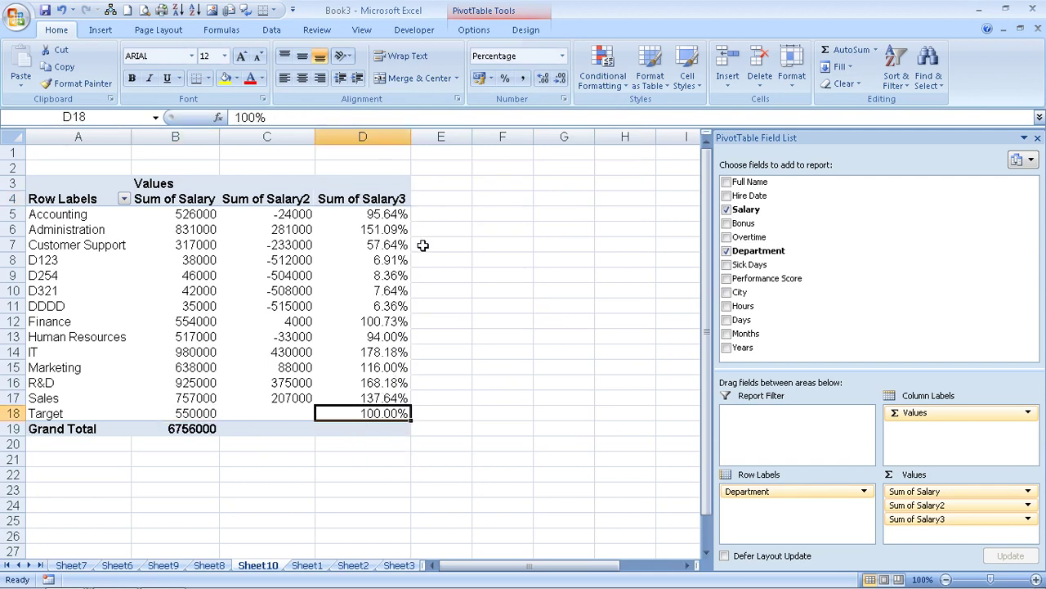
click(407, 216)
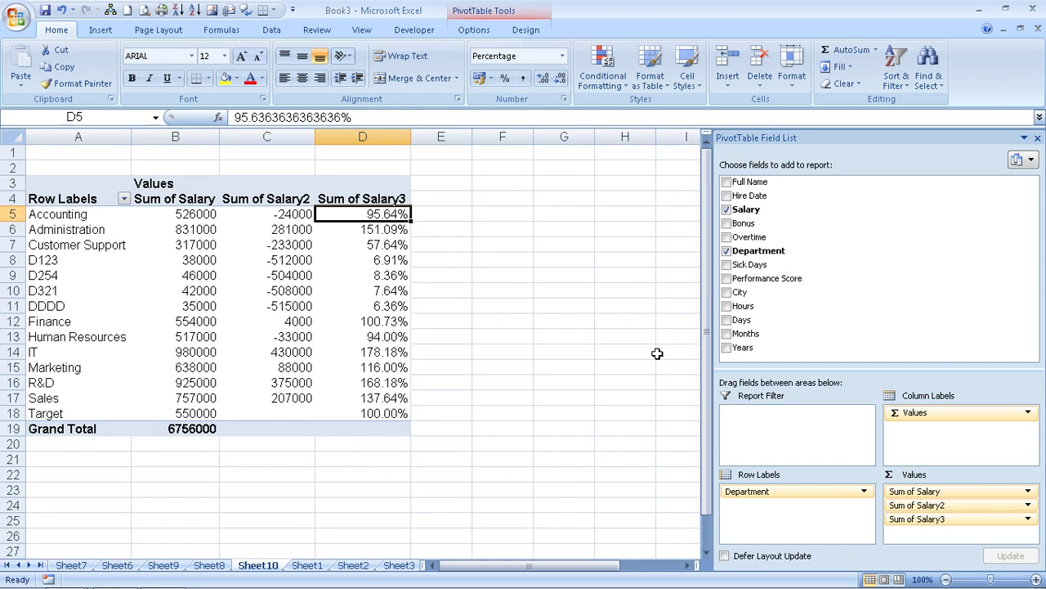
click(199, 215)
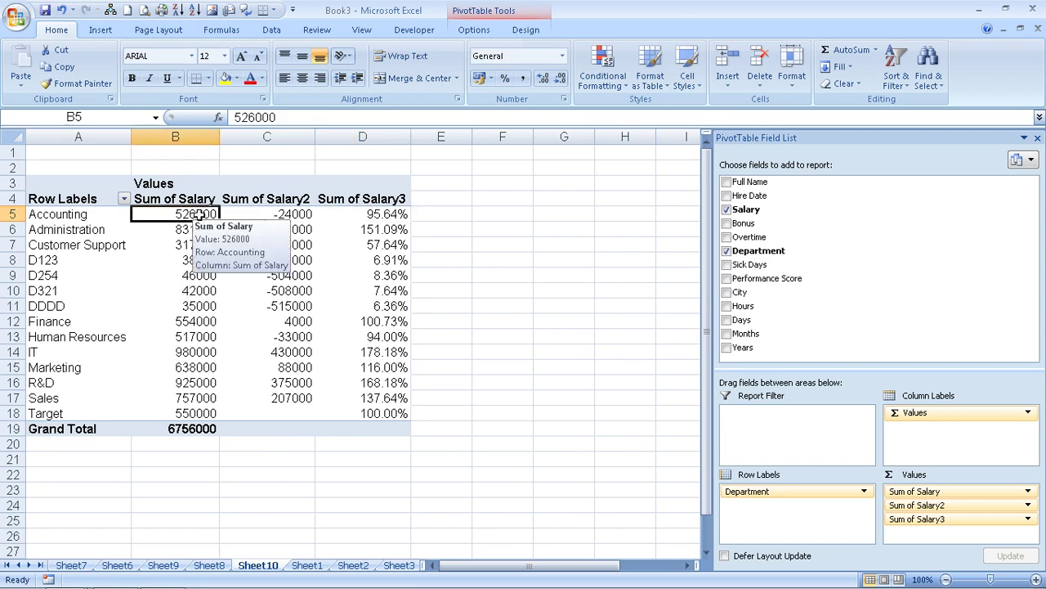
click(399, 219)
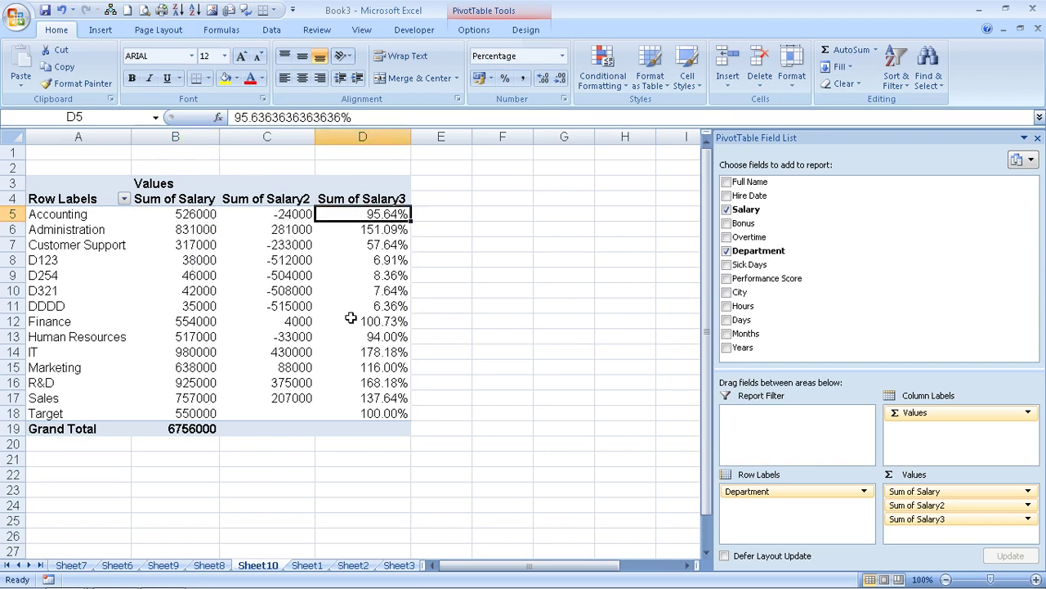
click(190, 230)
click(372, 229)
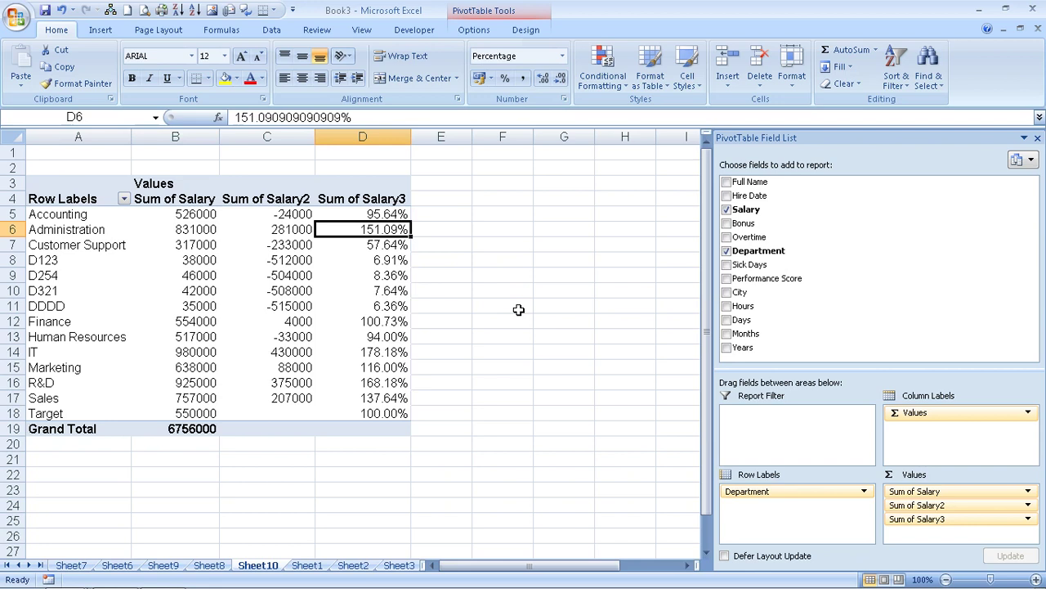
Add Salary to the pivot values once more, summarized as Sum
drag(797, 210, 954, 533)
click(497, 204)
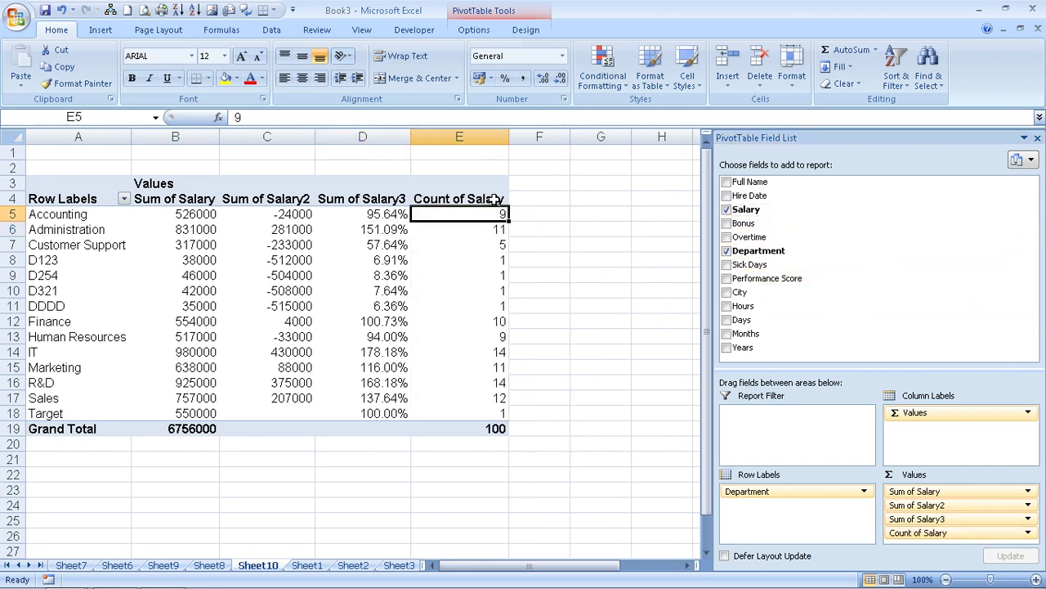
double_click(495, 206)
click(408, 219)
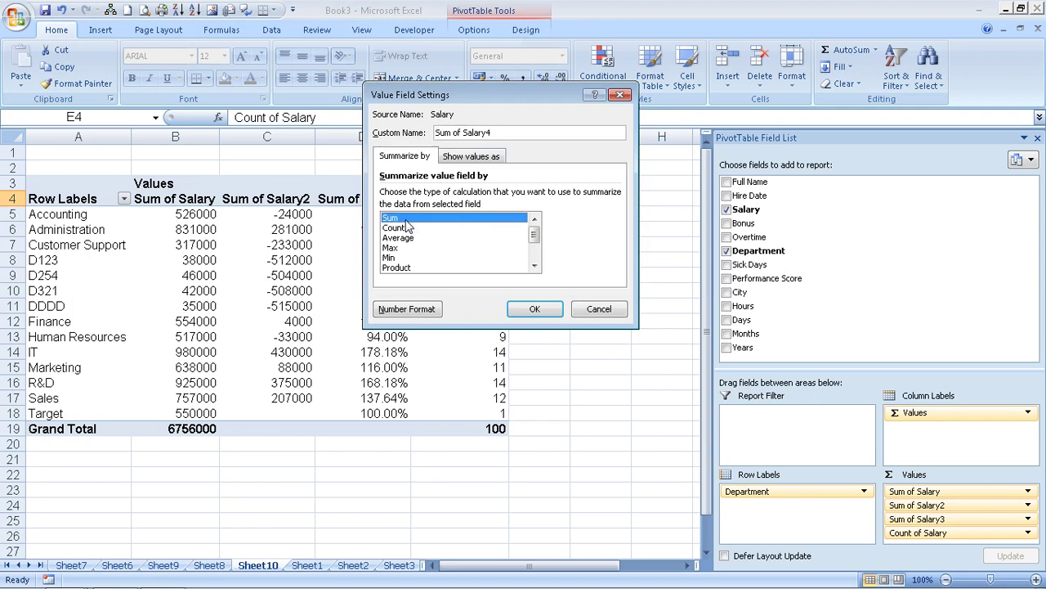
click(535, 308)
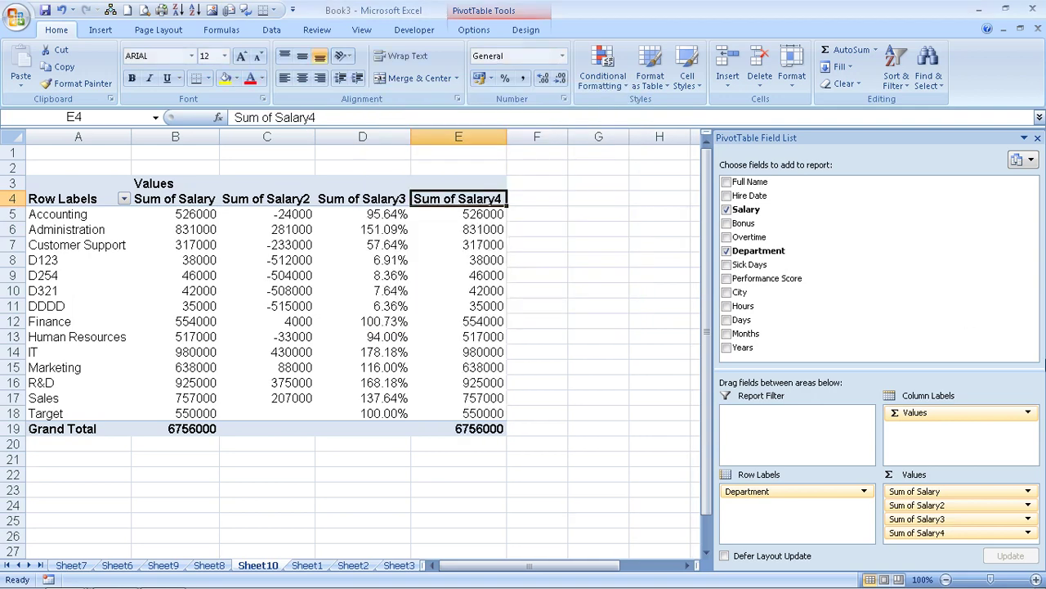
Show Sum of Salary4 as % Difference From, base field Department, base item Target
double_click(452, 198)
click(464, 156)
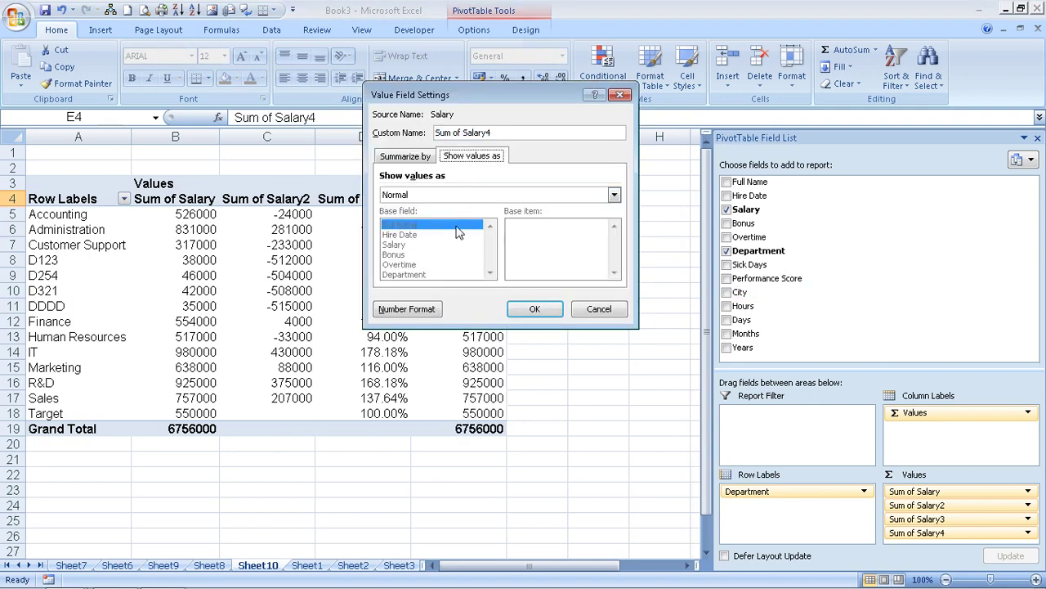
click(479, 196)
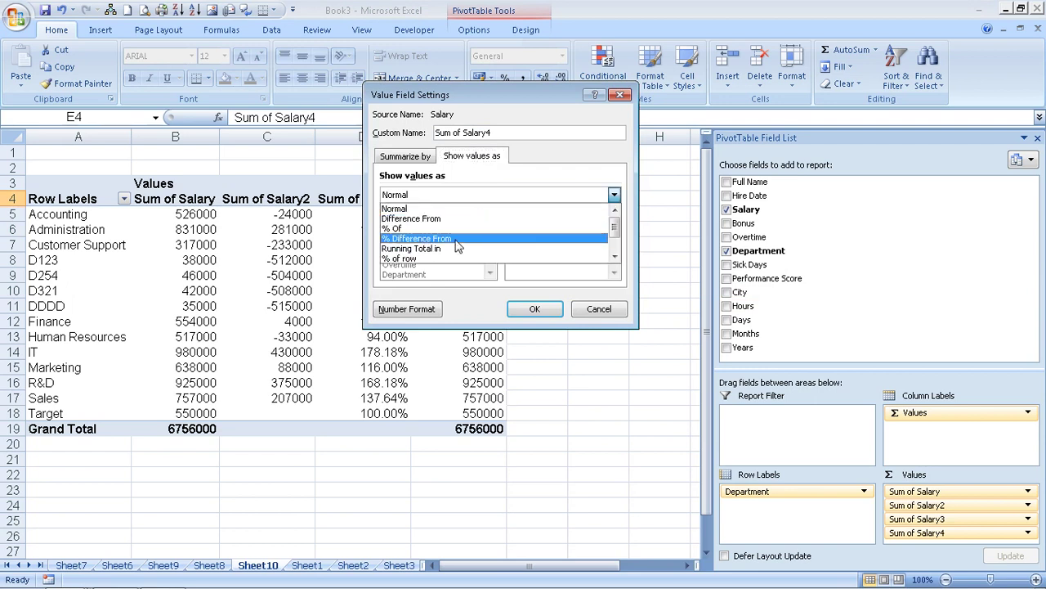
click(458, 239)
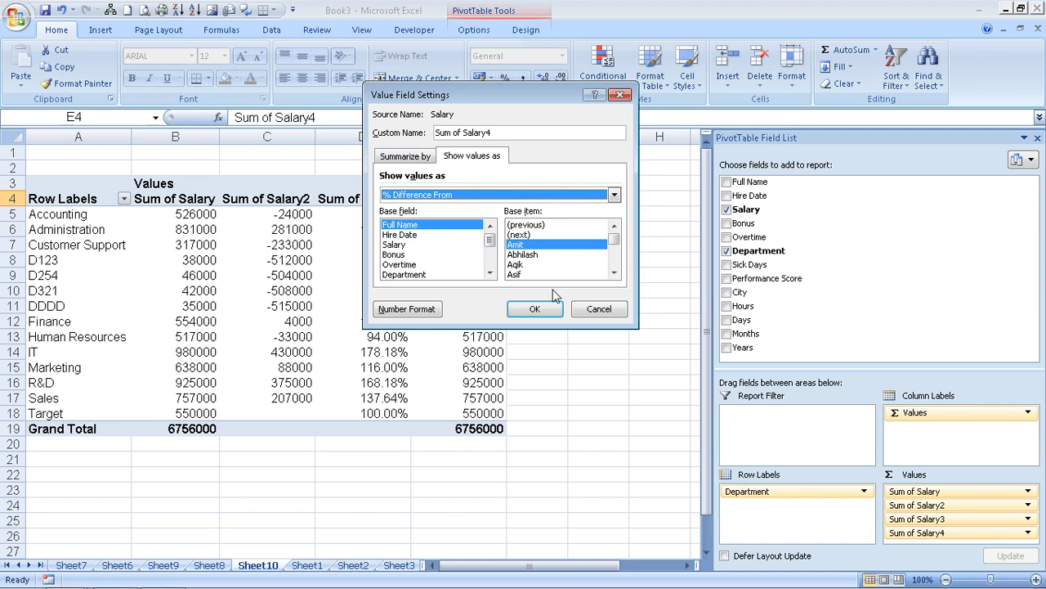
click(427, 275)
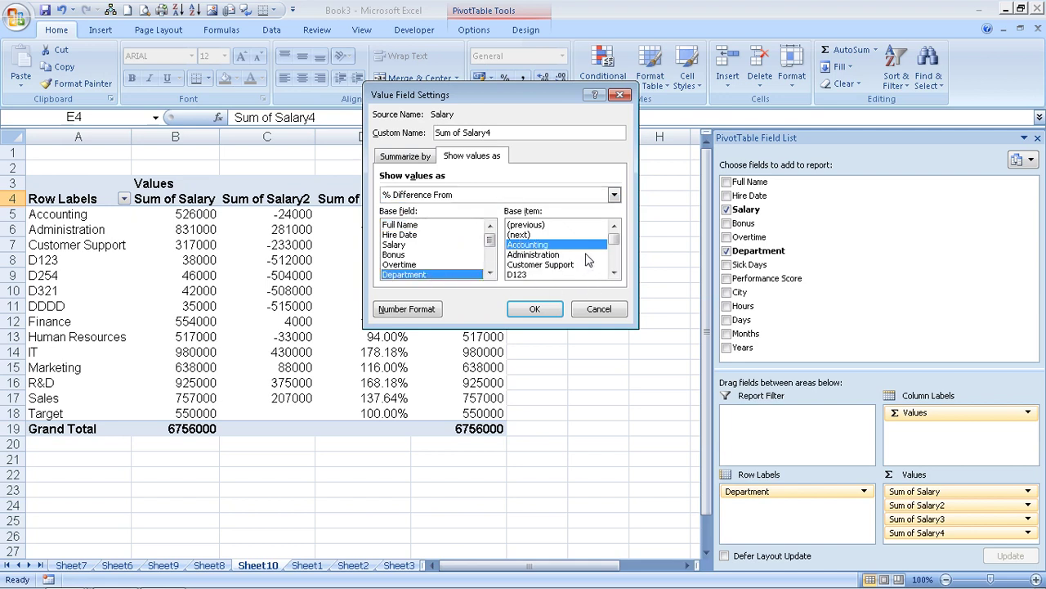
drag(614, 238, 614, 260)
click(552, 275)
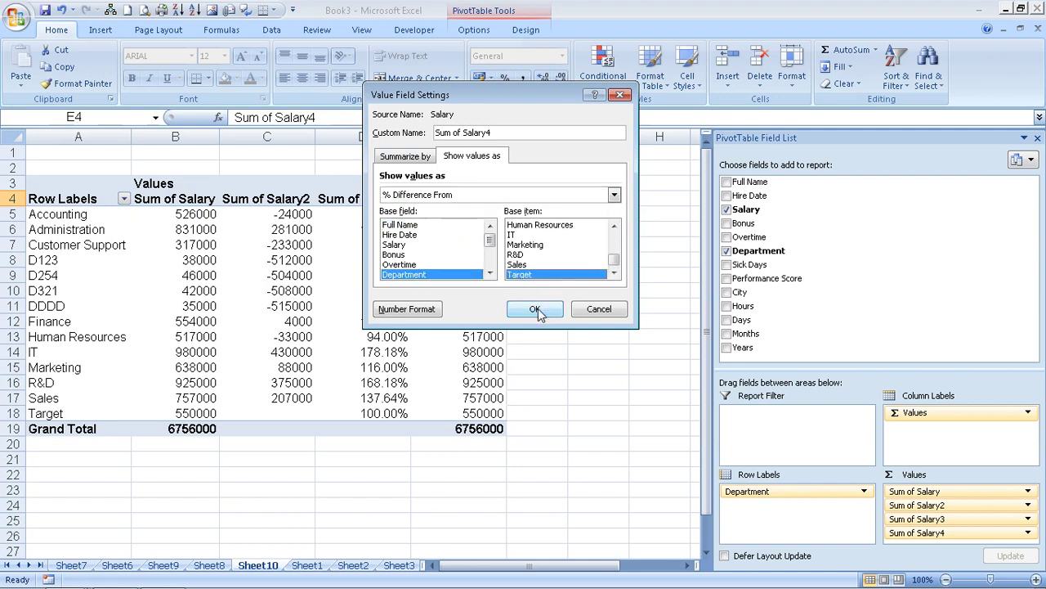
click(535, 309)
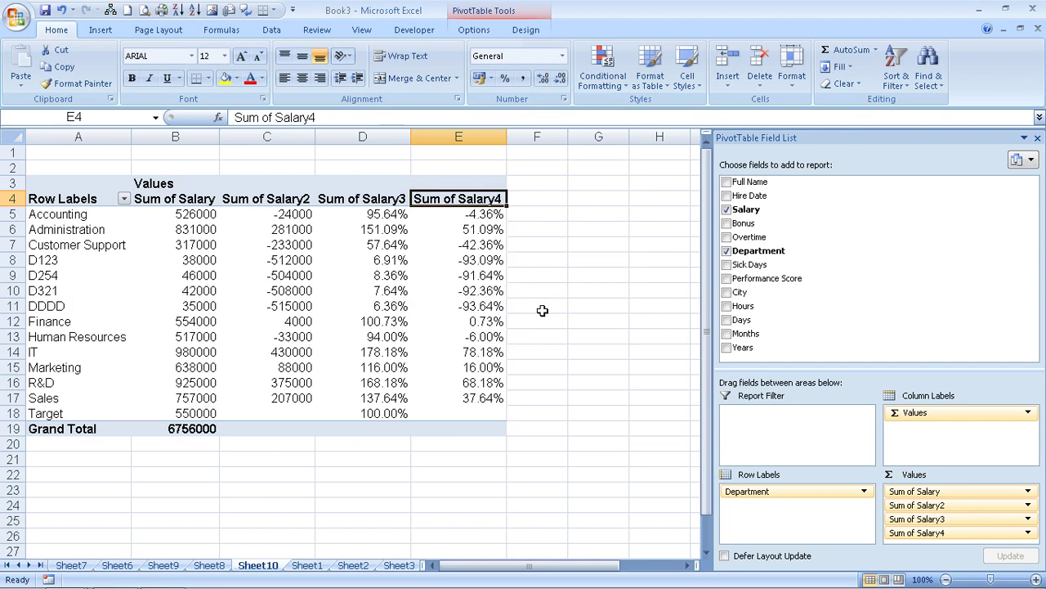
click(538, 413)
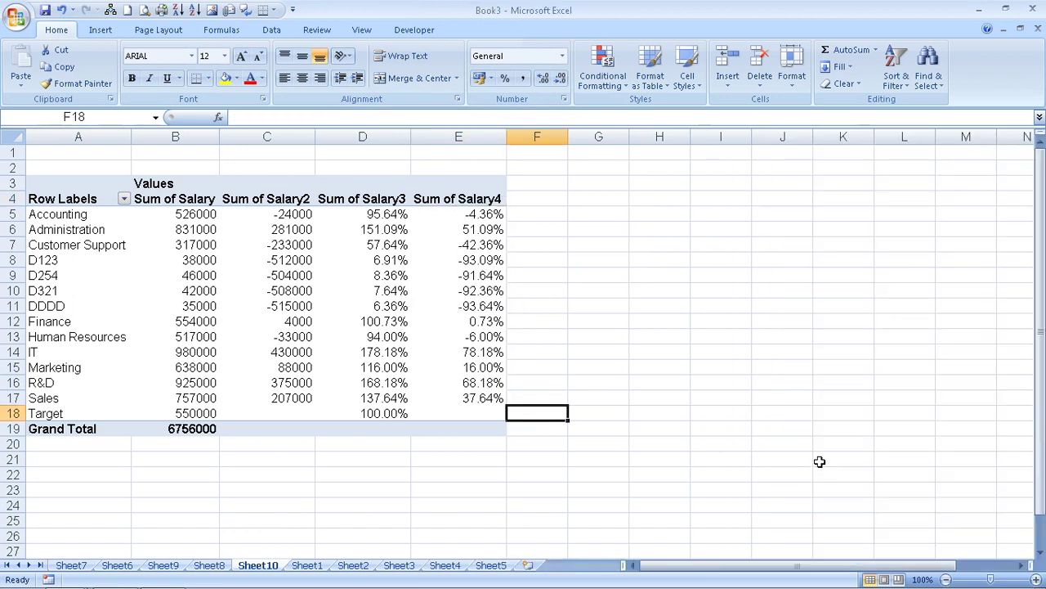
text(100)
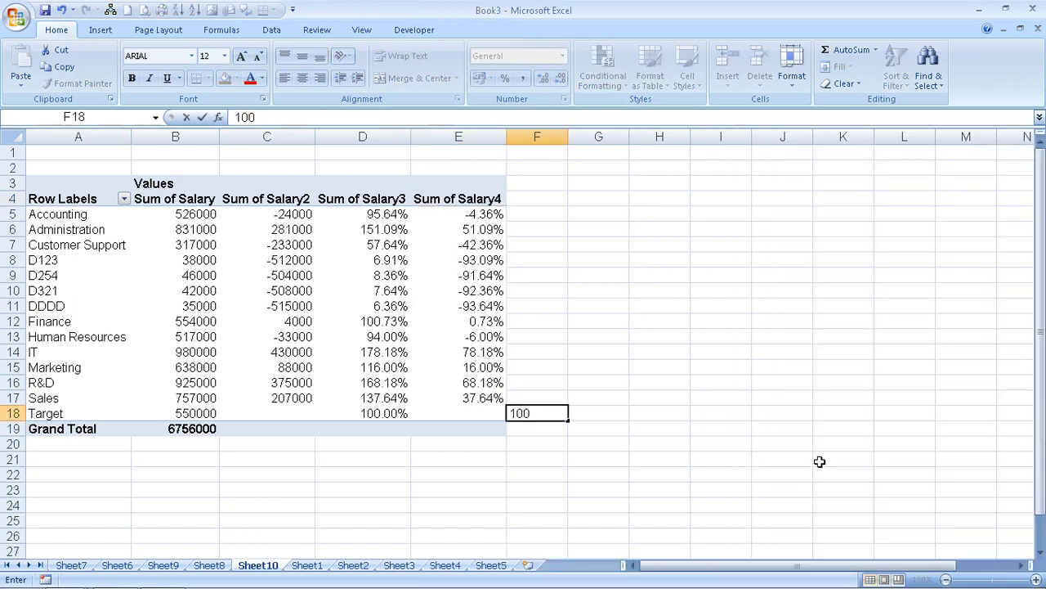
text(%)
key(Return)
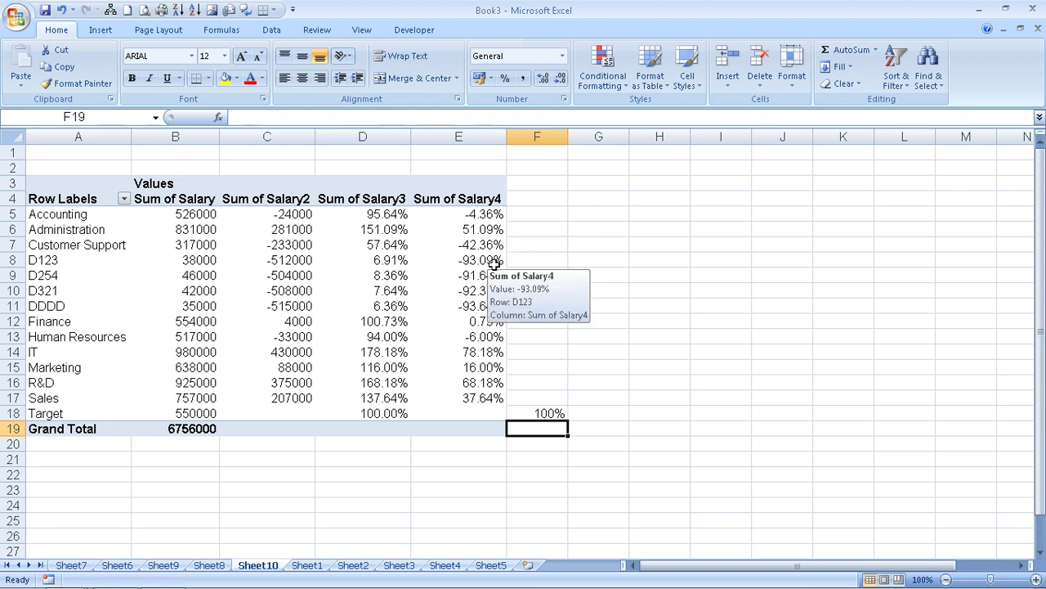
click(541, 130)
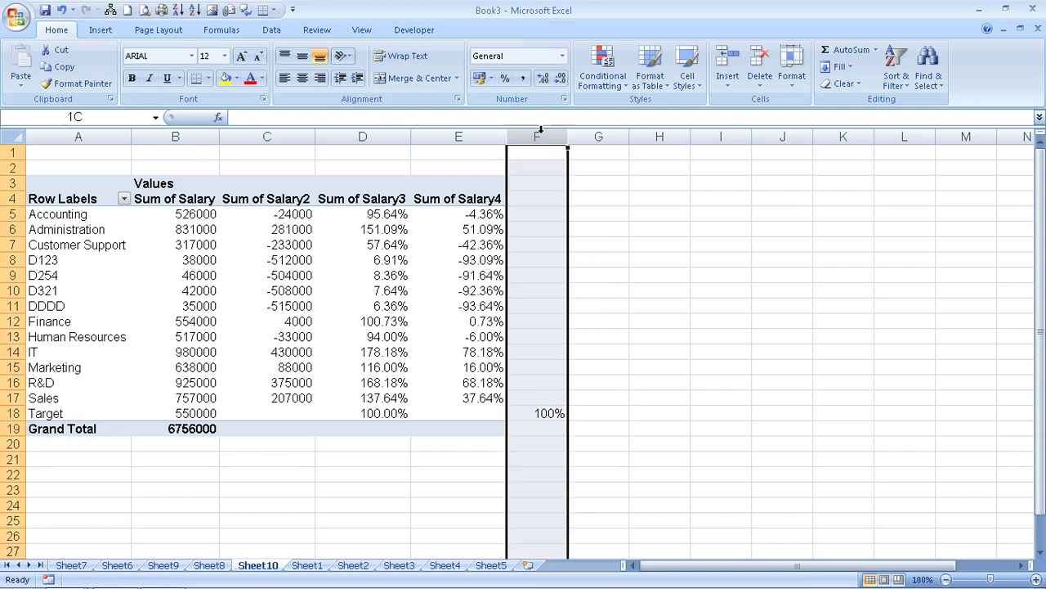
key(Delete)
Add Salary to the values a fifth time as a Sum shown as Running Total In
click(432, 211)
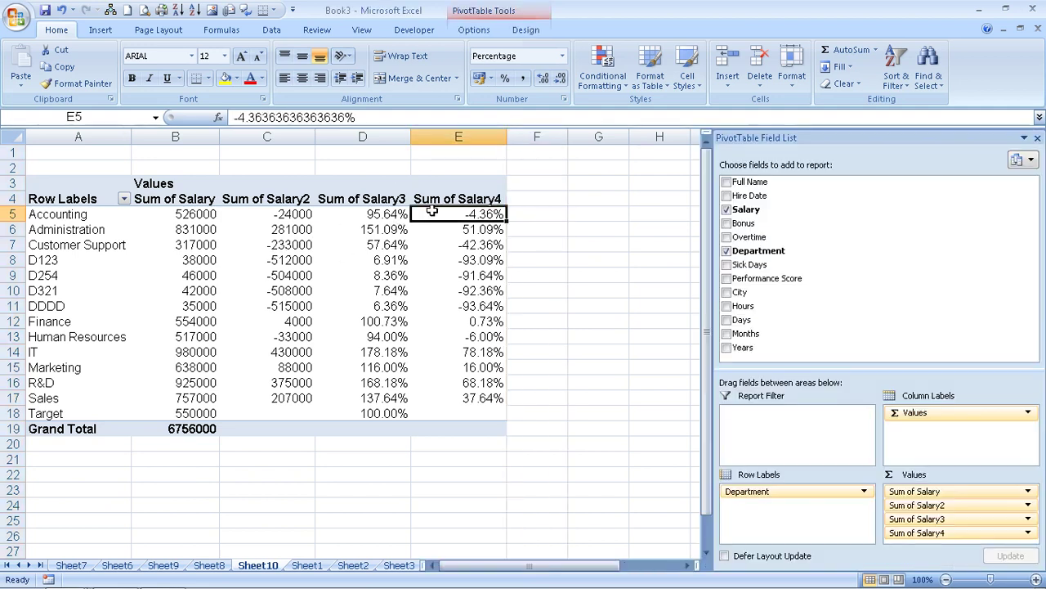
drag(768, 211, 916, 544)
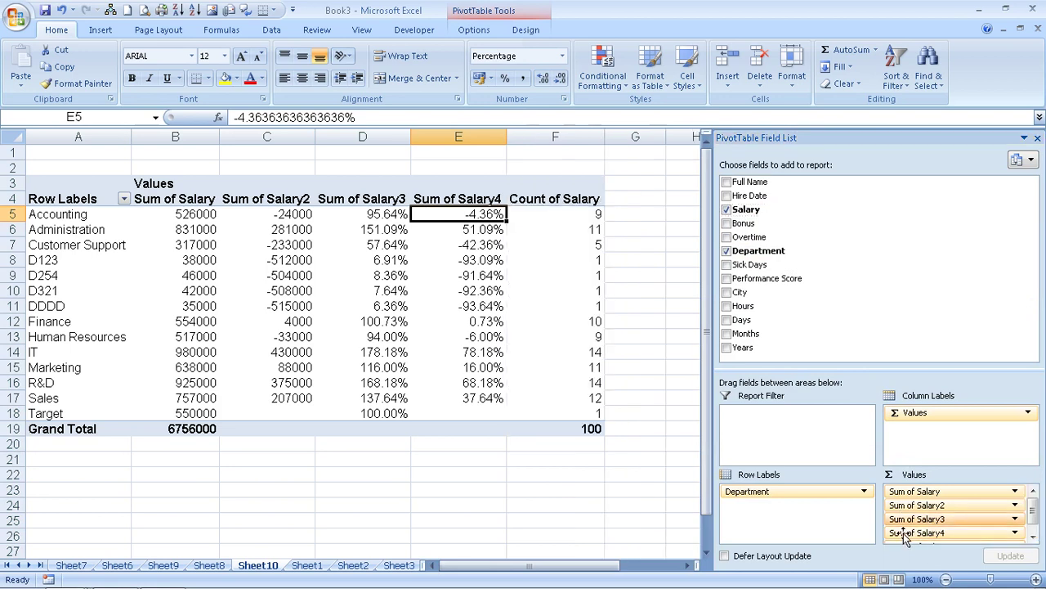
click(577, 204)
double_click(577, 204)
click(412, 215)
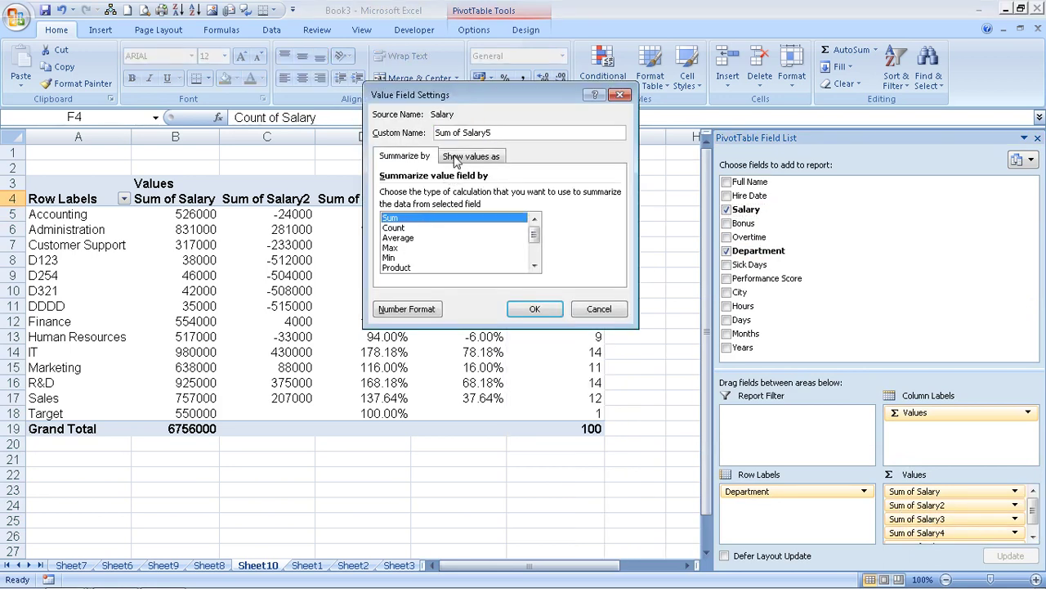
click(456, 155)
click(456, 193)
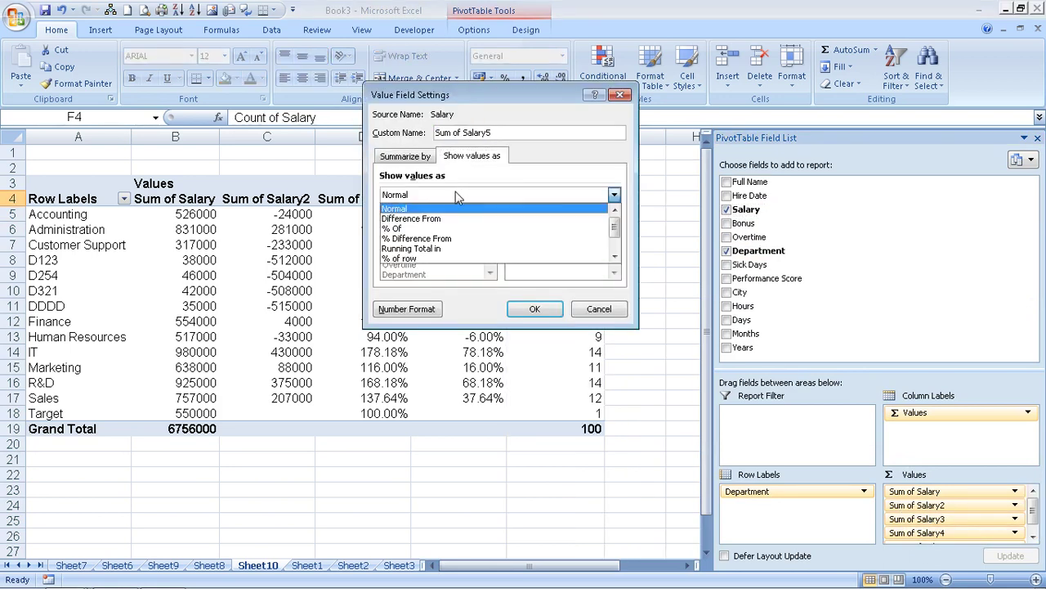
click(462, 253)
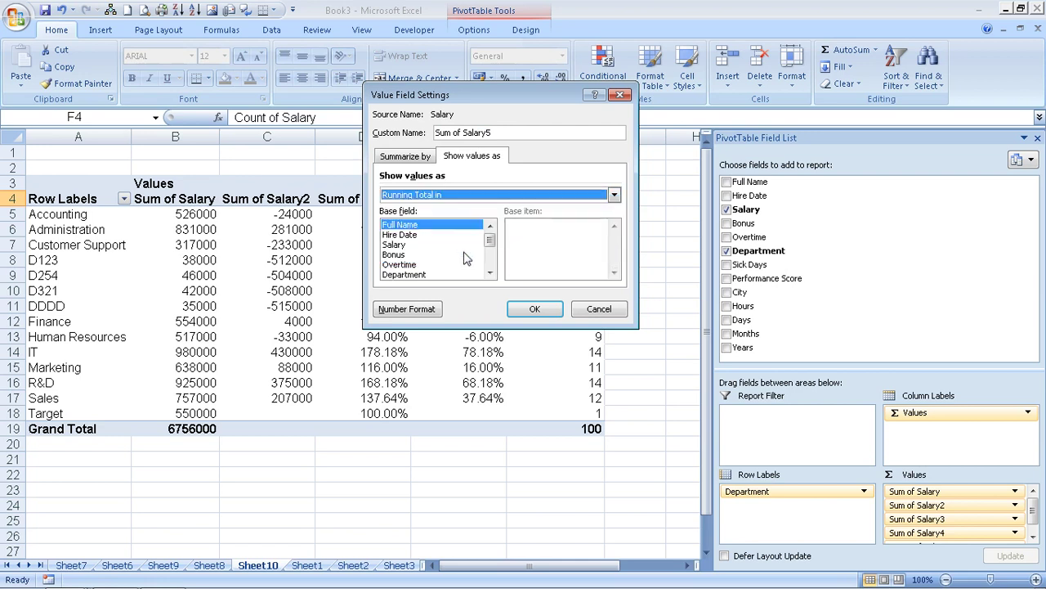
click(543, 312)
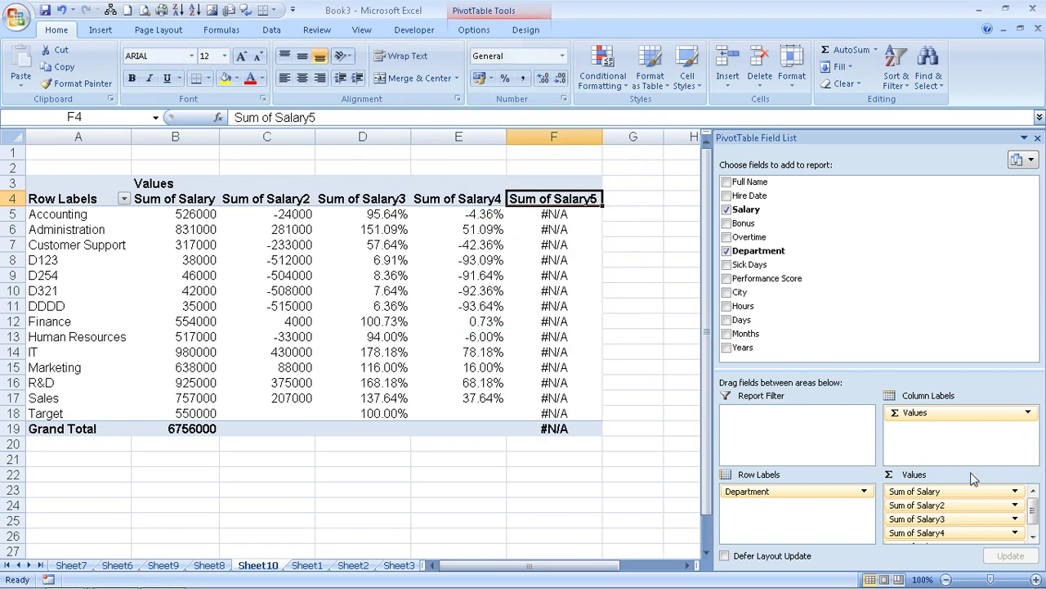
Adjust the running total's base field, settling on Department so it reaches 6756000
double_click(575, 200)
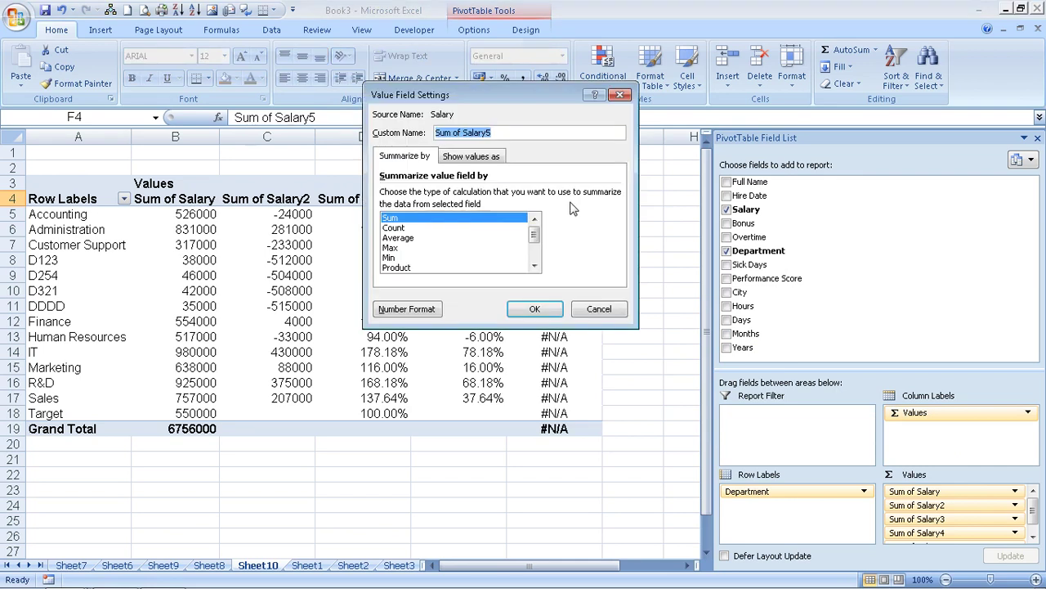
click(472, 156)
click(422, 274)
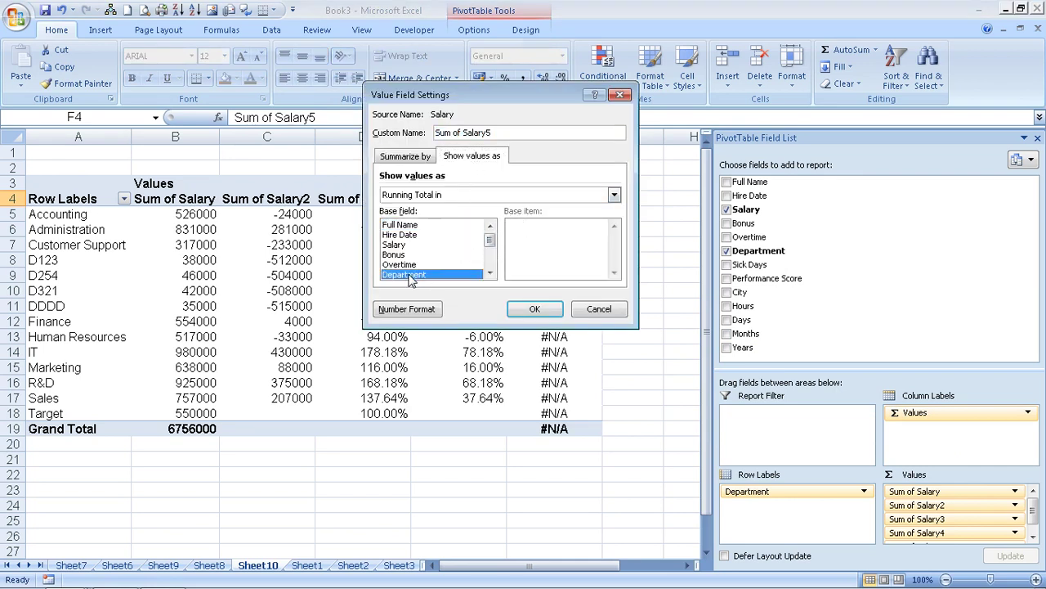
click(394, 244)
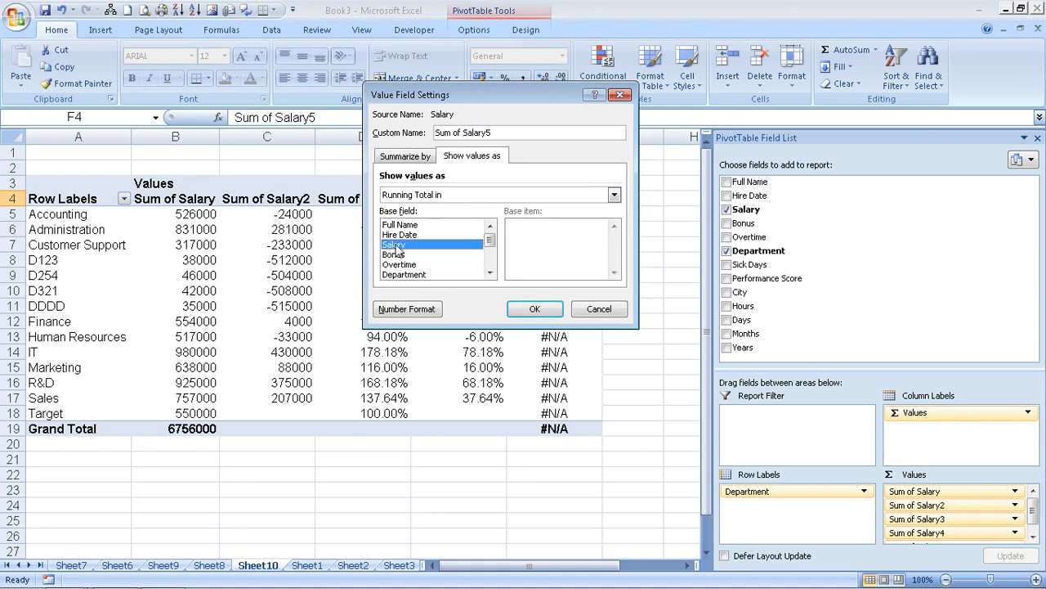
click(541, 311)
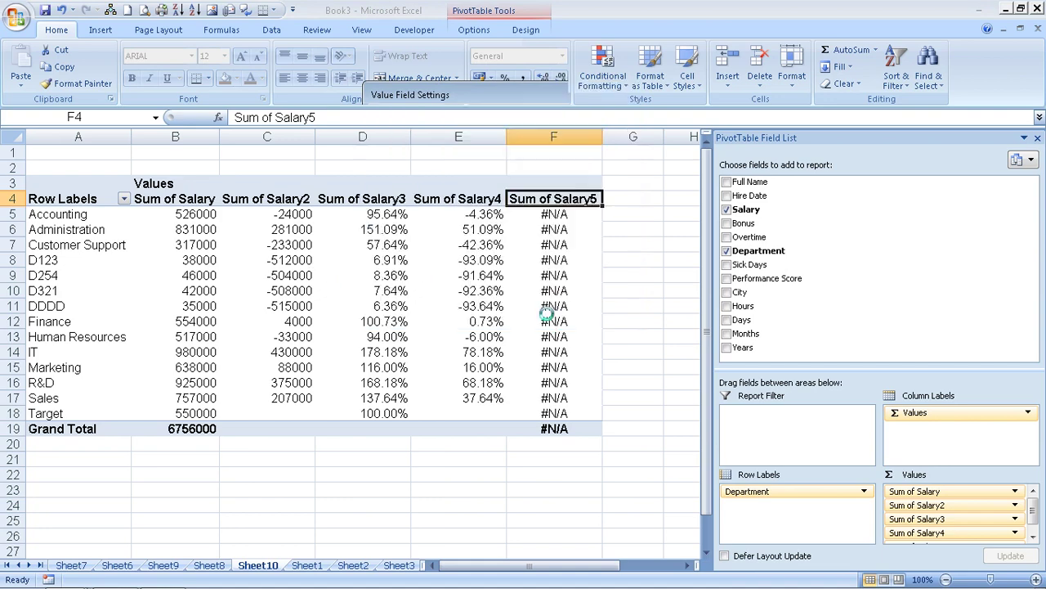
double_click(562, 198)
click(466, 158)
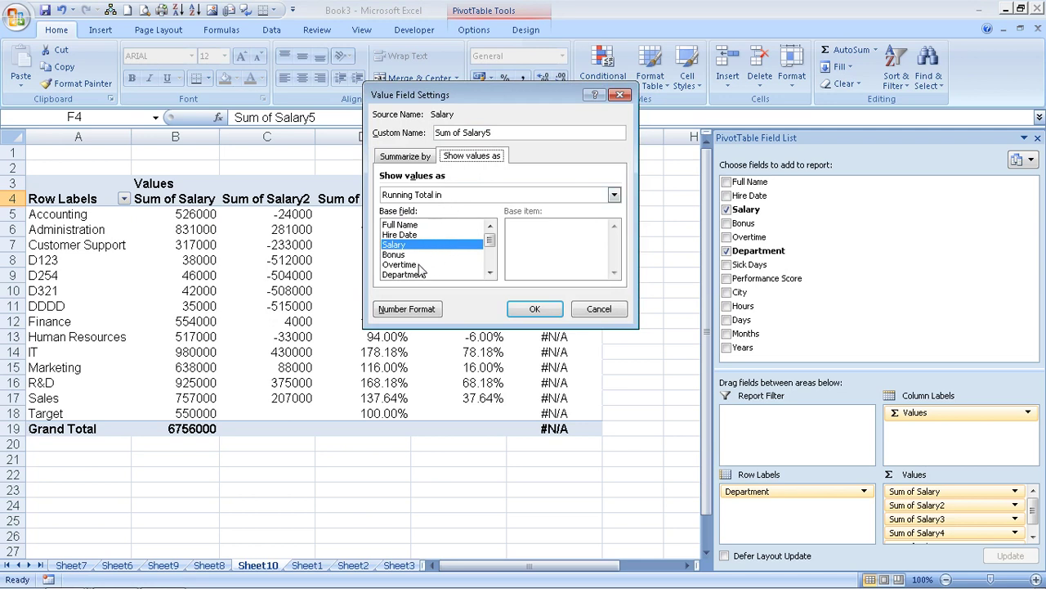
click(403, 247)
click(516, 315)
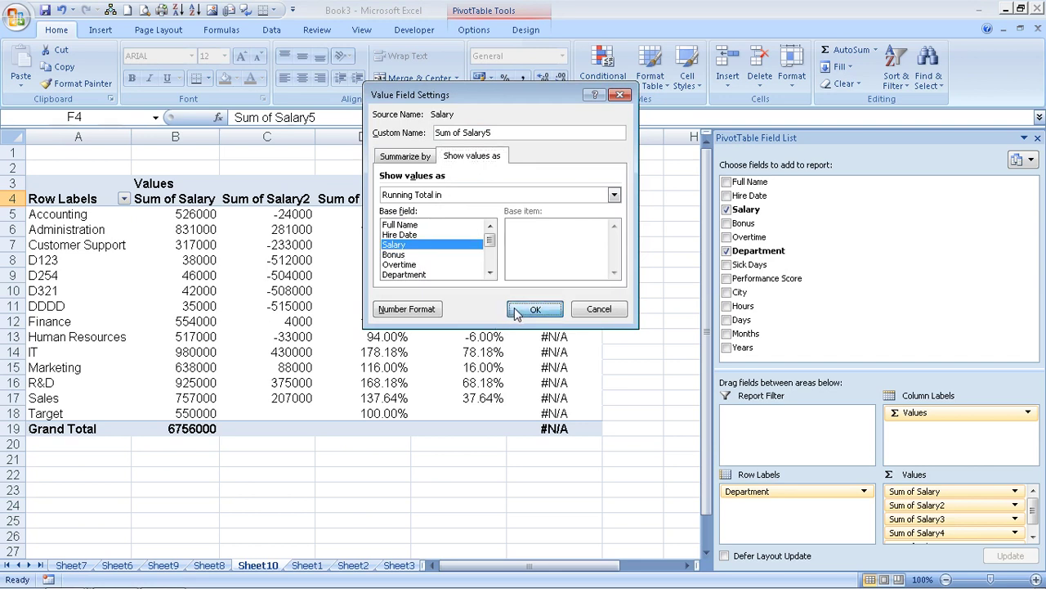
click(423, 276)
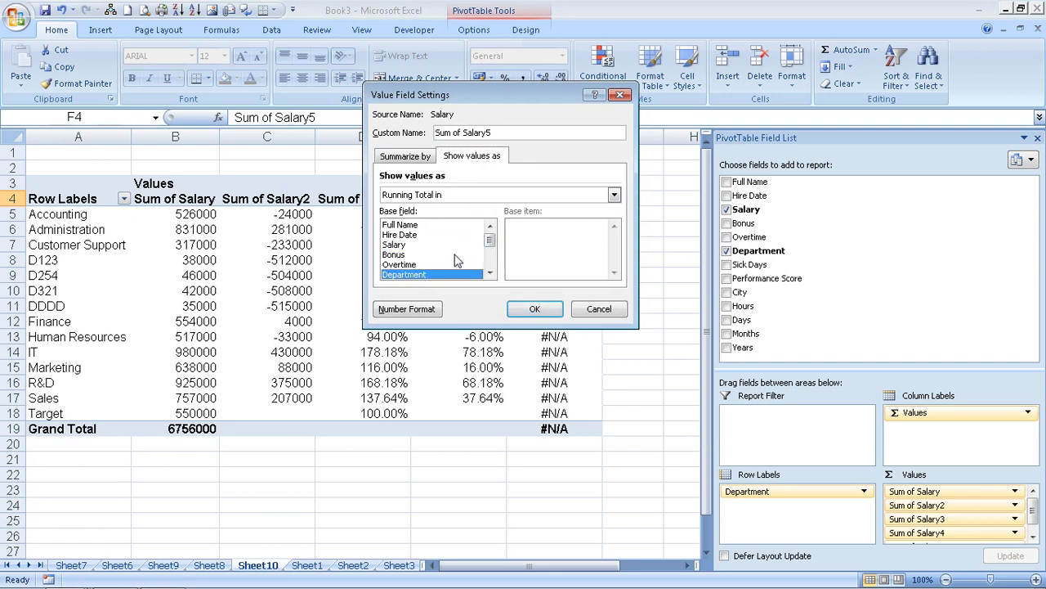
click(539, 314)
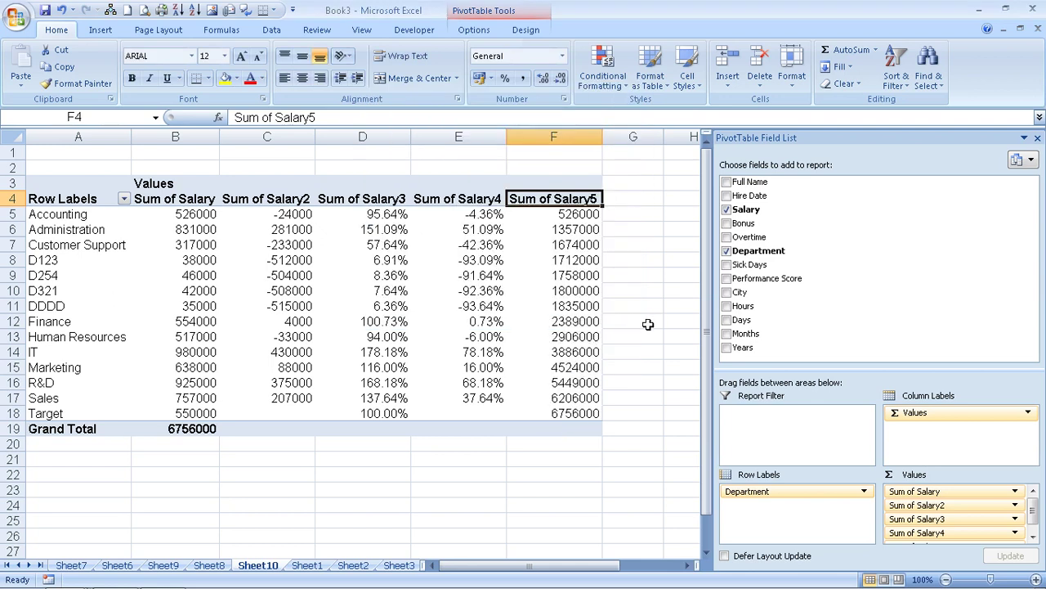
Enter a G5 formula pointing at F5 and a G6 formula, then undo G6
click(624, 205)
click(654, 216)
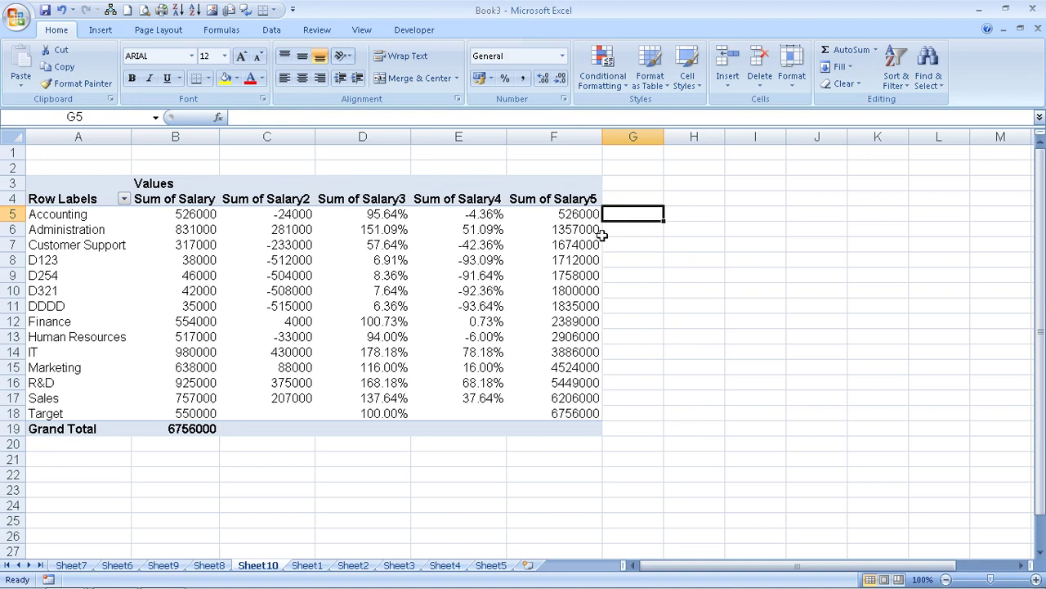
text(=)
key(Left)
key(Return)
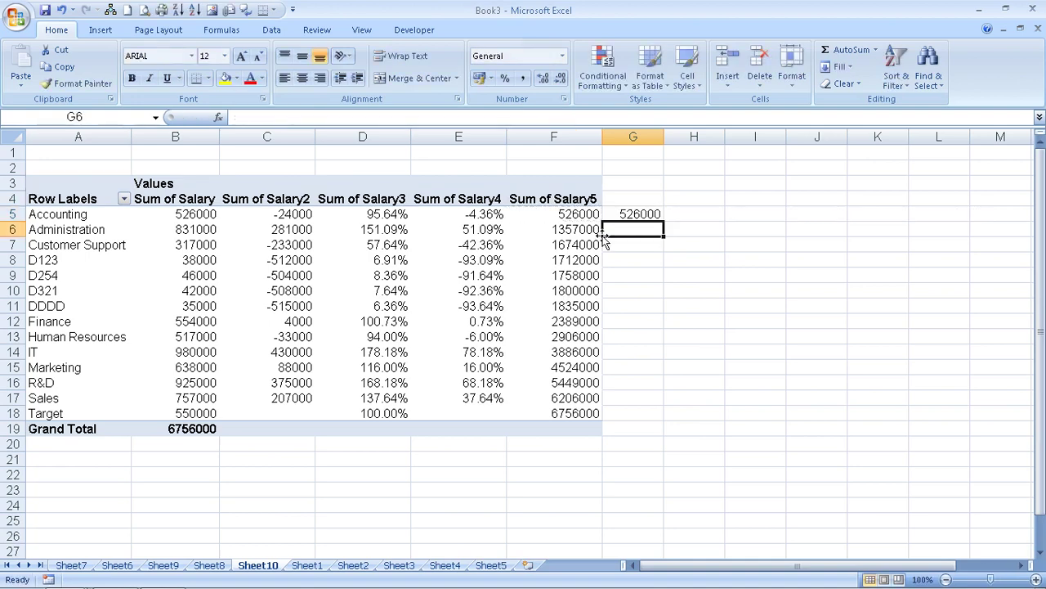
text(=)
key(Left)
text(+)
key(Up)
key(Return)
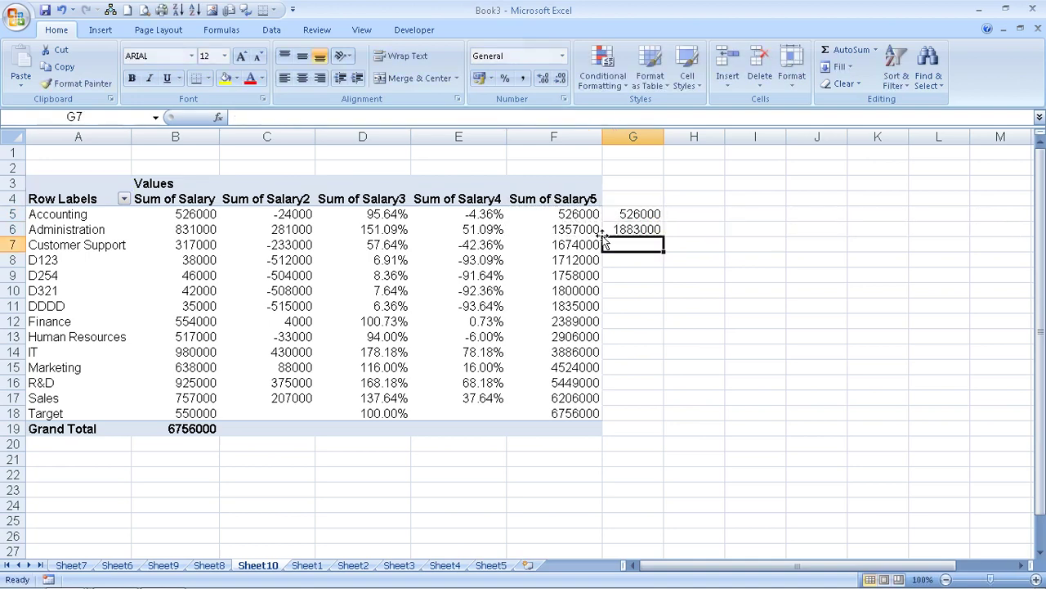
key(ctrl+z)
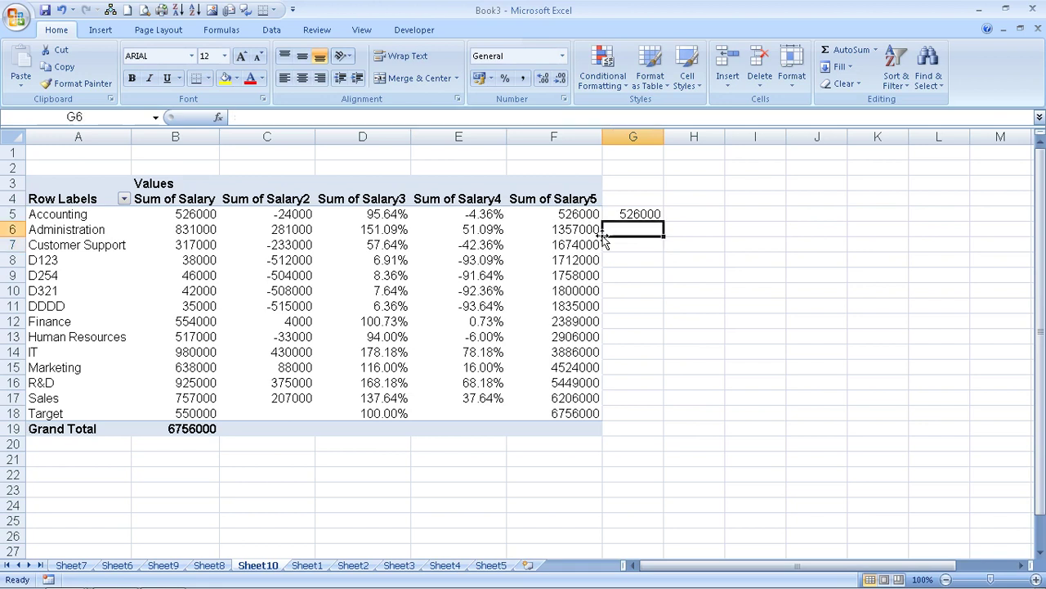
Compare department salaries and Sum of Salary5 running totals, including the Grand Total
click(209, 211)
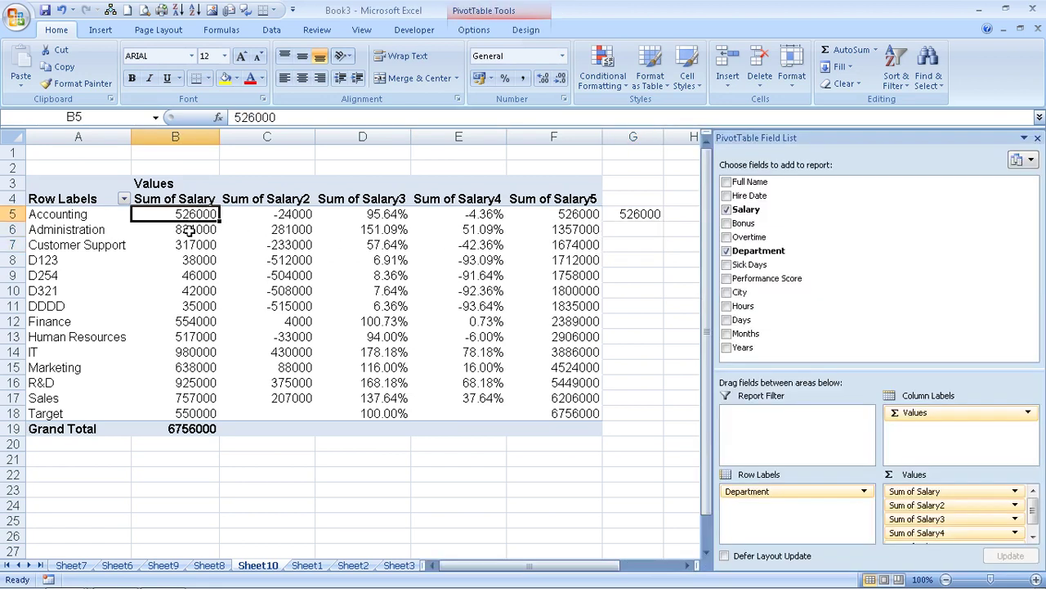
click(188, 230)
click(573, 233)
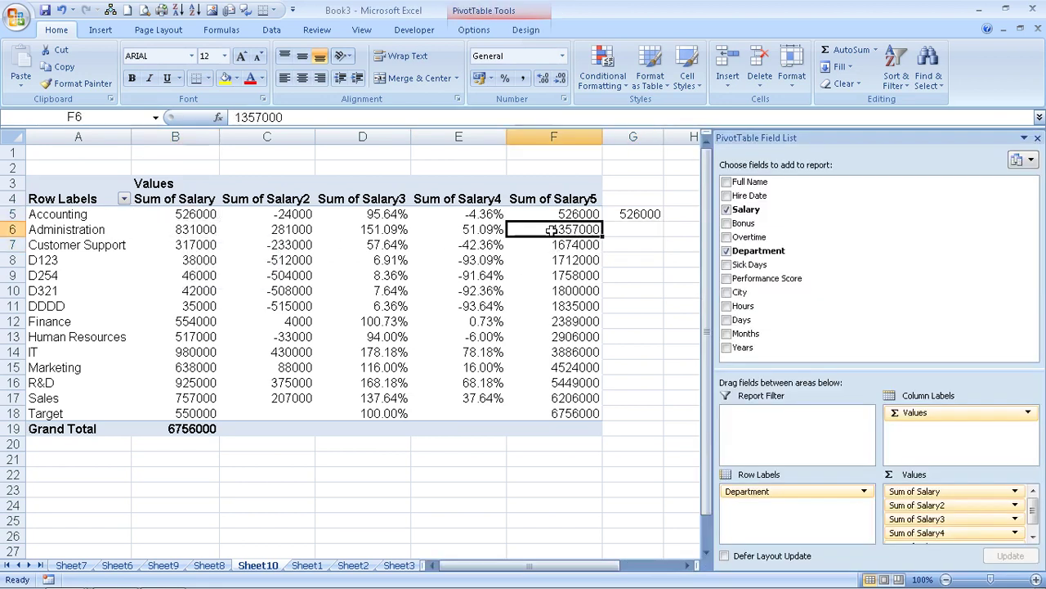
click(202, 247)
click(196, 260)
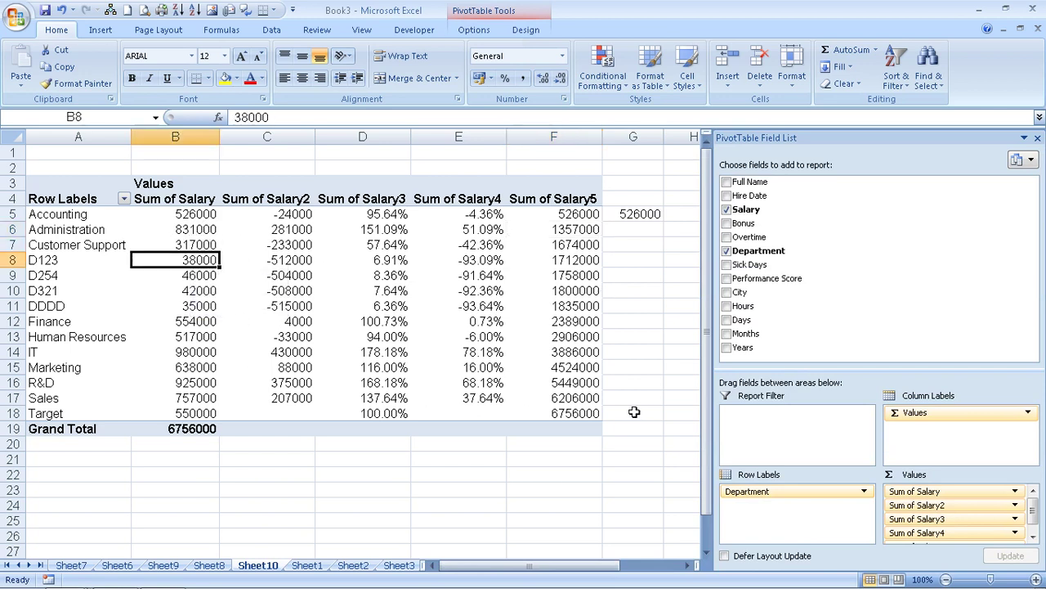
click(204, 429)
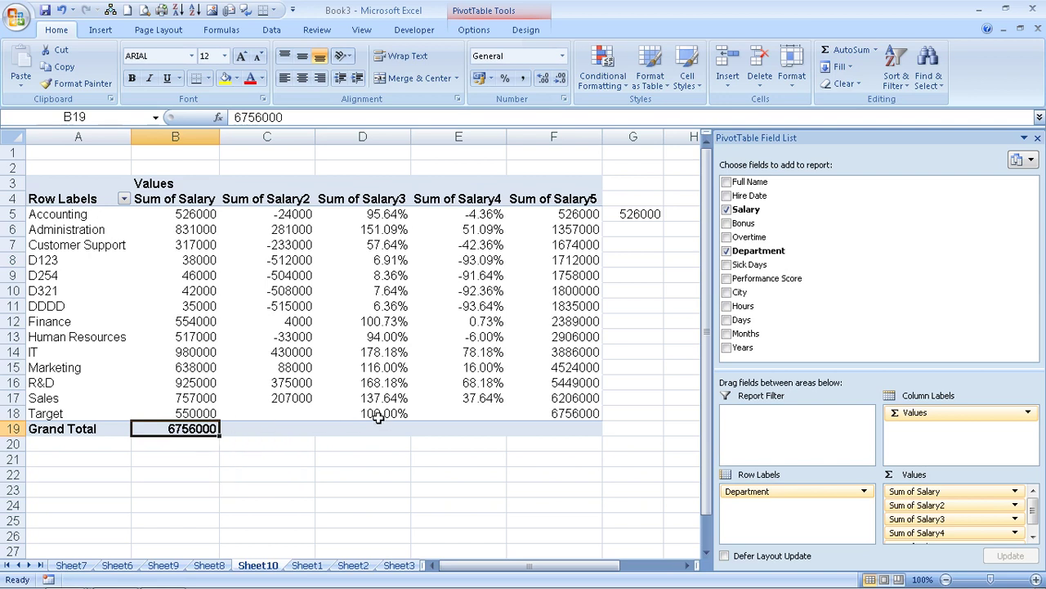
click(575, 410)
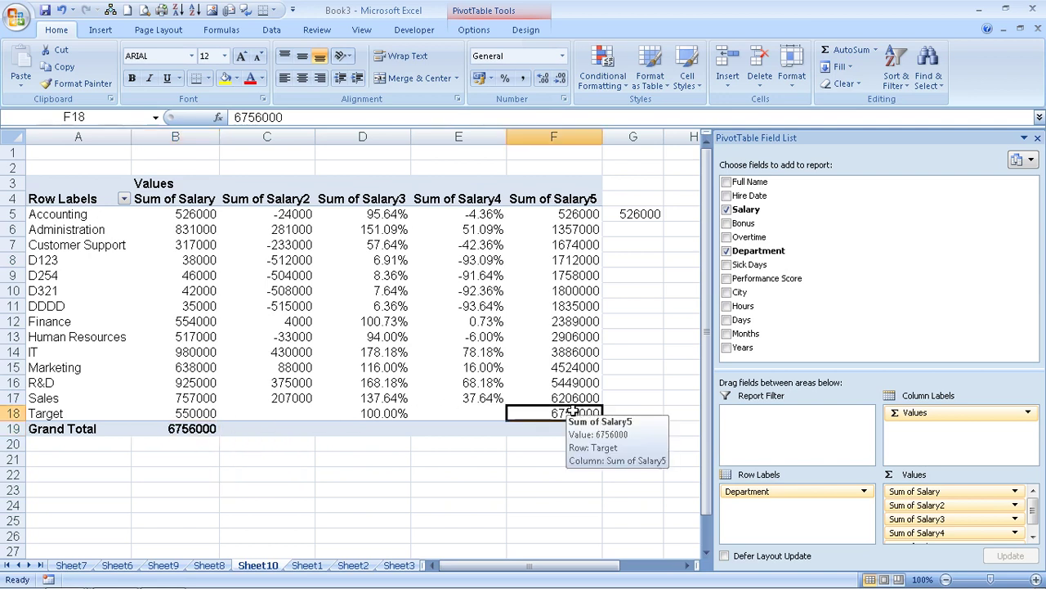
Set G5 to Accounting's Sum of Salary and G6 to G5 plus Administration's GETPIVOTDATA value
click(640, 214)
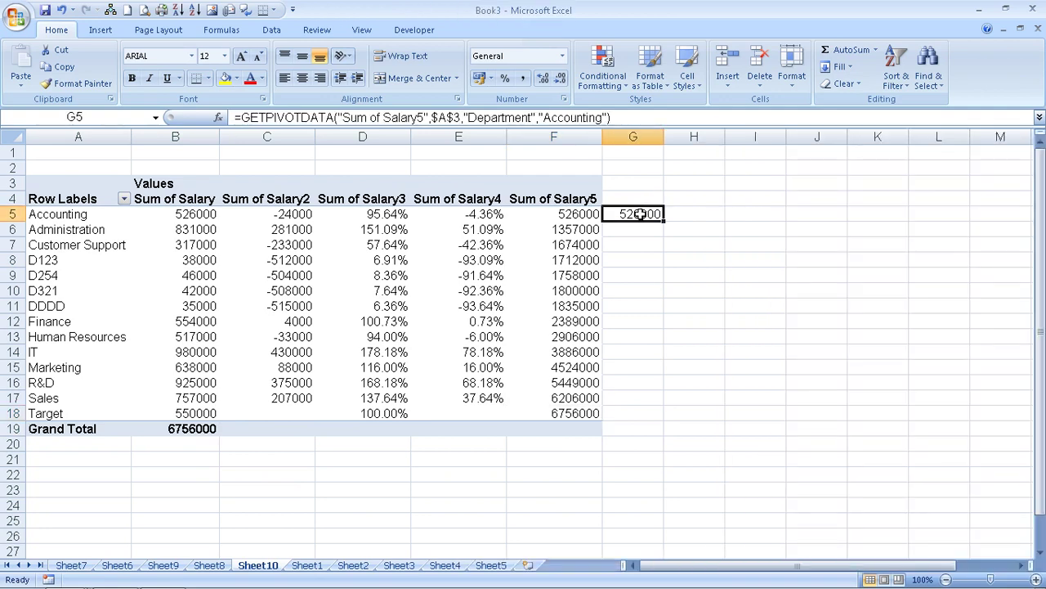
text(=)
key(Left)
key(Left)
key(Left)
key(Left)
key(Right)
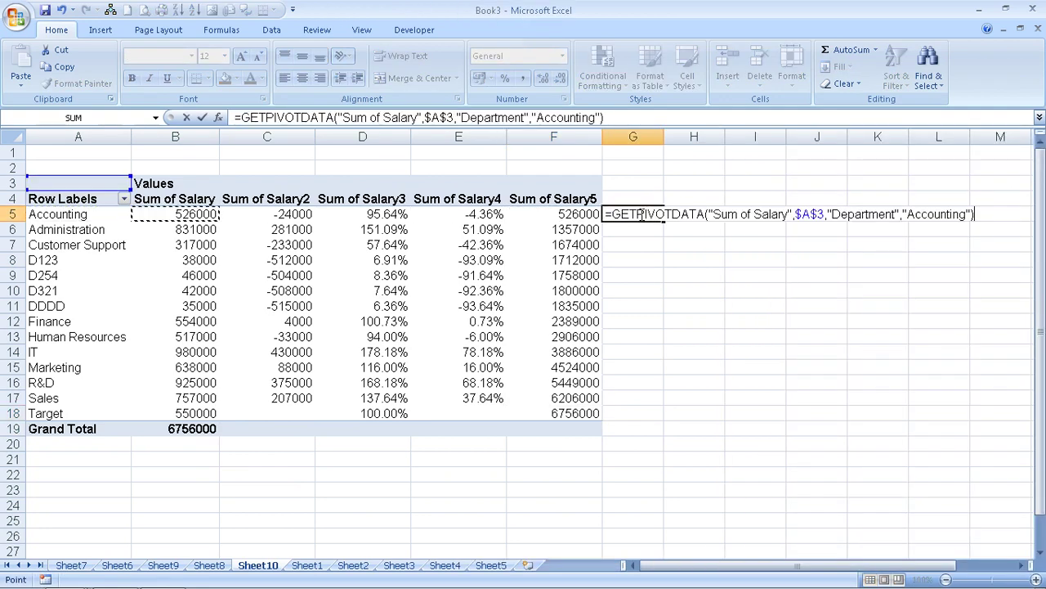
key(Return)
text(=)
key(Left)
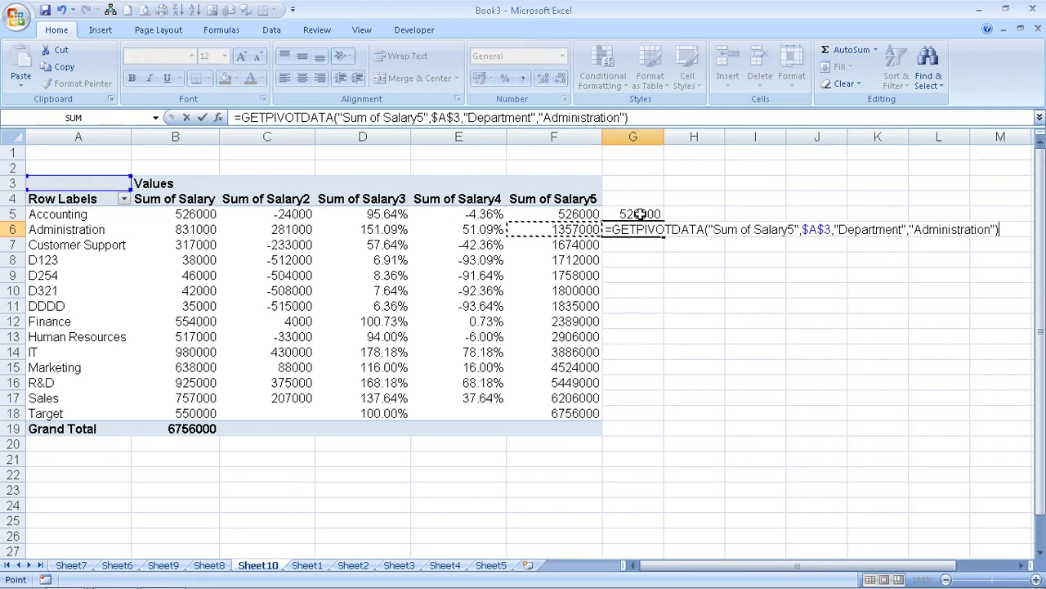
click(640, 213)
text(+)
key(Left)
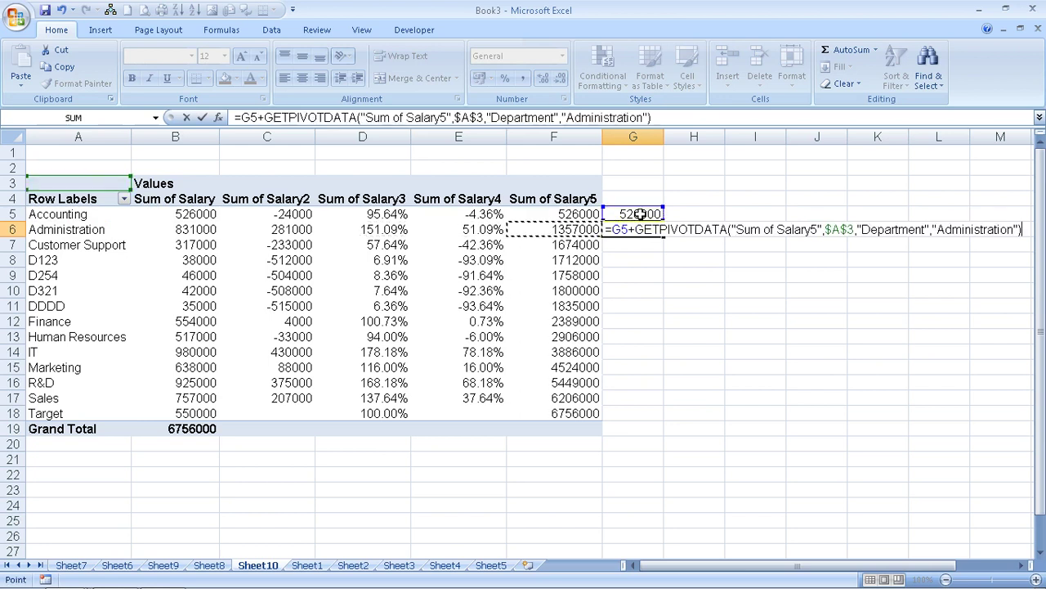
key(BackSpace)
key(Return)
key(Up)
Fill the G6 formula down to G18 with Ctrl+D and inspect G7's formula
key(shift+Down)
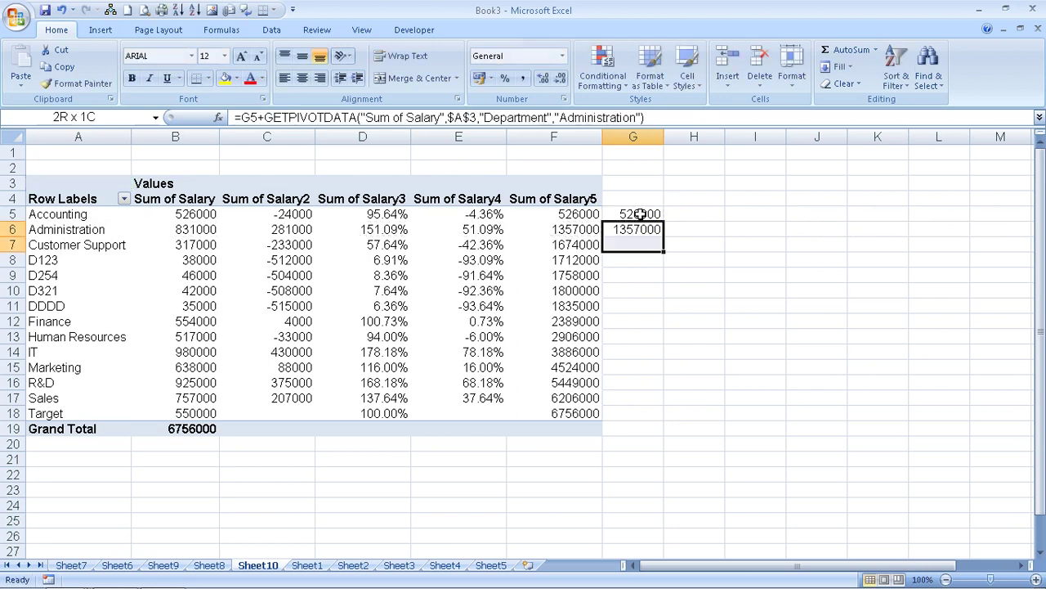
key(shift+Down)
key(shift+Down)
key(shift+Down)
key(shift+Down)
key(shift+Down)
key(shift+Down)
key(ctrl+d)
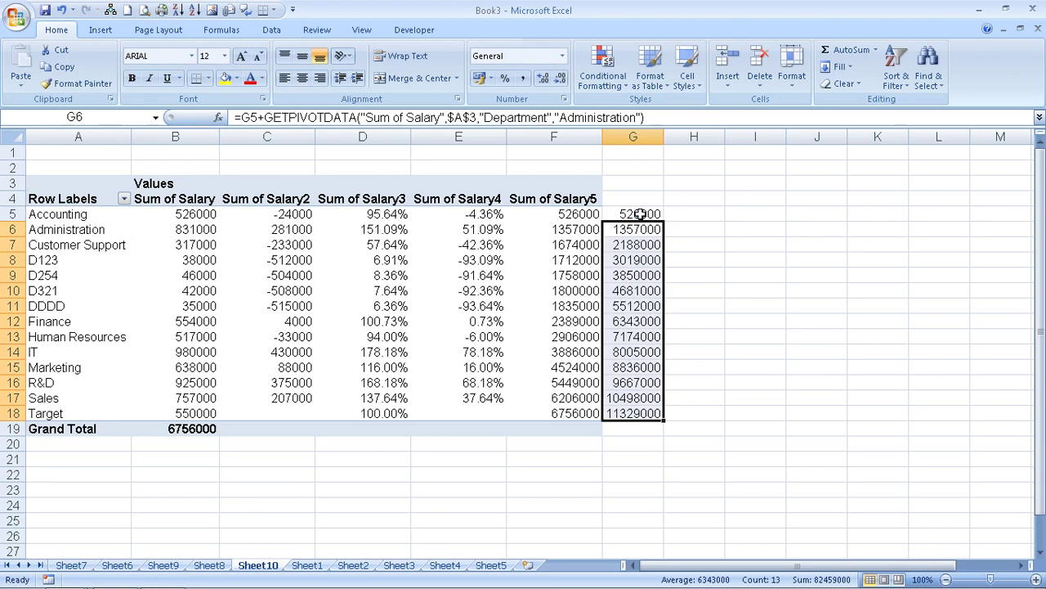
key(Down)
key(Down)
key(Down)
key(Down)
key(Up)
key(Up)
key(Up)
key(F2)
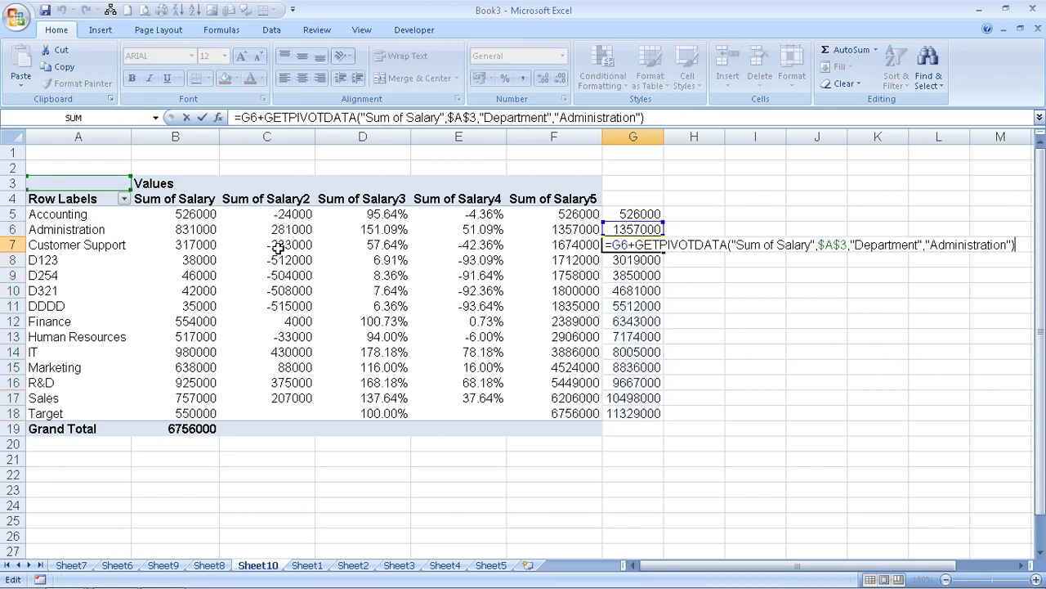
Change G5's GETPIVOTDATA pivot reference from A3 to B5
mouse_move(75, 180)
mouse_down()
mouse_move(163, 248)
mouse_move(183, 247)
mouse_up()
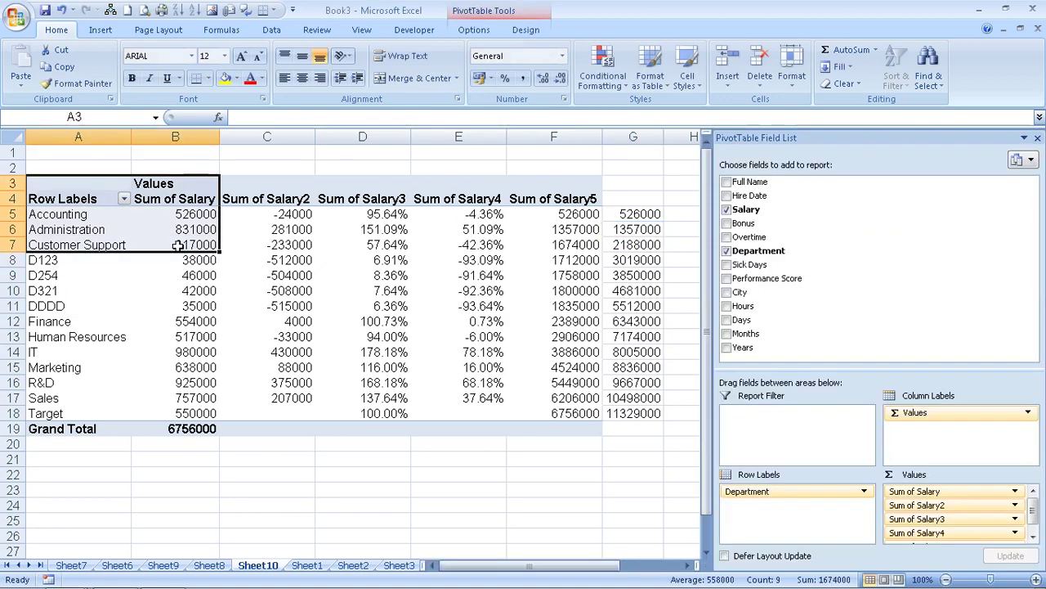
click(635, 244)
click(637, 229)
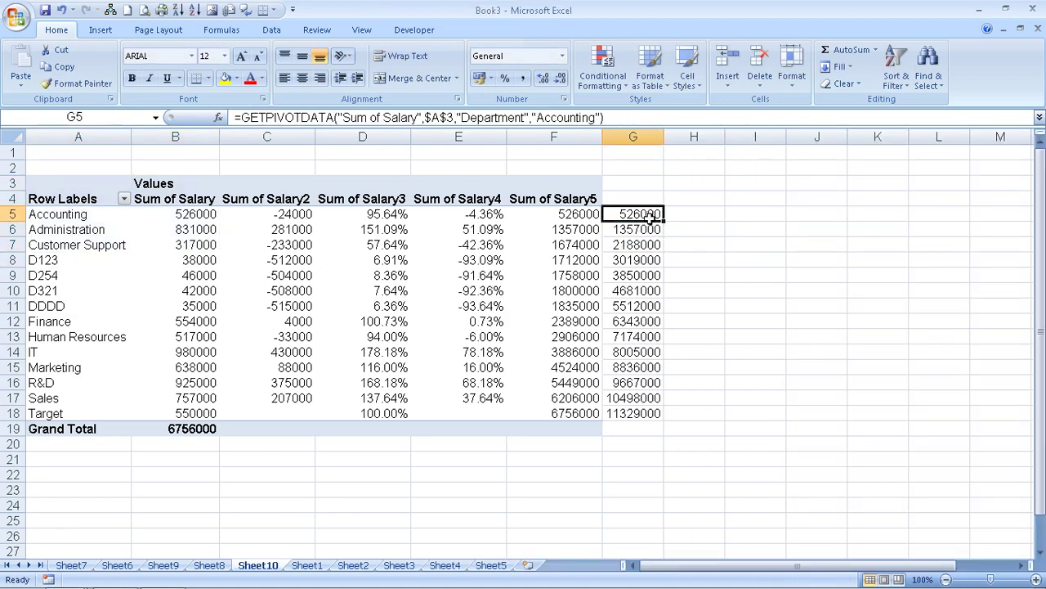
double_click(646, 213)
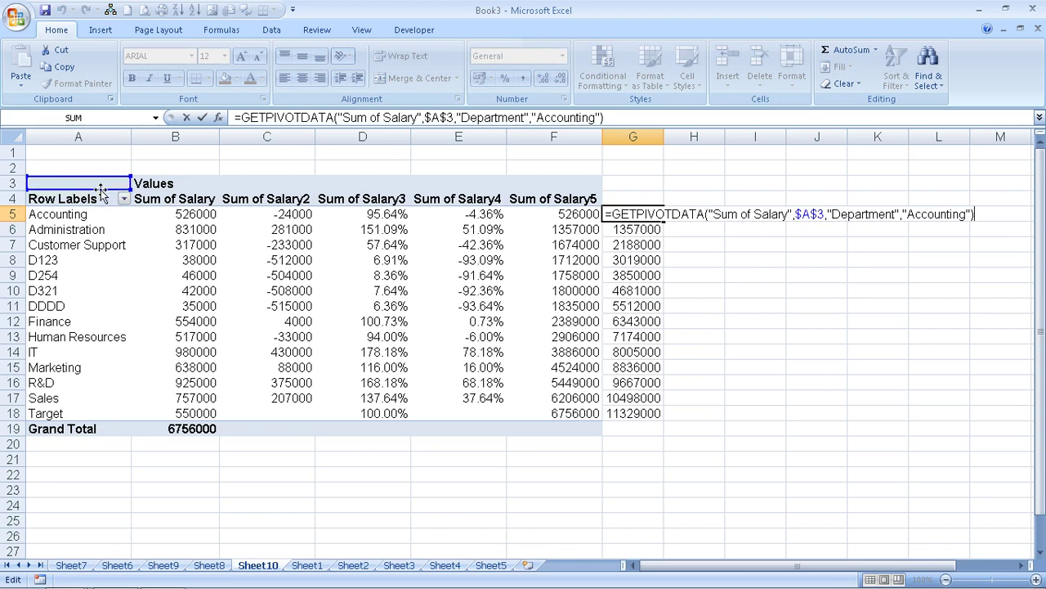
drag(104, 196, 187, 215)
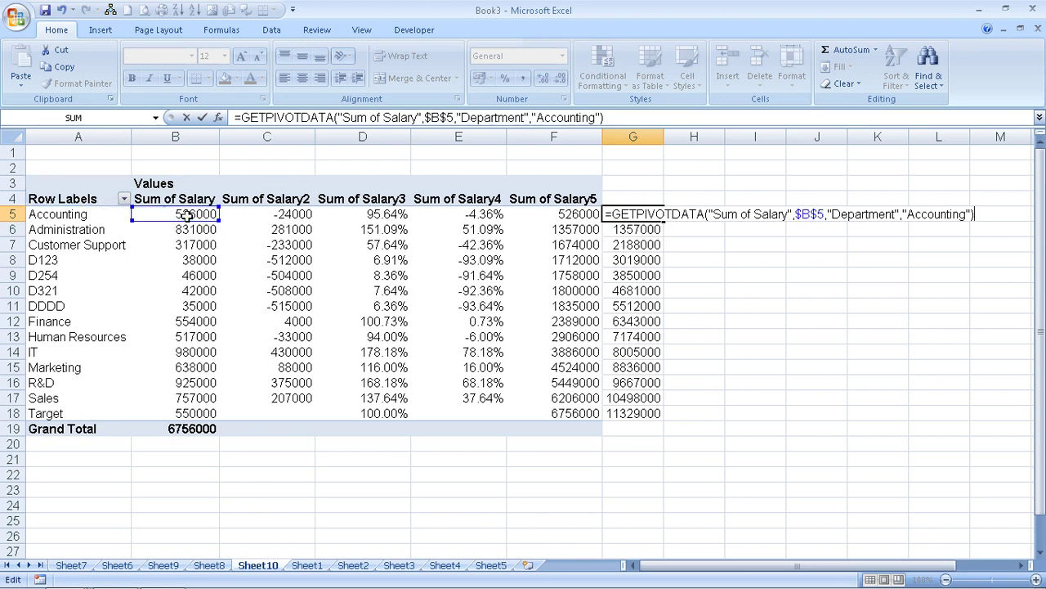
key(Return)
Fill the G5 formula down to G18, then clear G5:G18
click(636, 217)
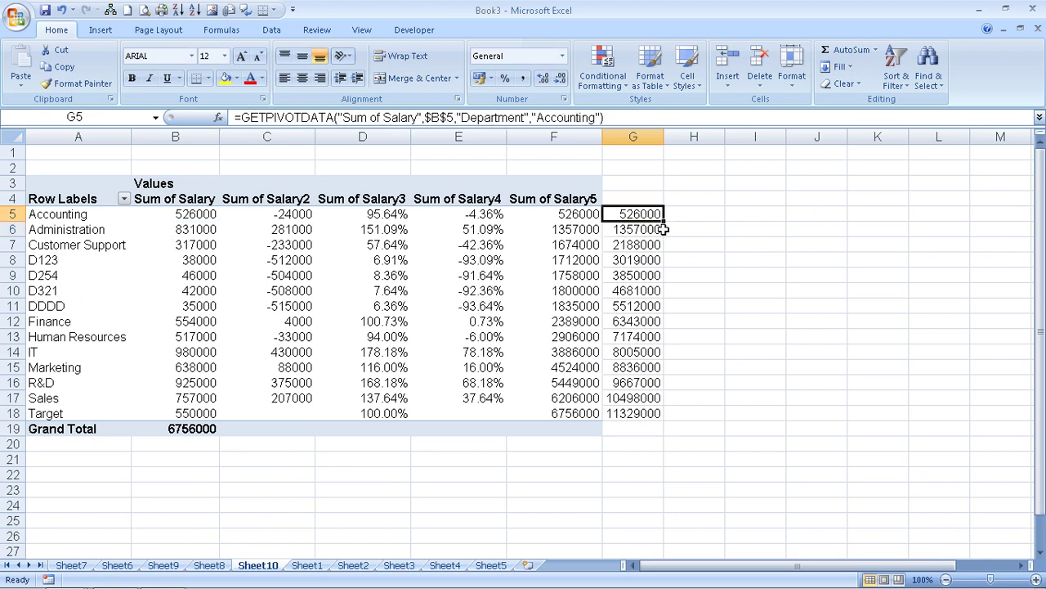
double_click(663, 220)
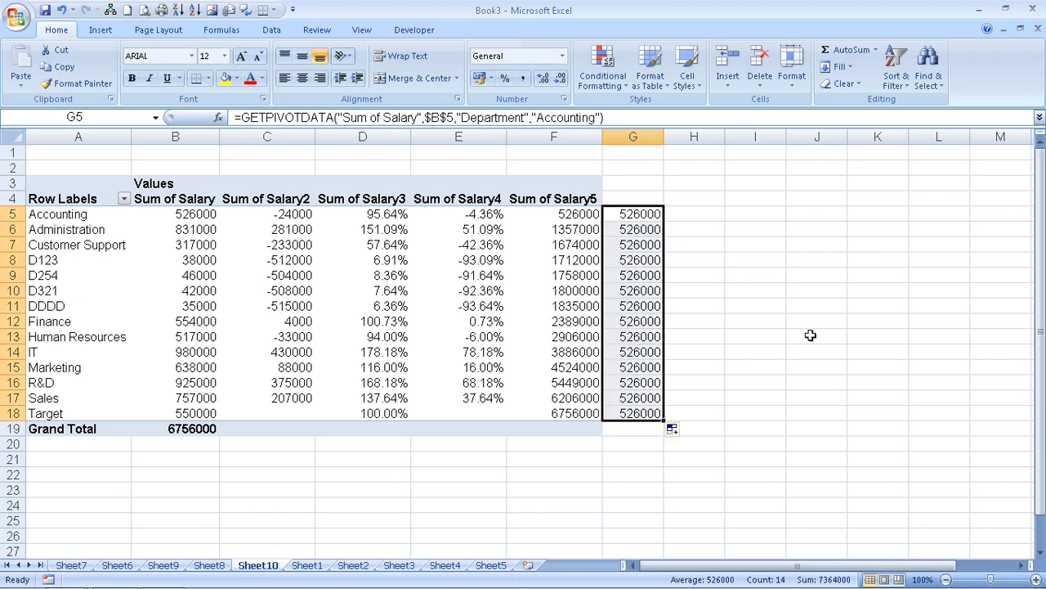
key(Delete)
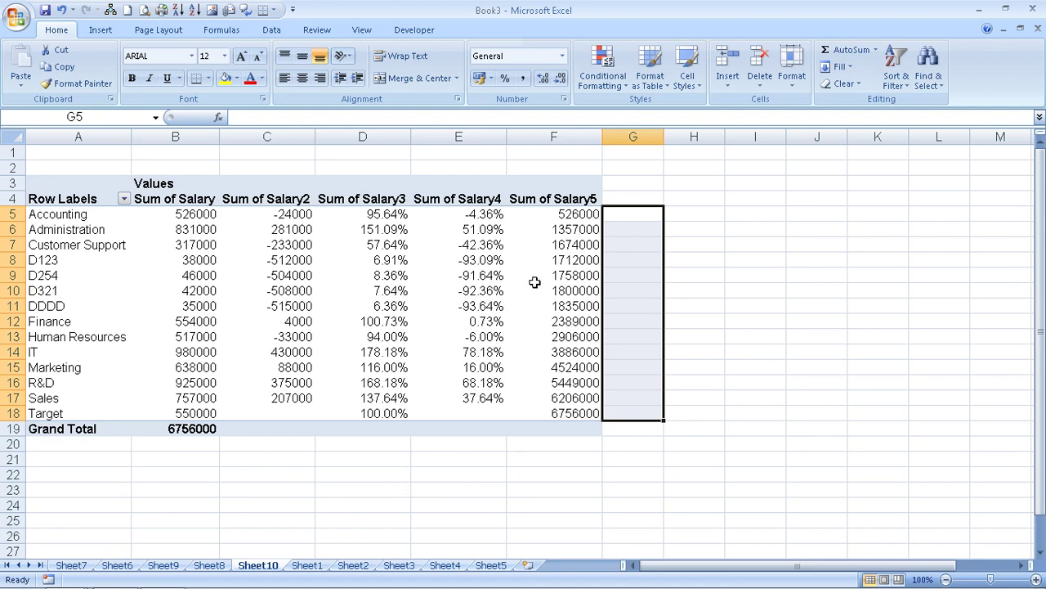
Show Sum of Salary5 as % of row, giving 100.00% for every department
click(542, 199)
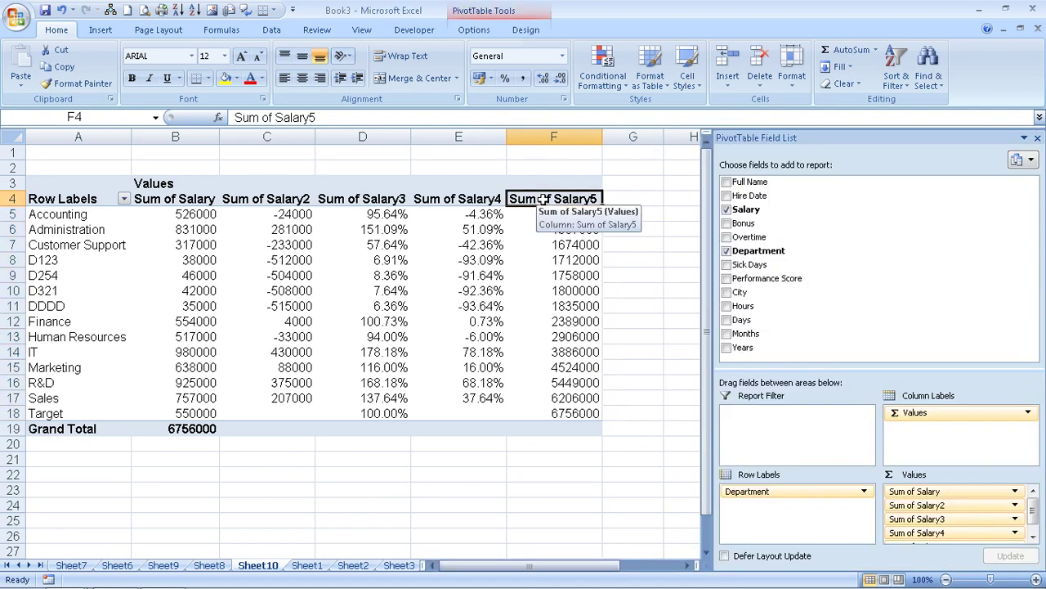
double_click(543, 199)
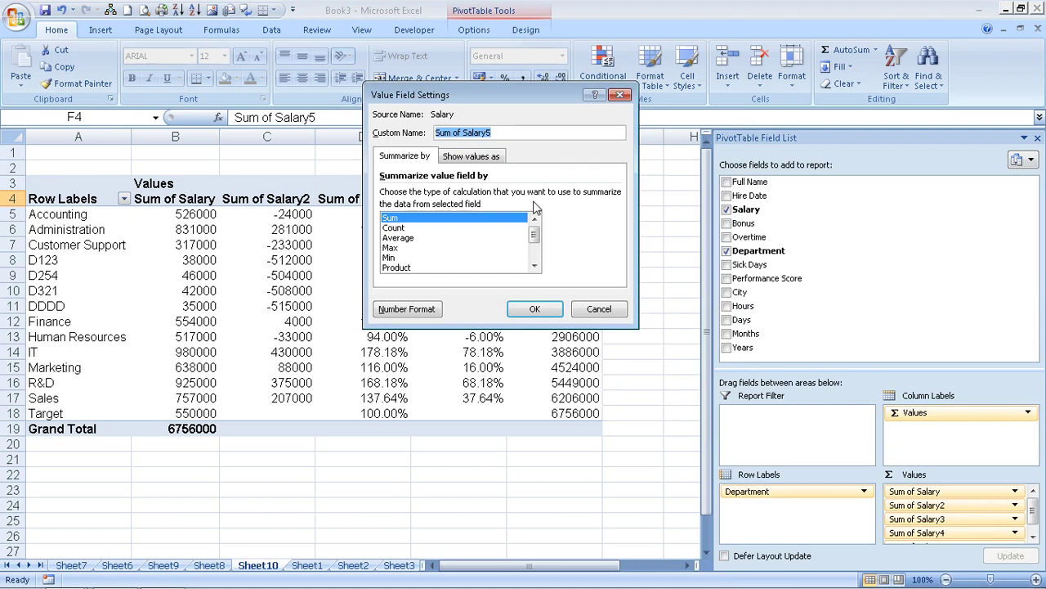
click(462, 157)
scroll(488, 250, down, 1)
click(480, 198)
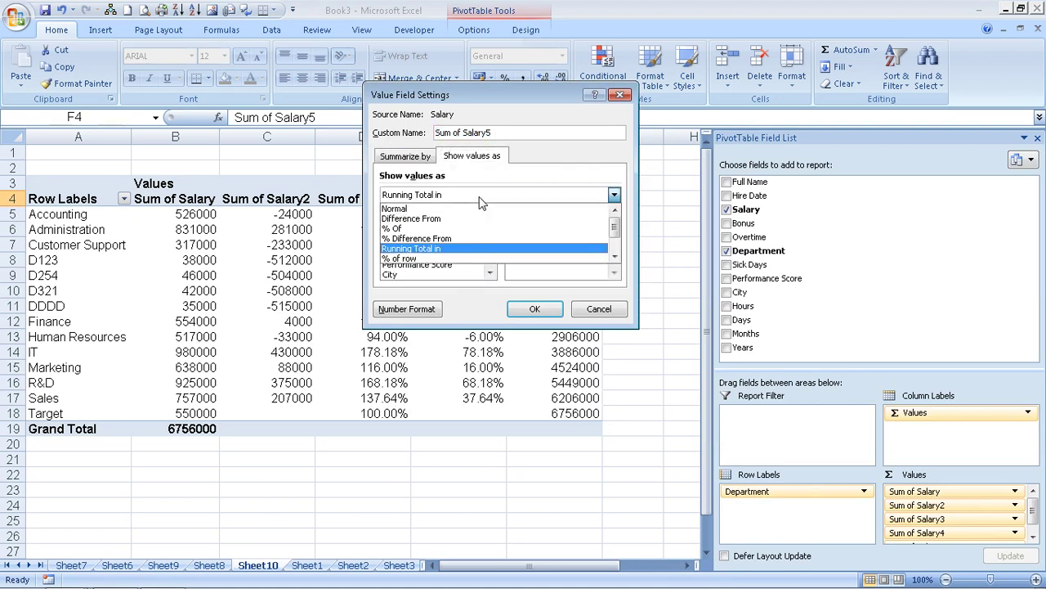
click(452, 259)
click(535, 309)
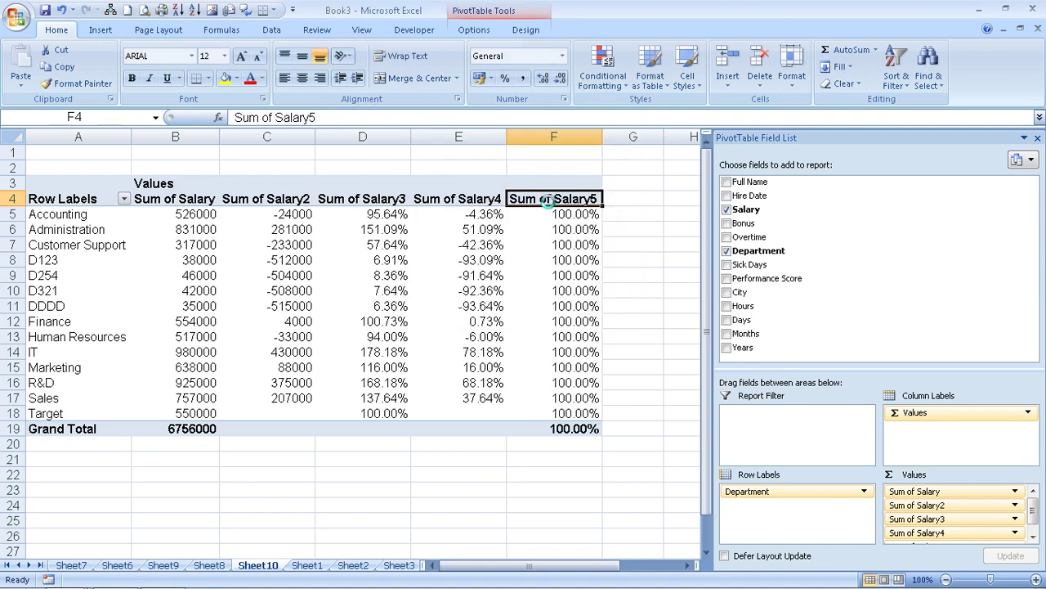
Review the Sum of Salary5 display settings and close them unchanged
double_click(547, 201)
click(465, 158)
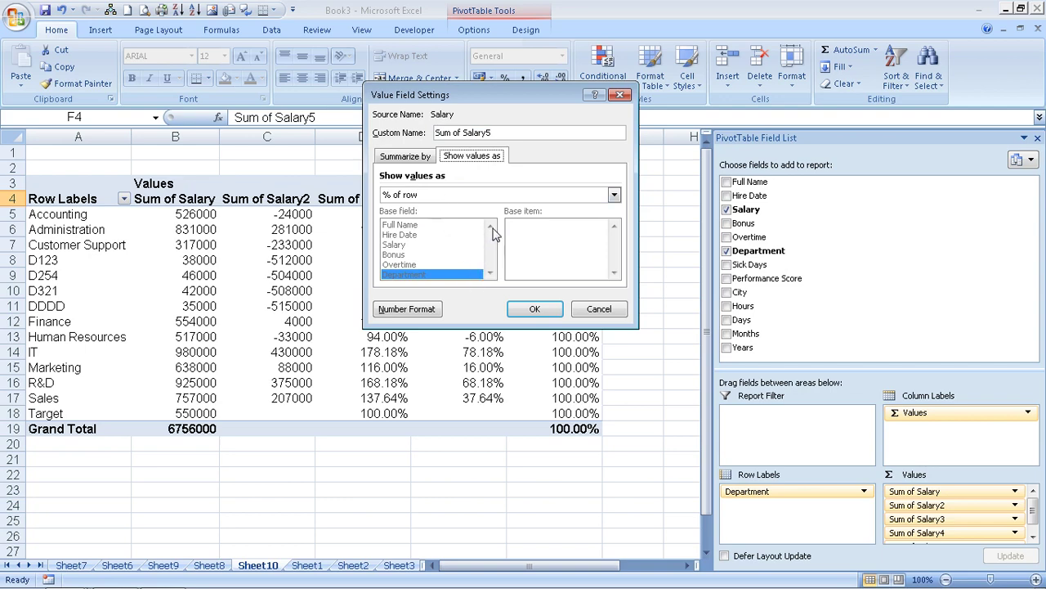
click(601, 308)
click(613, 276)
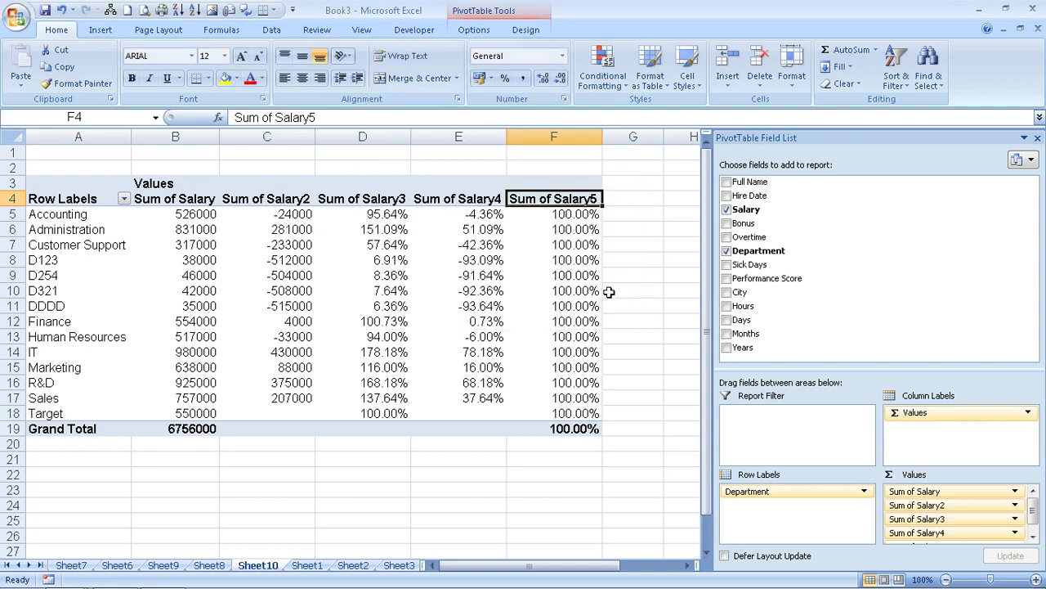
Reconfirm % of row for Sum of Salary5 and pick up its field in Values
click(580, 209)
double_click(577, 201)
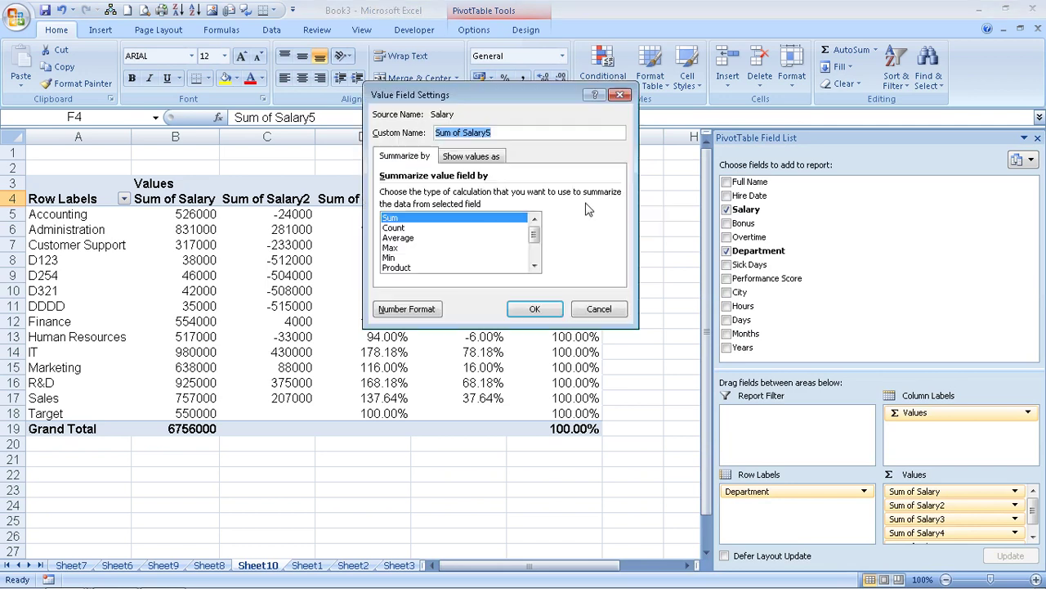
click(473, 157)
click(456, 195)
click(430, 261)
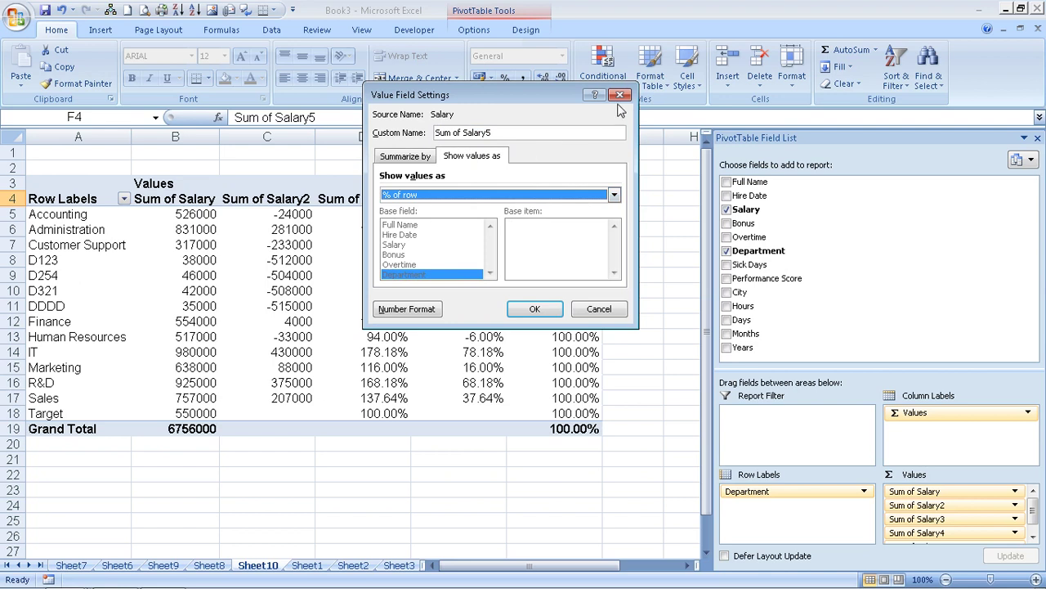
click(533, 309)
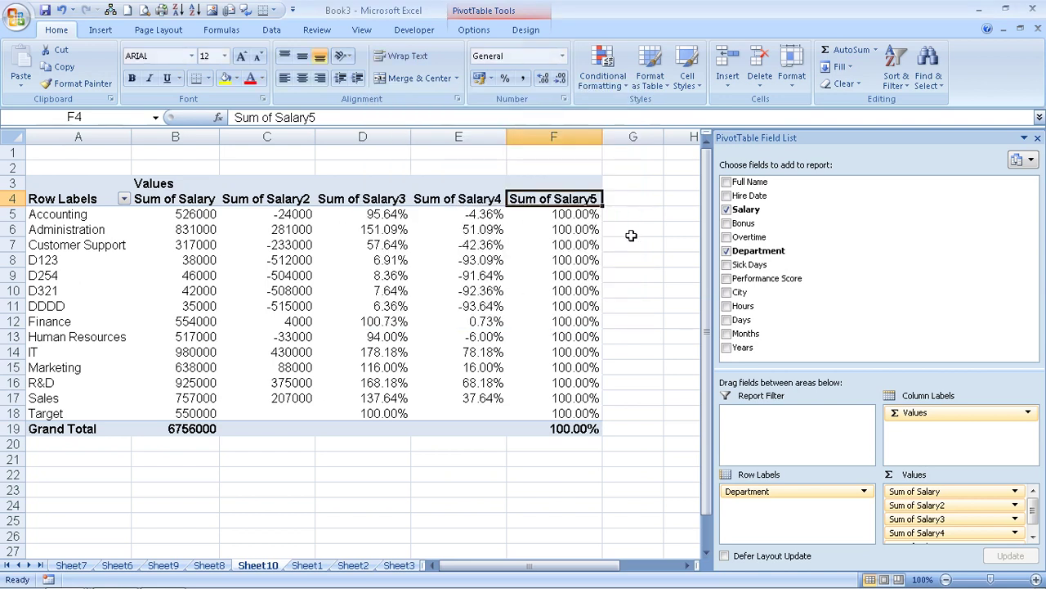
click(1033, 537)
Remove Sum of Salary5 and show Sum of Salary as % of row (100.00%)
mouse_move(923, 536)
mouse_down()
mouse_move(875, 549)
mouse_move(676, 520)
mouse_up()
double_click(196, 201)
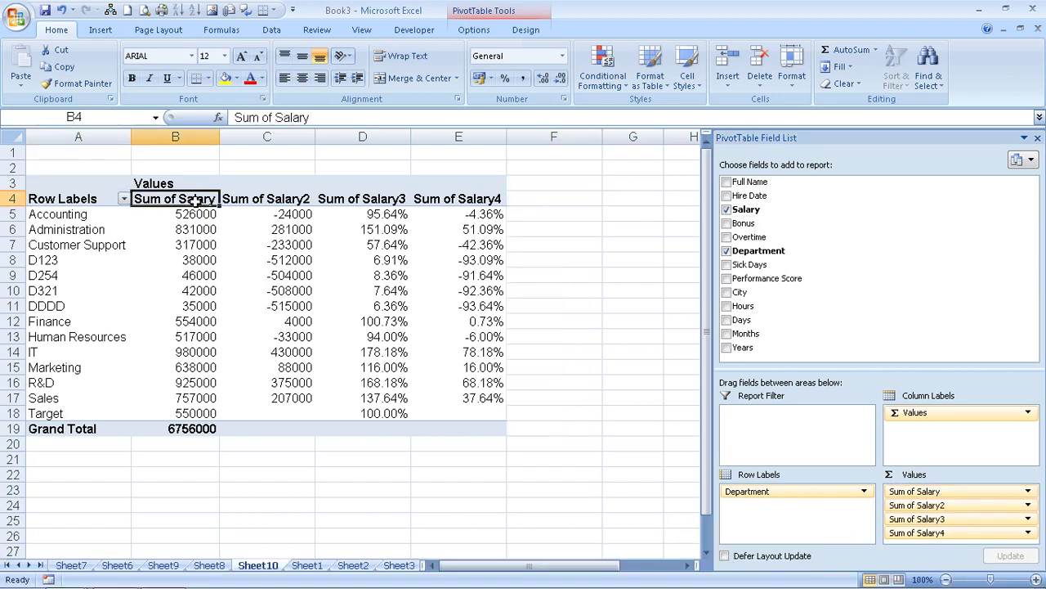
click(463, 157)
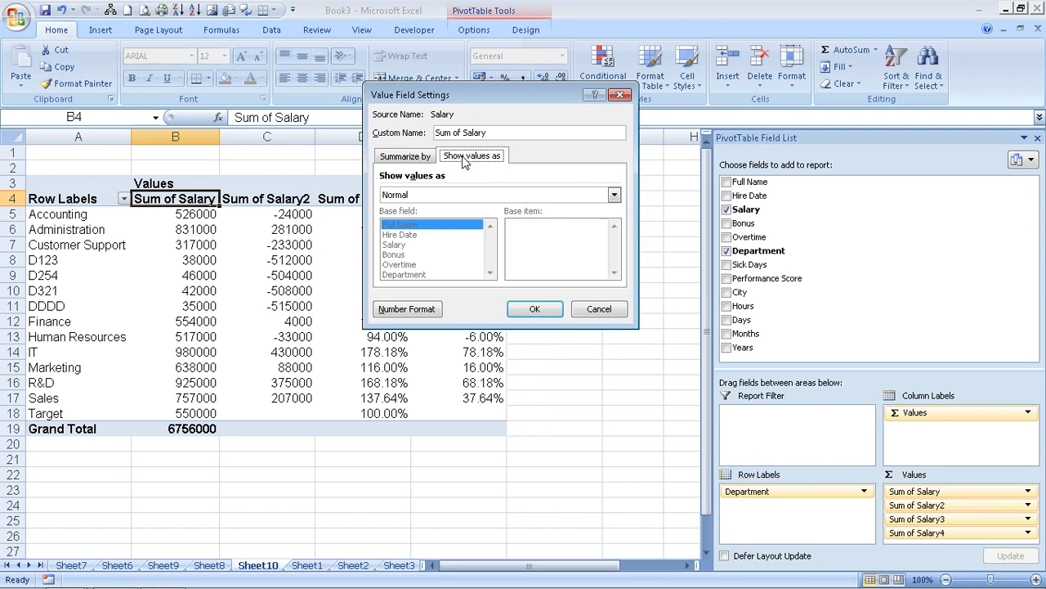
click(494, 196)
click(462, 258)
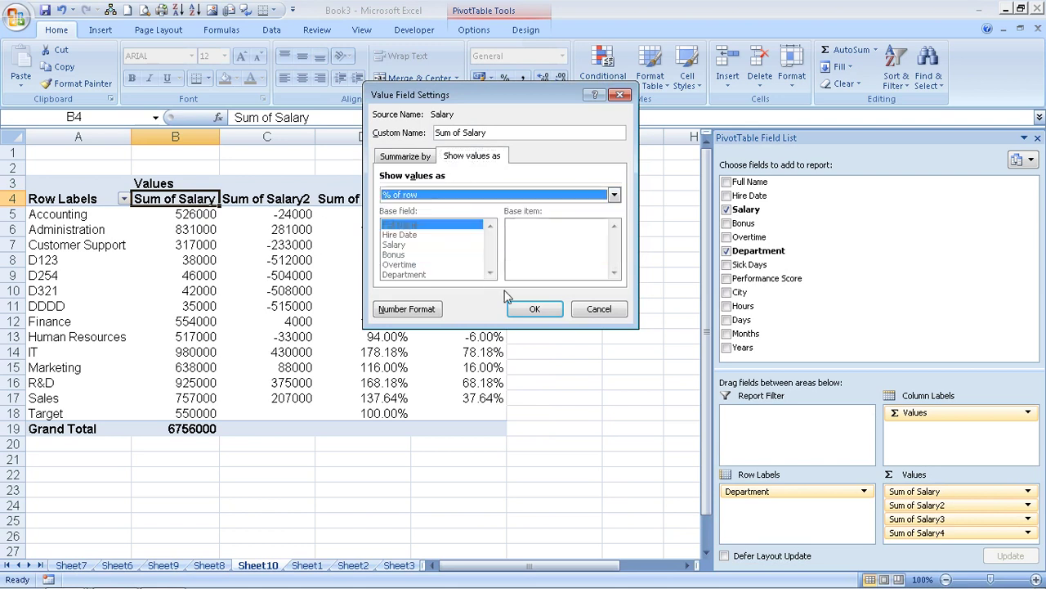
click(535, 309)
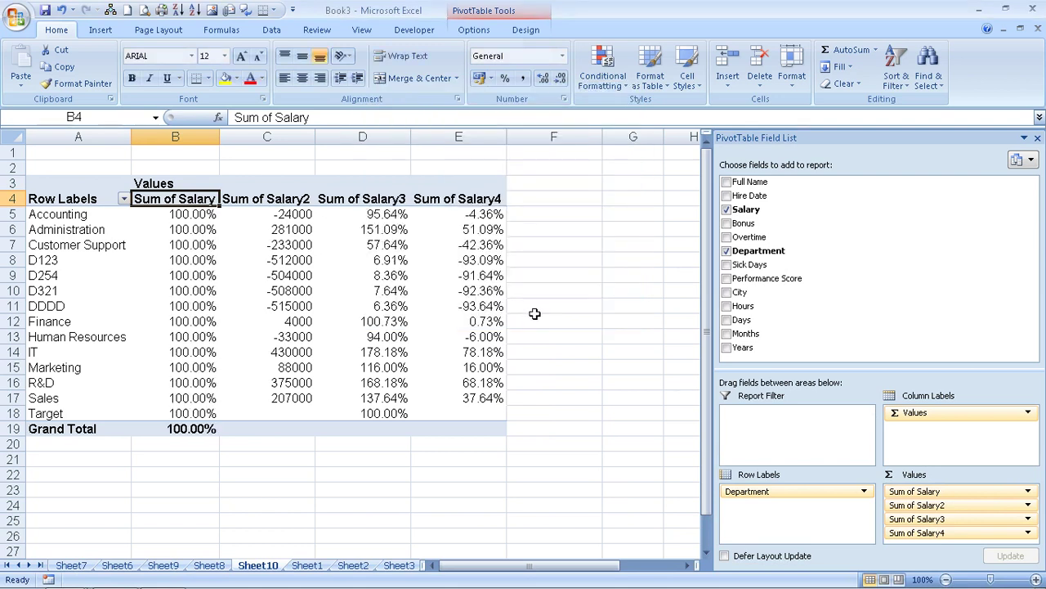
click(200, 216)
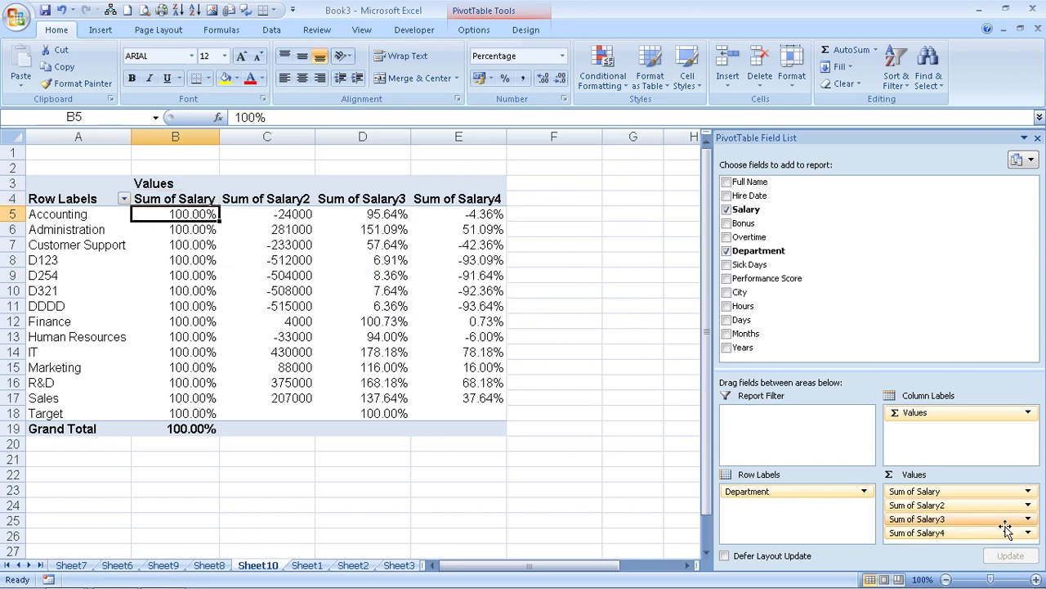
Review Sum of Salary4's display calculations and cancel, keeping % Difference From Target
double_click(440, 201)
click(472, 162)
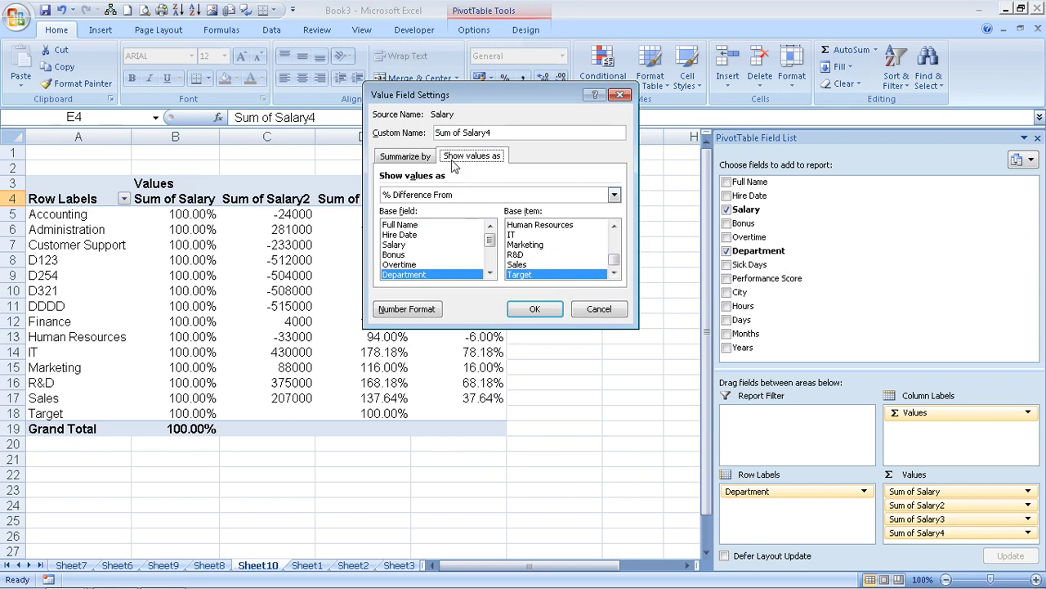
click(453, 196)
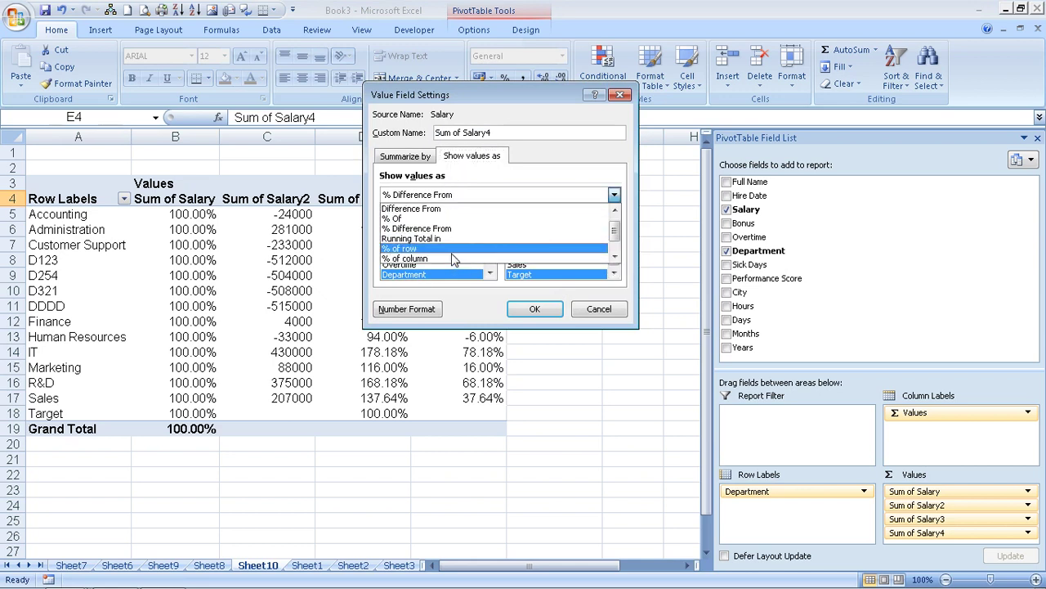
scroll(456, 258, down, 1)
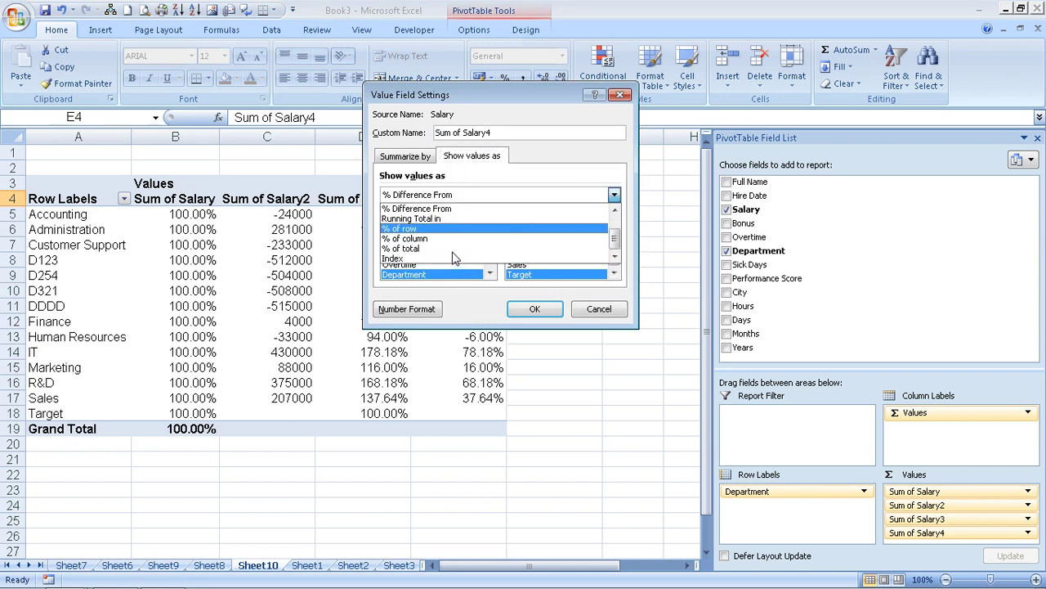
key(Escape)
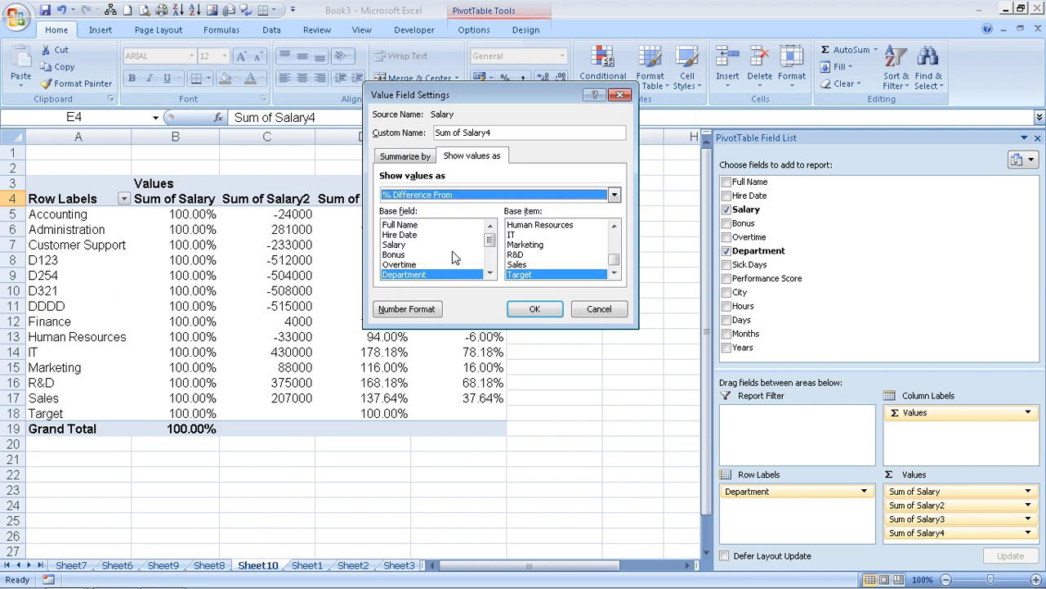
key(Escape)
mouse_move(32, 586)
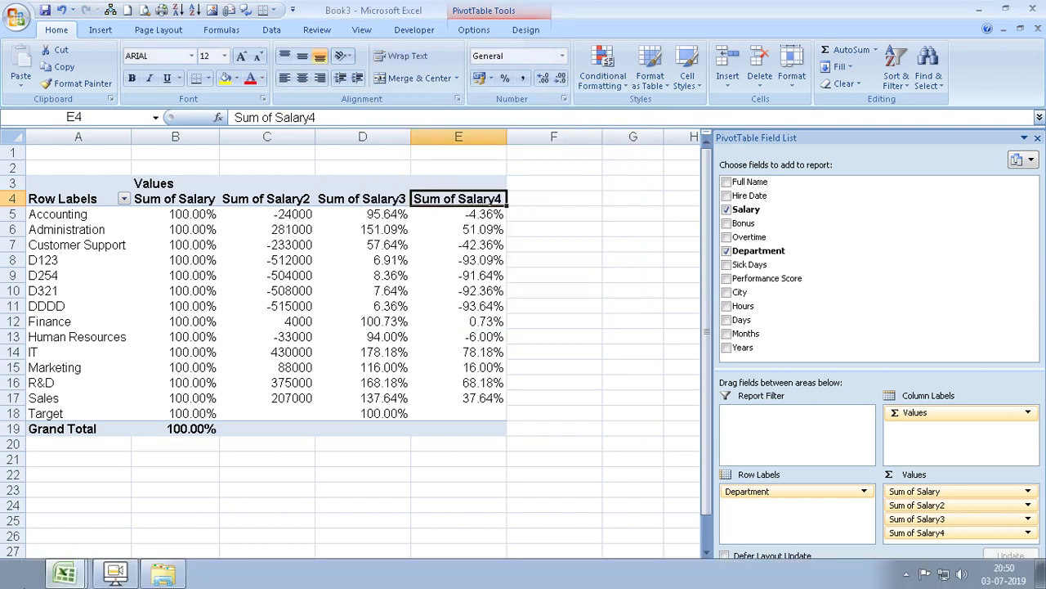
Hide the pivot's Row Labels and Values field headers, then turn them back on
click(491, 31)
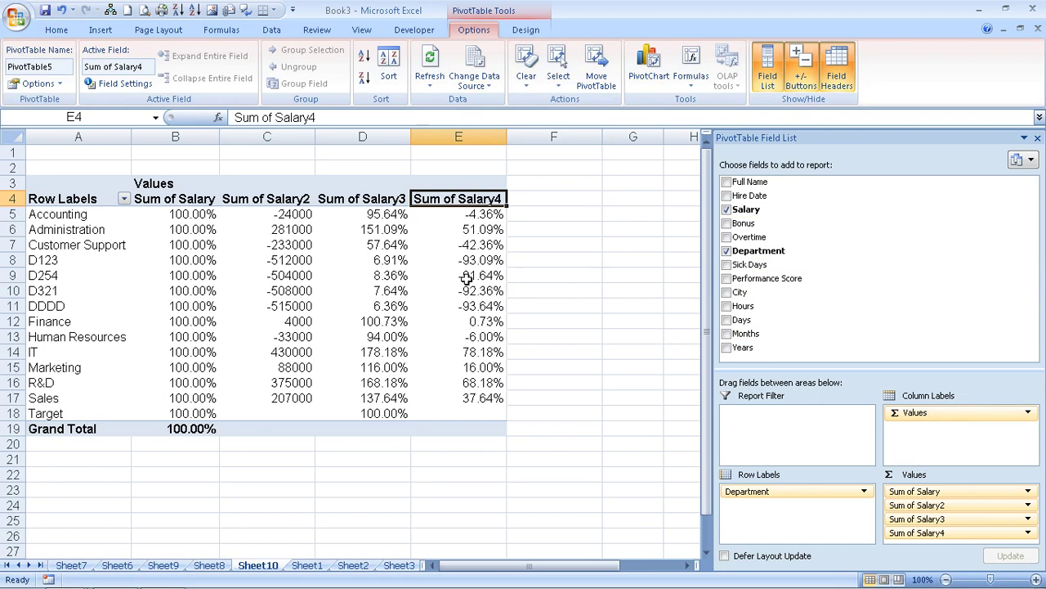
click(69, 204)
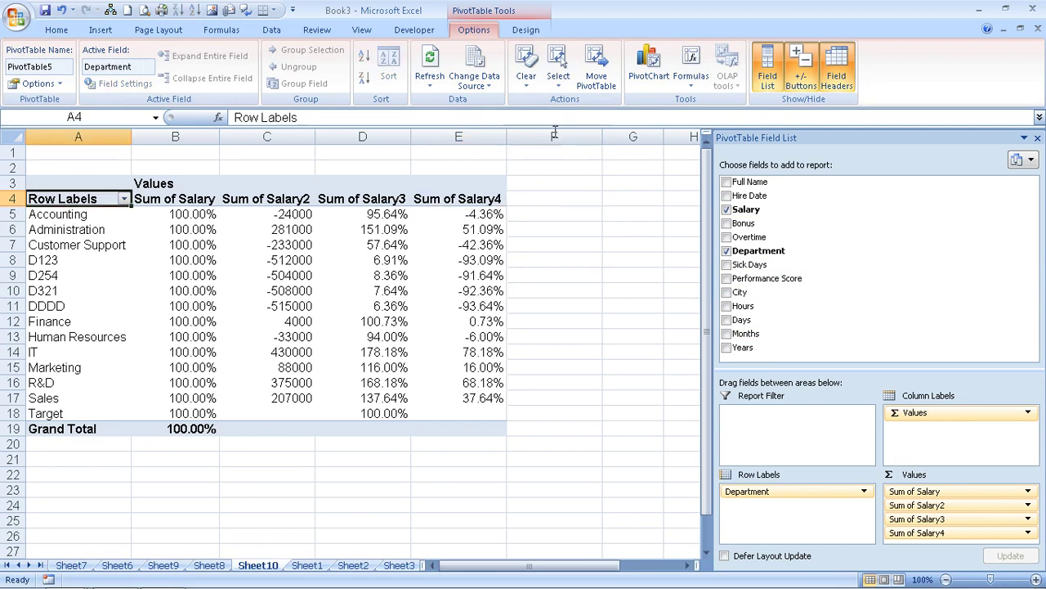
click(843, 83)
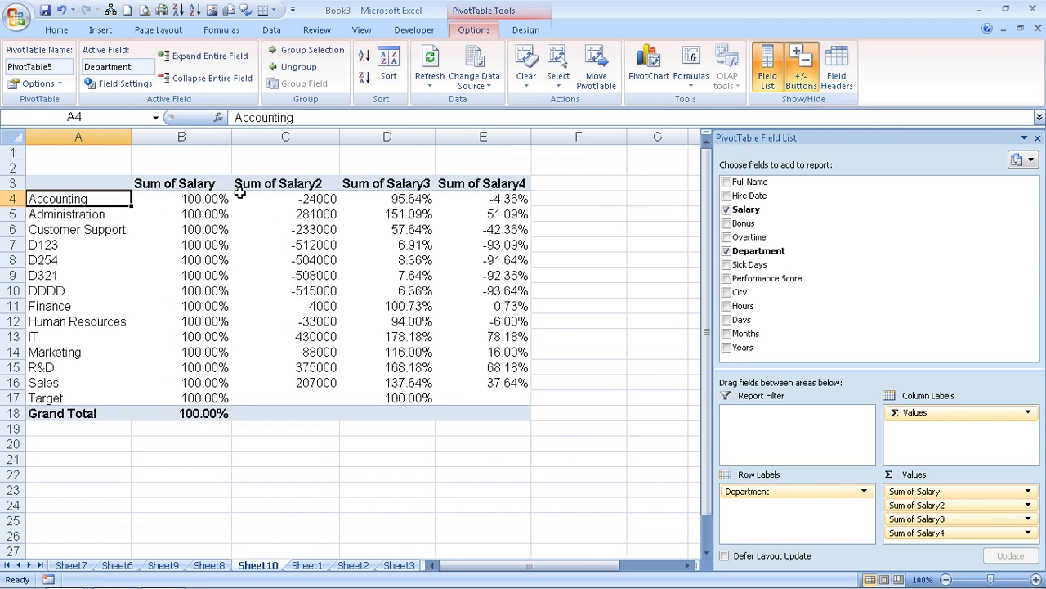
mouse_move(240, 191)
click(835, 72)
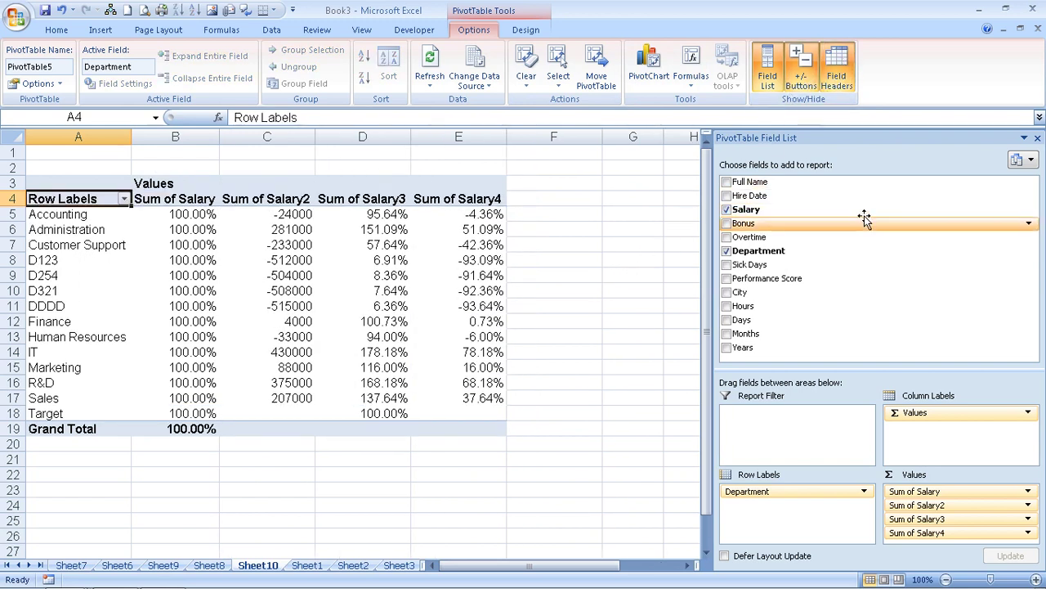
Nest Full Name under Department in the row labels and toggle the expand/collapse buttons off and on
drag(777, 182, 789, 500)
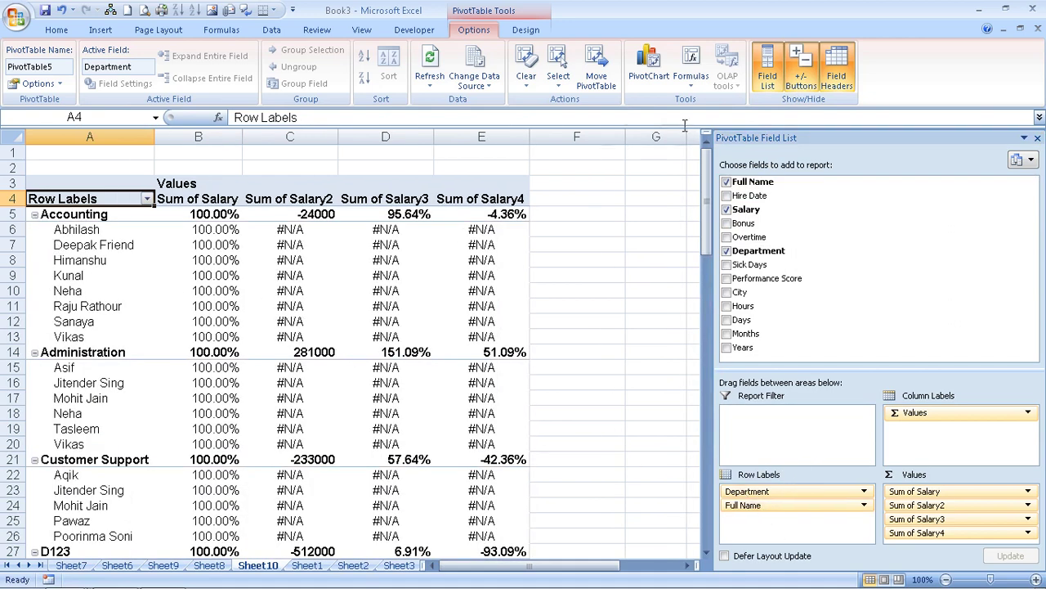
click(809, 80)
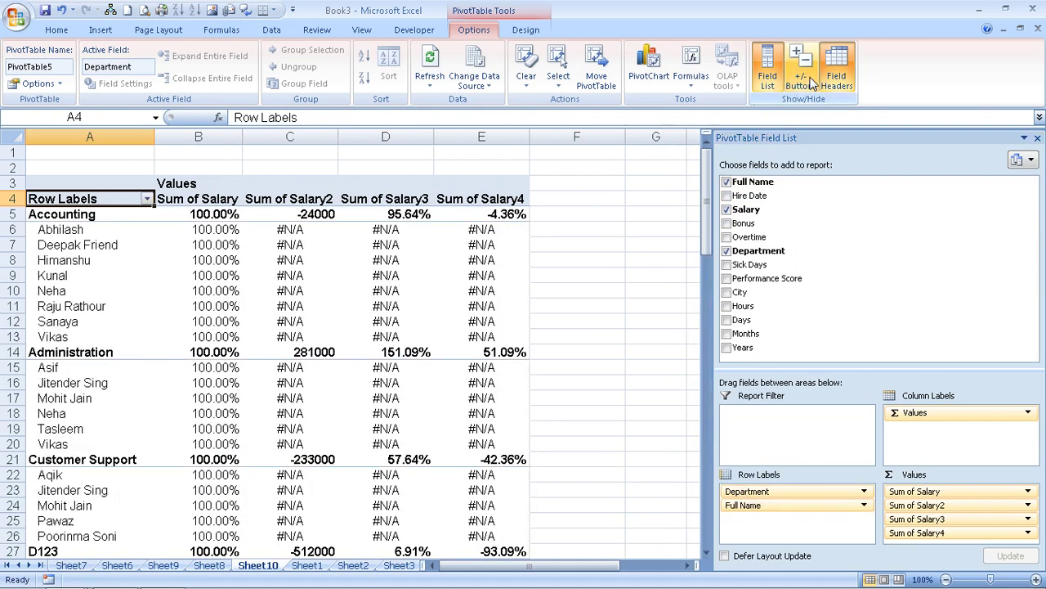
click(809, 81)
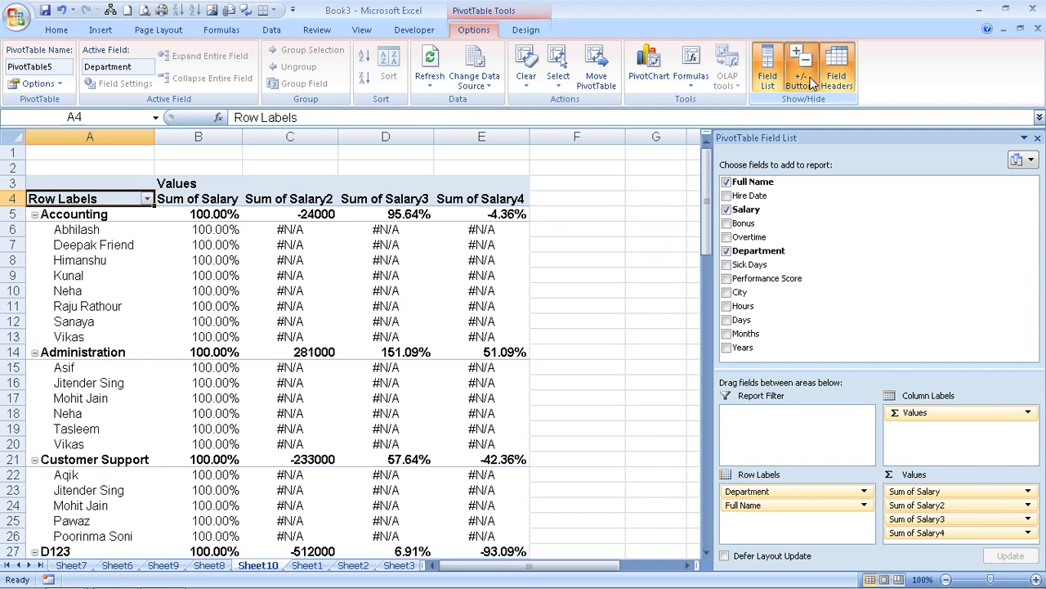
click(809, 81)
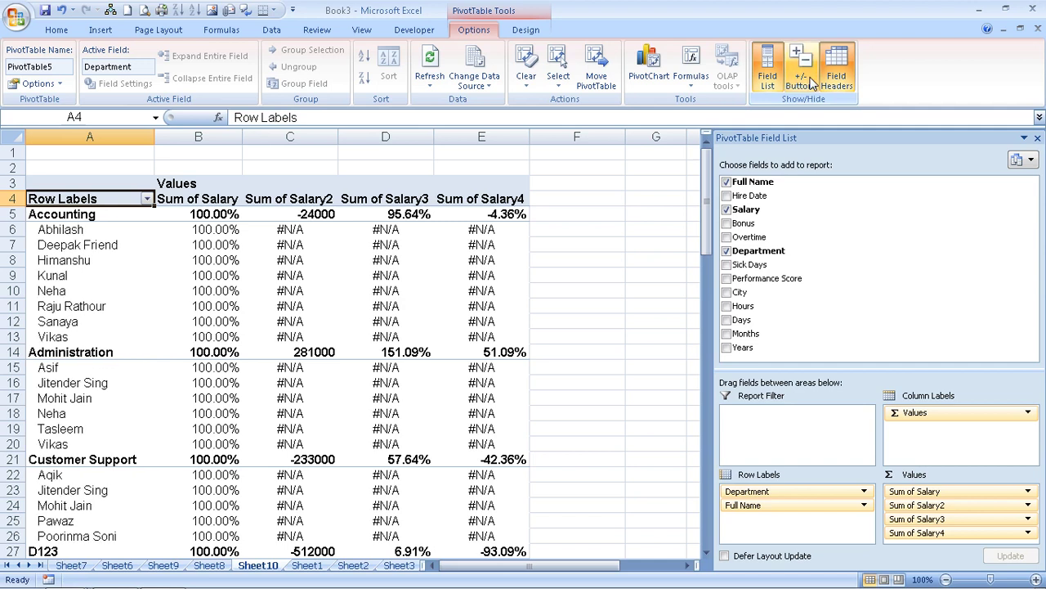
click(810, 81)
click(809, 81)
click(810, 81)
Hide the PivotTable Field List, show it again, and bring up its layout choices
click(620, 230)
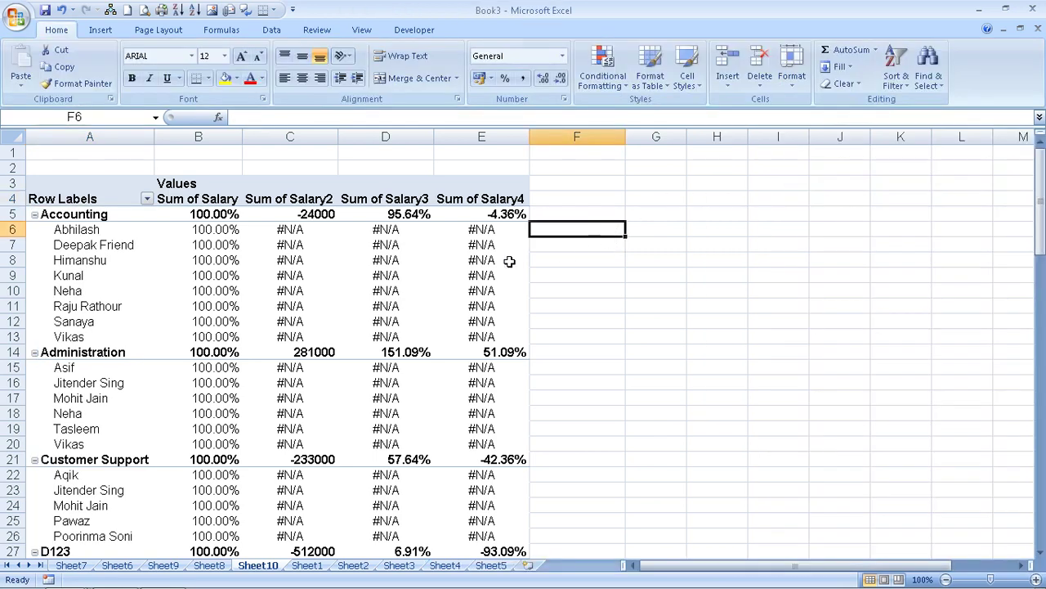
click(415, 260)
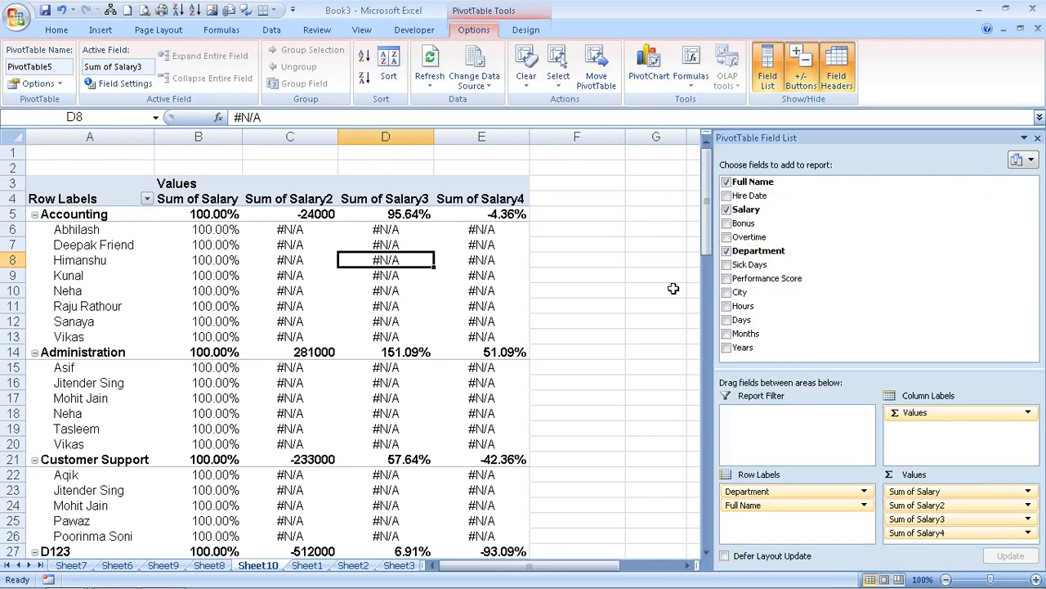
click(566, 296)
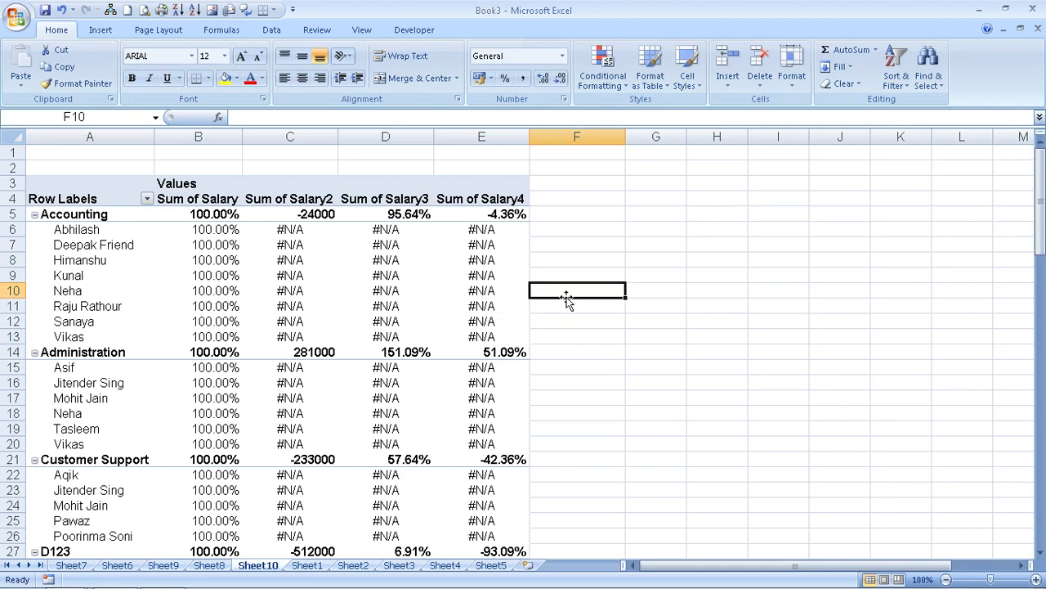
key(Left)
key(Left)
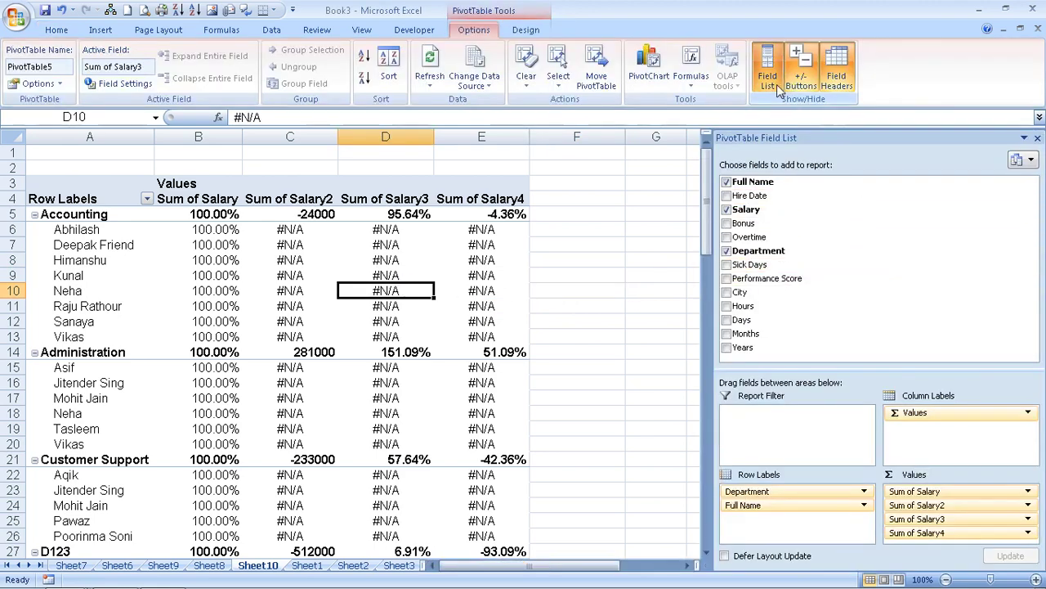
click(768, 82)
click(655, 229)
click(455, 258)
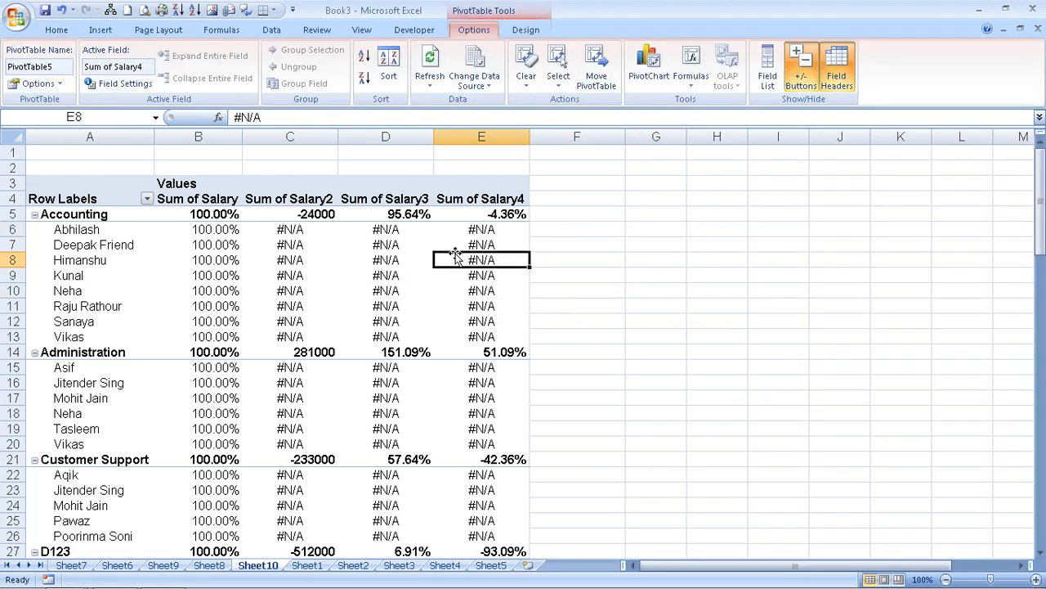
click(770, 78)
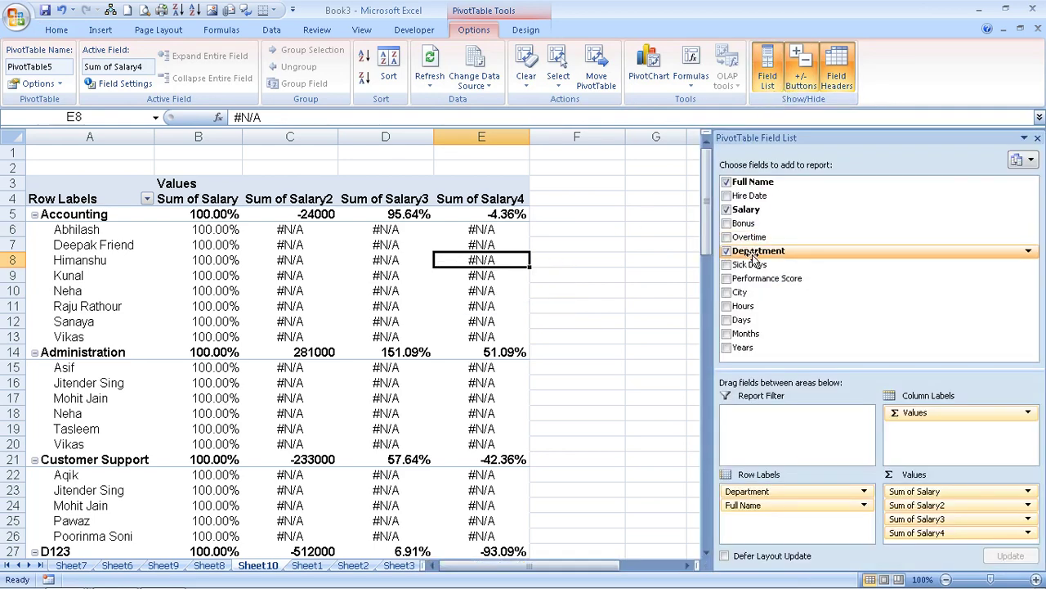
click(1017, 160)
Try the field list layouts (side by side, fields only, areas 2×2, areas 1×4), then restore stacked
click(971, 219)
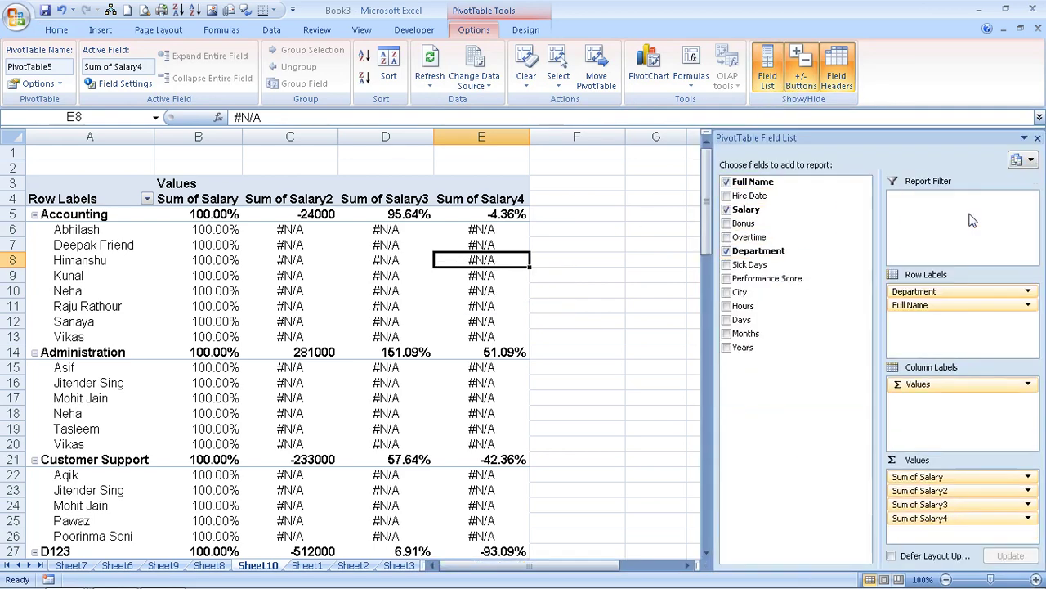
click(1034, 161)
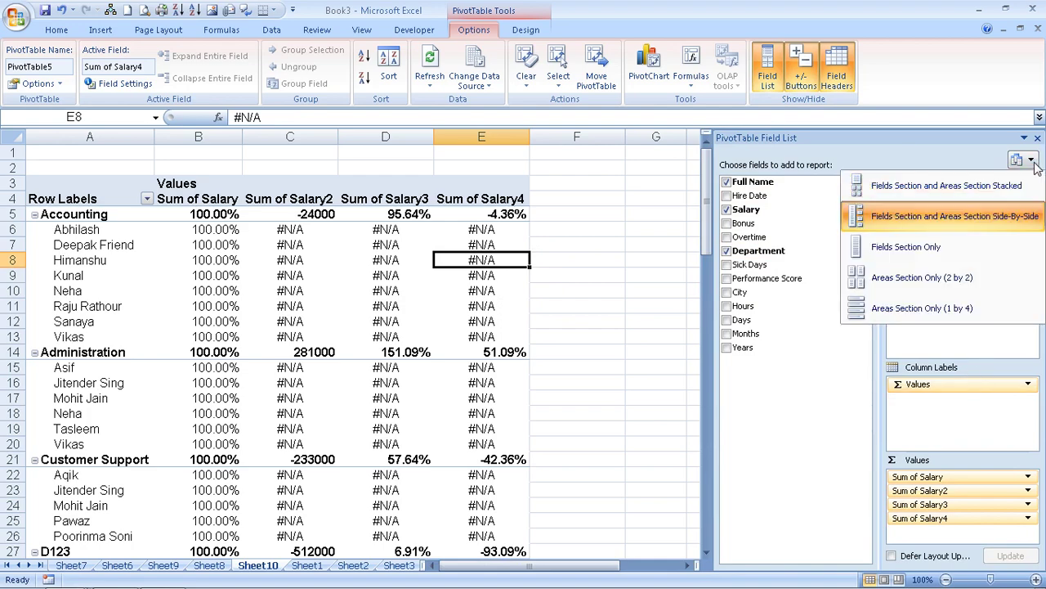
click(990, 249)
scroll(987, 277, down, 4)
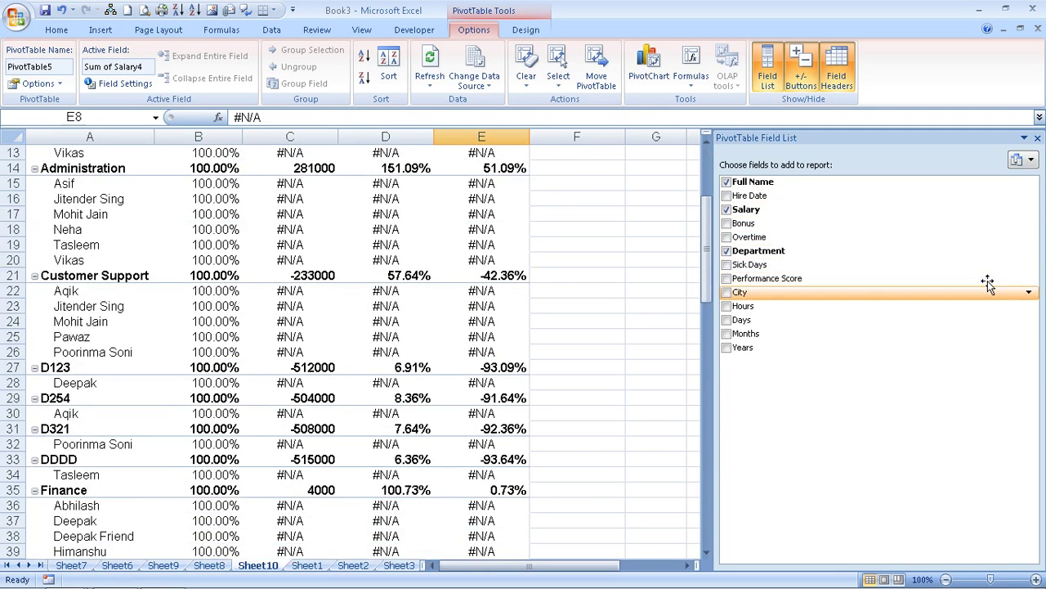
scroll(981, 311, down, 5)
scroll(981, 310, up, 5)
click(1020, 159)
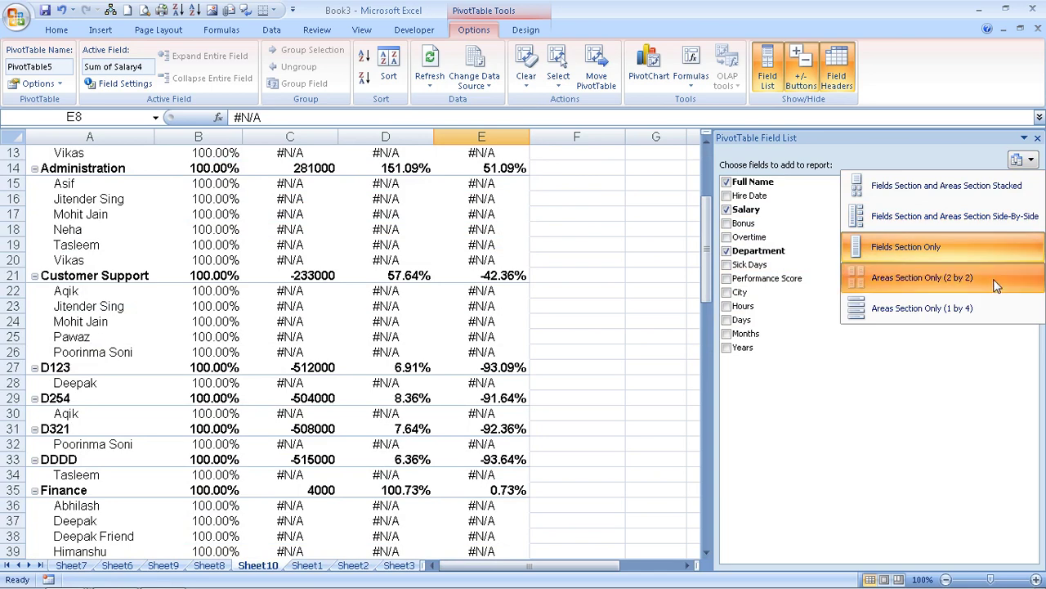
click(996, 284)
click(1020, 160)
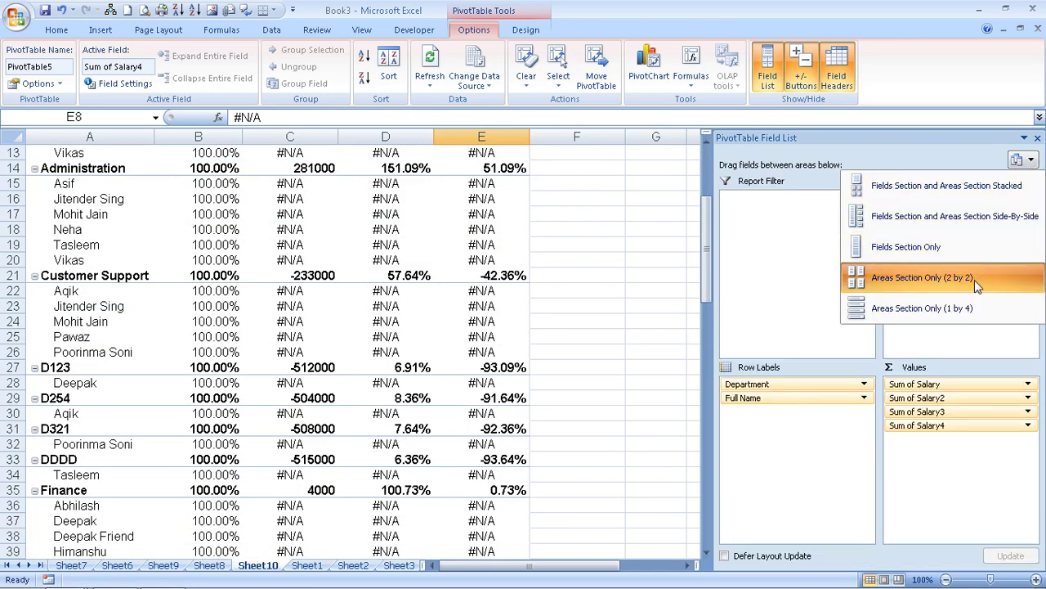
click(968, 308)
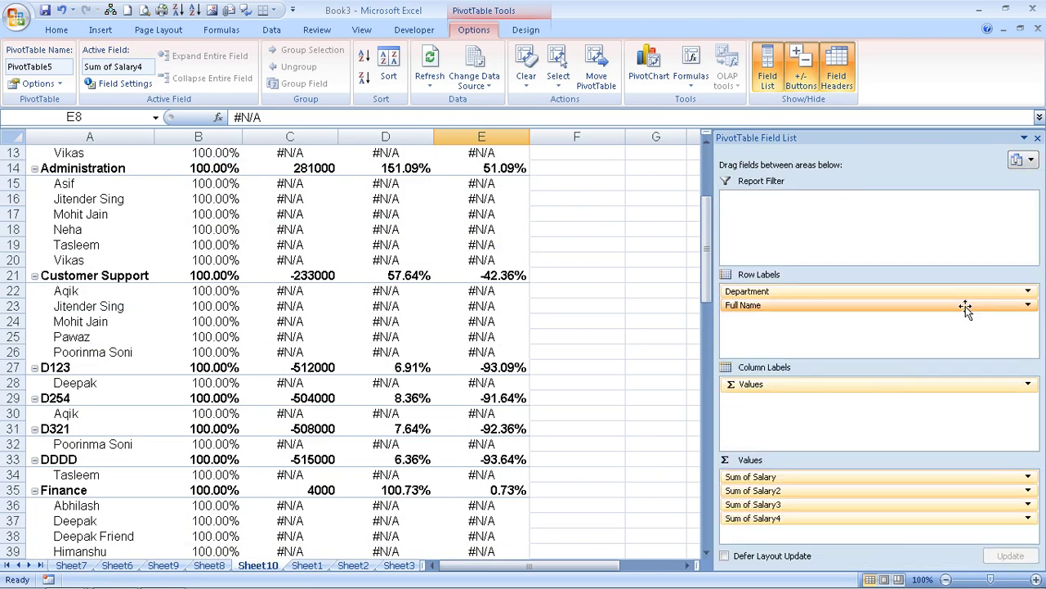
click(1022, 161)
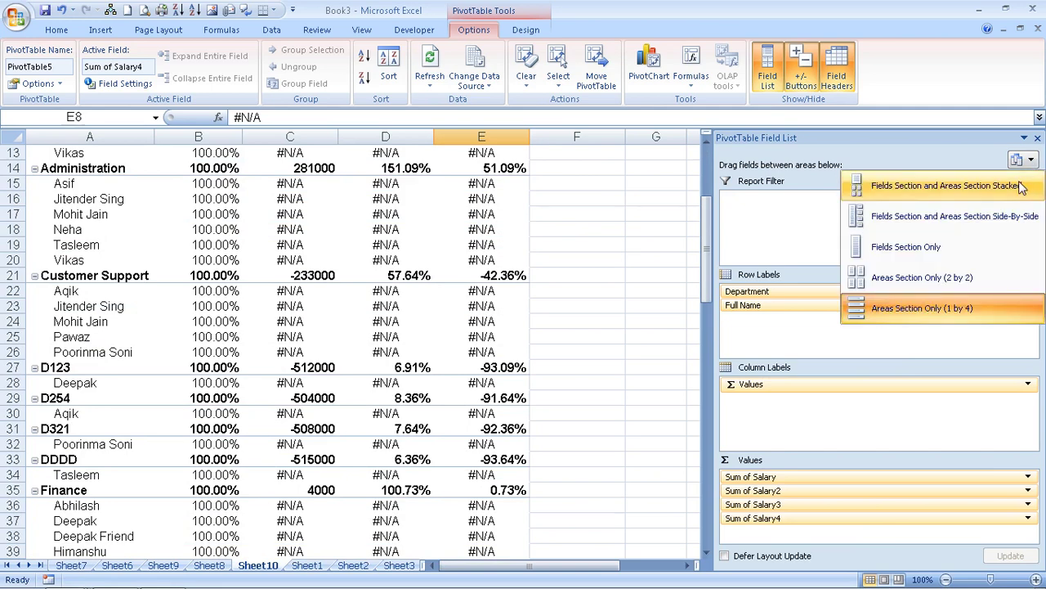
click(1022, 183)
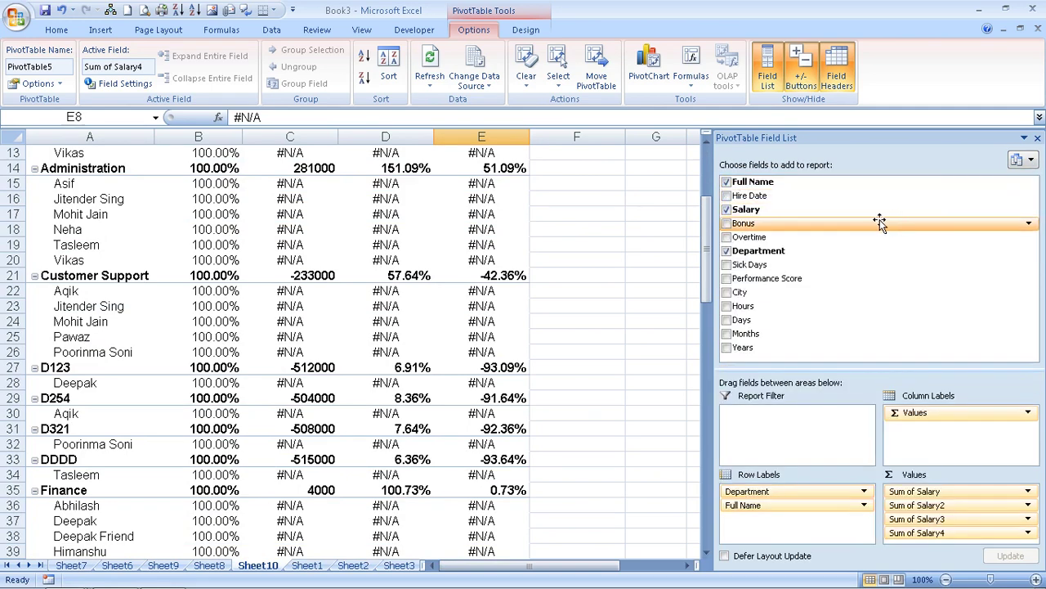
Remove Sum of Salary2, Sum of Salary3 and Sum of Salary4 from Values and Full Name from Row Labels
click(1038, 137)
click(813, 218)
scroll(614, 278, up, 4)
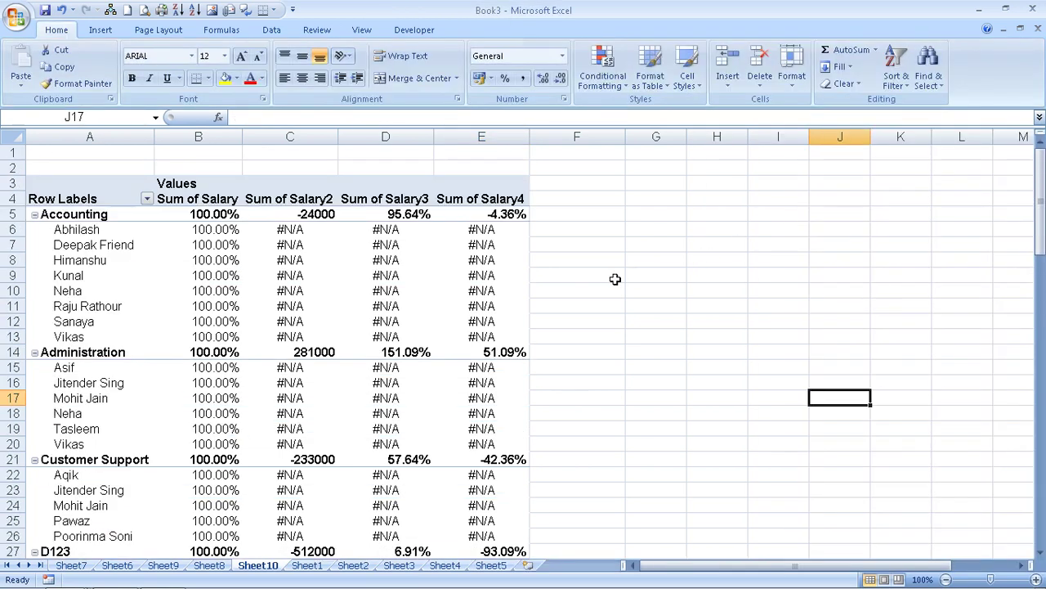
click(298, 302)
click(133, 292)
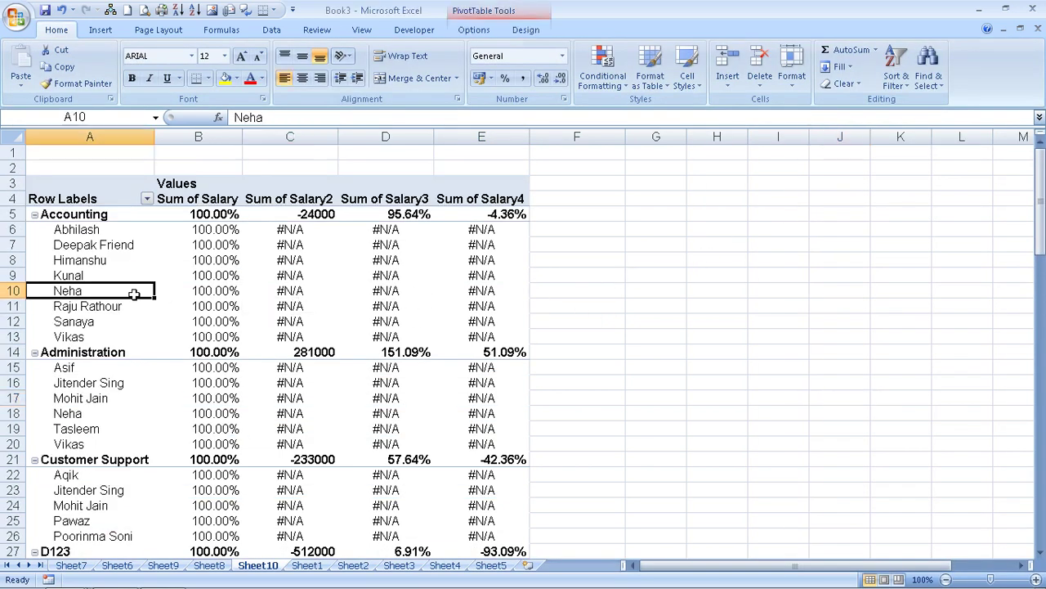
click(478, 29)
click(768, 65)
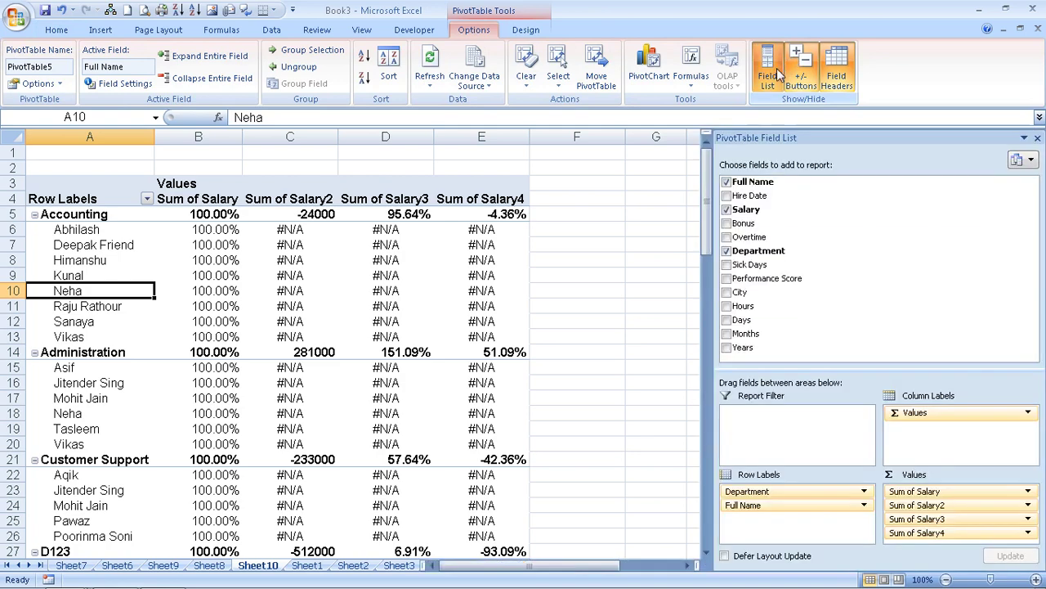
mouse_move(915, 505)
mouse_down()
mouse_move(710, 444)
mouse_move(678, 459)
mouse_up()
drag(916, 504, 643, 486)
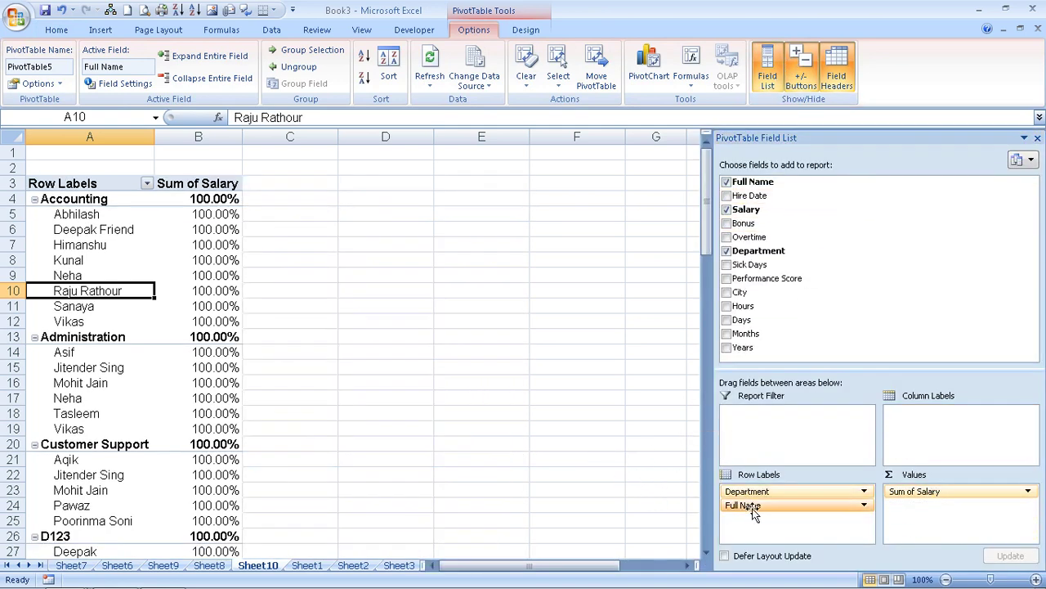
drag(748, 504, 516, 435)
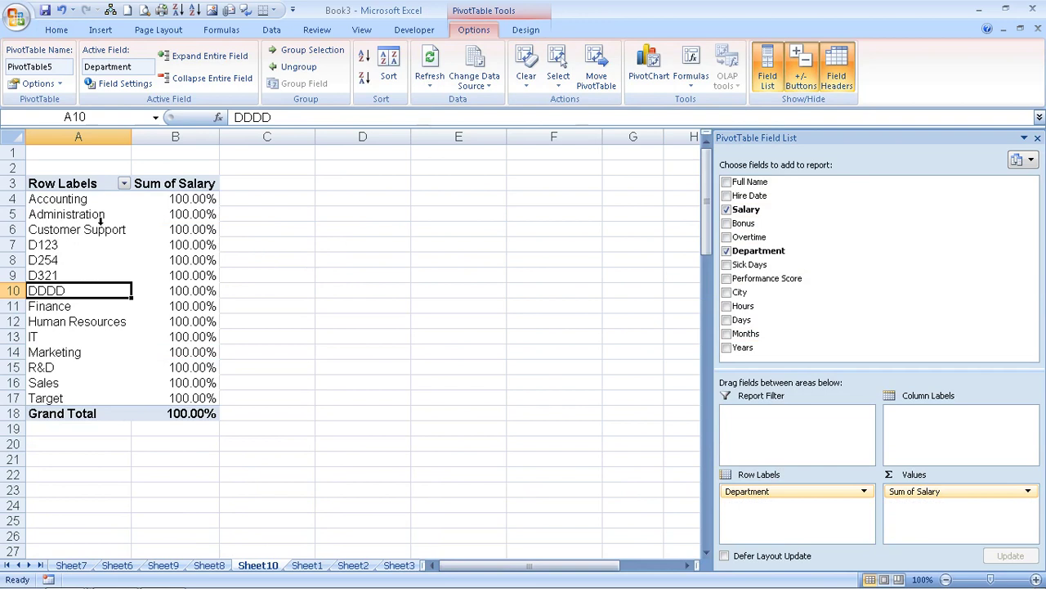
Insert a clustered column PivotChart for the department pivot
click(663, 77)
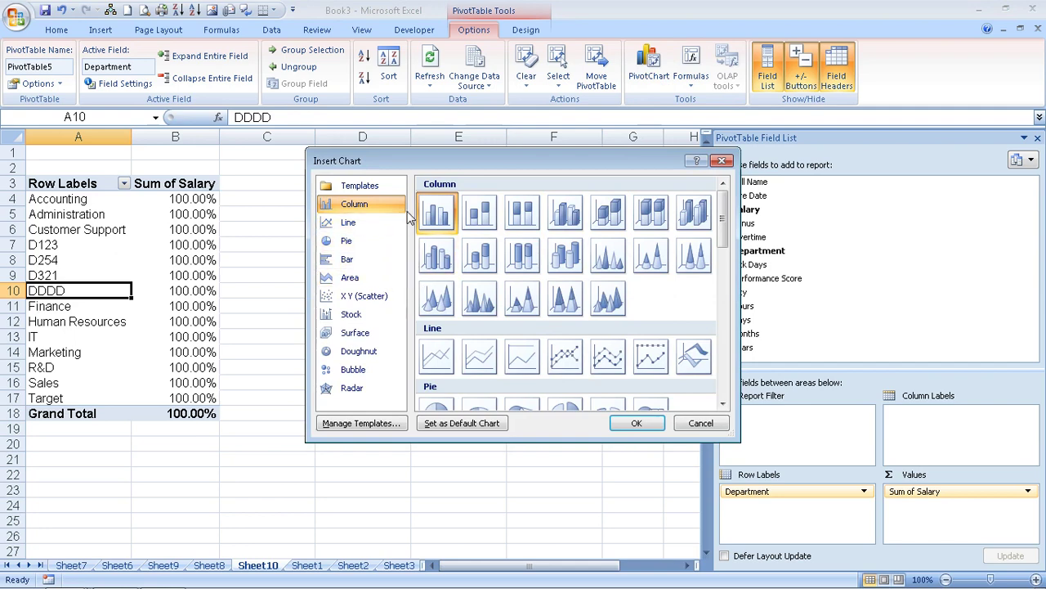
click(651, 419)
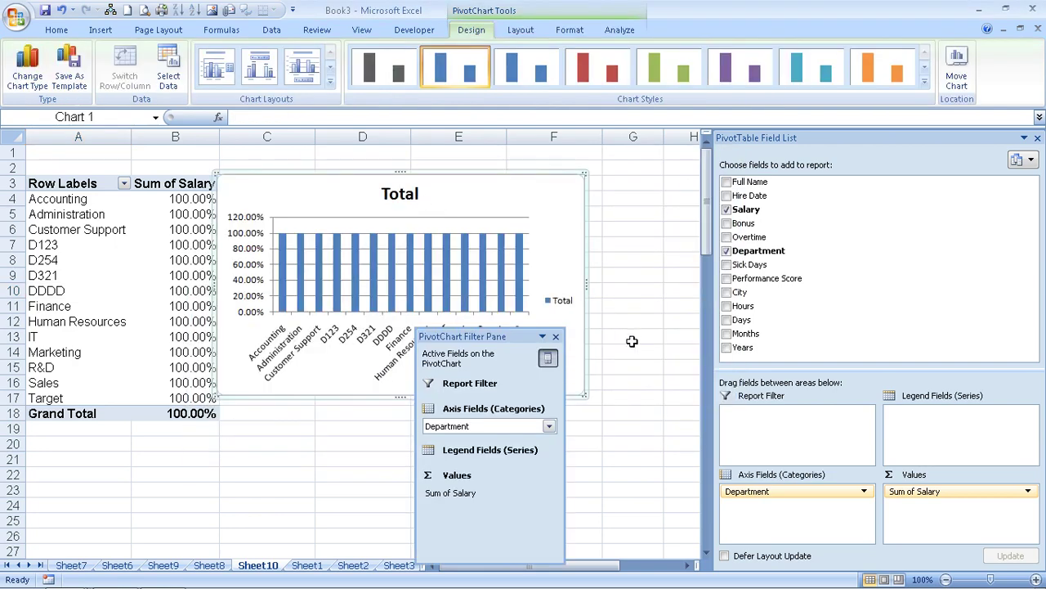
click(556, 336)
Summarize salary as Count of Salary, re-add Salary to Values, and shift the chart right
click(154, 275)
click(175, 199)
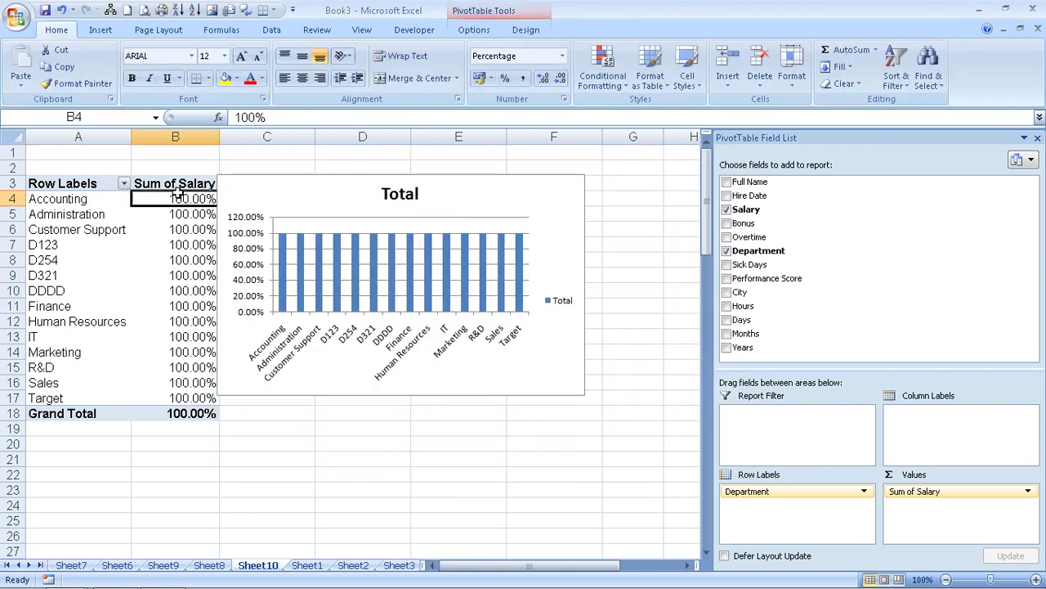
double_click(175, 183)
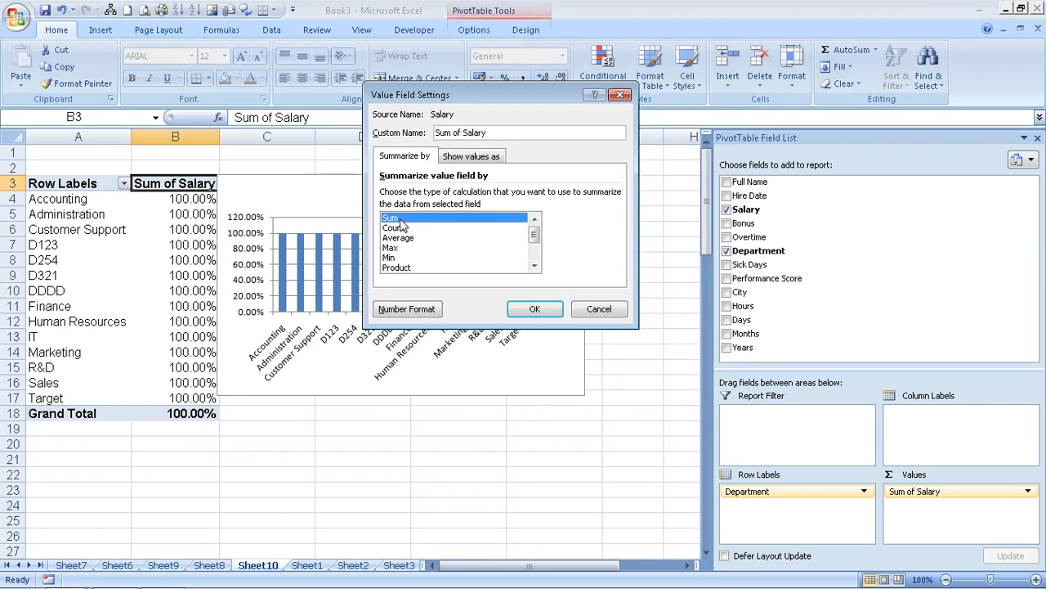
click(399, 227)
click(536, 308)
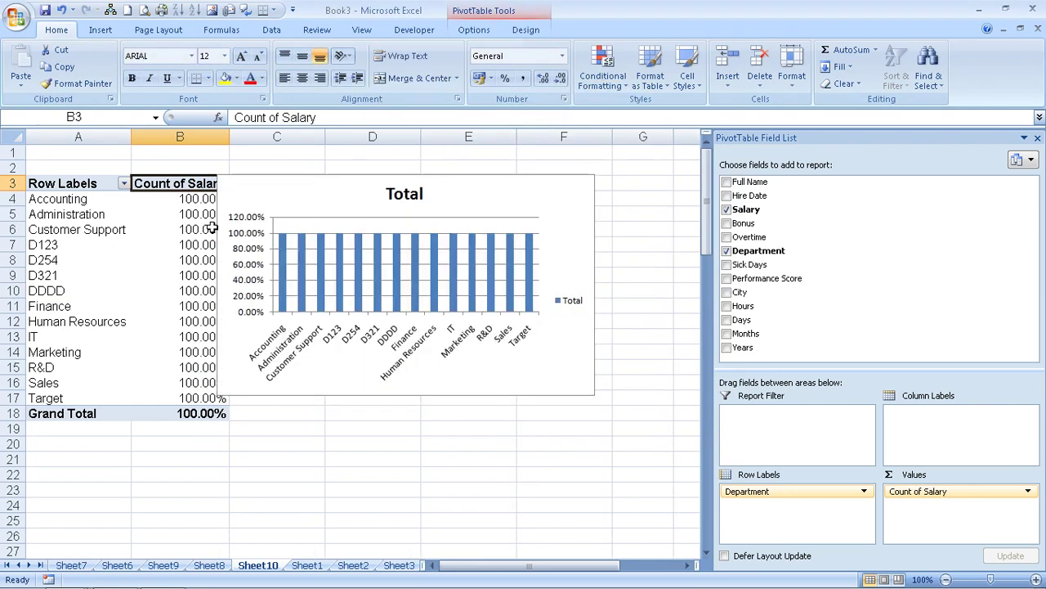
drag(916, 490, 896, 280)
drag(818, 209, 999, 517)
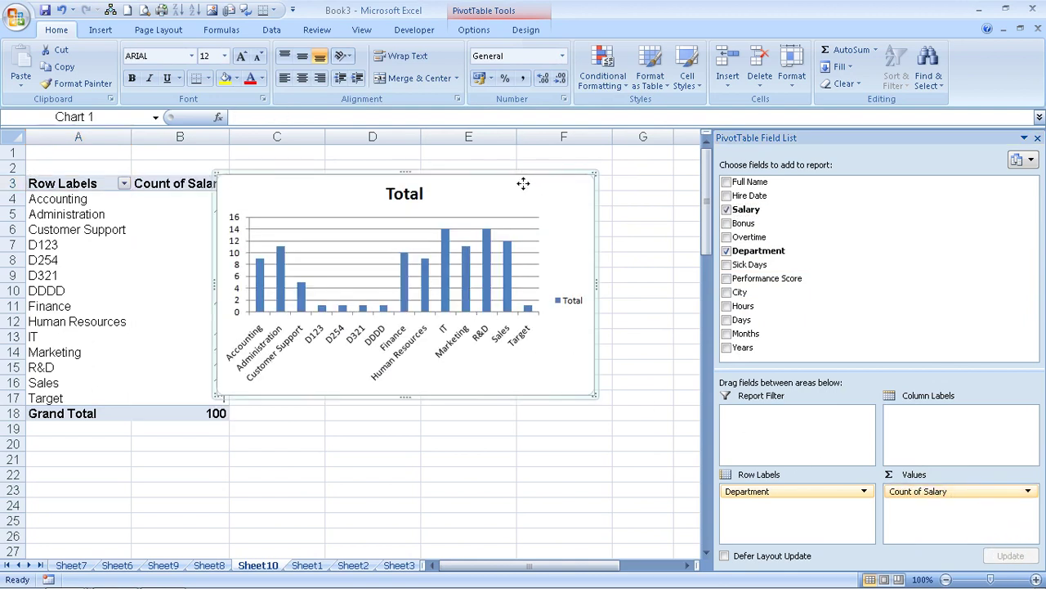
drag(525, 182, 600, 174)
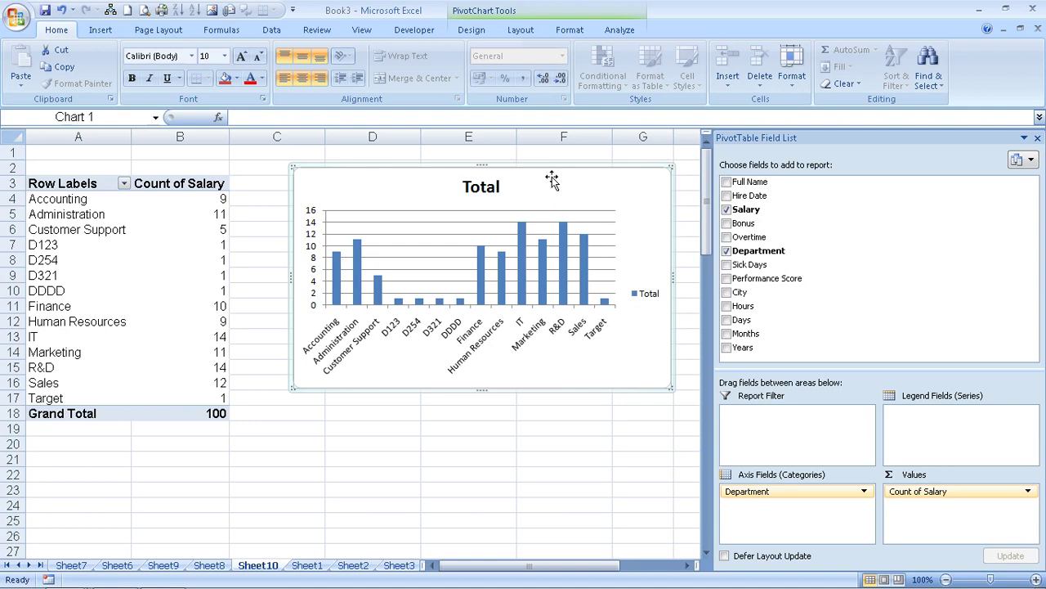
Apply the black chart style with purple columns to the PivotChart
click(472, 29)
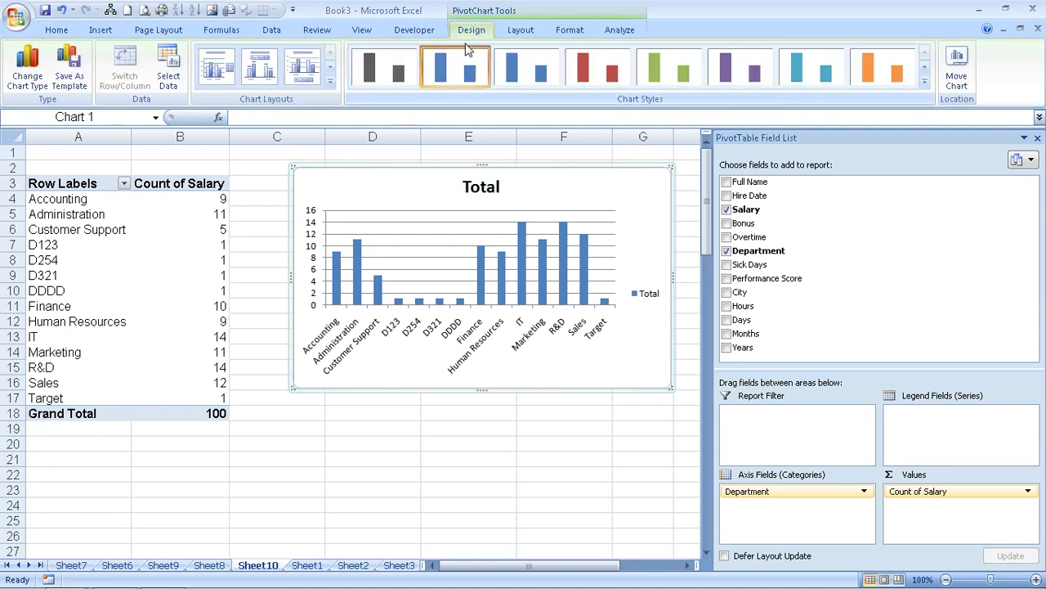
click(924, 81)
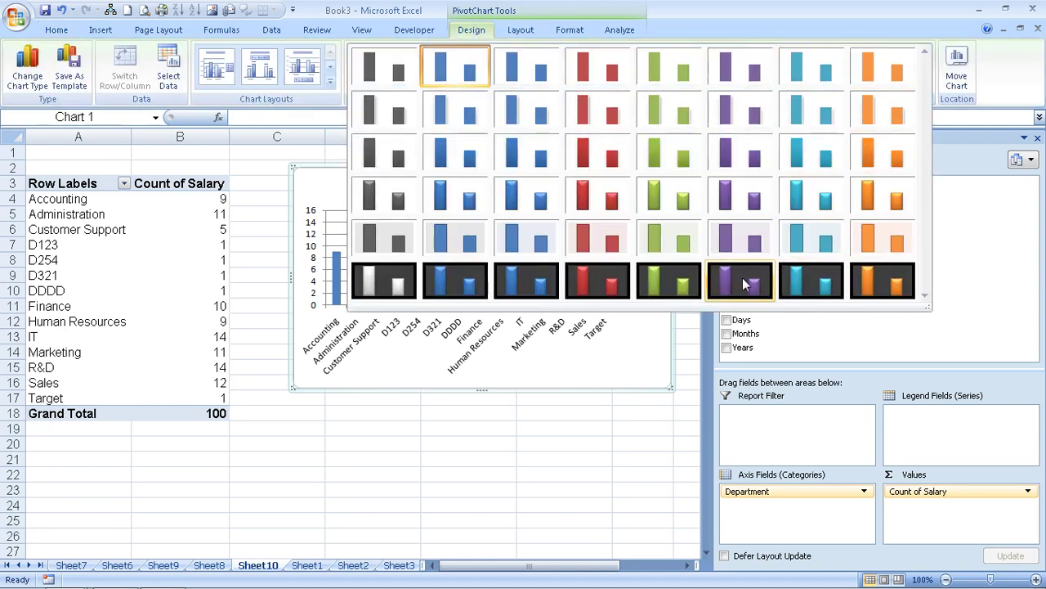
click(744, 279)
click(442, 428)
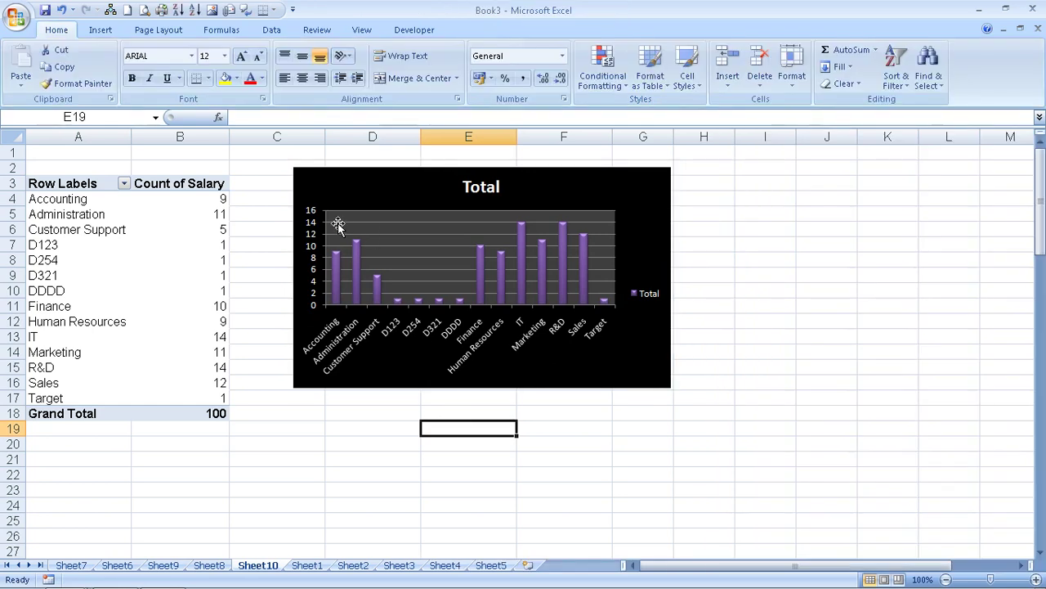
Drag the chart snug against the pivot table
click(322, 186)
drag(259, 200, 263, 204)
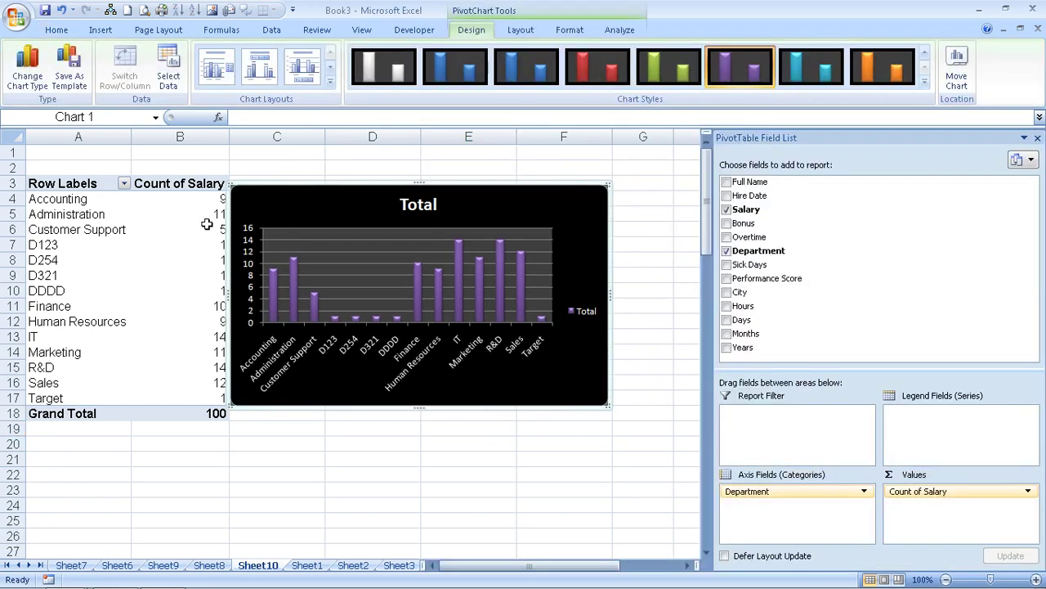
click(168, 245)
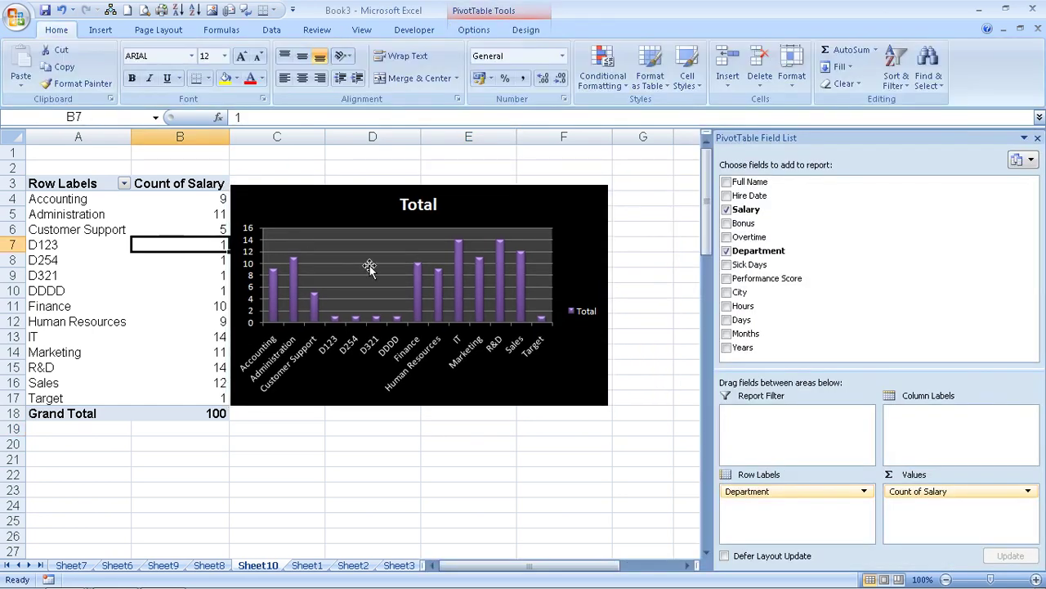
click(474, 29)
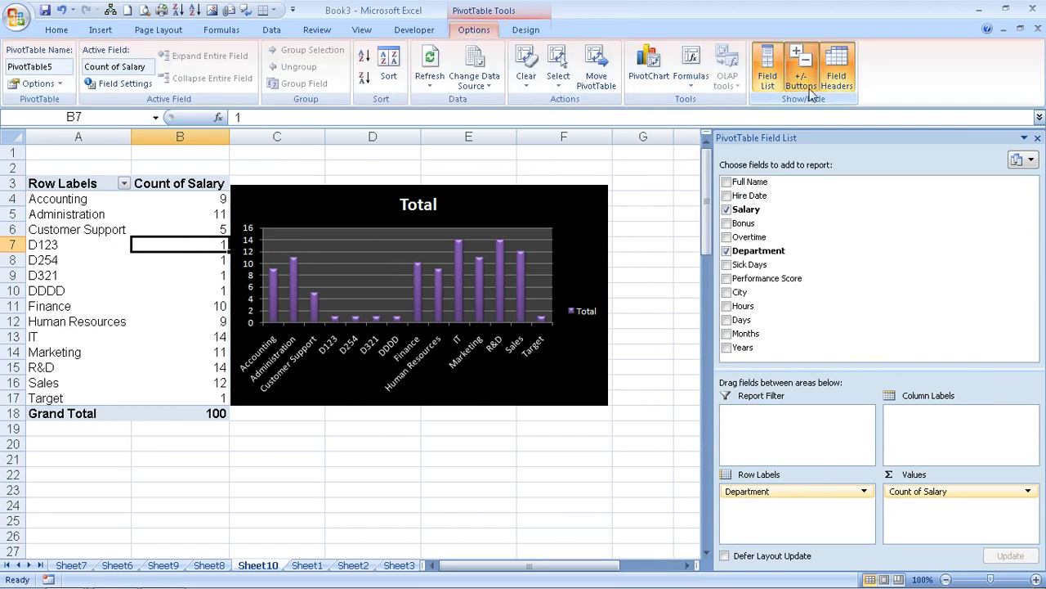